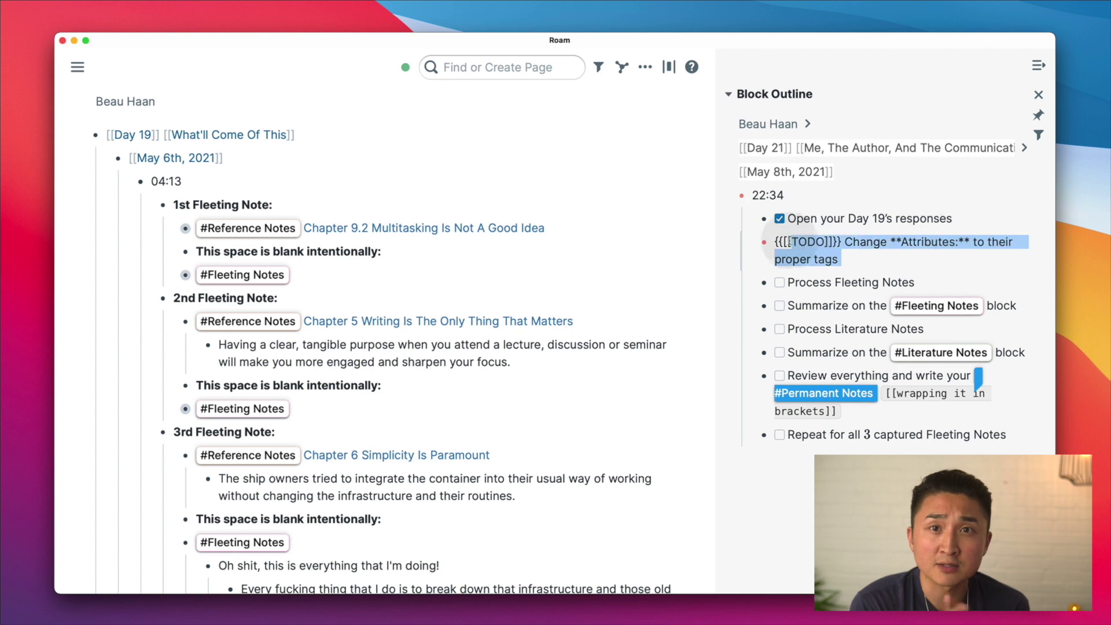
Replace the "1st Fleeting Note" attribute in the Day 19 outline with the #[[Permanent Notes]] tag.
click(587, 265)
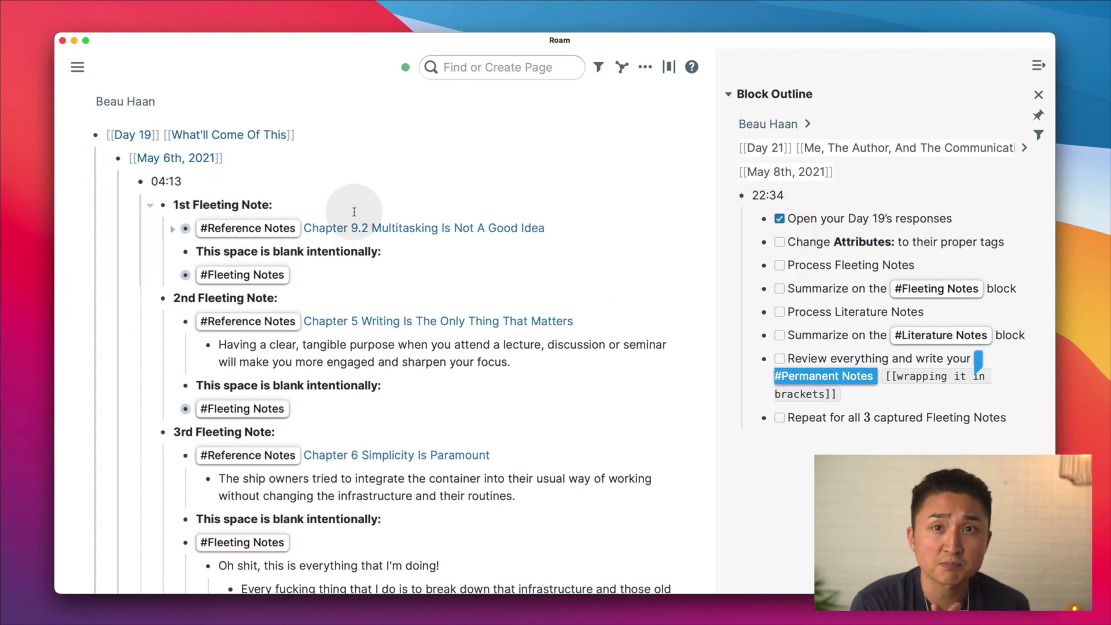
drag(339, 202, 168, 198)
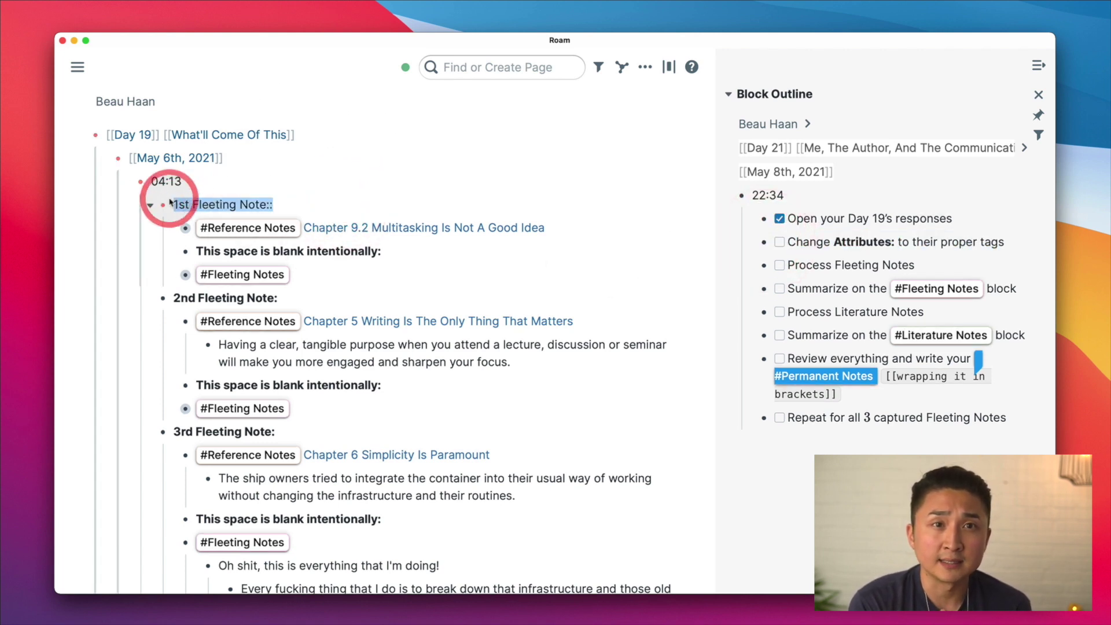
key(BackSpace)
text(#permane)
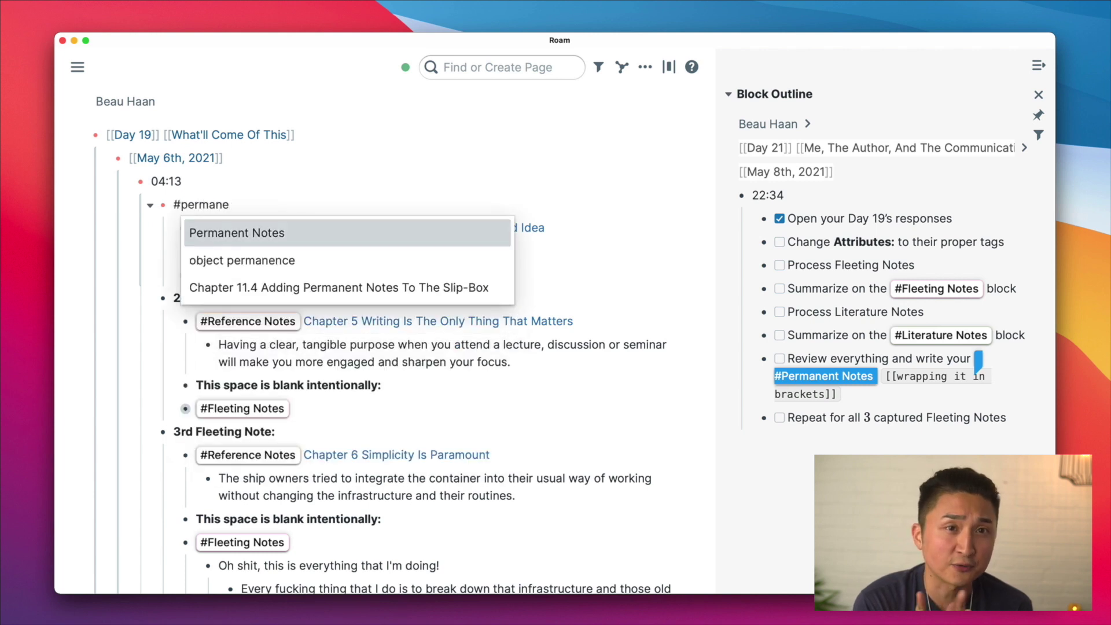
key(Return)
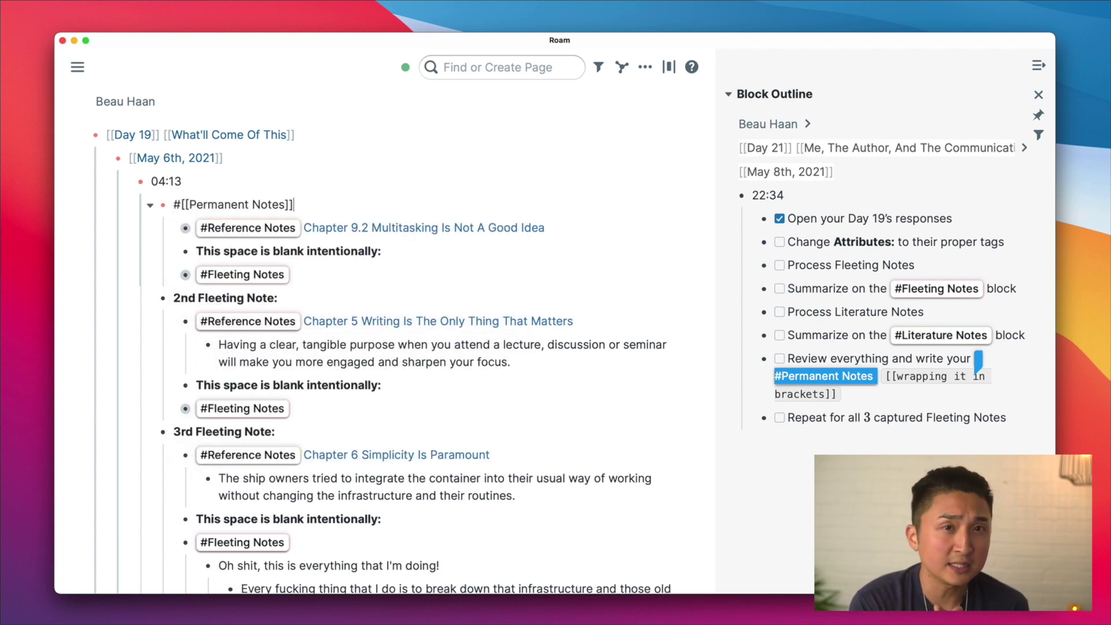
Replace "This space is blank intentionally" under the Chapter 9.2 reference with the #[[Literature Notes]] tag.
drag(426, 251, 199, 252)
text(#Liter)
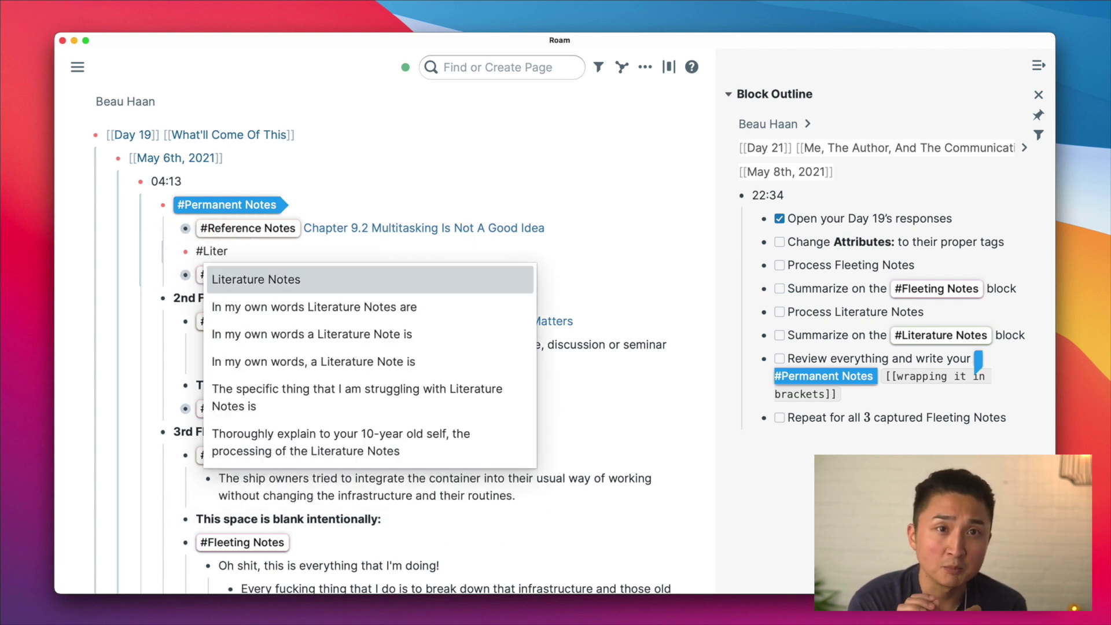
key(Return)
key(Escape)
key(Escape)
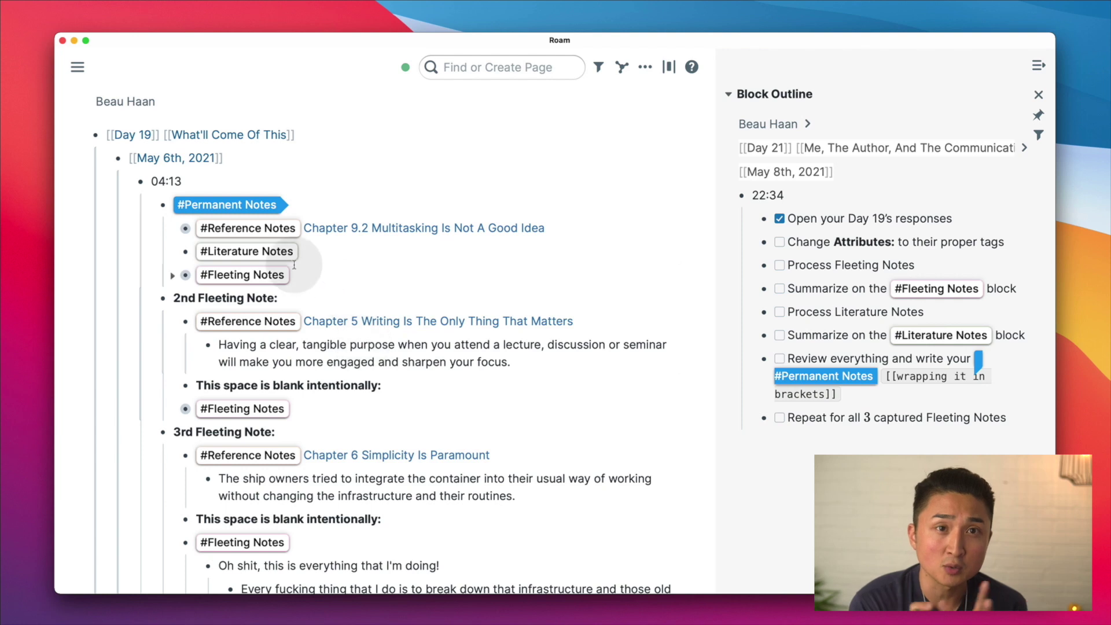
click(313, 251)
drag(312, 251, 168, 250)
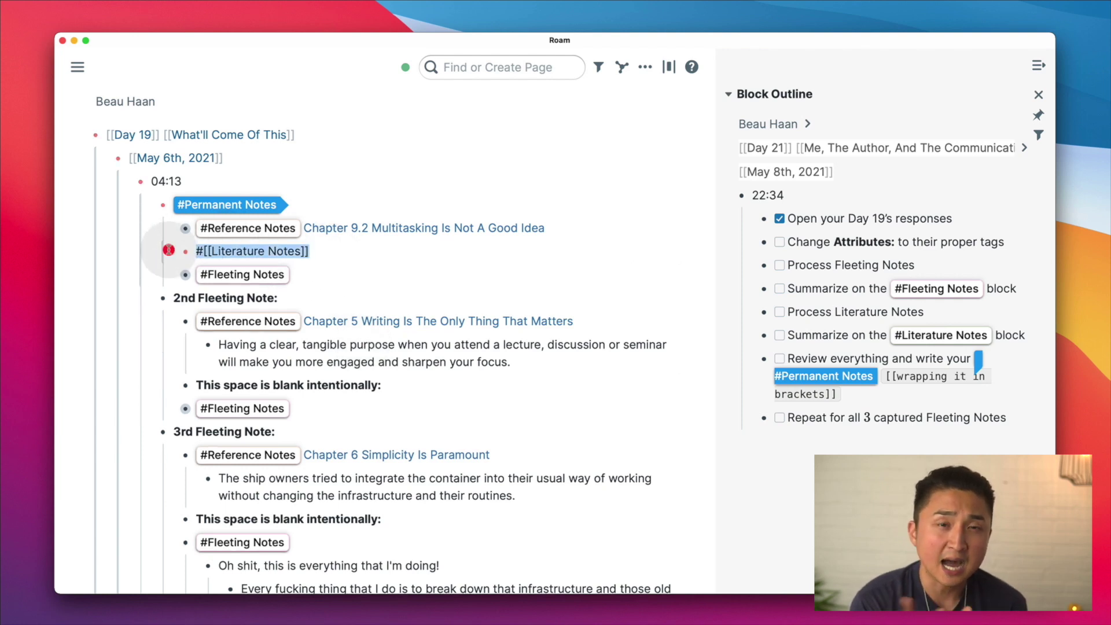
key(Escape)
Replace the "2nd Fleeting Note" attribute with the #[[Permanent Notes]] tag.
scroll(445, 329, down, 2)
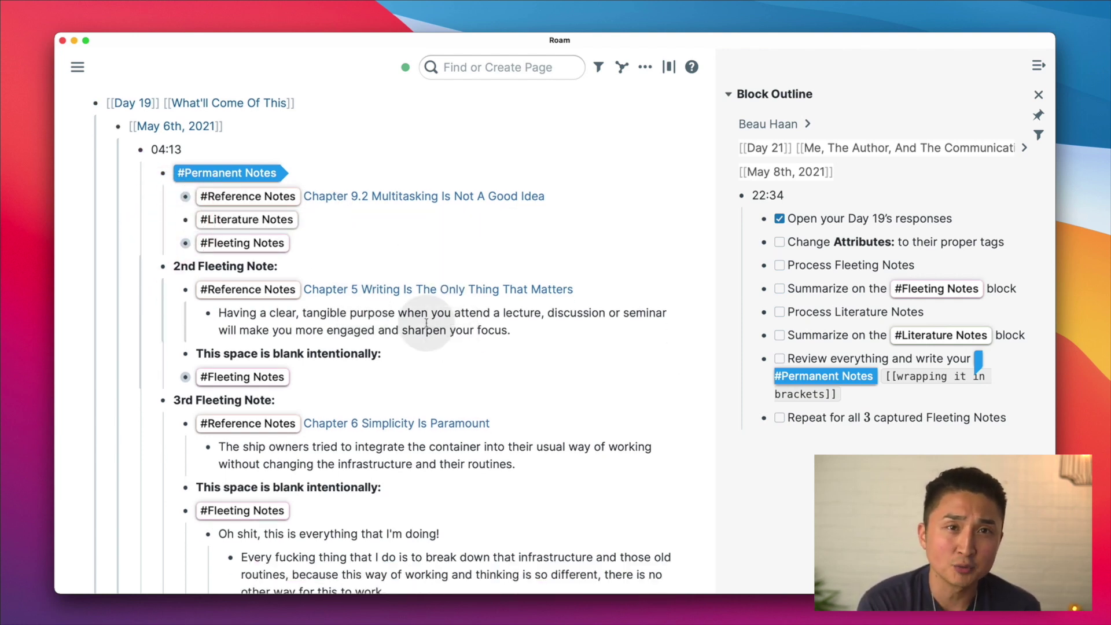
click(322, 263)
drag(323, 264, 161, 265)
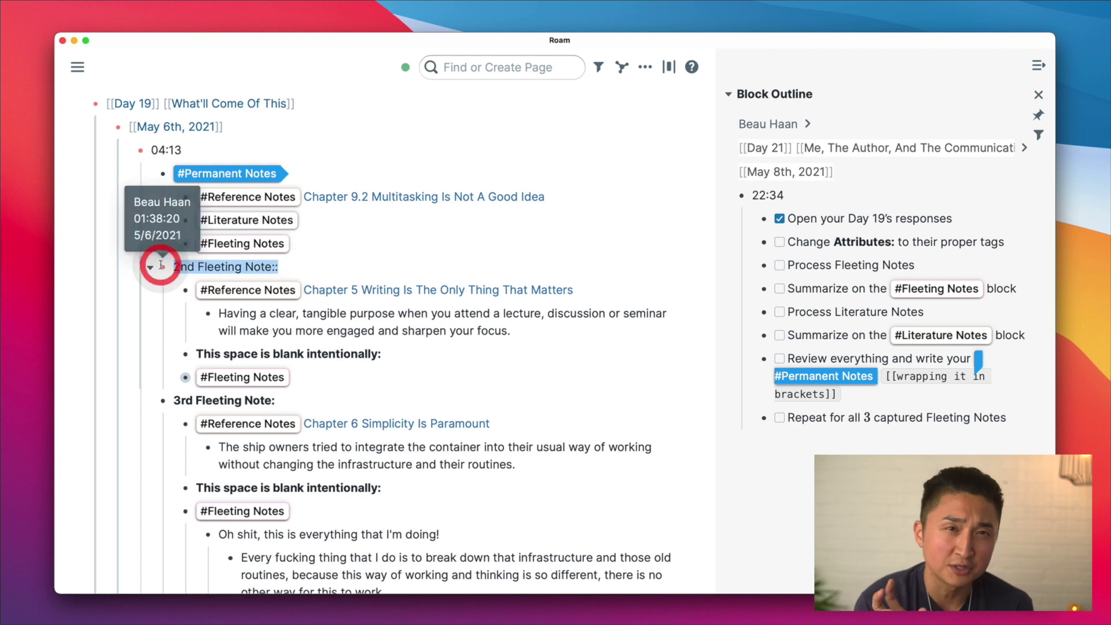
text(#Perm)
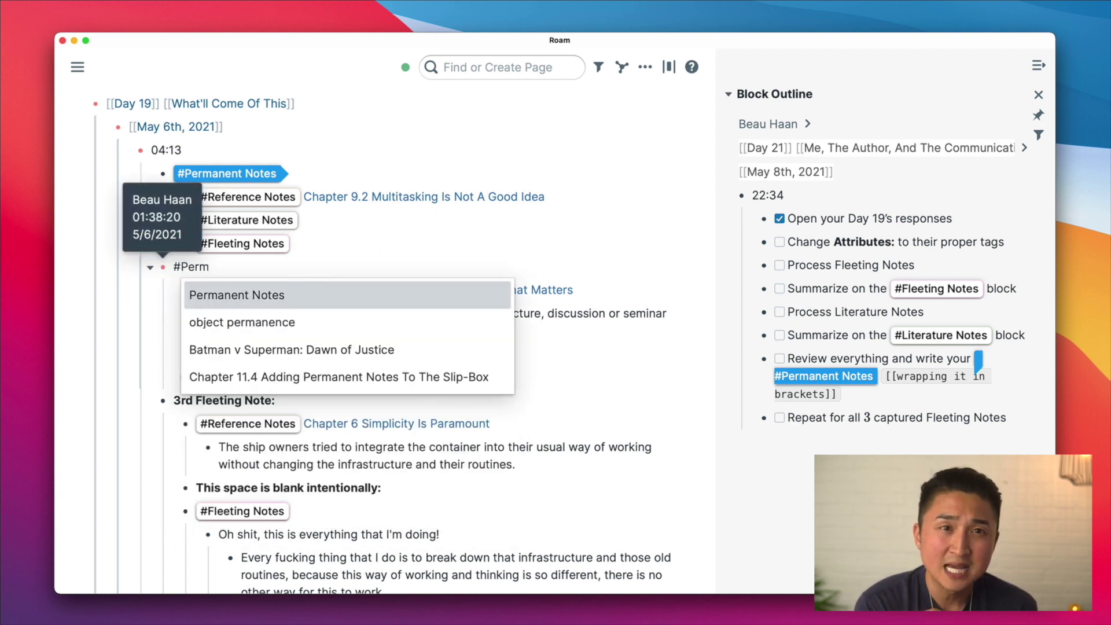
key(Return)
Replace "This space is blank intentionally" under the Chapter 5 reference with the #[[Literature Notes]] tag.
click(417, 354)
drag(354, 355, 155, 353)
text(#[[Litera)
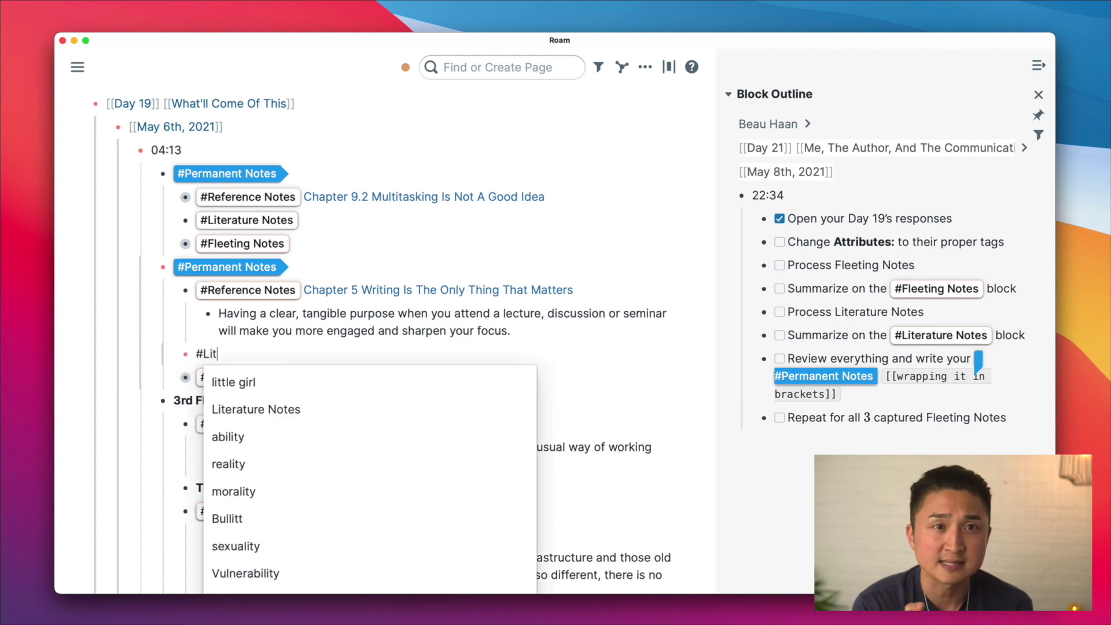
key(Return)
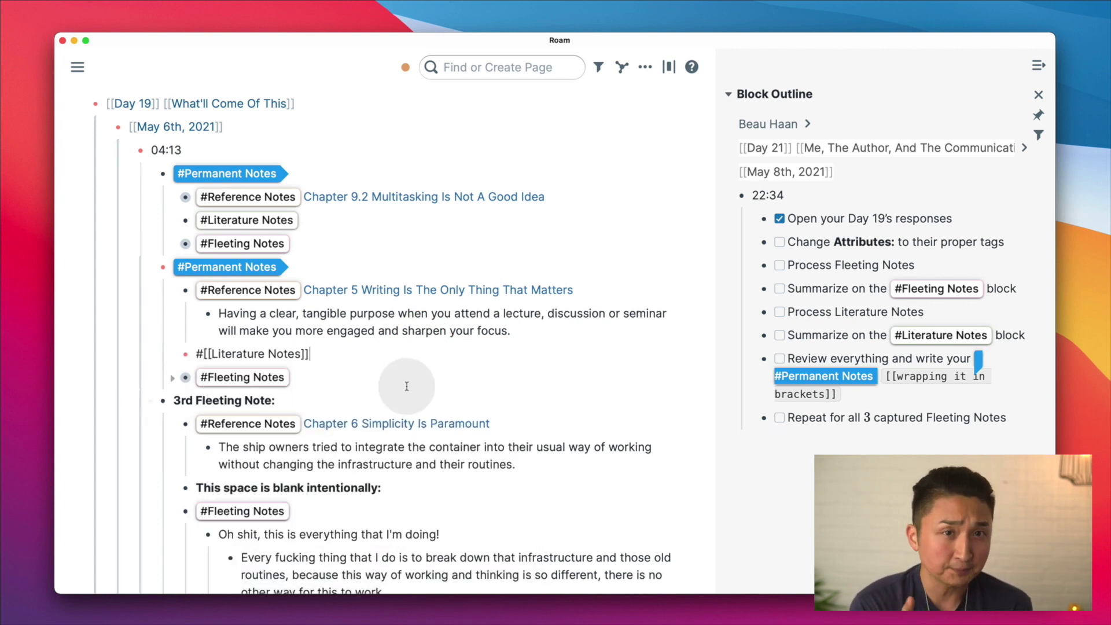
Replace the "3rd Fleeting Note" attribute with the #[[Permanent Notes]] tag.
scroll(407, 386, down, 5)
click(334, 284)
drag(334, 285, 141, 284)
drag(350, 282, 172, 283)
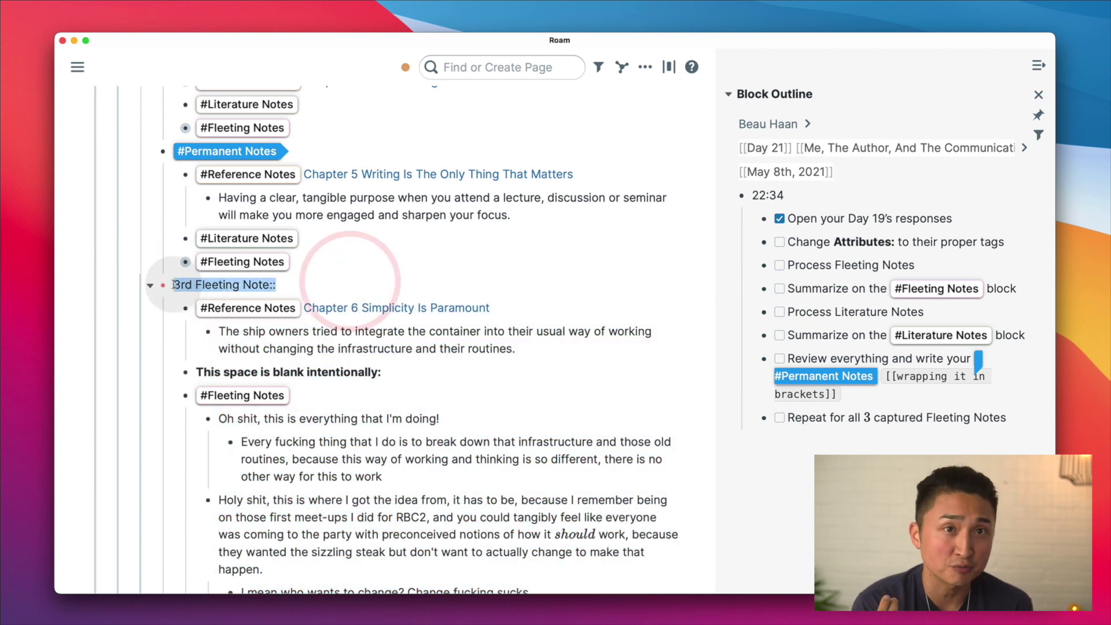
text(#perman)
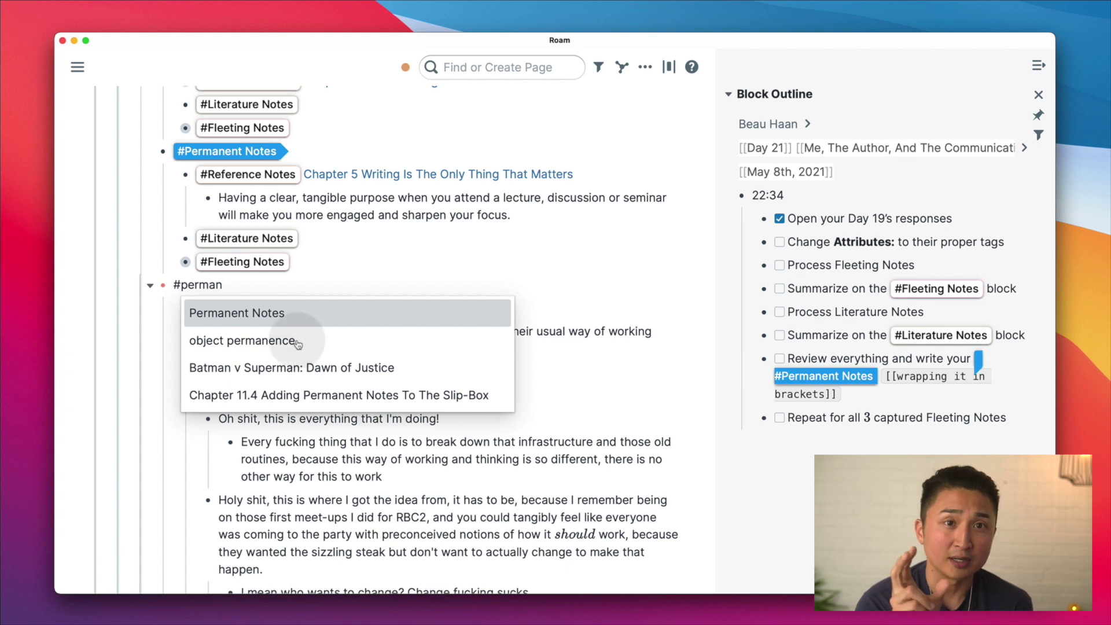
click(262, 320)
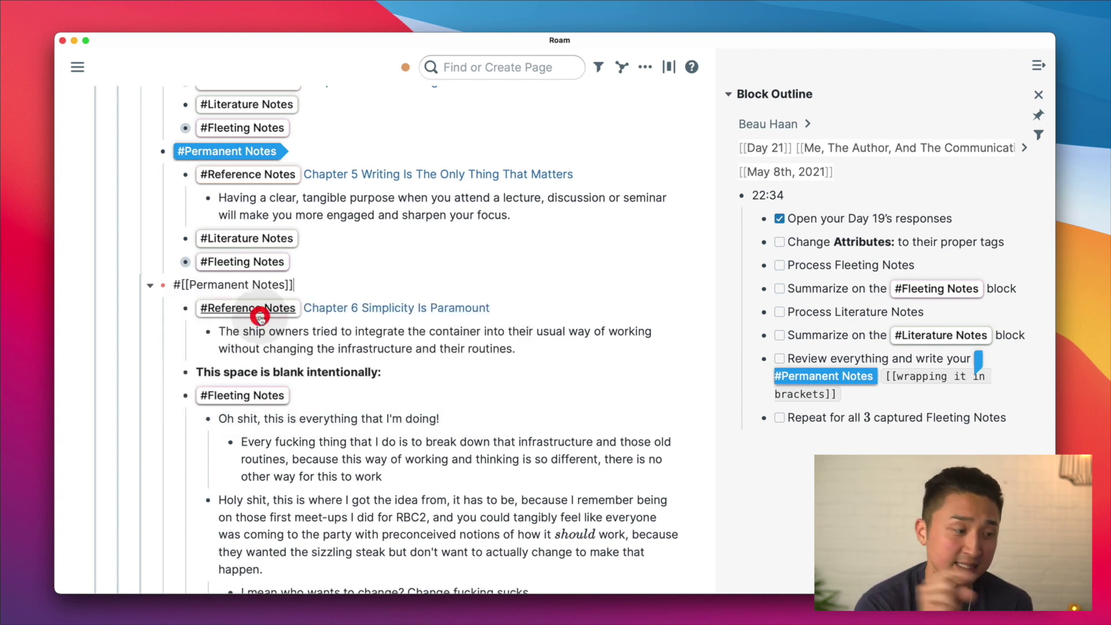
Replace "This space is blank intentionally" under the Chapter 6 reference with the #[[Literature Notes]] tag.
drag(421, 375, 195, 371)
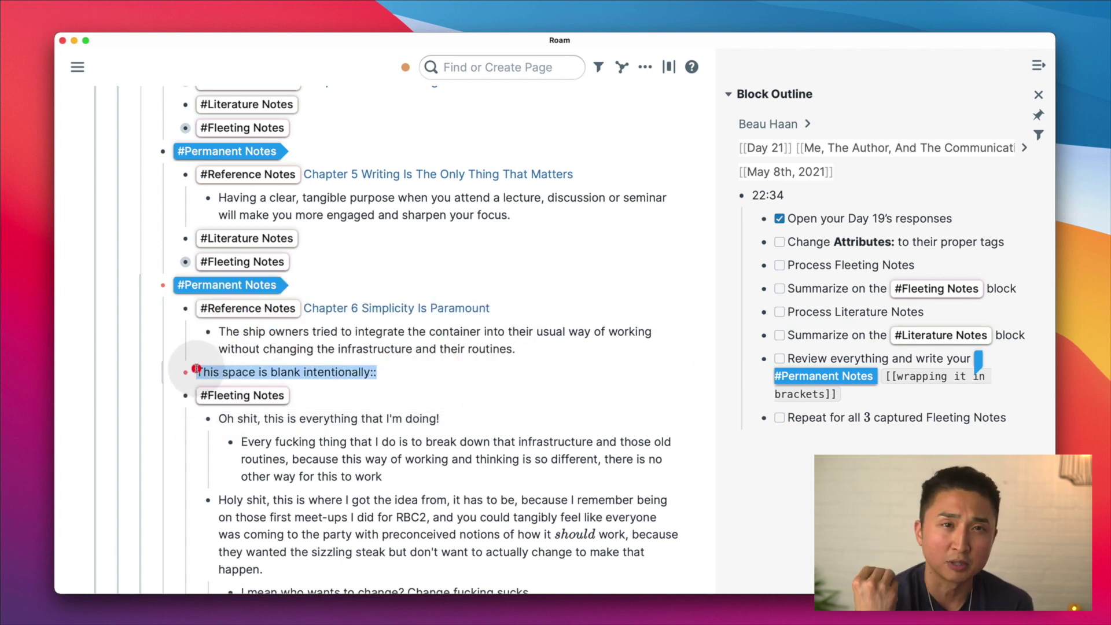
key(BackSpace)
text(#Liter)
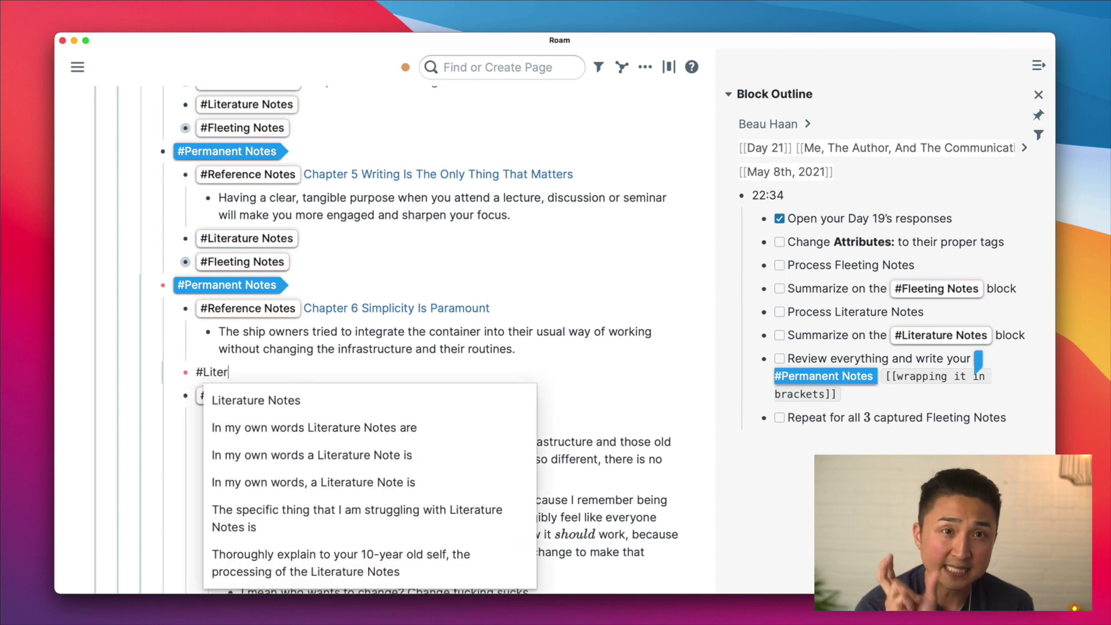
click(299, 401)
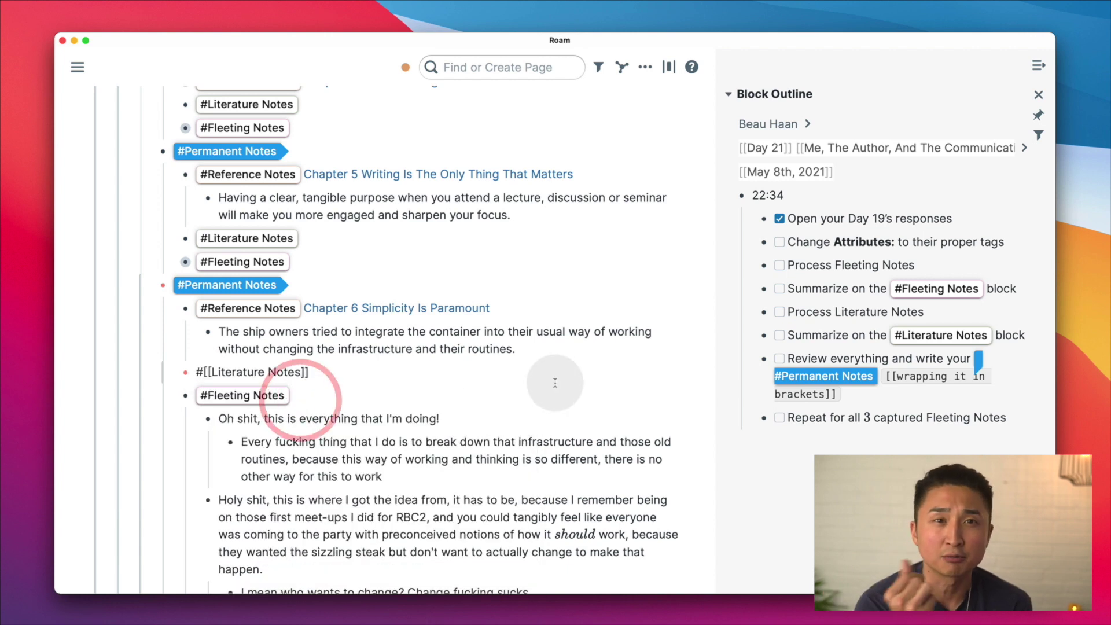
scroll(553, 381, down, 2)
key(Escape)
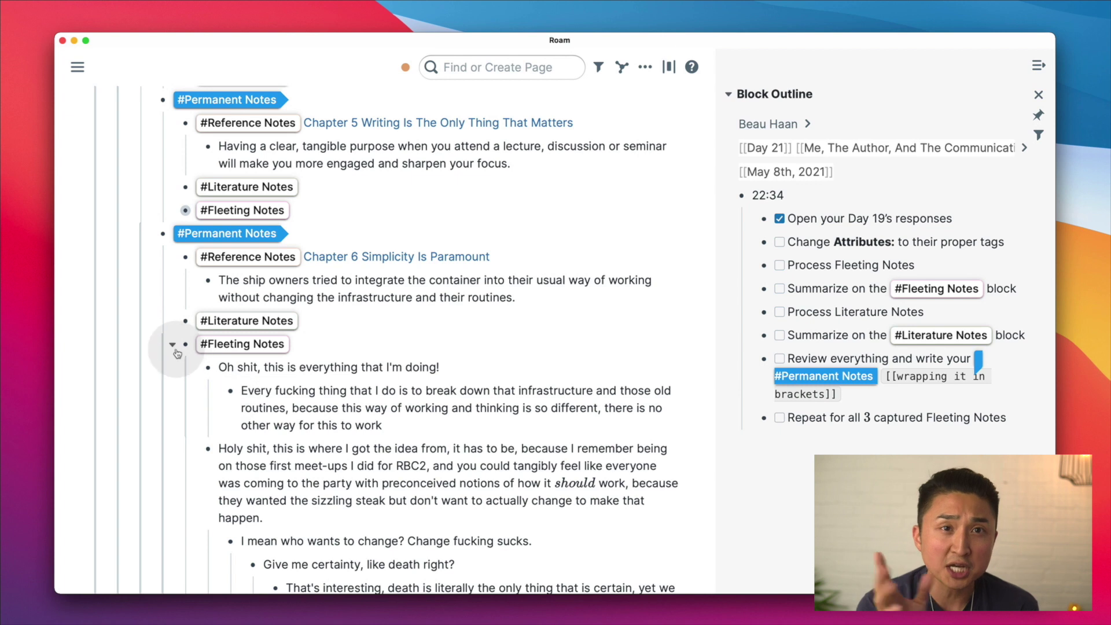
Collapse the third note's Fleeting Notes and the Chapter 5 and 6 references, and mark "Change Attributes: to their proper tags" as done.
click(171, 345)
click(172, 234)
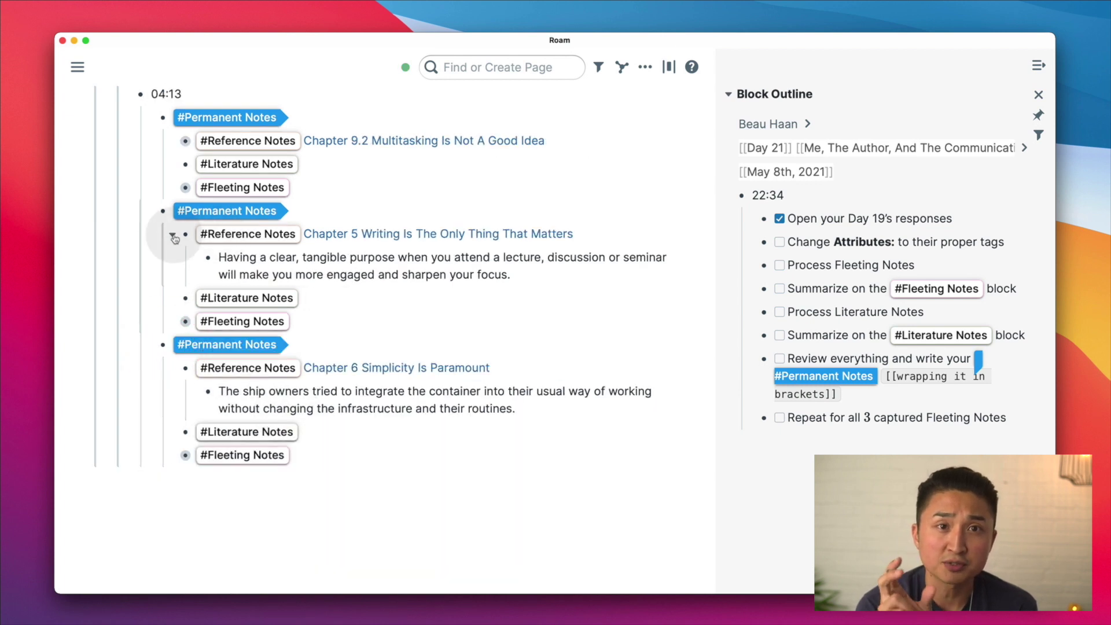
click(173, 367)
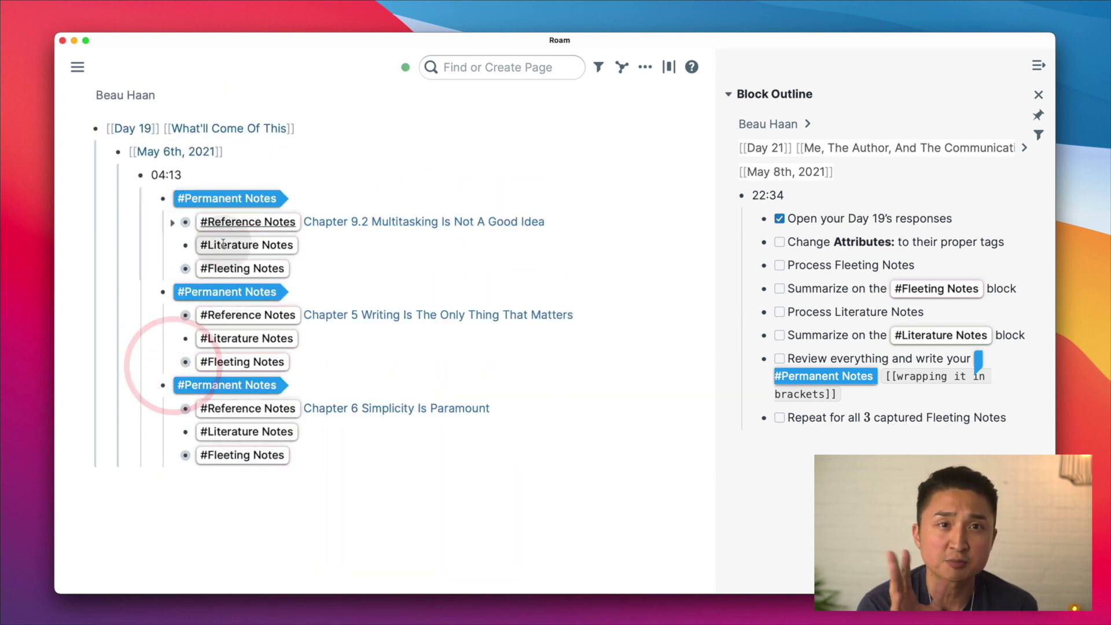
click(779, 243)
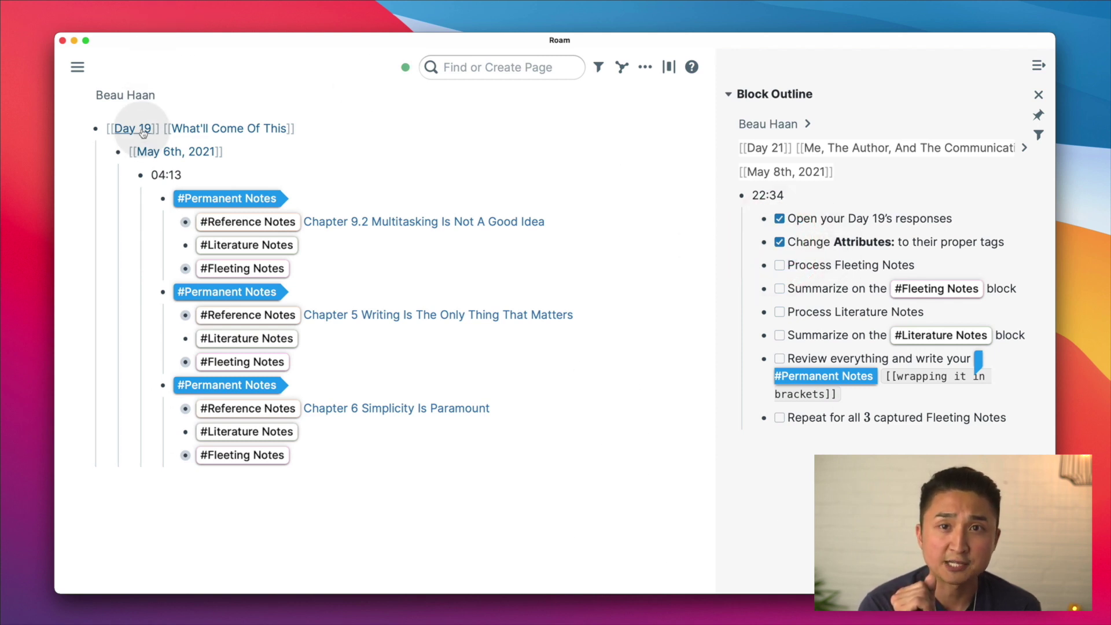
Focus on the first Permanent Notes block, expand its Reference Notes, and open the Chapter 9.2 source passage in the sidebar.
mouse_move(165, 202)
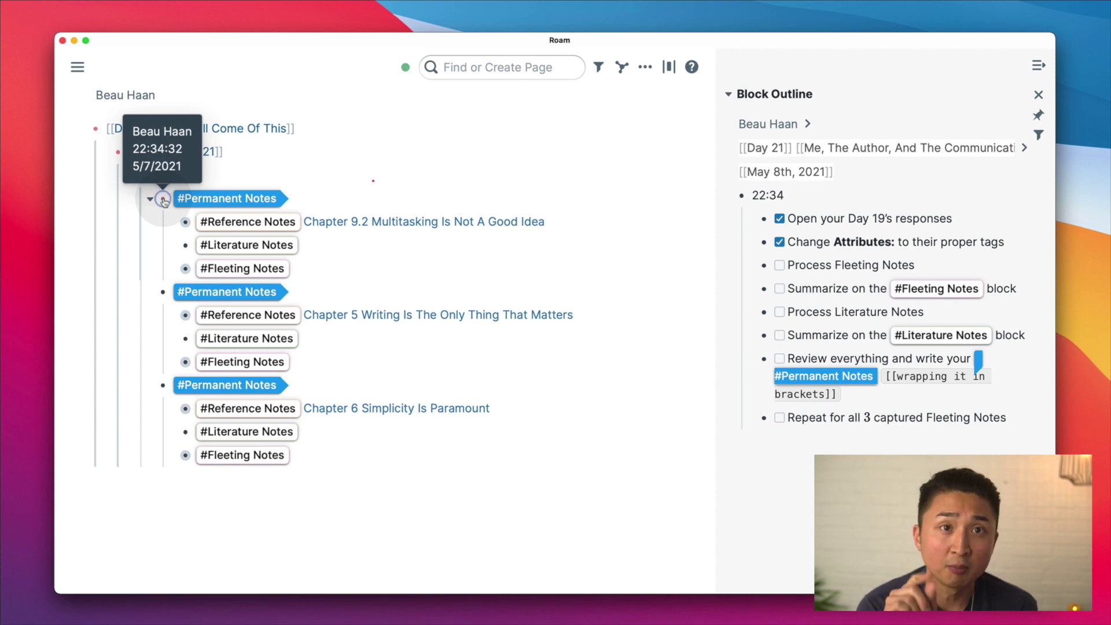
click(163, 200)
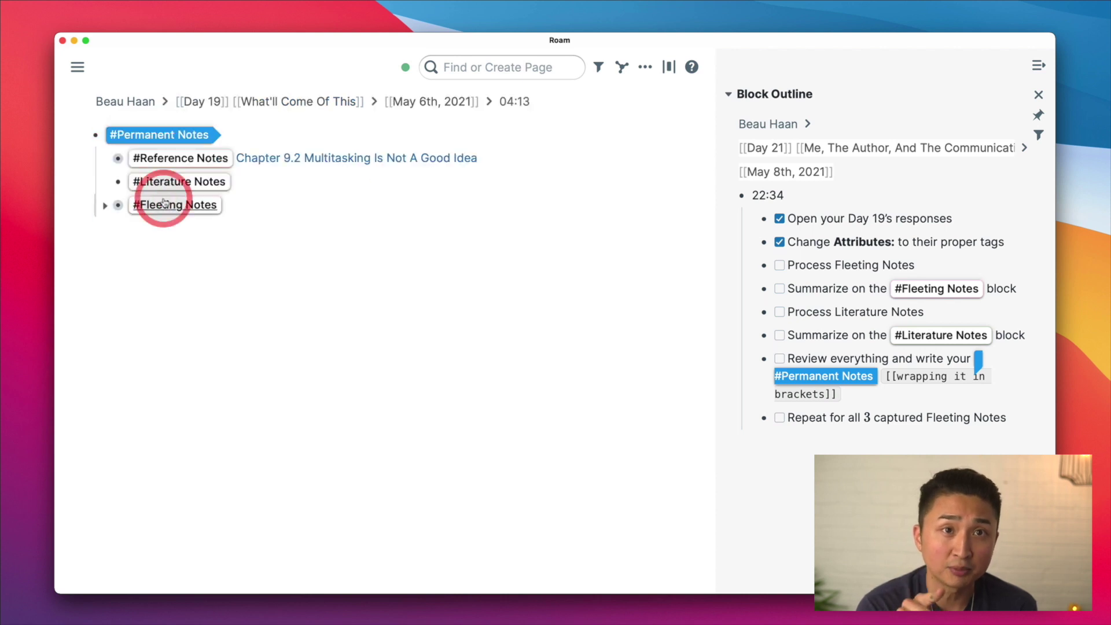
click(106, 158)
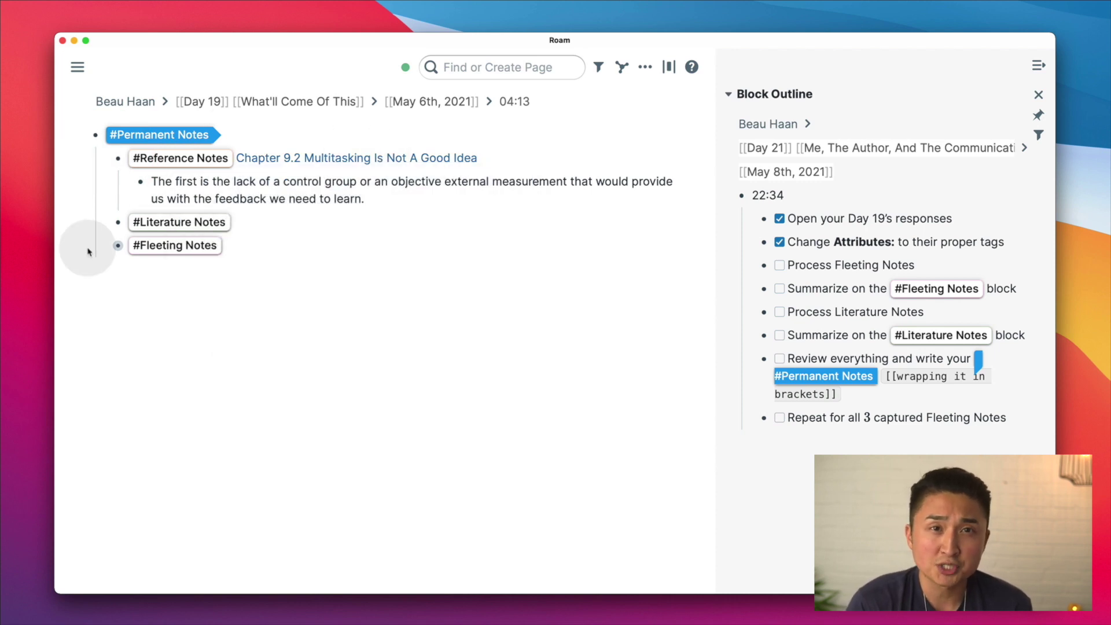
mouse_move(294, 166)
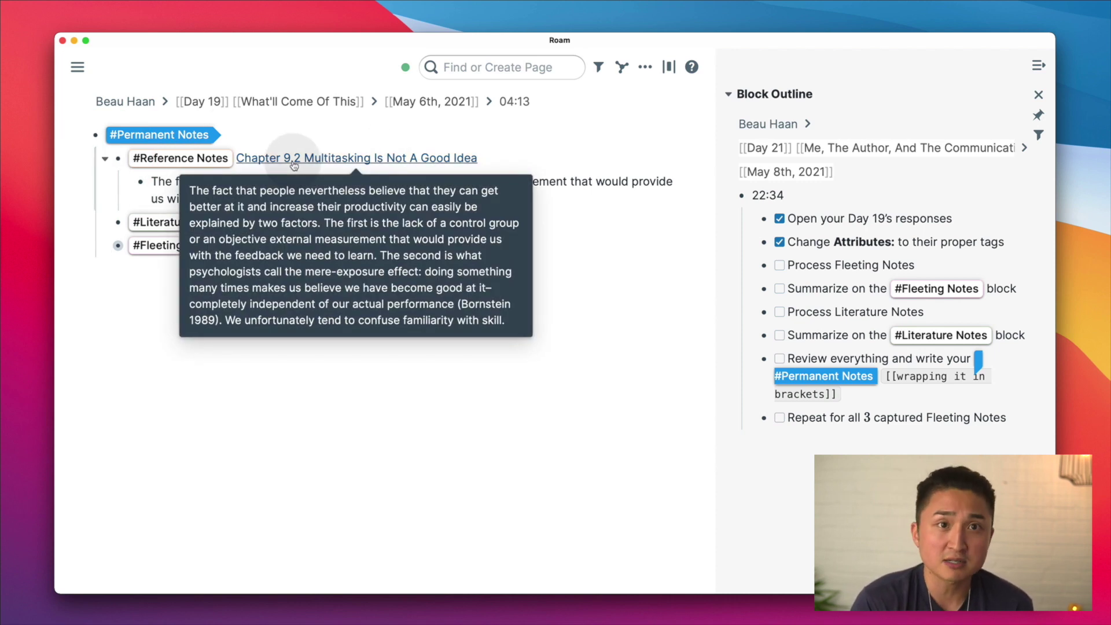
shift+click(293, 166)
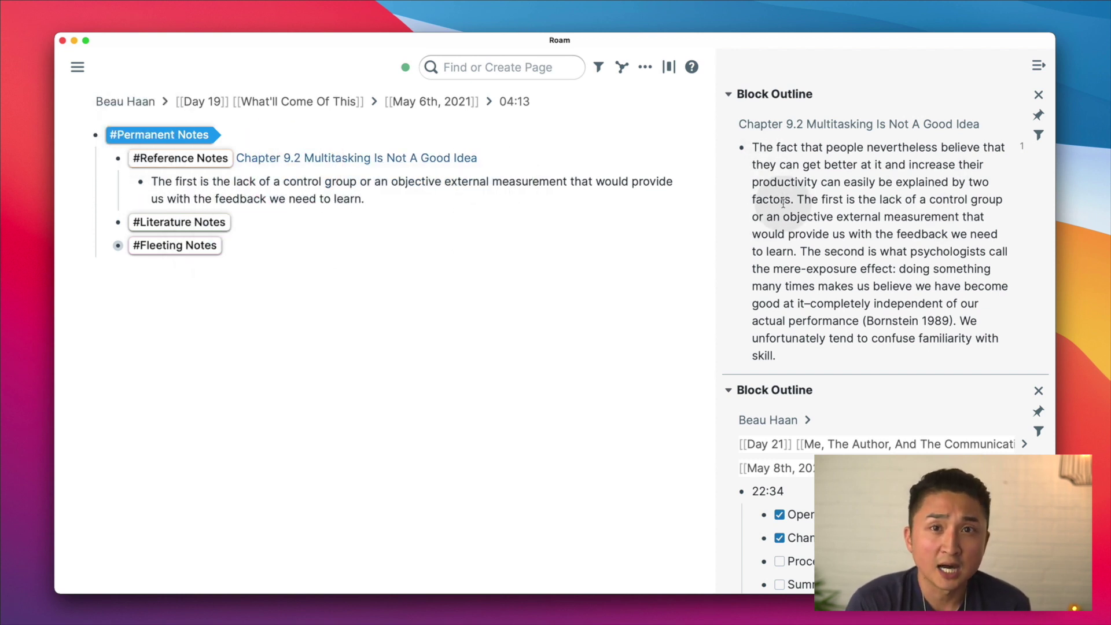
Expand and focus on the Chapter 9.2 Fleeting Notes block, and mark "Process Fleeting Notes" as done in the checklist.
click(105, 245)
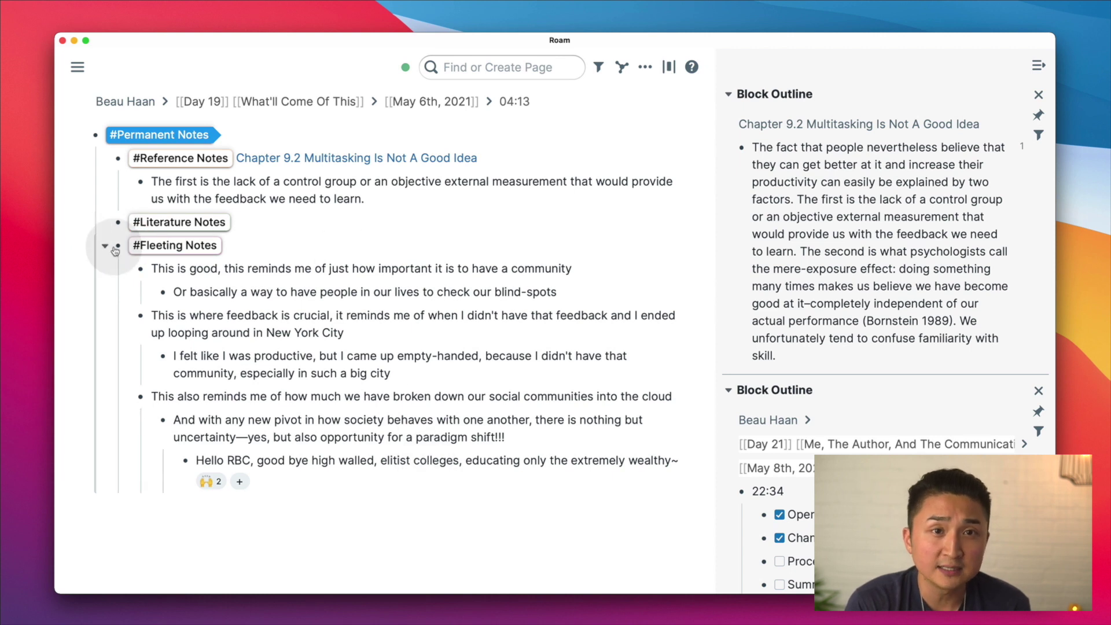
click(118, 249)
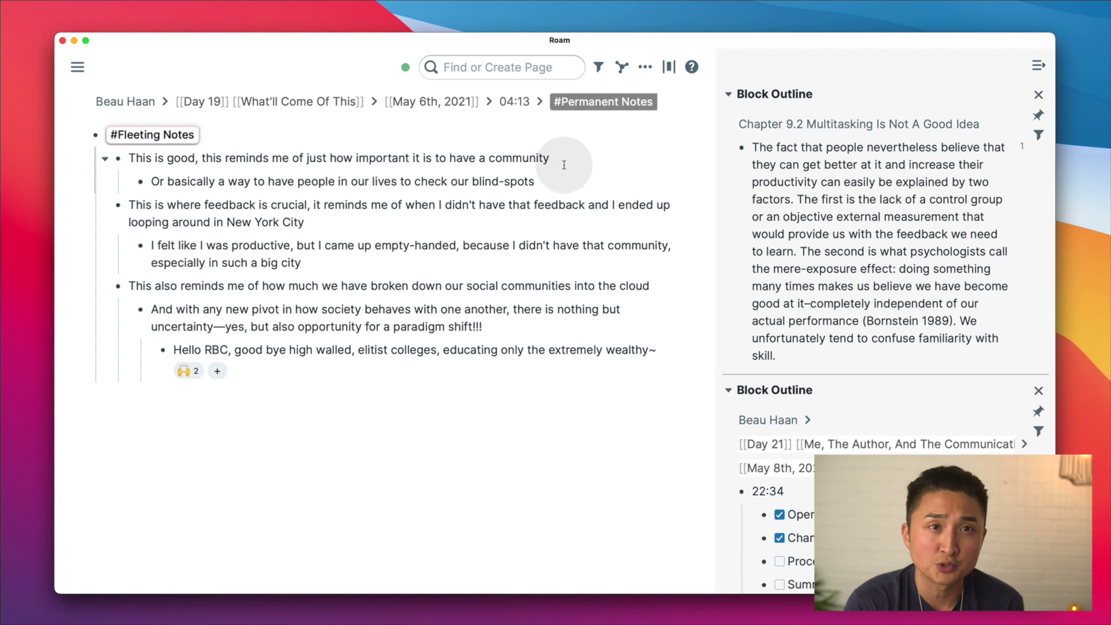
scroll(928, 443, down, 1)
scroll(927, 442, down, 3)
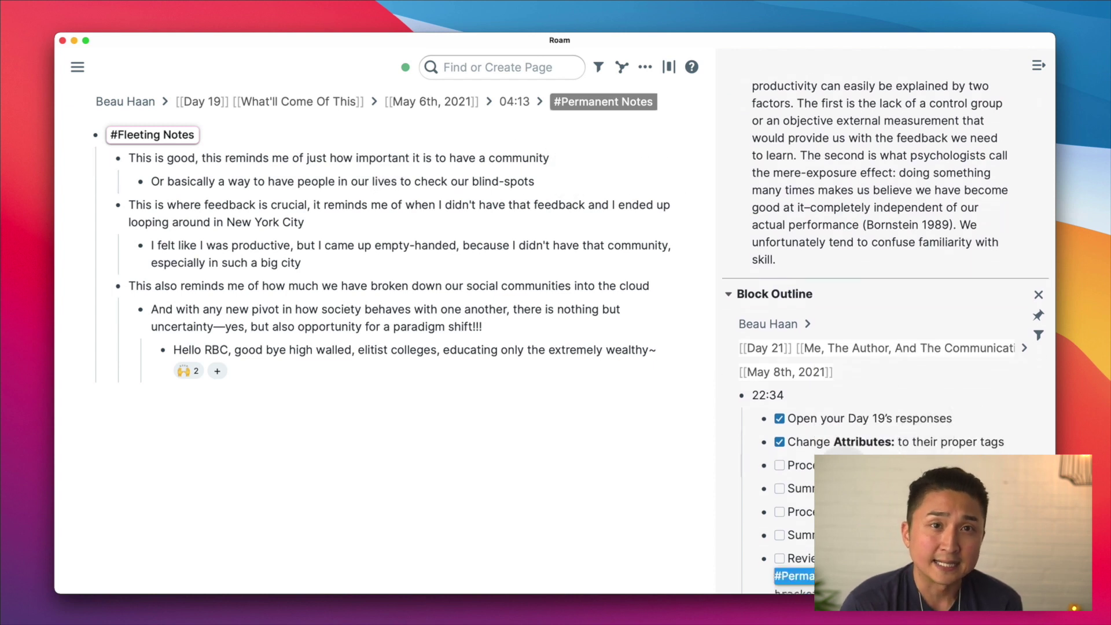
click(779, 467)
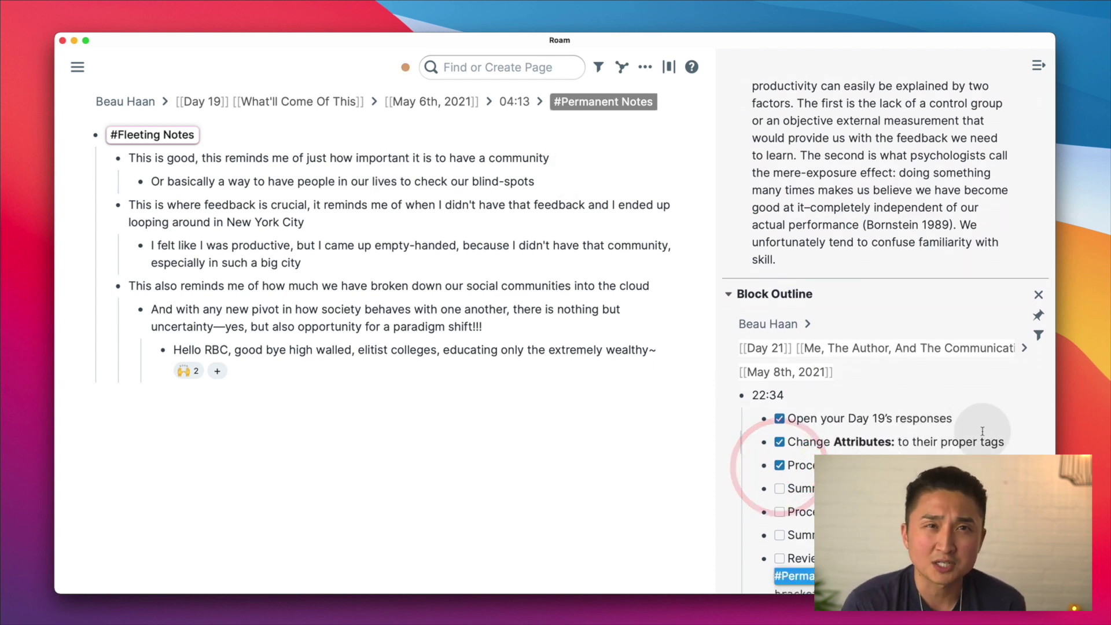
scroll(928, 379, up, 3)
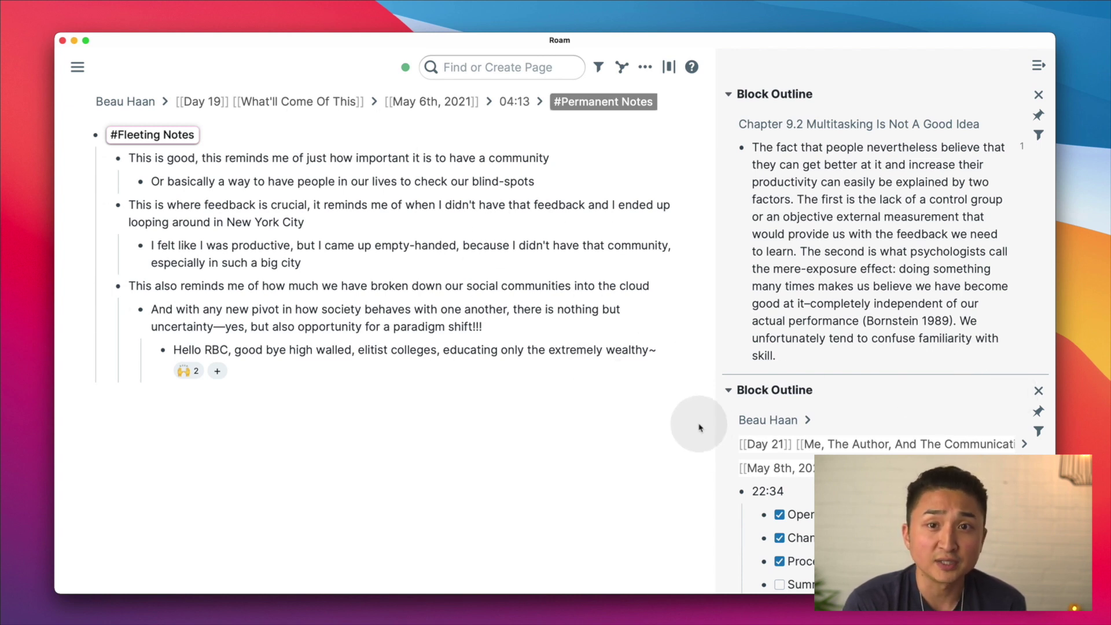
Add a block under the first fleeting note: "I remember being in that InterIntellect Salon on Networked Minds, and how it kept on coming up that".
click(594, 154)
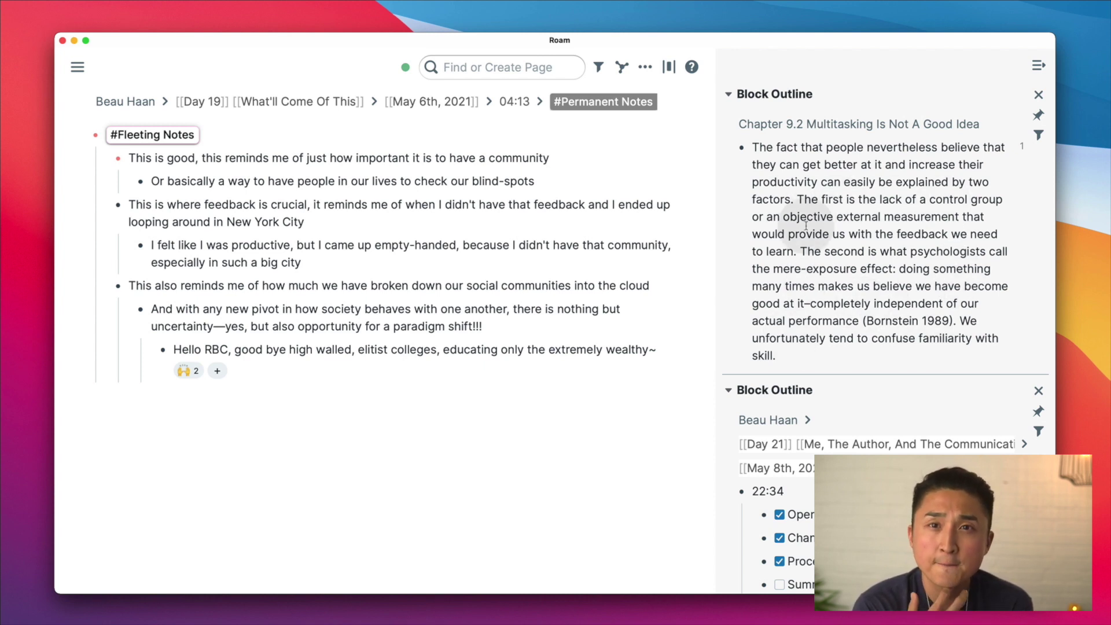
click(610, 160)
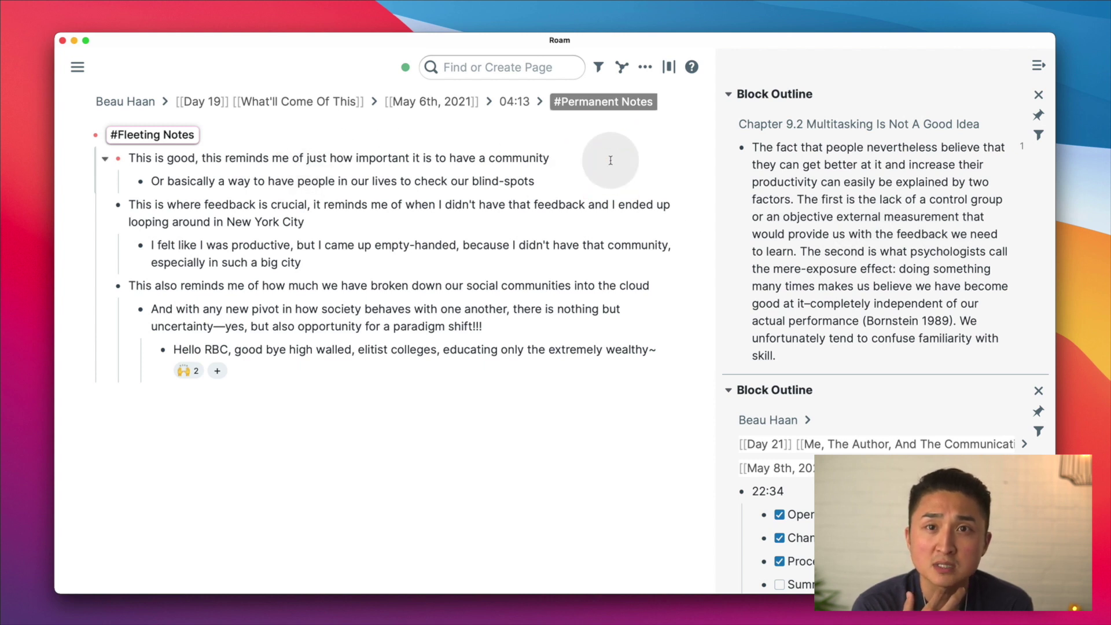
key(Return)
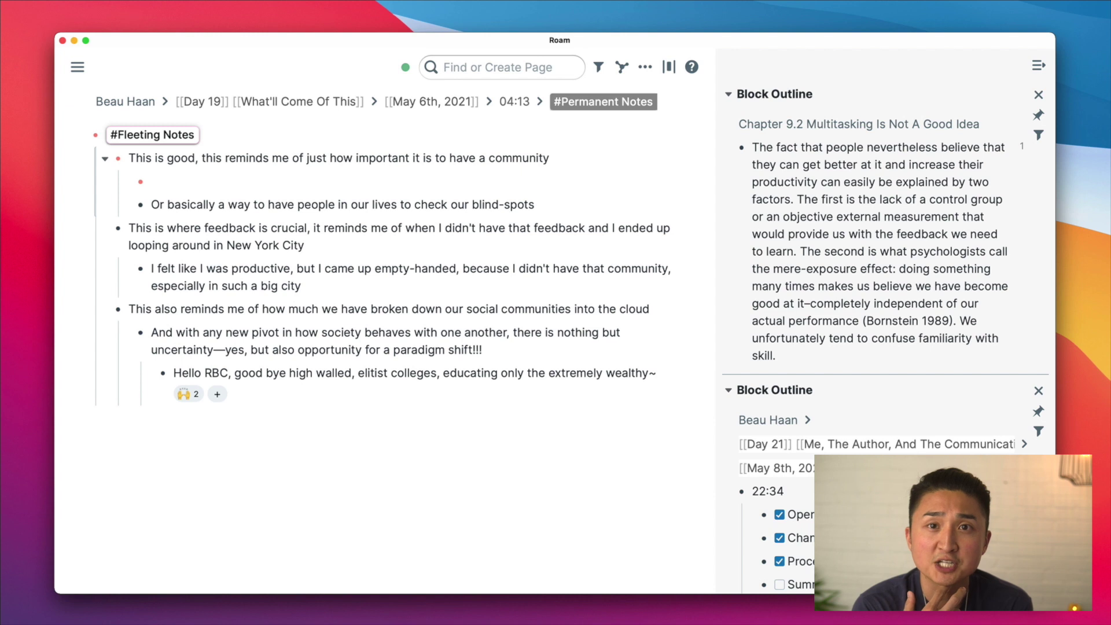
text(I remem)
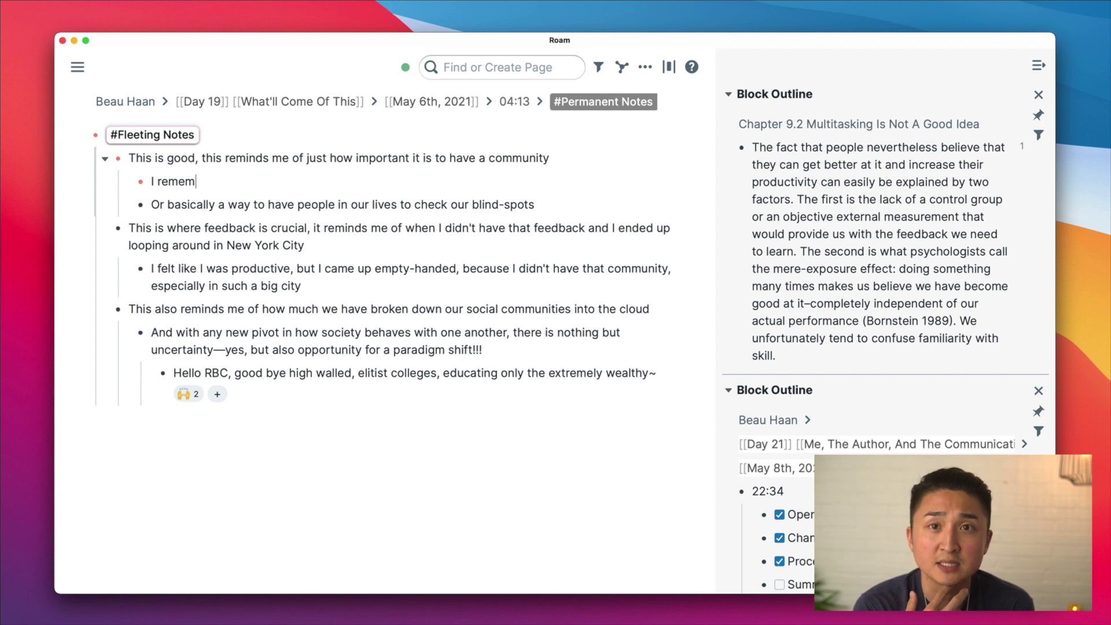
text(ber being in that InterIntellect Salo)
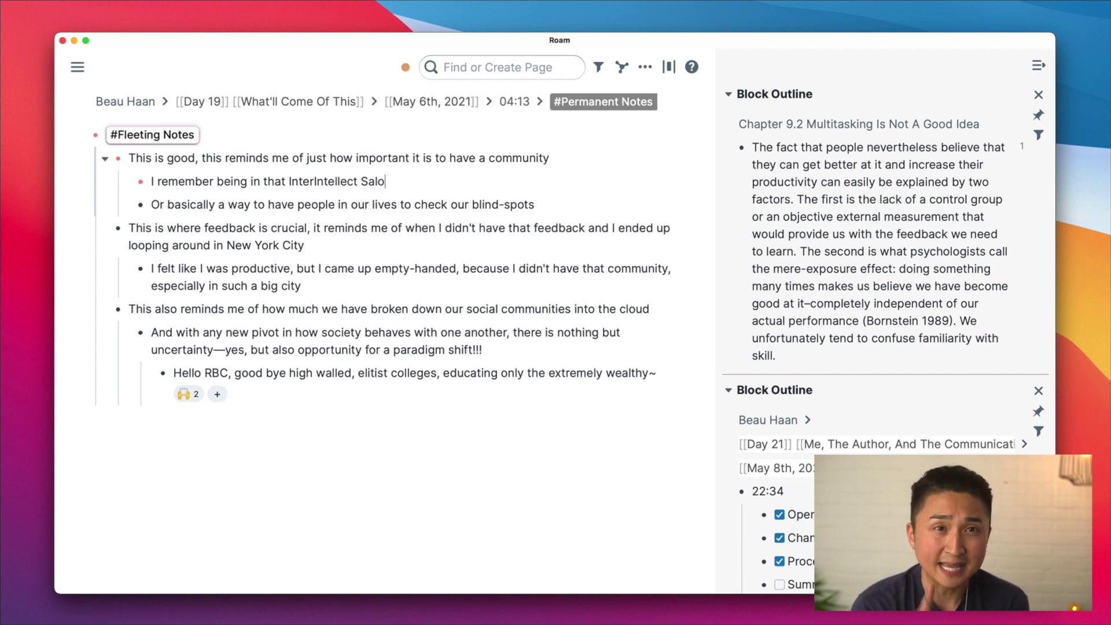
text(rked)
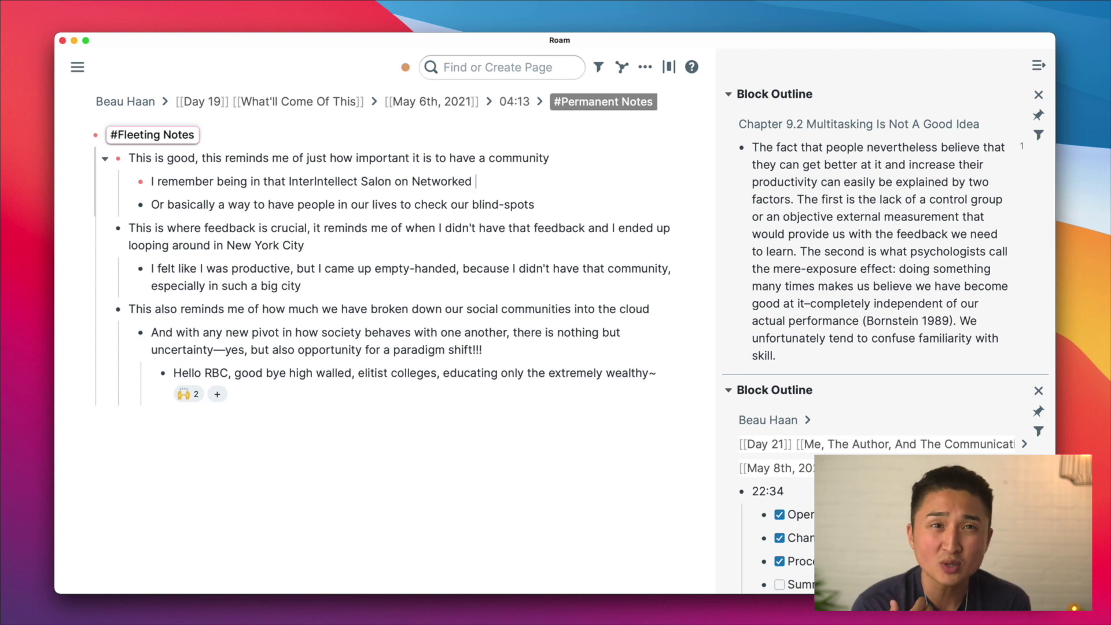
text( Minds, and)
text( hwo it ca)
text(kept )
text(on coming up that trust)
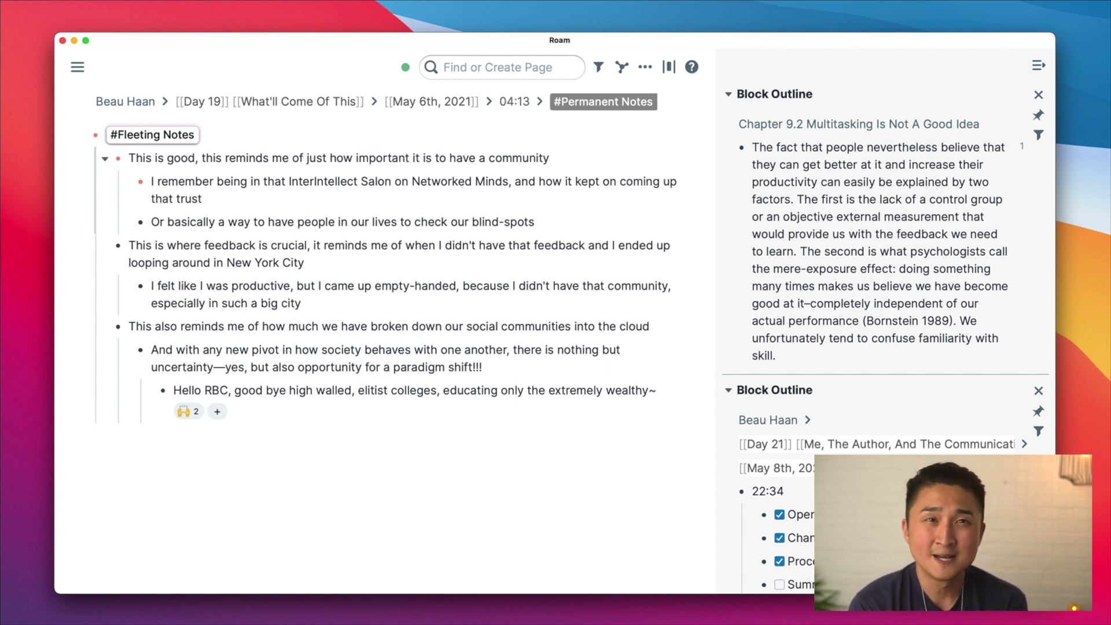
Write the word trust at the end of the new block as inline LaTeX, $$trust$$.
key(BackSpace)
key(BackSpace)
key(BackSpace)
key(BackSpace)
key(BackSpace)
text($$Trust)
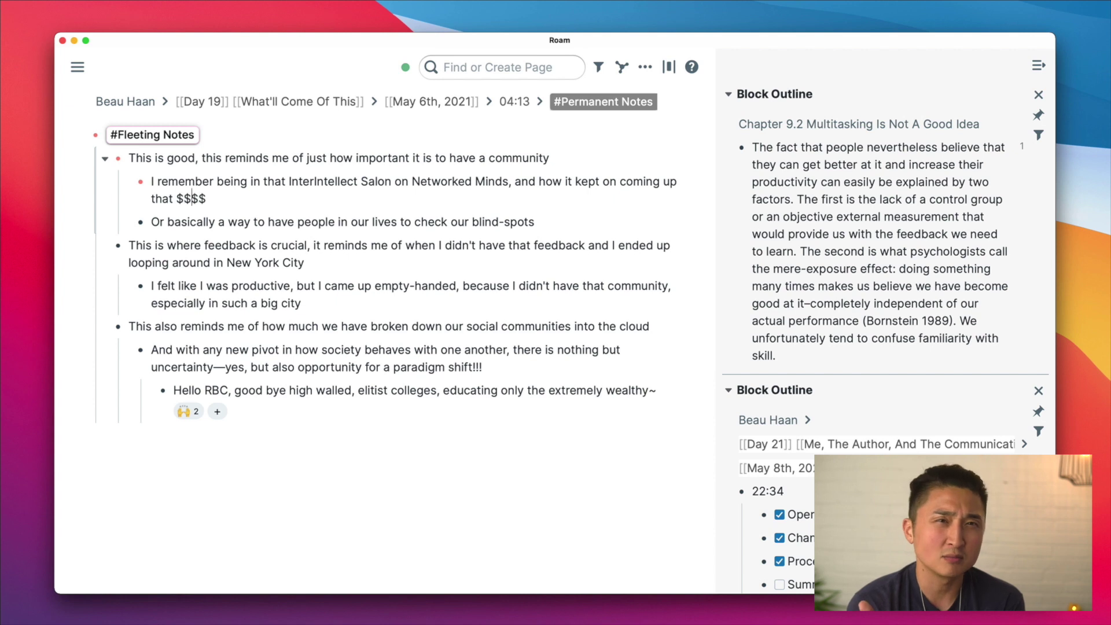
key(BackSpace)
key(BackSpace)
key(BackSpace)
key(BackSpace)
key(BackSpace)
text(turst)
key(BackSpace)
key(BackSpace)
key(BackSpace)
key(BackSpace)
text(rust$$)
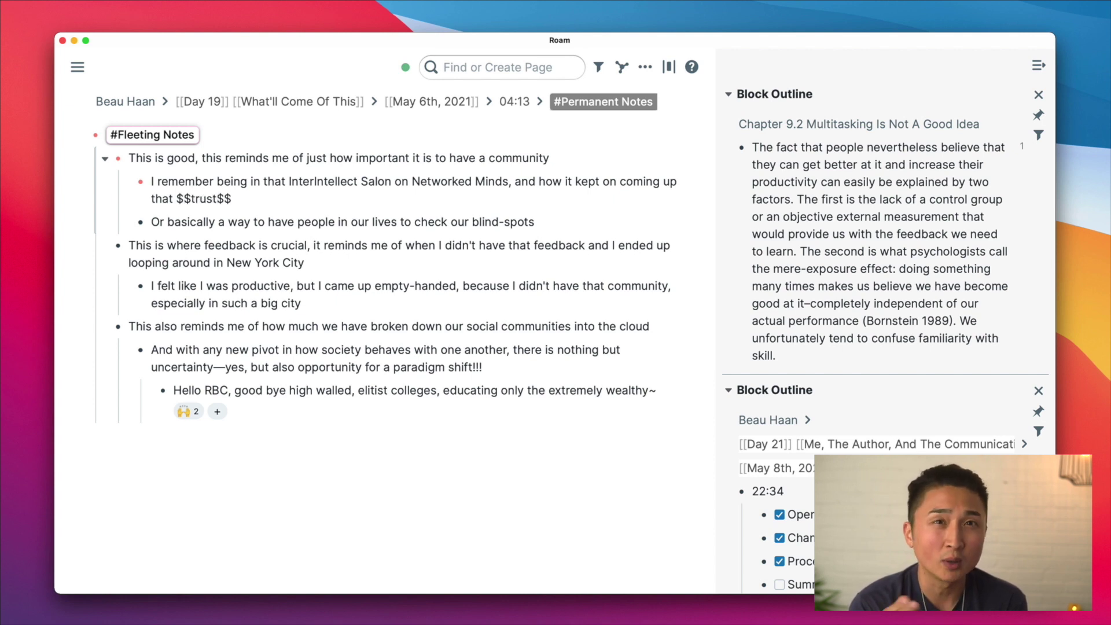
Complete the block with "was so important in those moments when people came together in communities to produce extraordinary results".
text( was so impor)
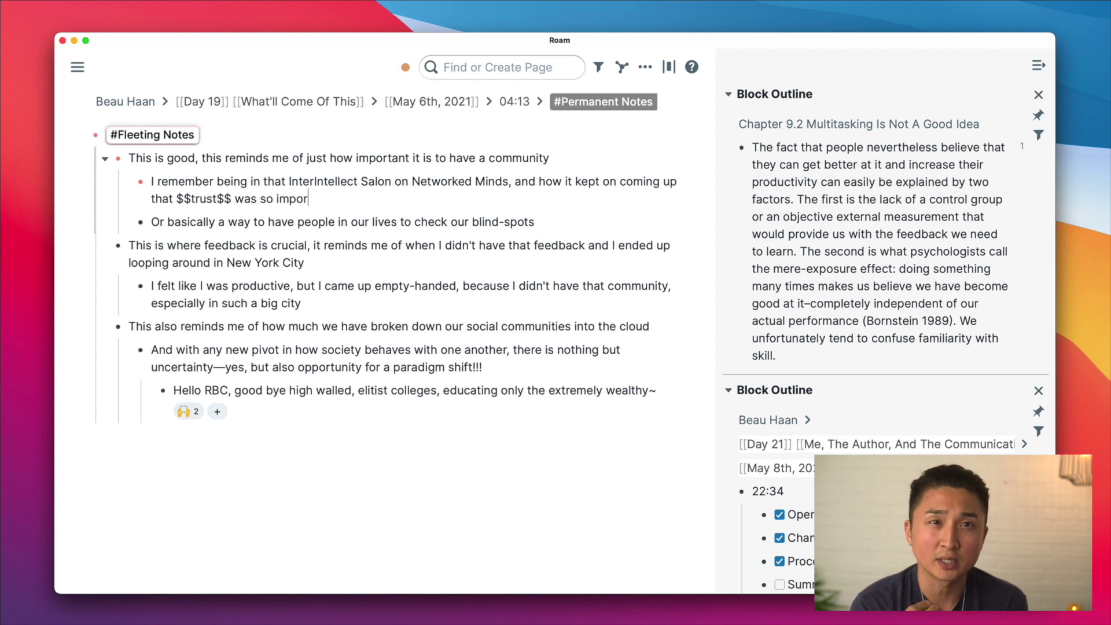
text(tant in those moments when people came together in c)
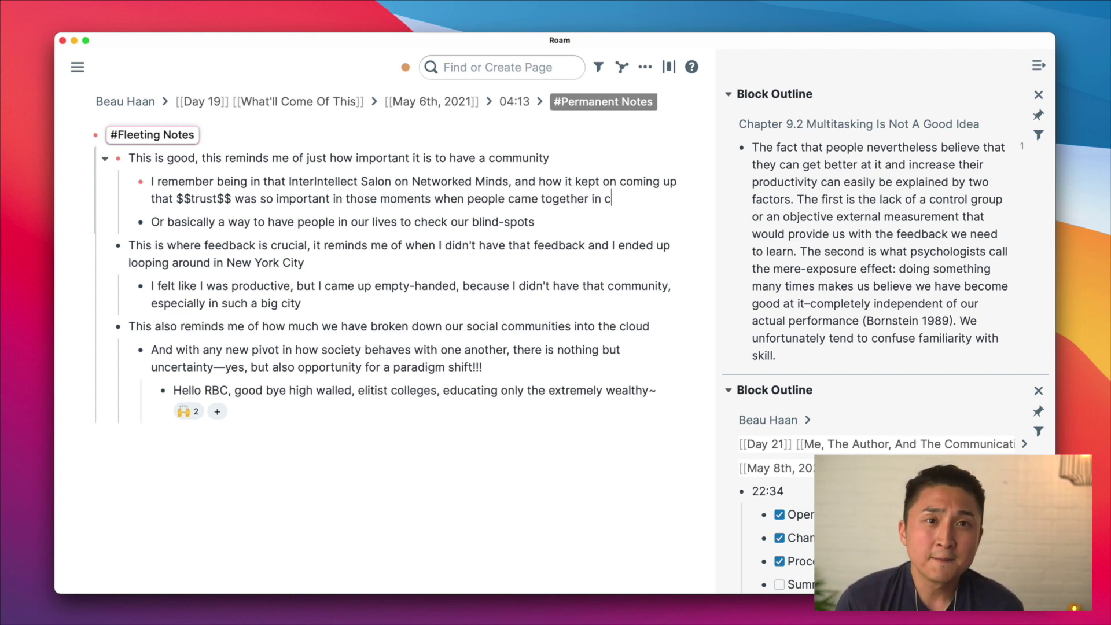
text(ommunities to produce extraordinary results)
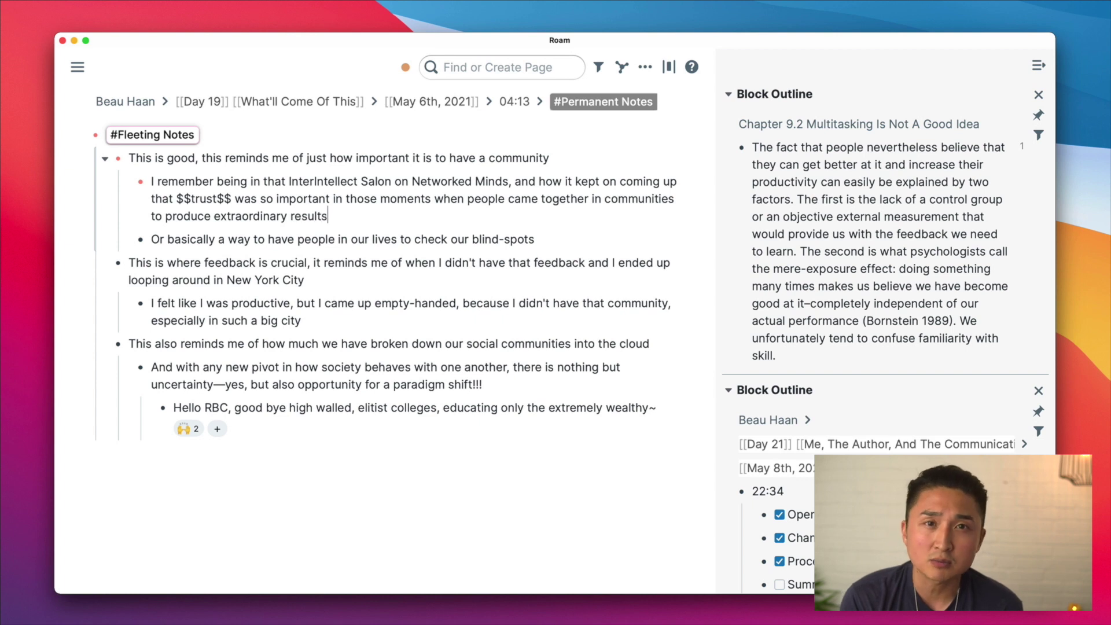
Nest a block under the trust note, saying it reminds me of the named acquaintance "talking about how vulnerability is".
key(Return)
key(Tab)
text(This rem)
key(BackSpace)
text(reminds m)
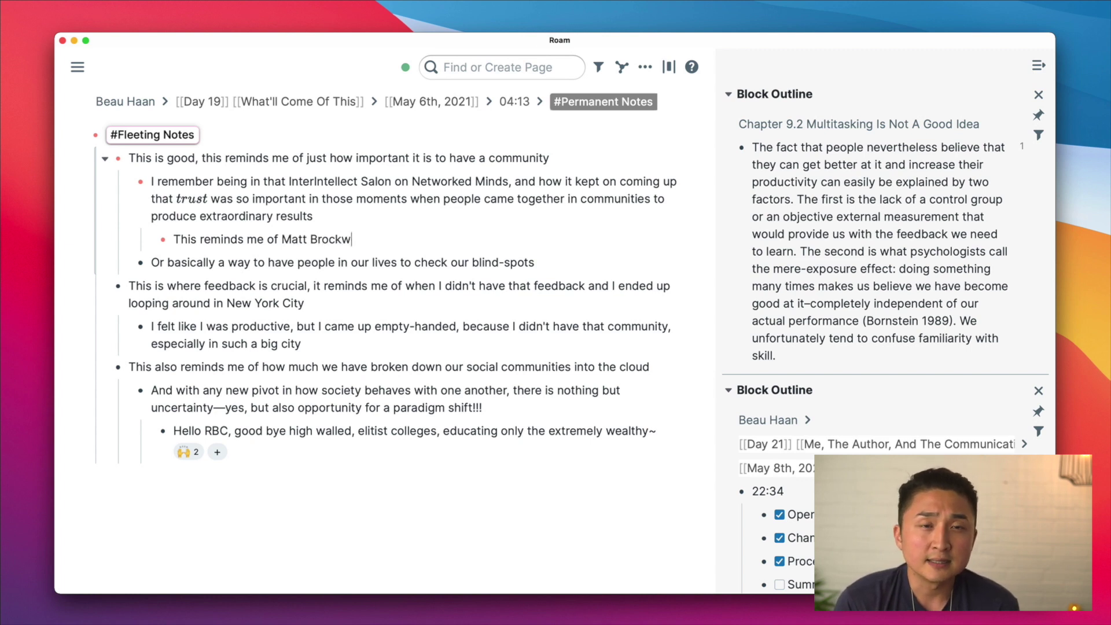
text(talking about)
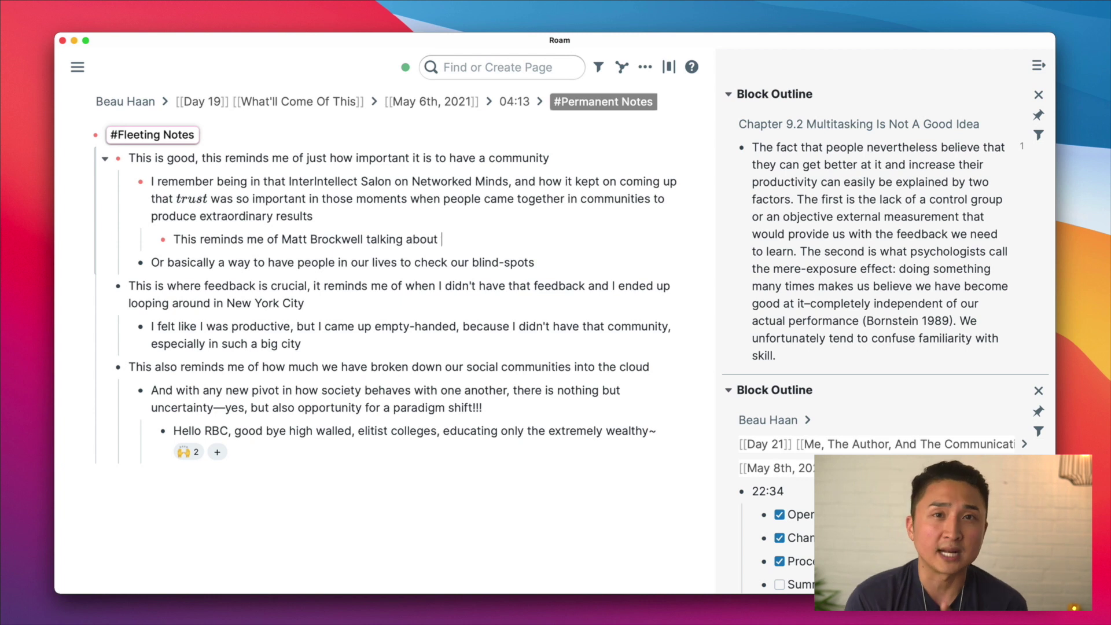
text( how)
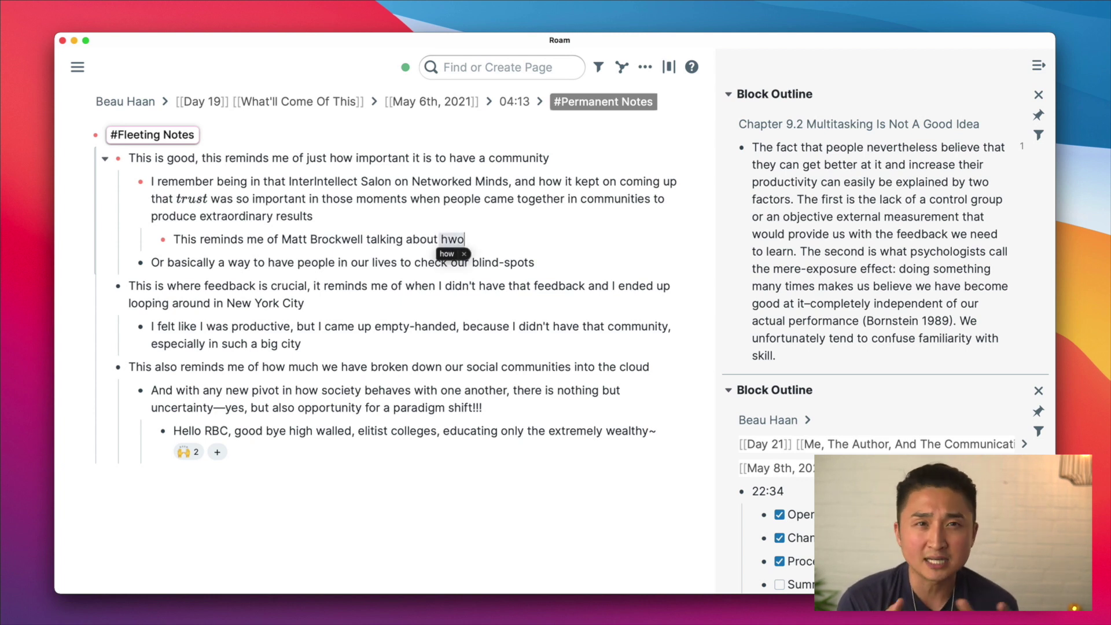
text( vulnerability is )
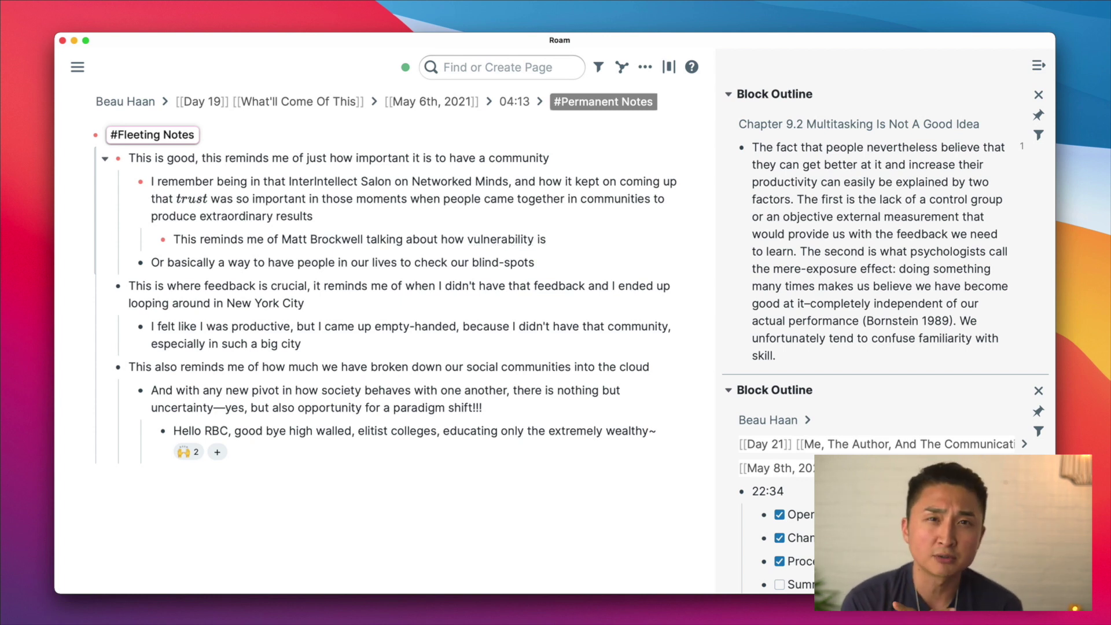
Continue the block with "how to “protect” the group because it's not about keeping others away as much as it is, leading with that vulnerability first".
text(how)
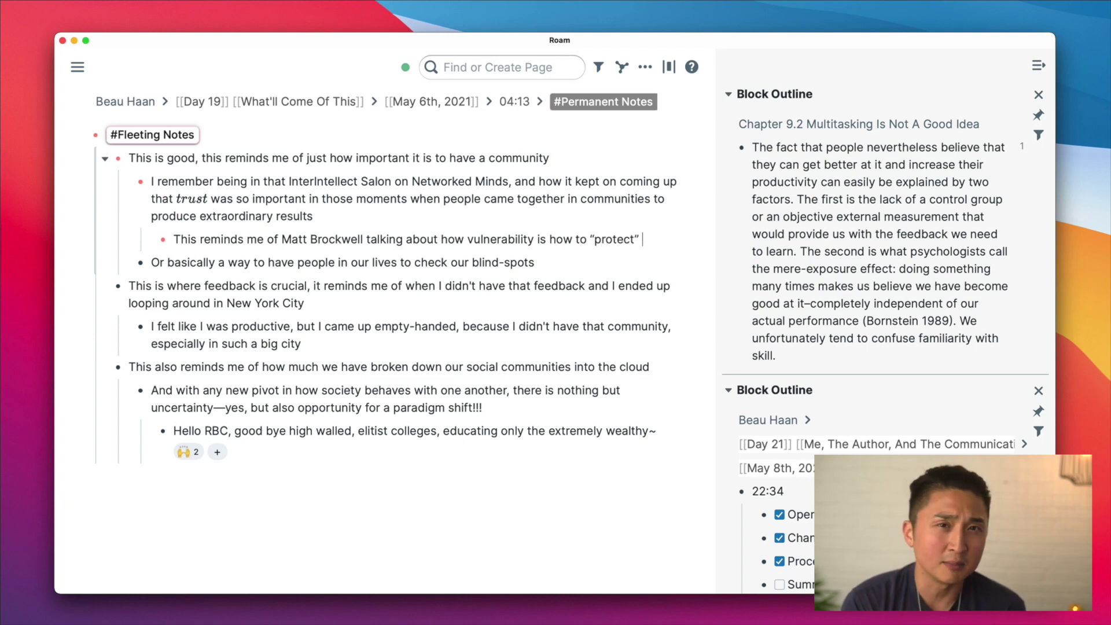
text(to “protect” the group because it’s not abo)
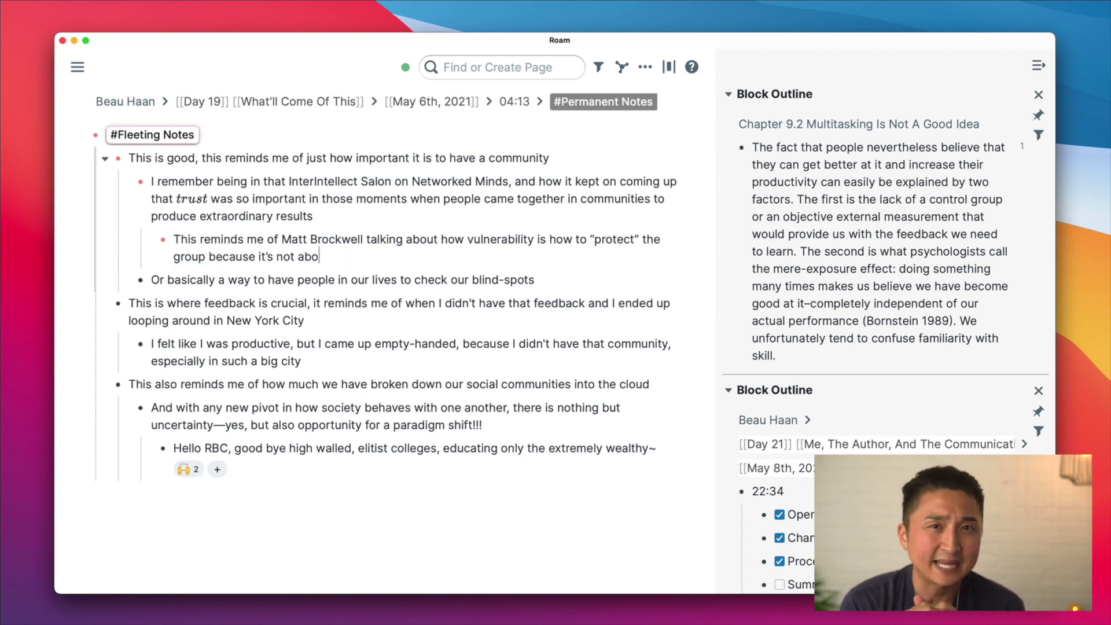
text(ut keeping )
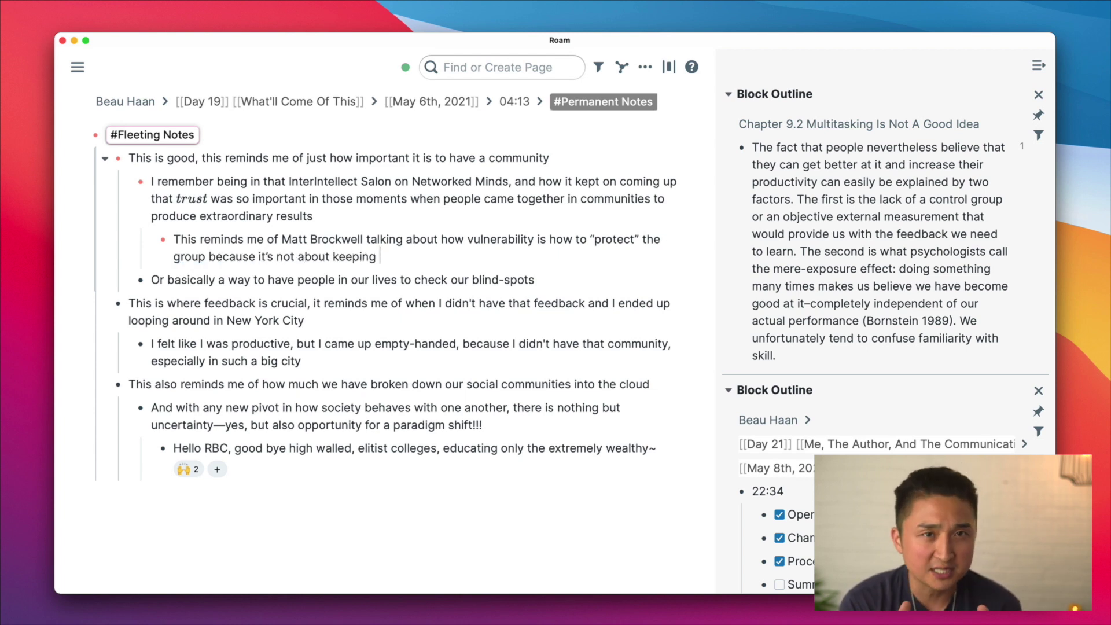
text(others away as much as it is)
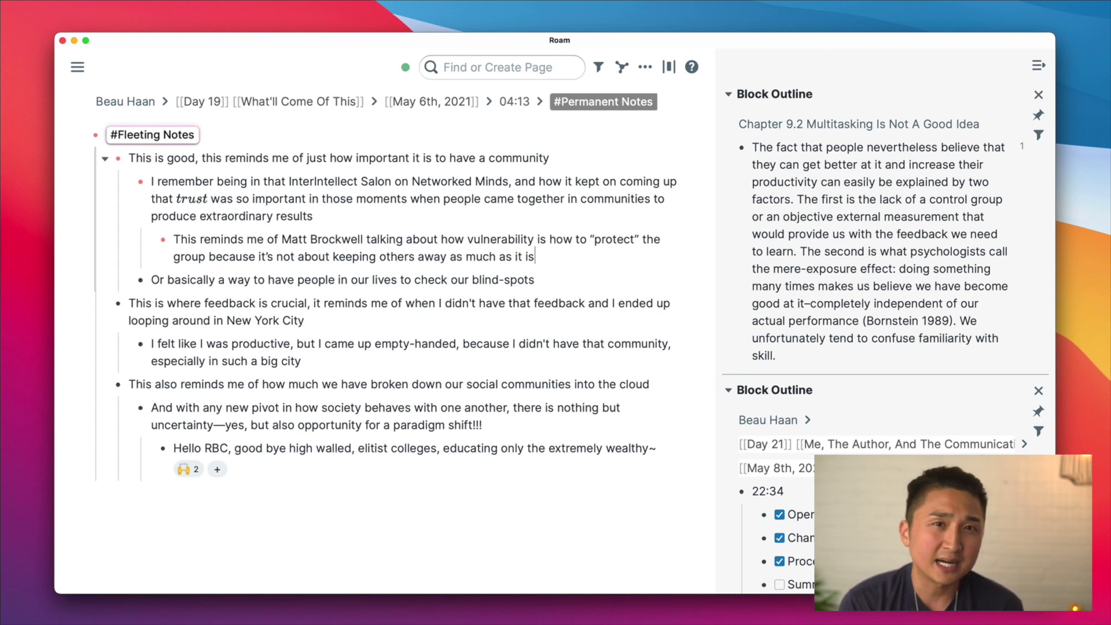
text(, leading with that)
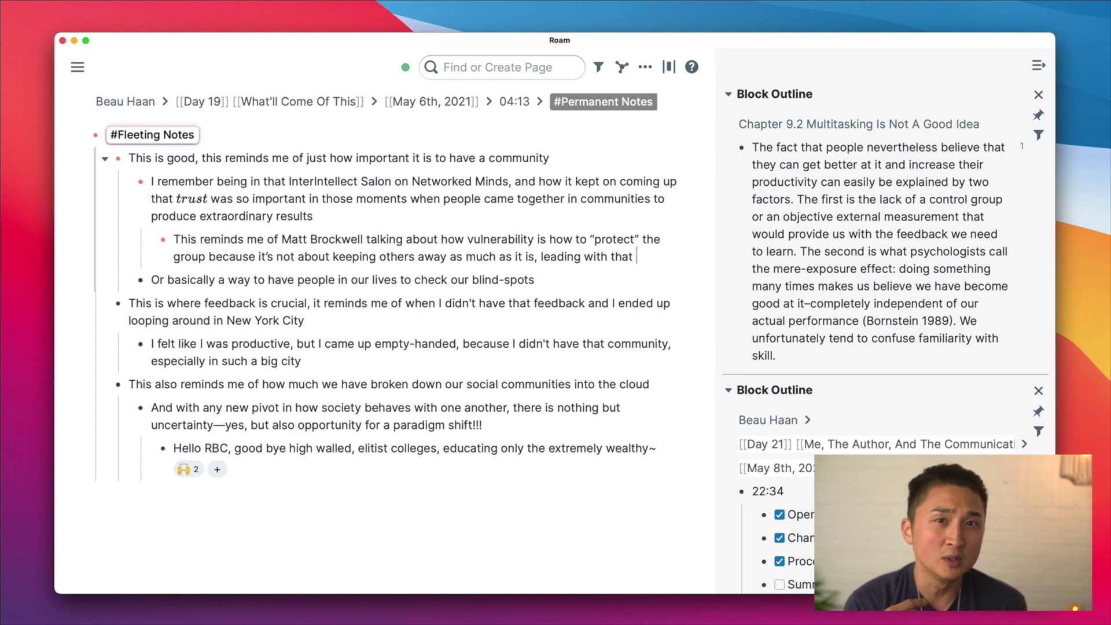
text( vulnerability first)
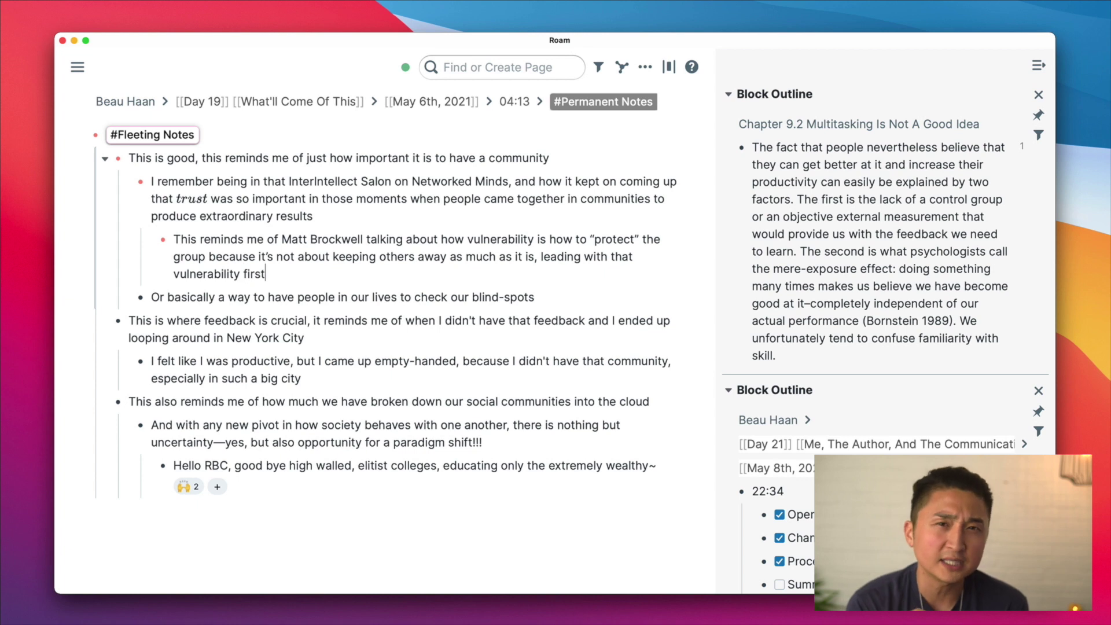
Nest a block reading "Wow, that makes me think about just how crazy this experience has been, with everything that's been going on with RBC".
key(Return)
text(that makes me think about just how)
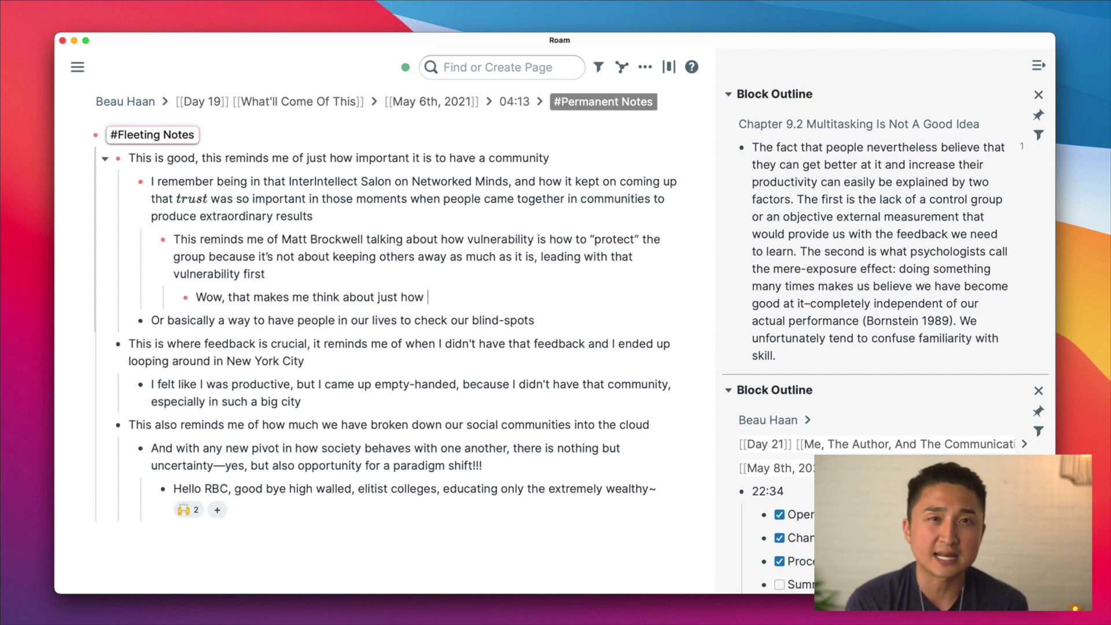
text( crazy this )
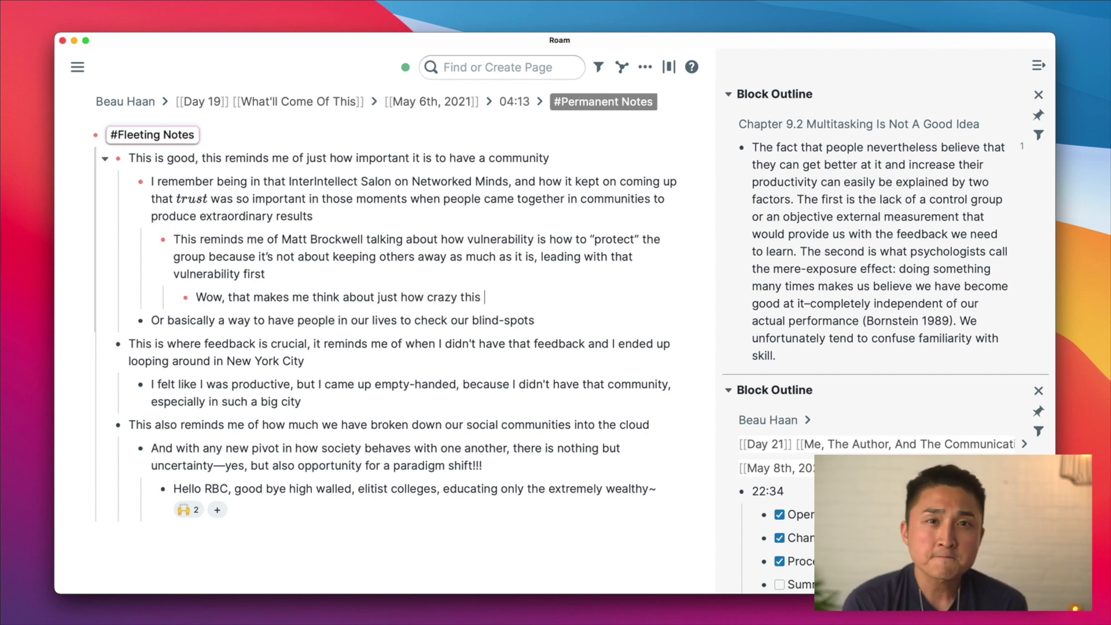
text(expereince has)
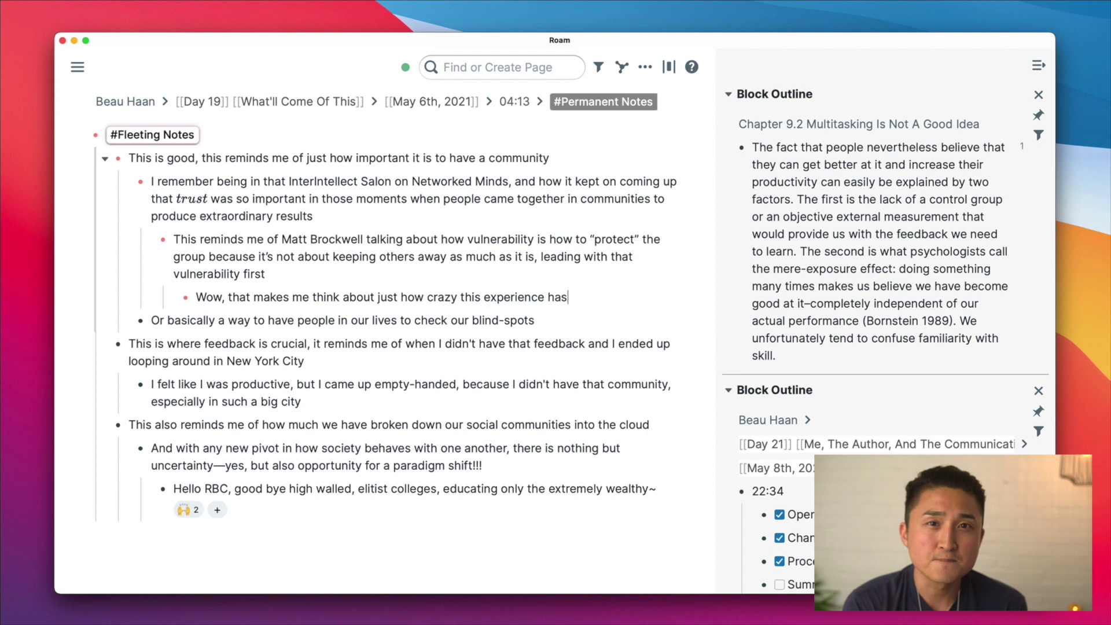
text( been, with ever)
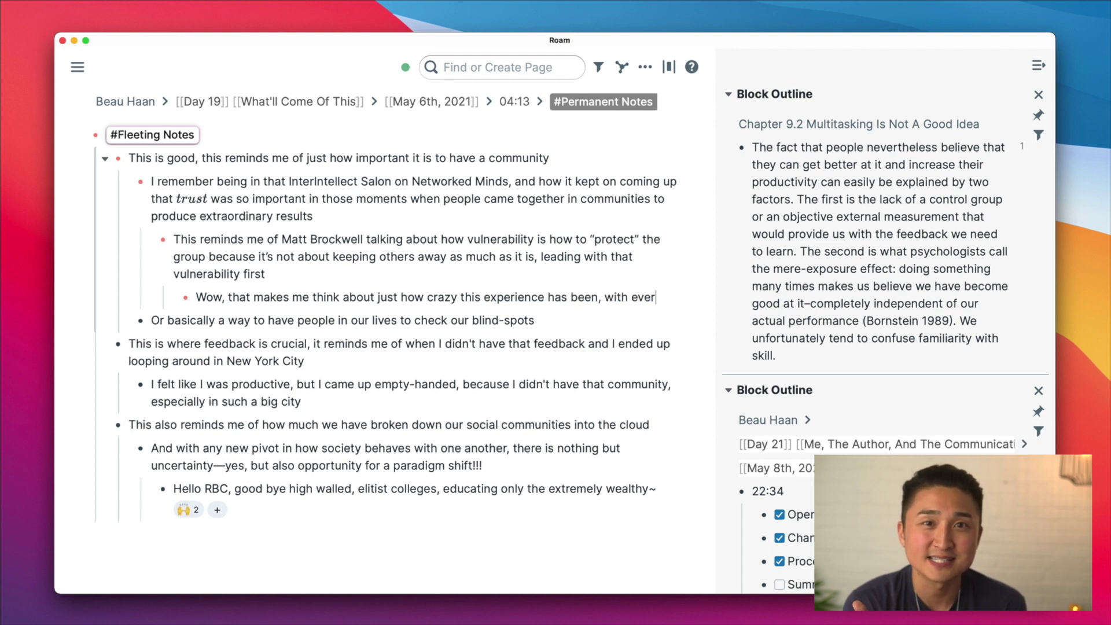
text(ything that's bein)
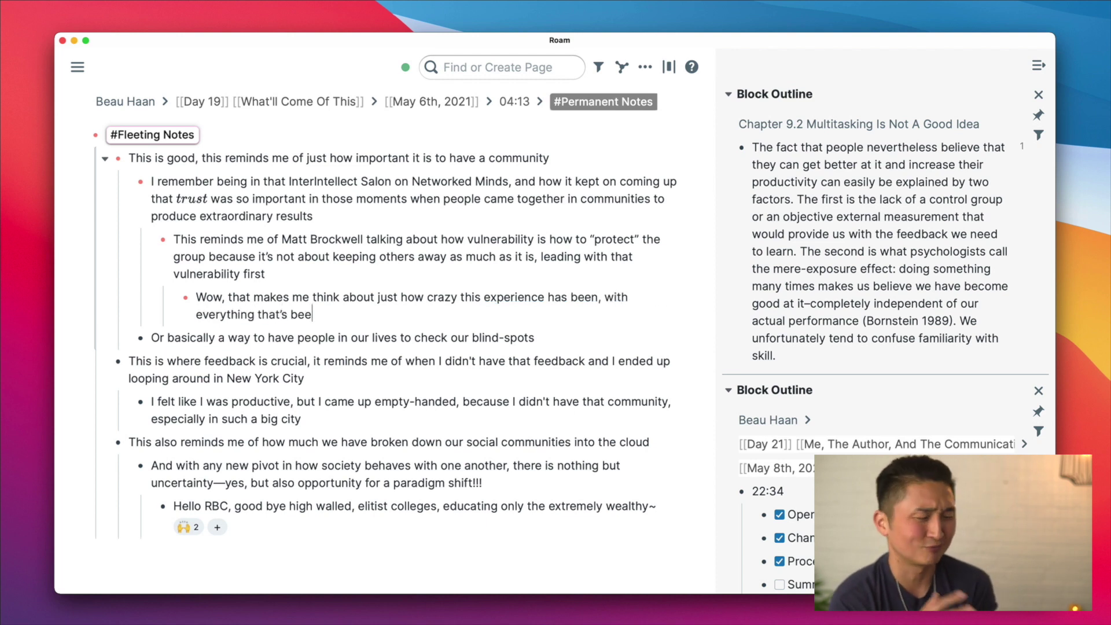
key(BackSpace)
key(BackSpace)
text(en goi)
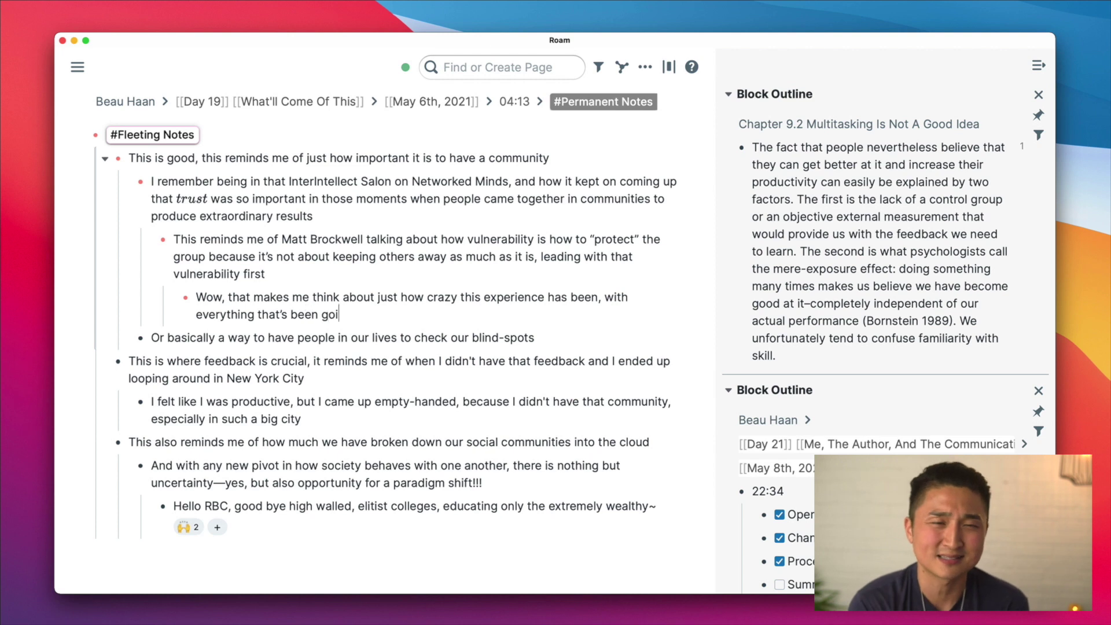
text(ng on with RBC)
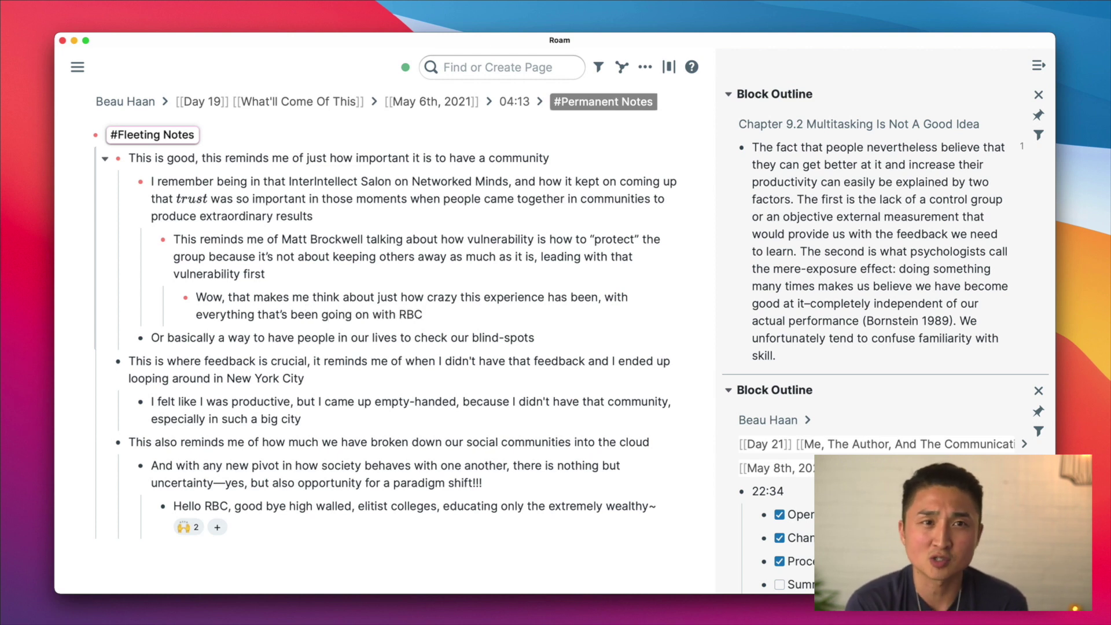
Nest a block reading "I wonder if this can spread even further, because of the power of what thinking together with a diverse community could produce?".
key(Return)
text(I won)
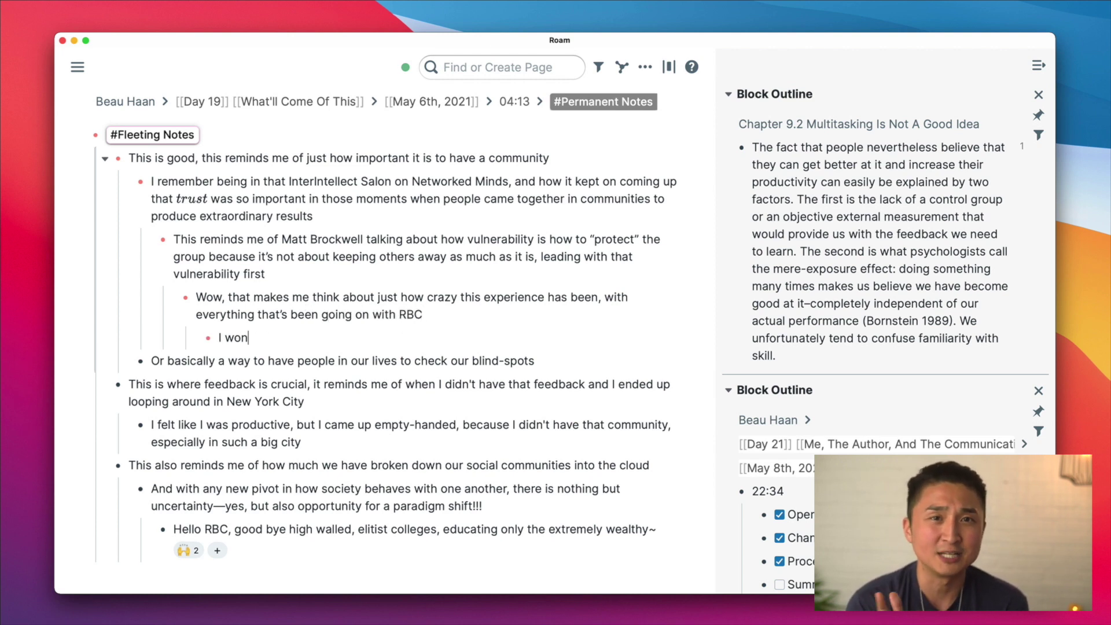
text(der if this can sprea)
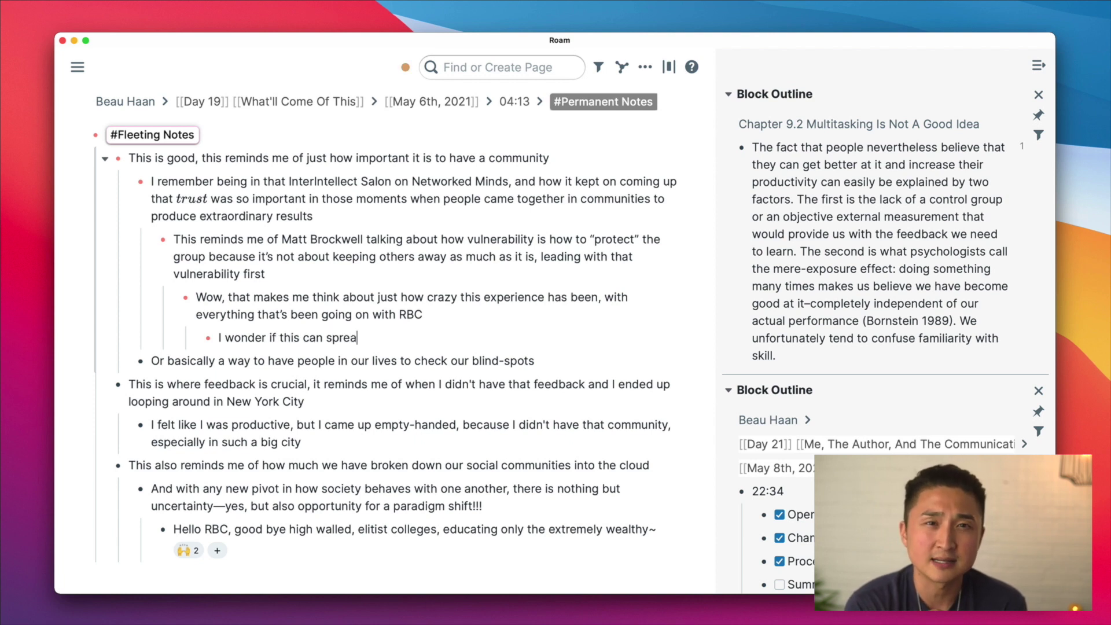
text(d even further, becau)
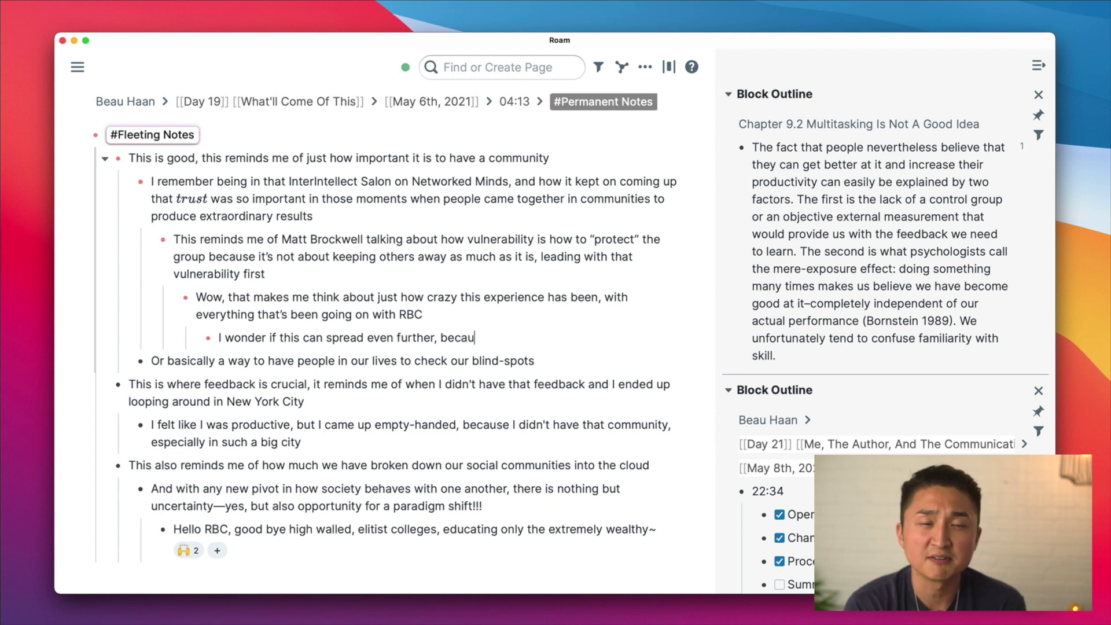
text(se of the power of what )
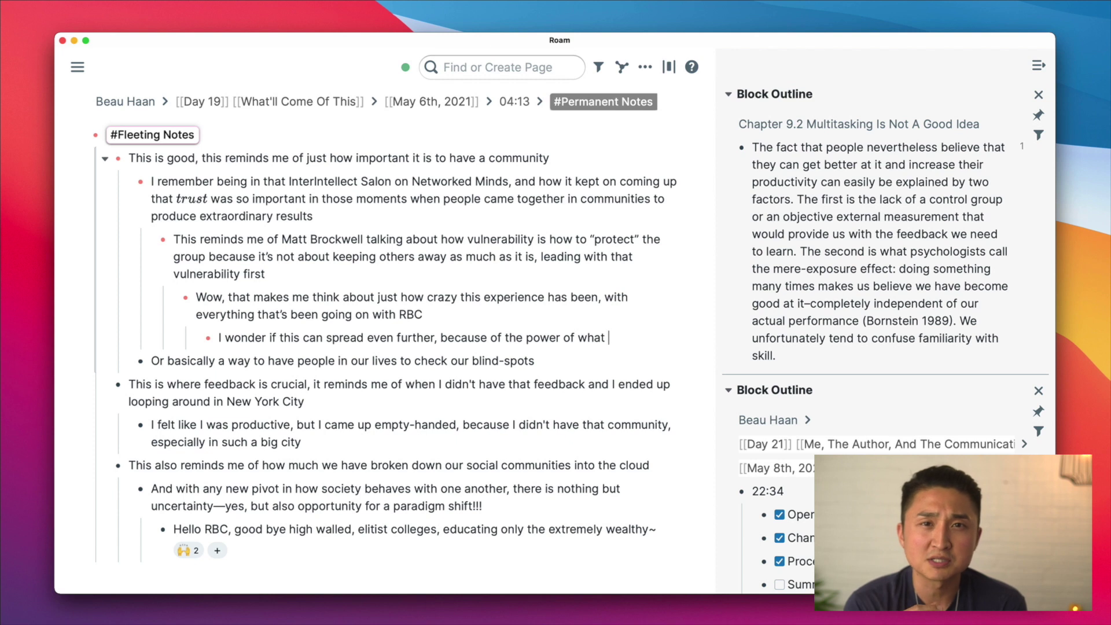
text(thinking together with a divers)
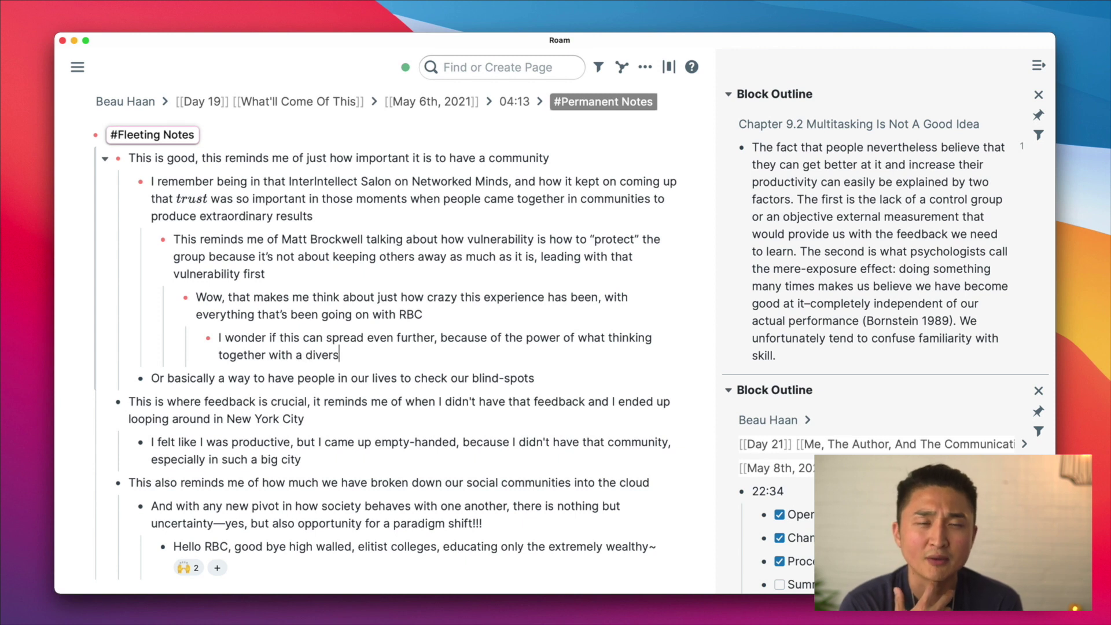
text(e communi)
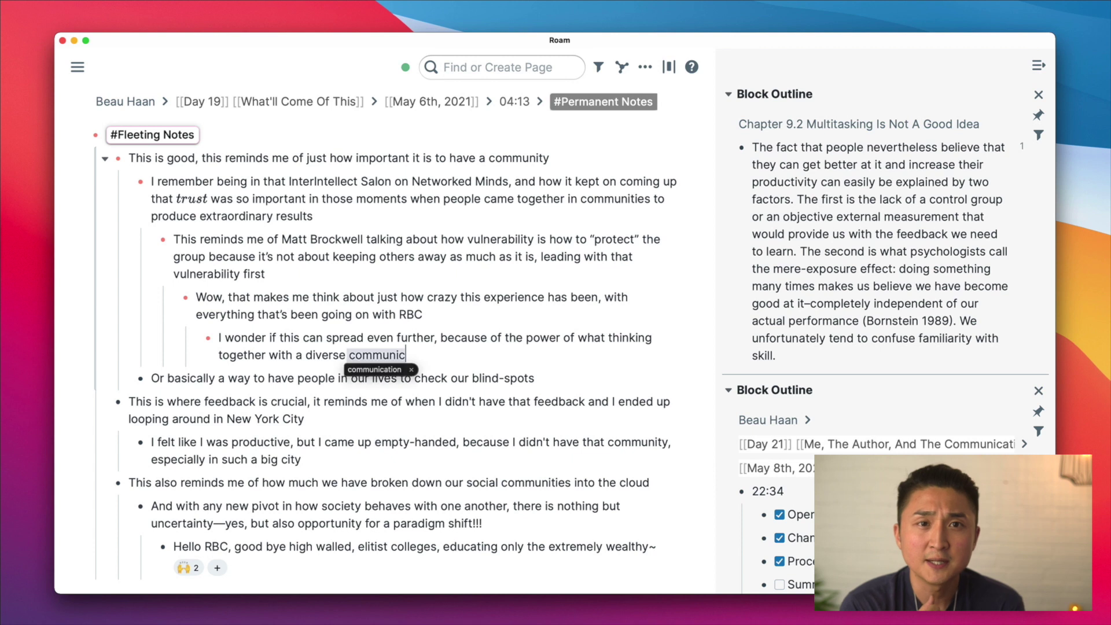
text(ty could )
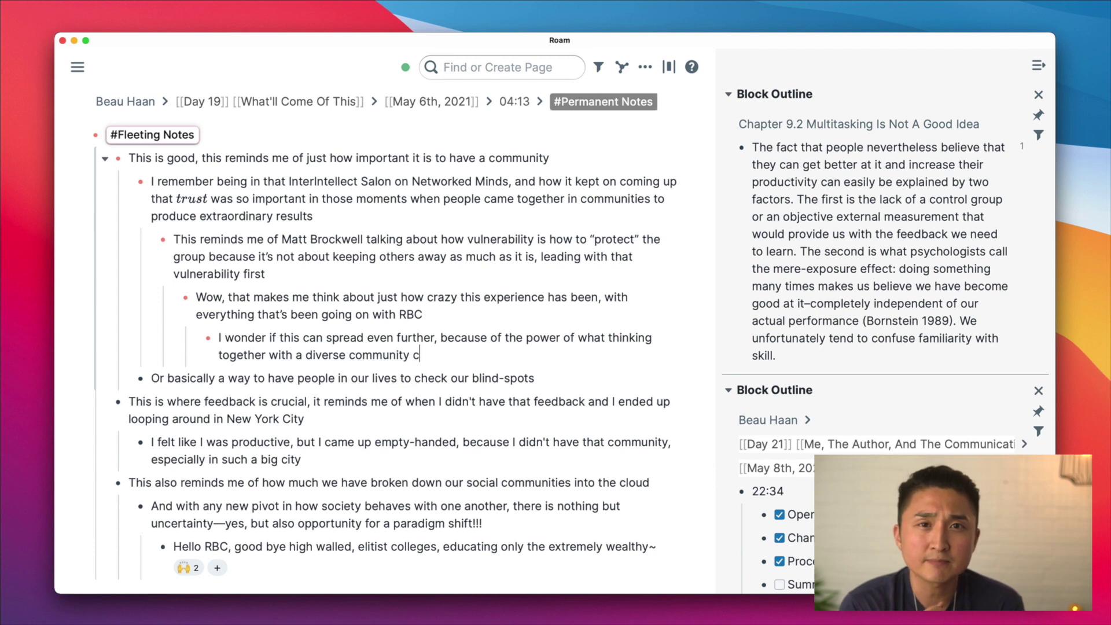
text(produce?)
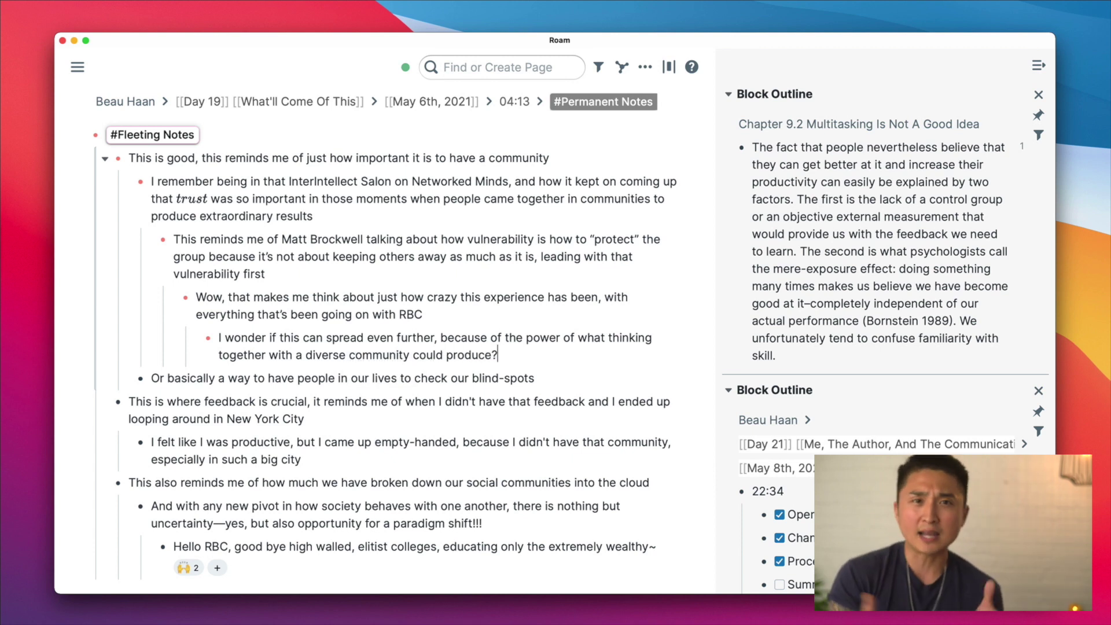
Nest a block under the blind-spots note reading "I know that for me blind-spots is exactly what I'm always keeping my feelers out for, because I".
click(534, 379)
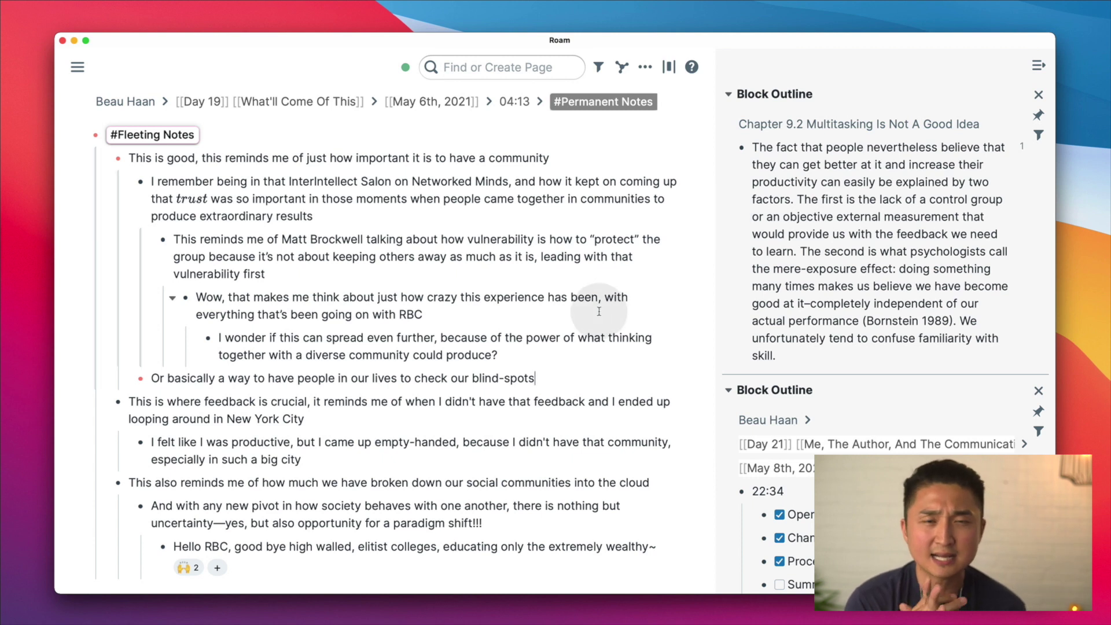
scroll(598, 310, down, 2)
key(super+a)
click(567, 292)
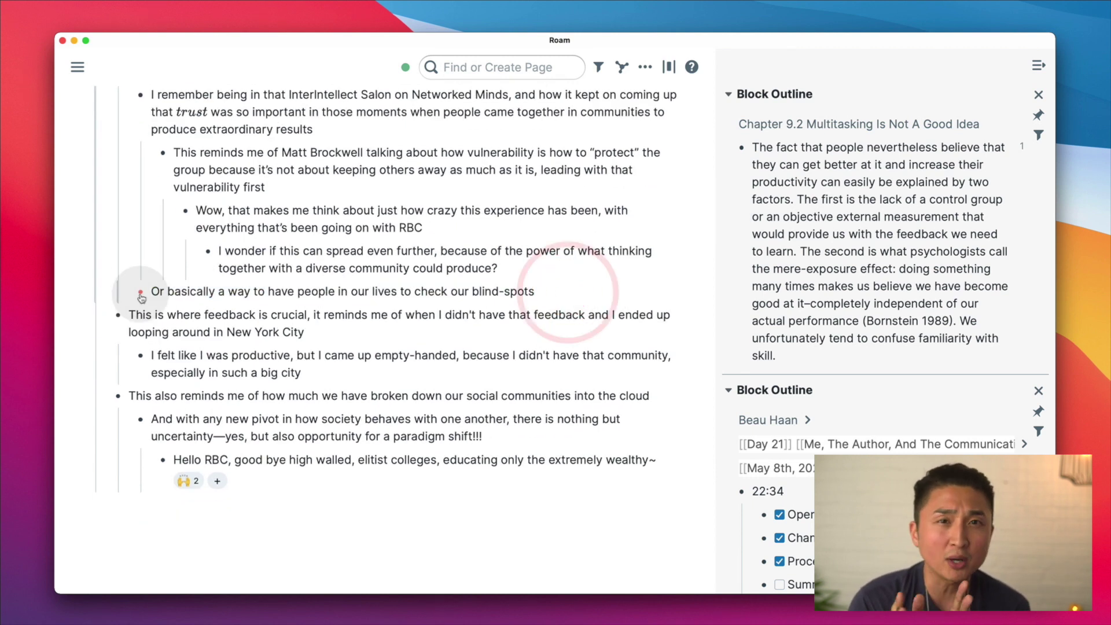
key(Return)
key(Tab)
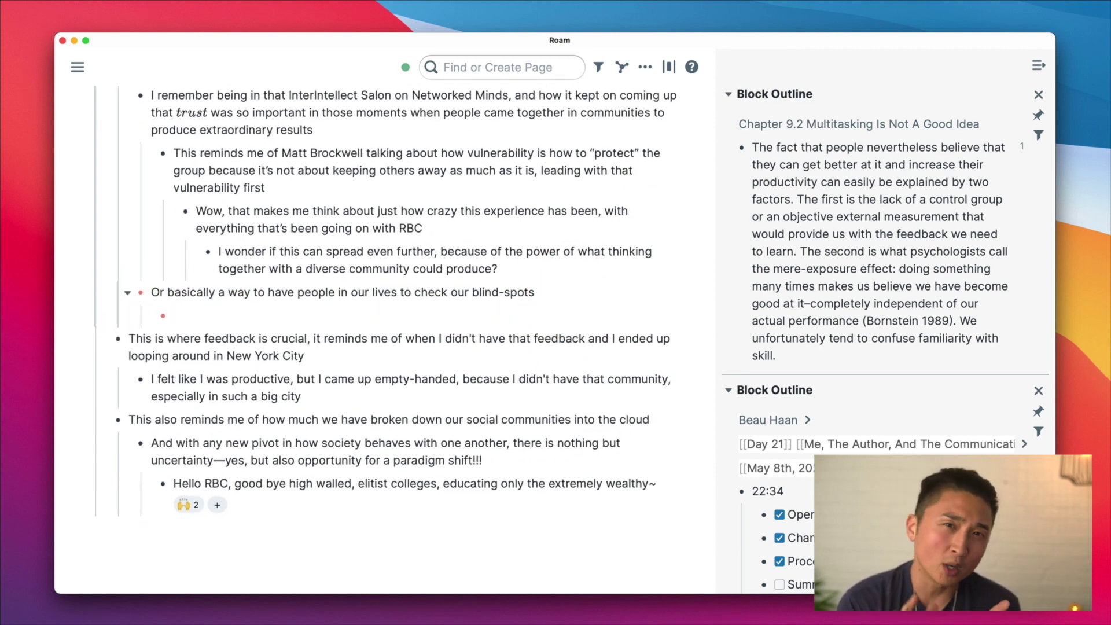
text(I know )
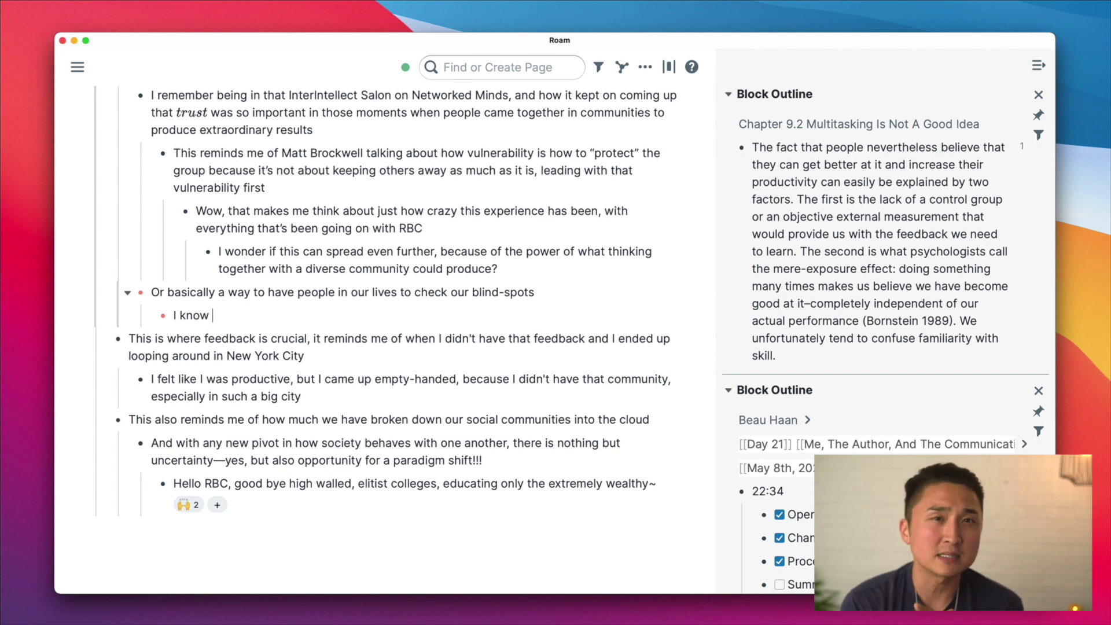
text(that for me blind-)
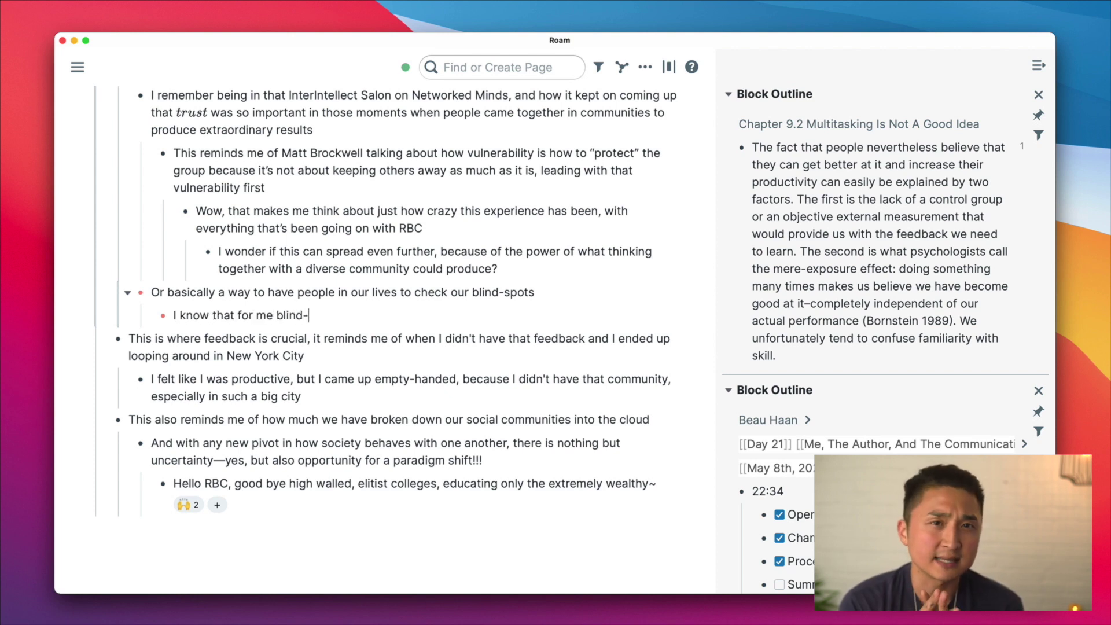
text(spots is exactly what I'm al)
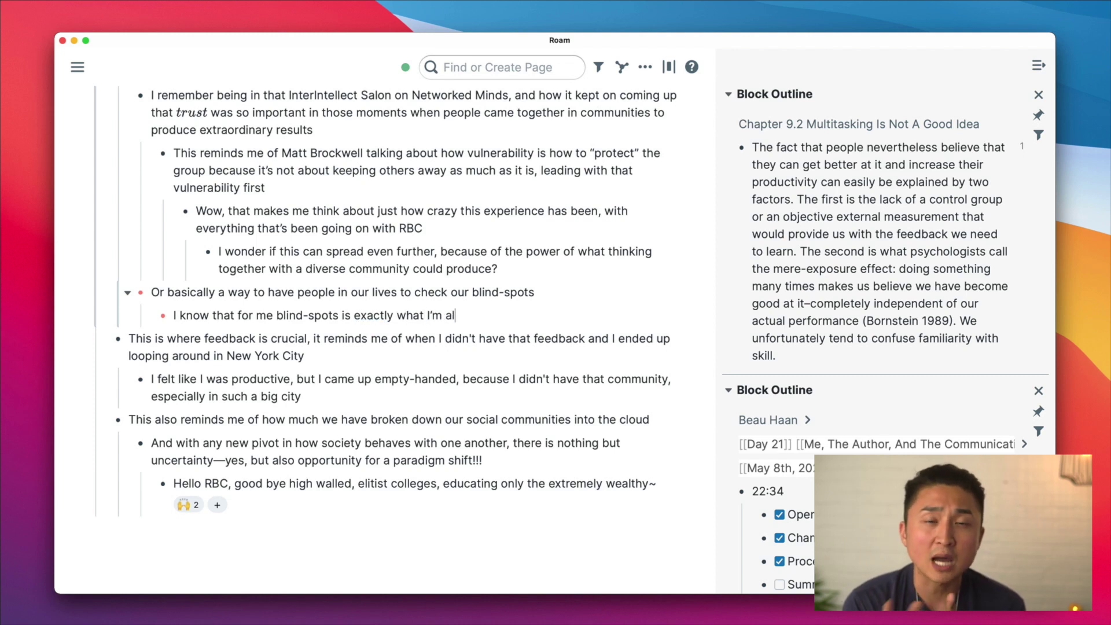
text(wasy keeping my)
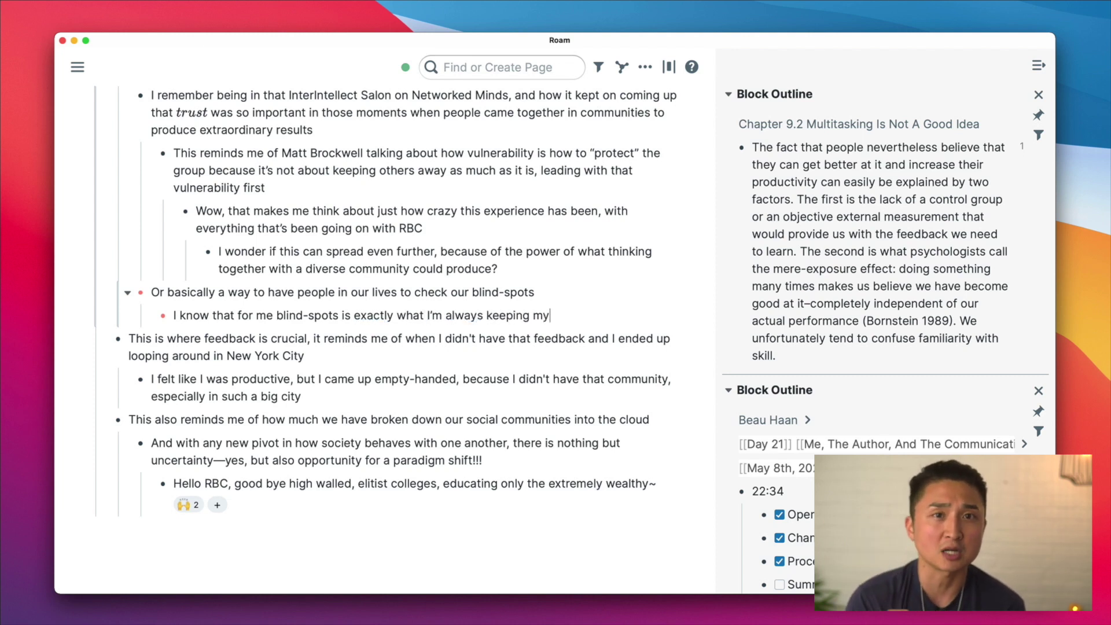
text( feelers out for, because I see)
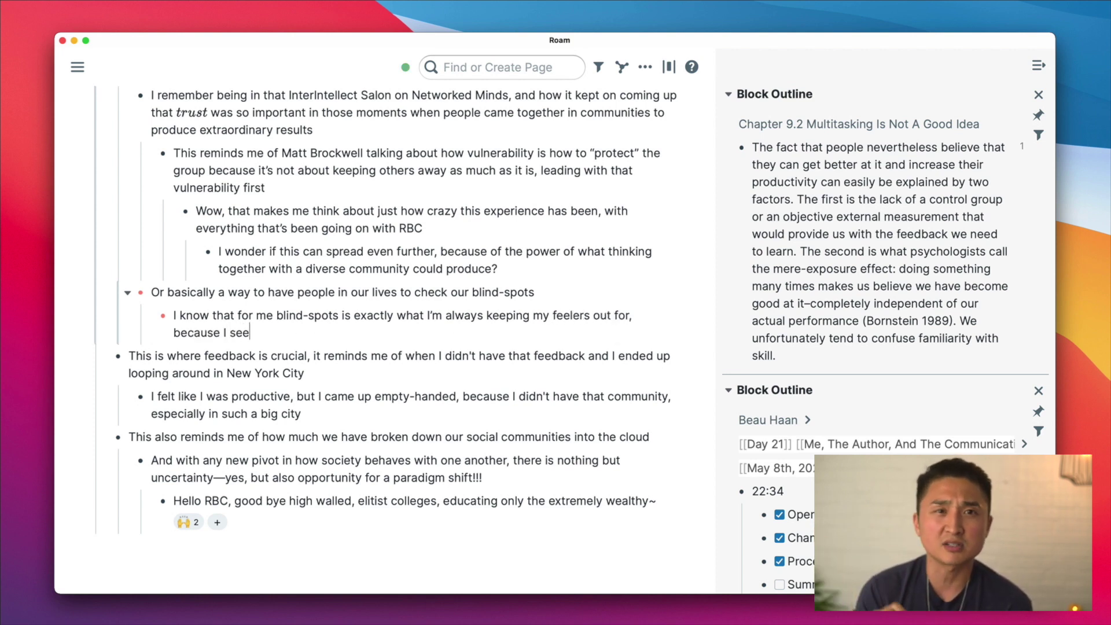
Continue the blind-spots reflection with "have seen the best succumb to that".
key(BackSpace)
key(BackSpace)
key(BackSpace)
text(have seen th)
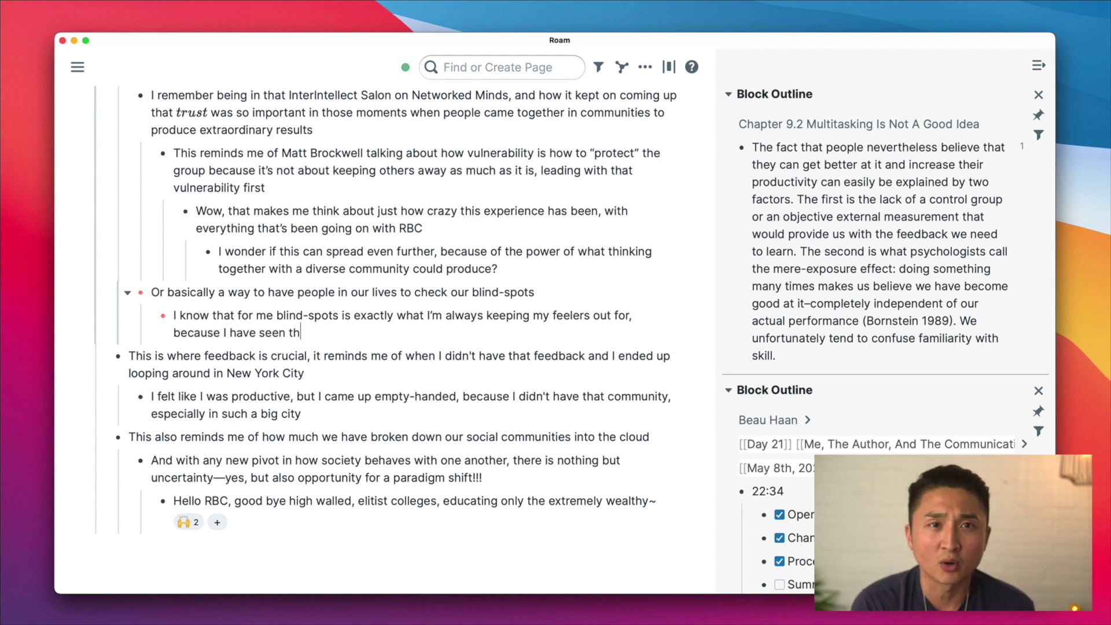
text(e best )
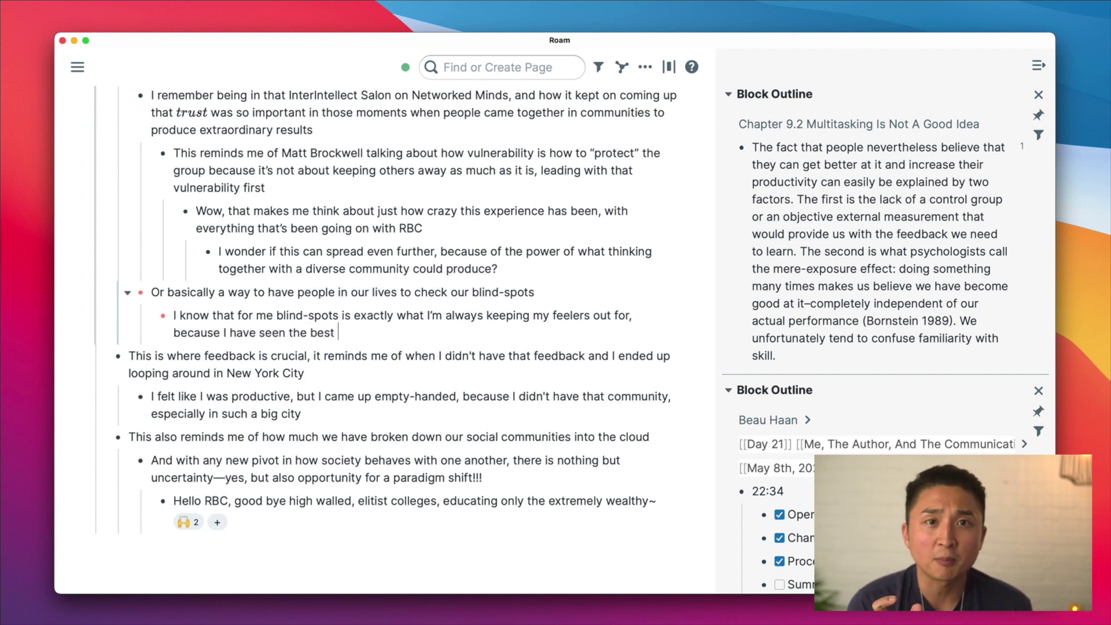
text(succomd to)
key(alt+BackSpace)
key(alt+BackSpace)
text(succomb to )
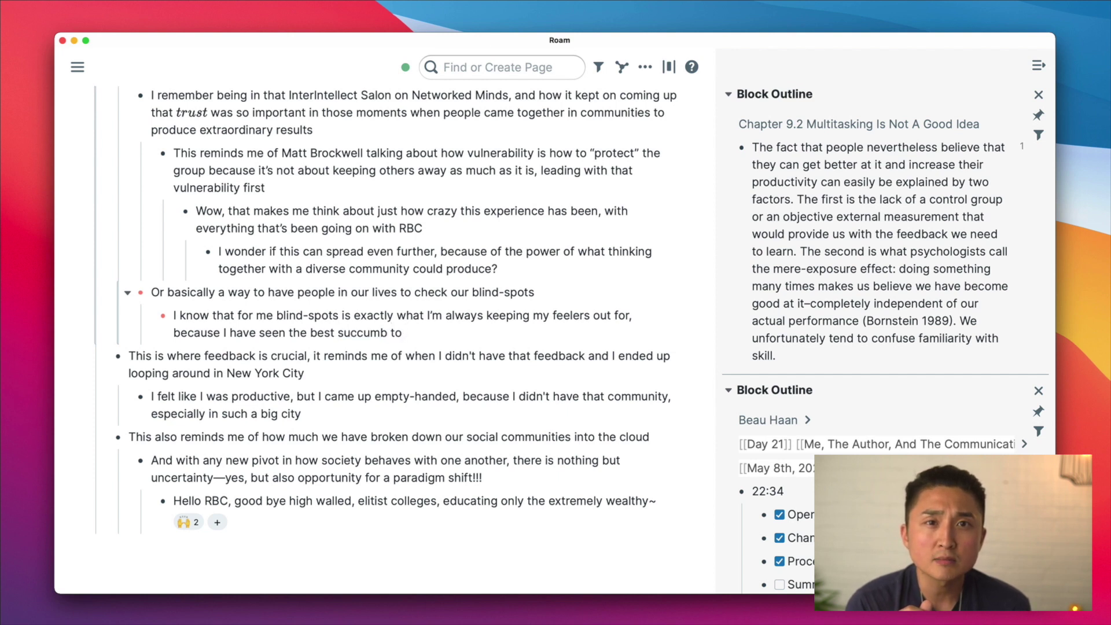
text(that )
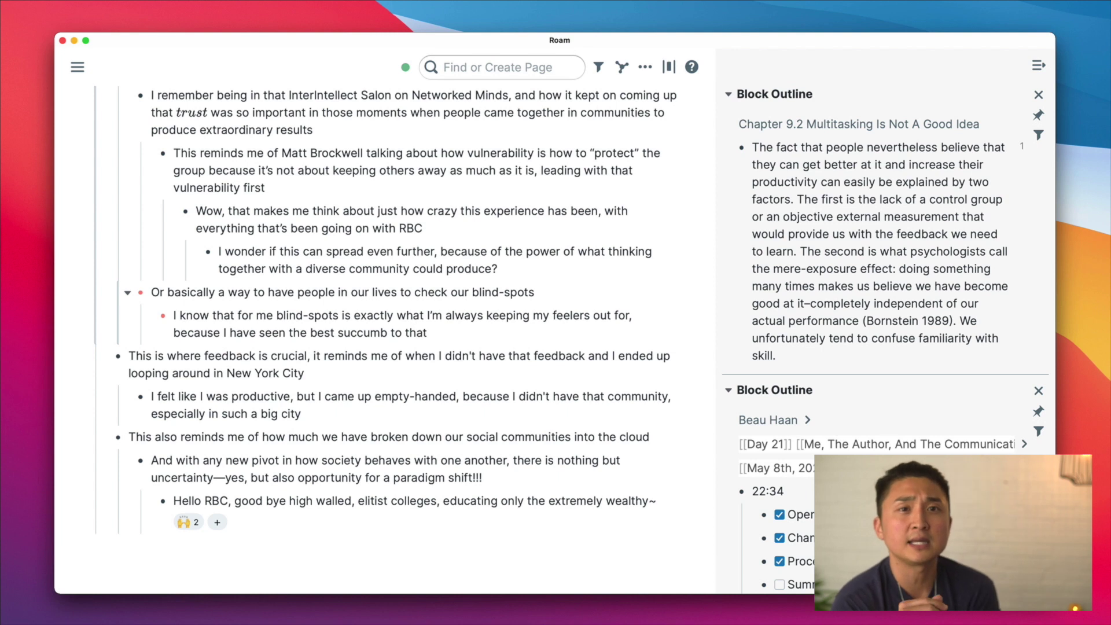
Complete the block with ", I mean righteously amazing people falter under the thumb of just being blinded to the realities".
text(, I m)
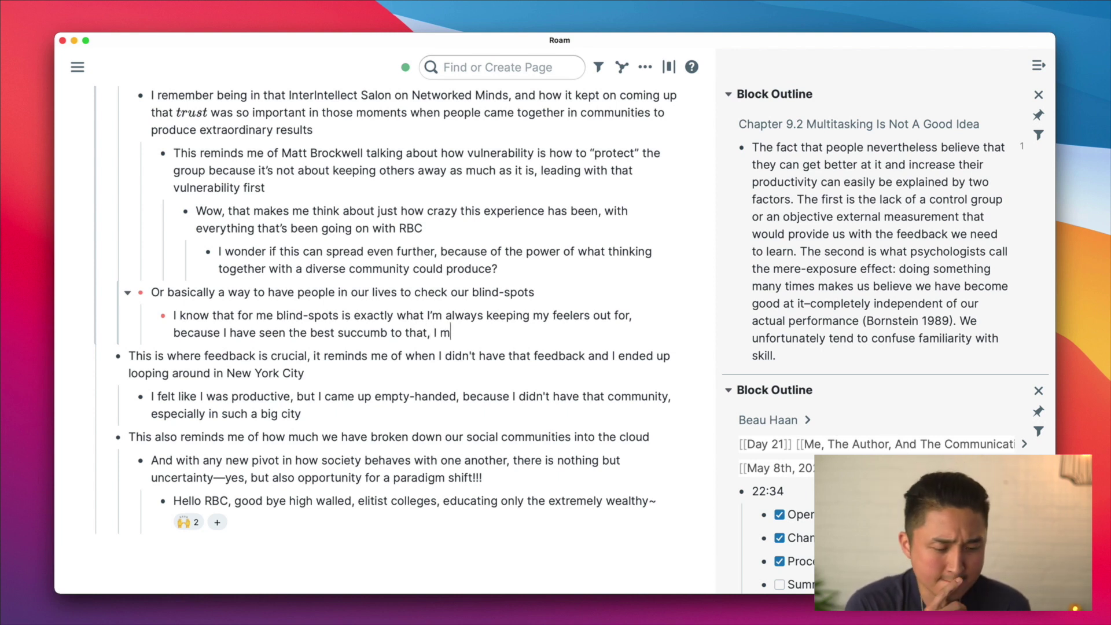
text(ean right)
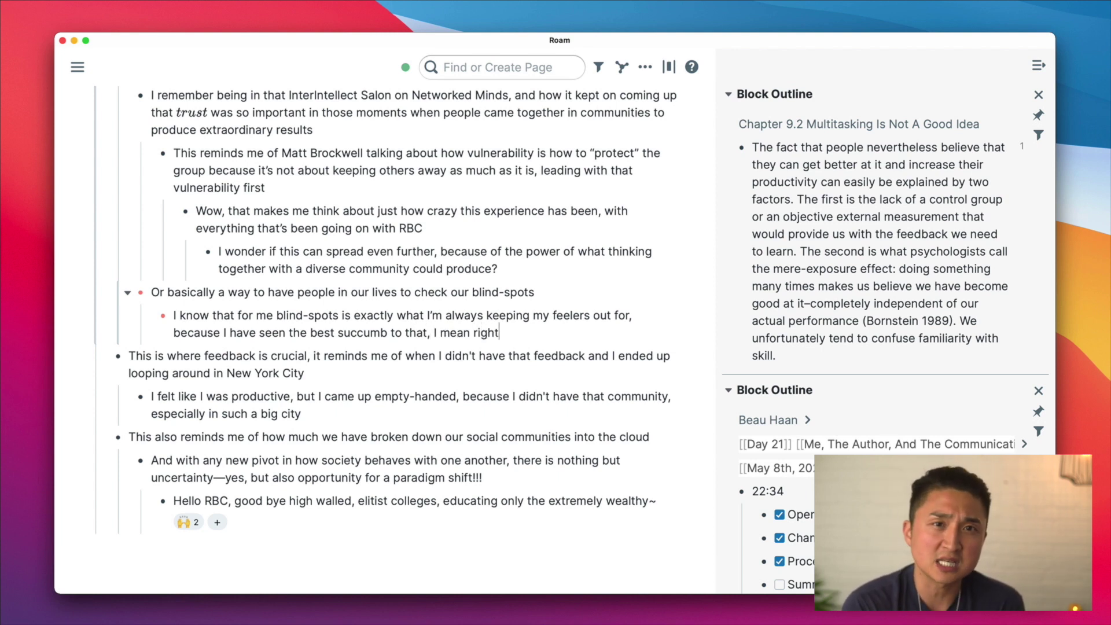
text(esous)
key(BackSpace)
key(BackSpace)
key(BackSpace)
text(ous)
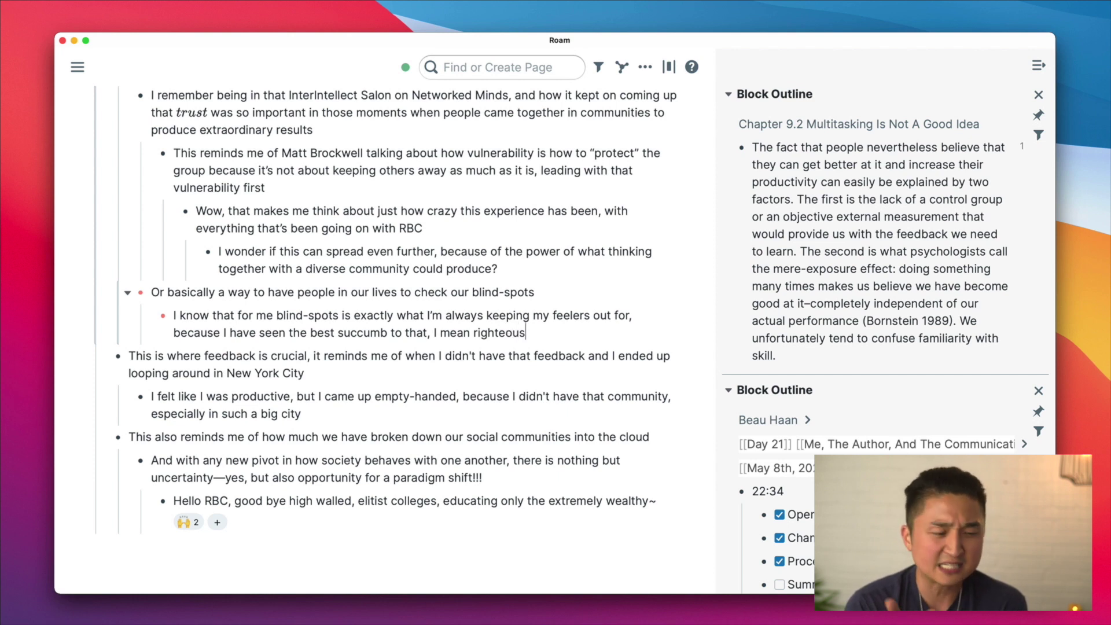
text(ly amazing )
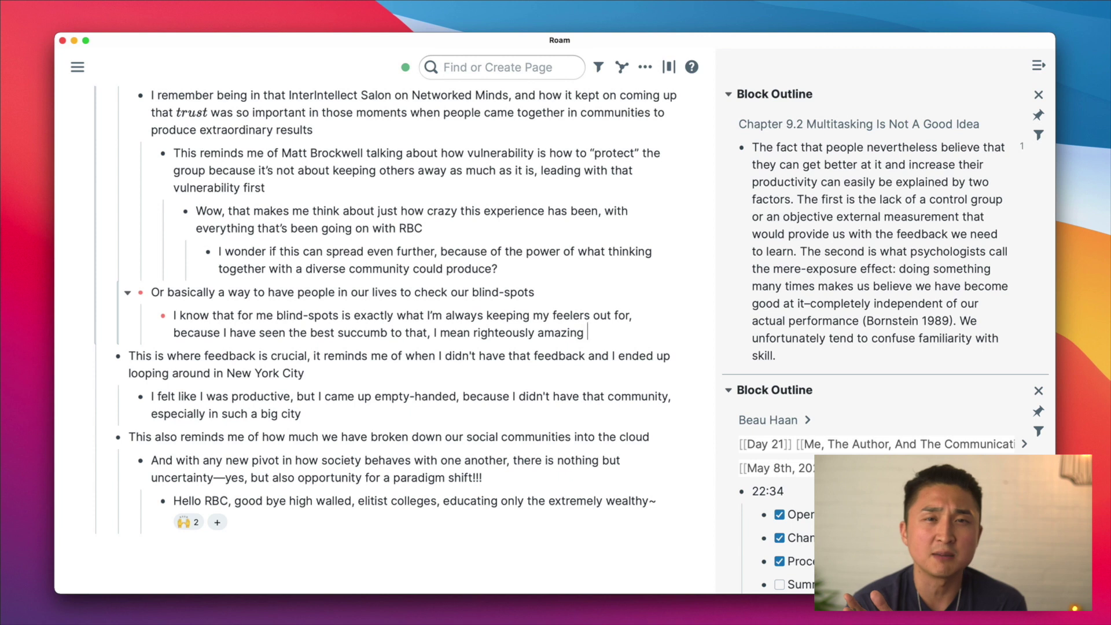
text(people falter eu)
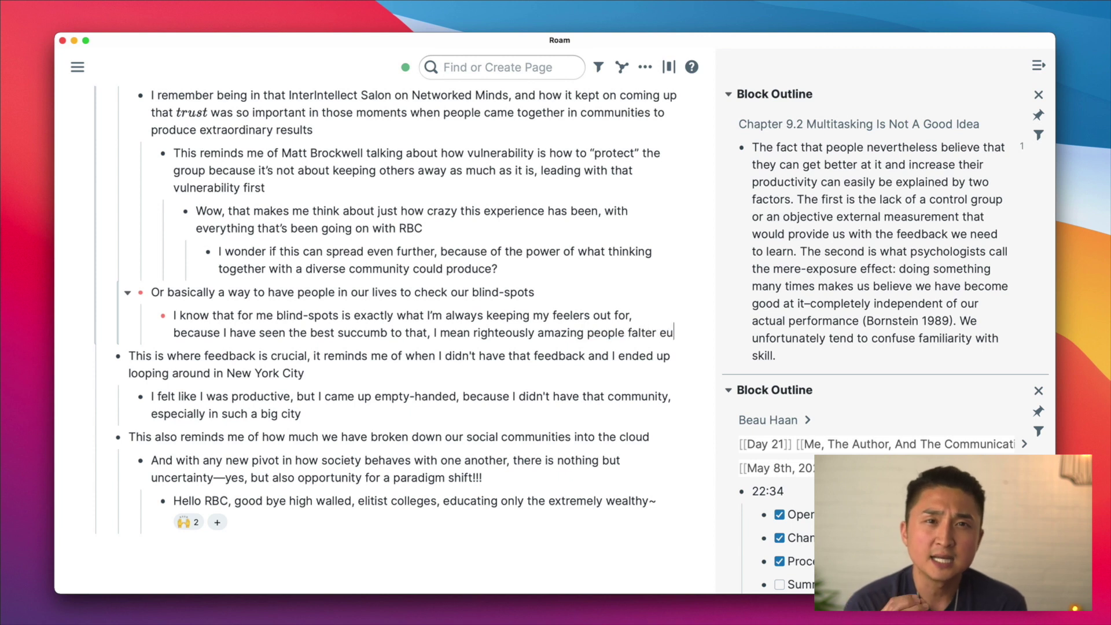
text(nder the thumb of just being blinded )
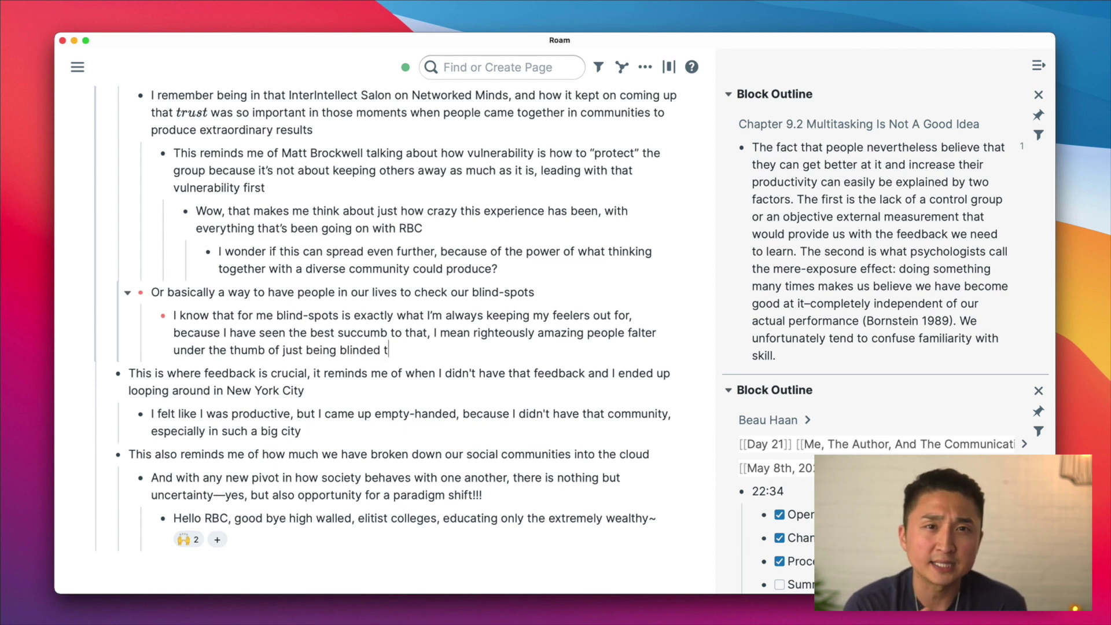
text(to the reali)
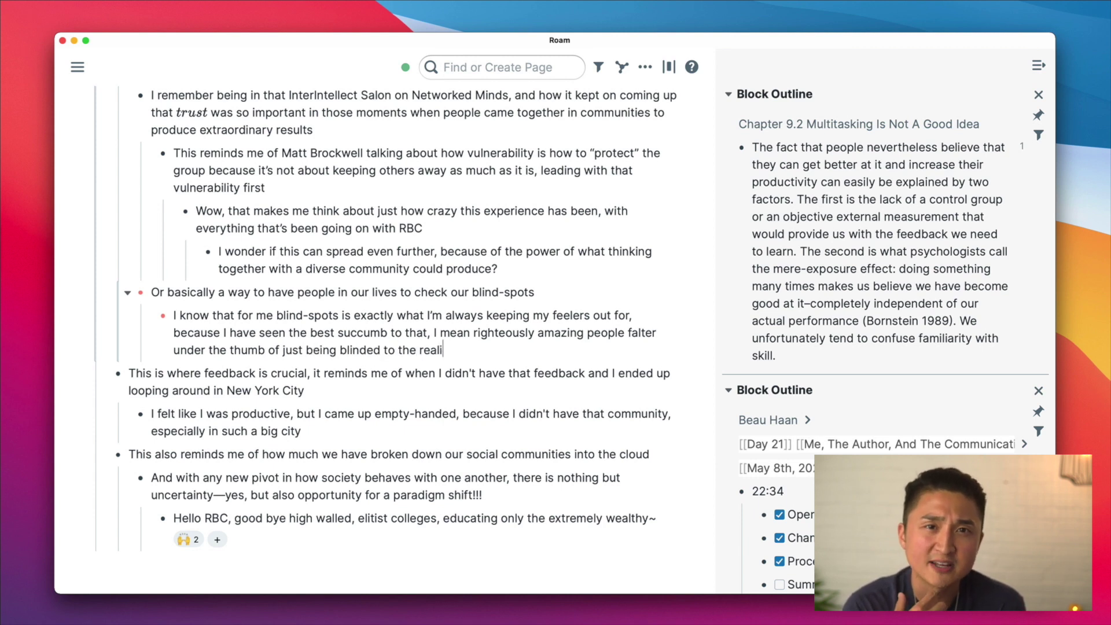
text(ties)
Nest a block under the blind-spots reflection reading "Jeez, that's like everyone in Hollywood, I mean, this takes me".
key(Return)
key(Tab)
text(Je)
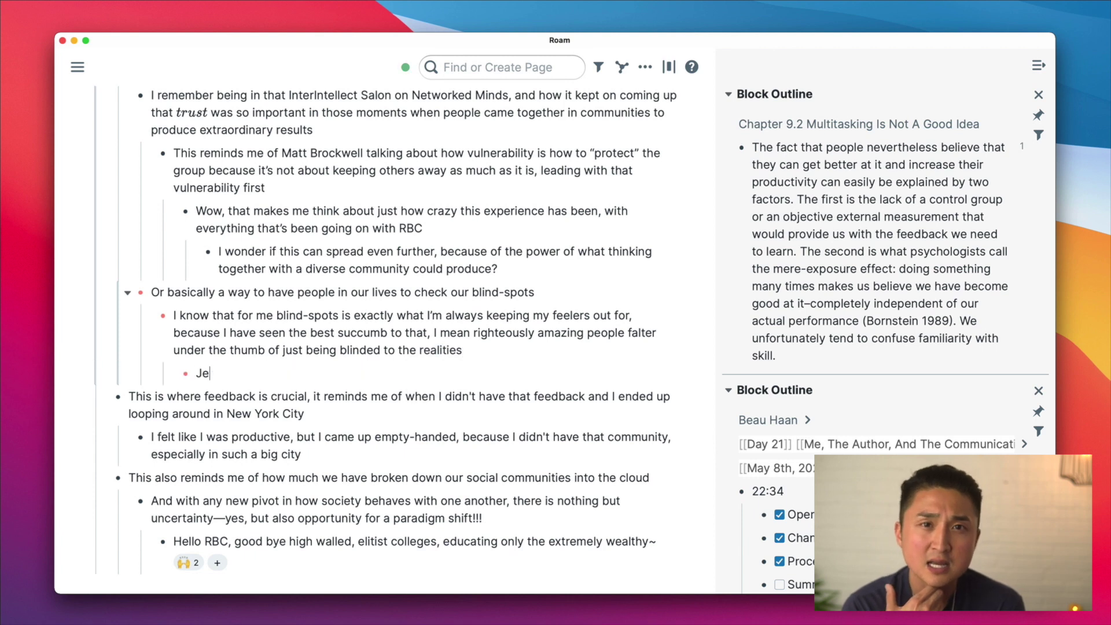
text(ez, that's like everyone on in)
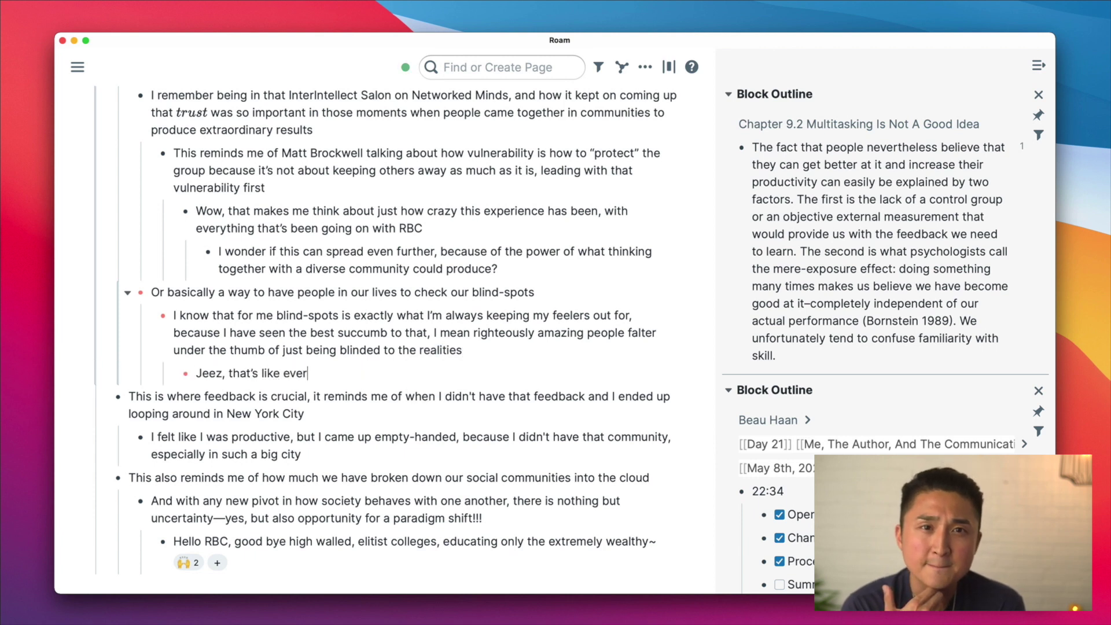
key(BackSpace)
key(BackSpace)
key(BackSpace)
key(BackSpace)
key(BackSpace)
key(BackSpace)
text(in )
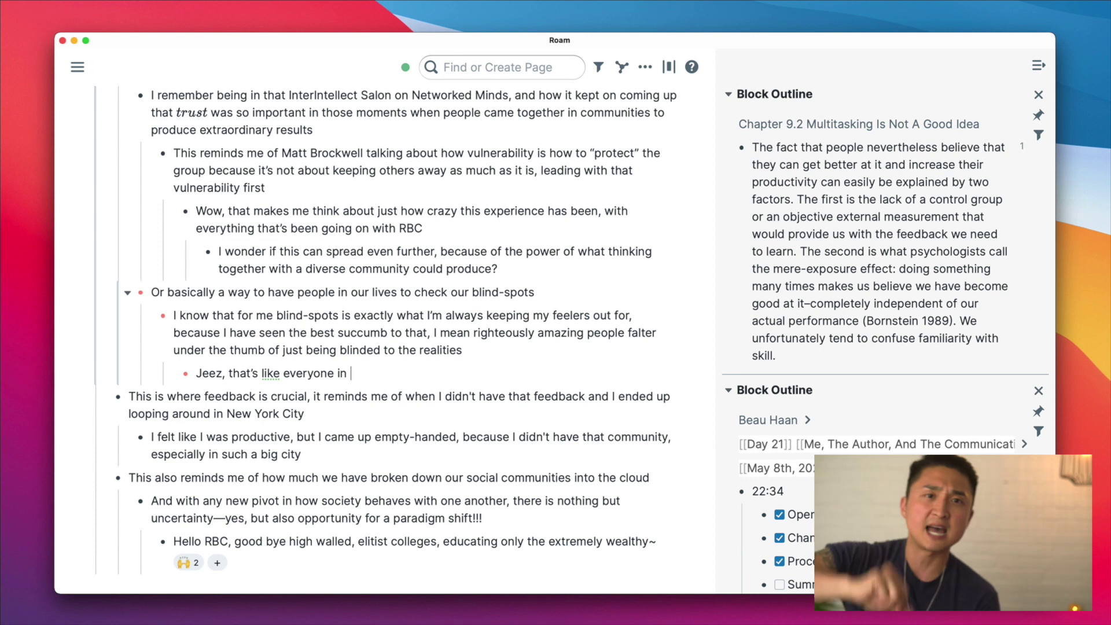
text(Hollywo)
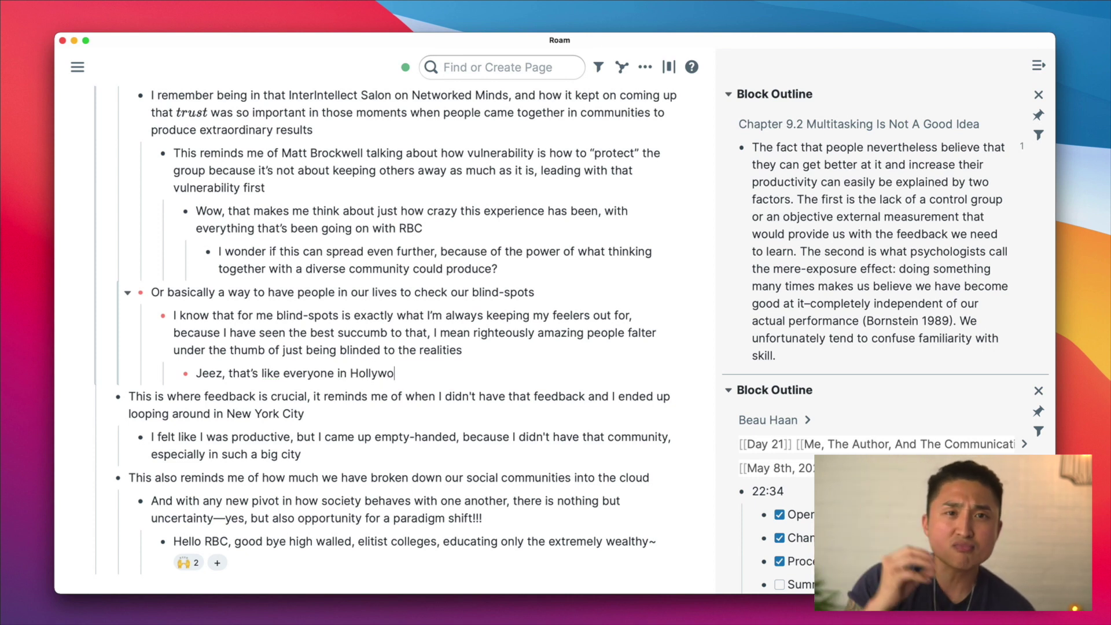
text(od, i mean, this takes me )
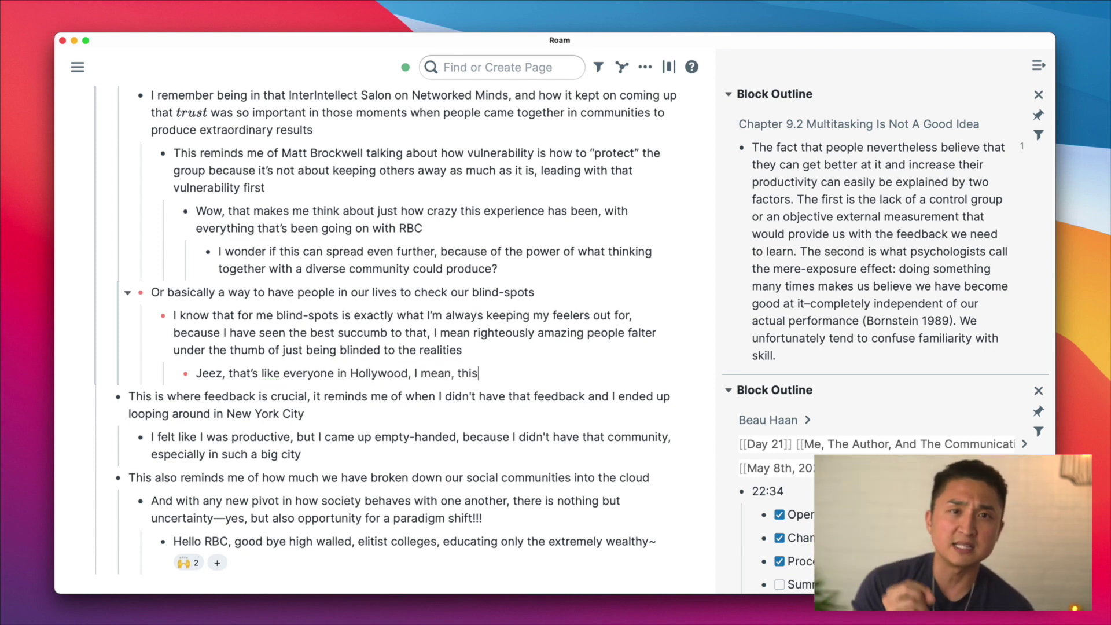
Complete the Hollywood block with "back to even when I booked that Feature, it was like, I became the biggest douche bag".
text(back to even when I book)
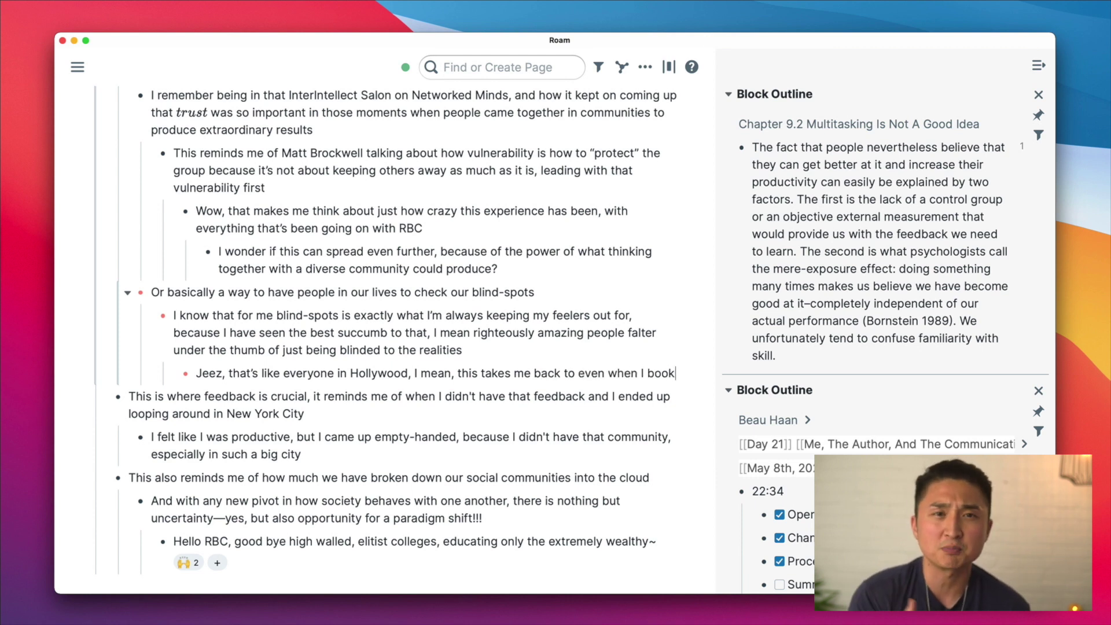
text(ed that Feature, it was )
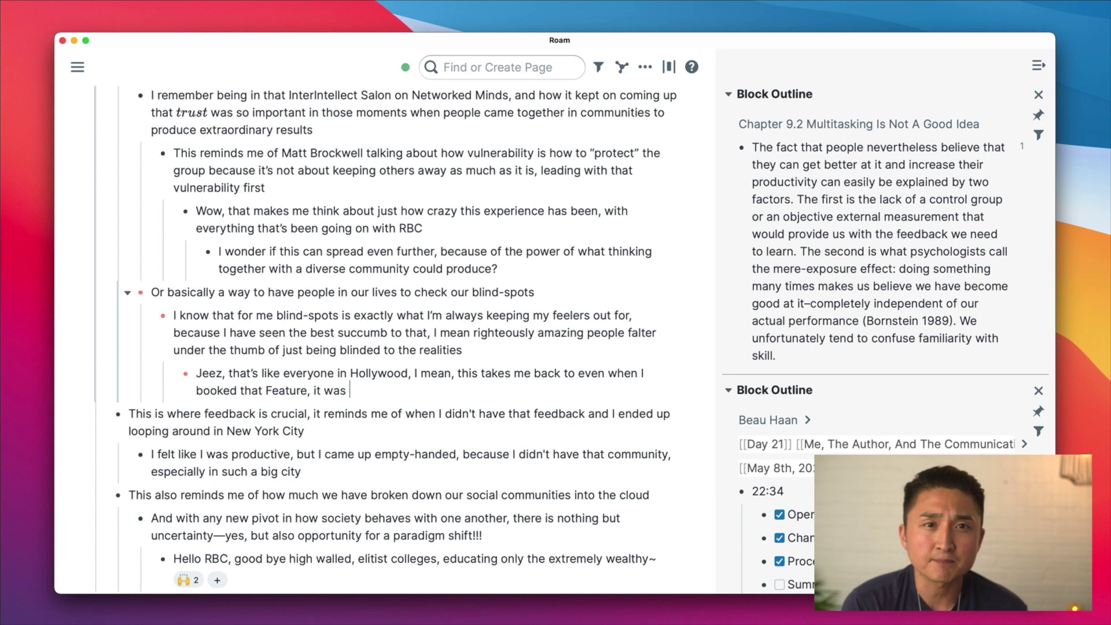
text(like, I be)
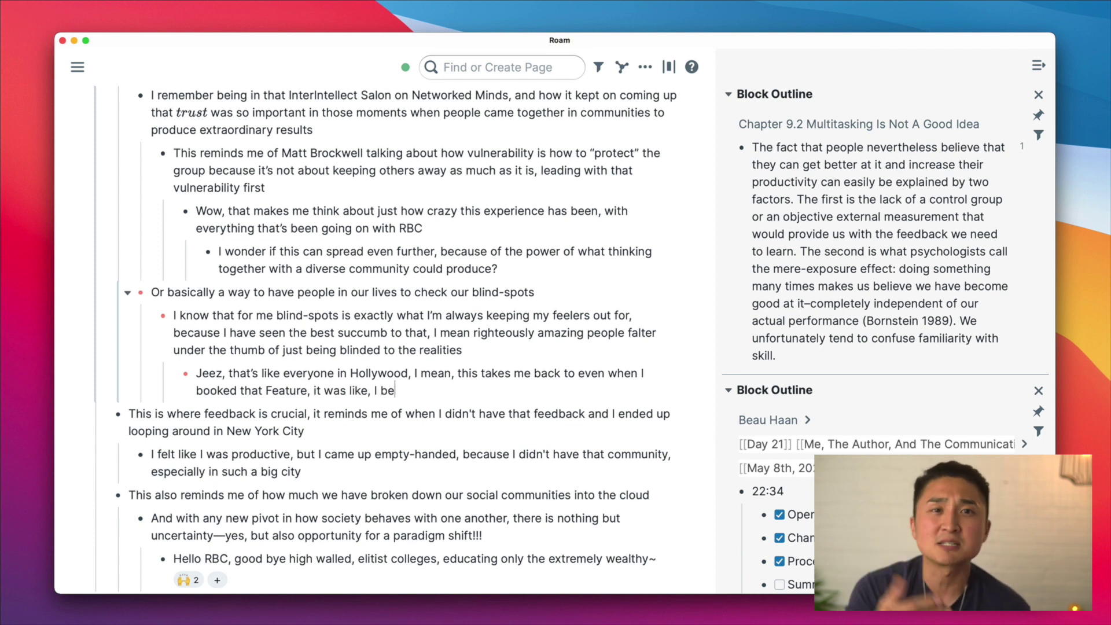
text(came the biggest doube)
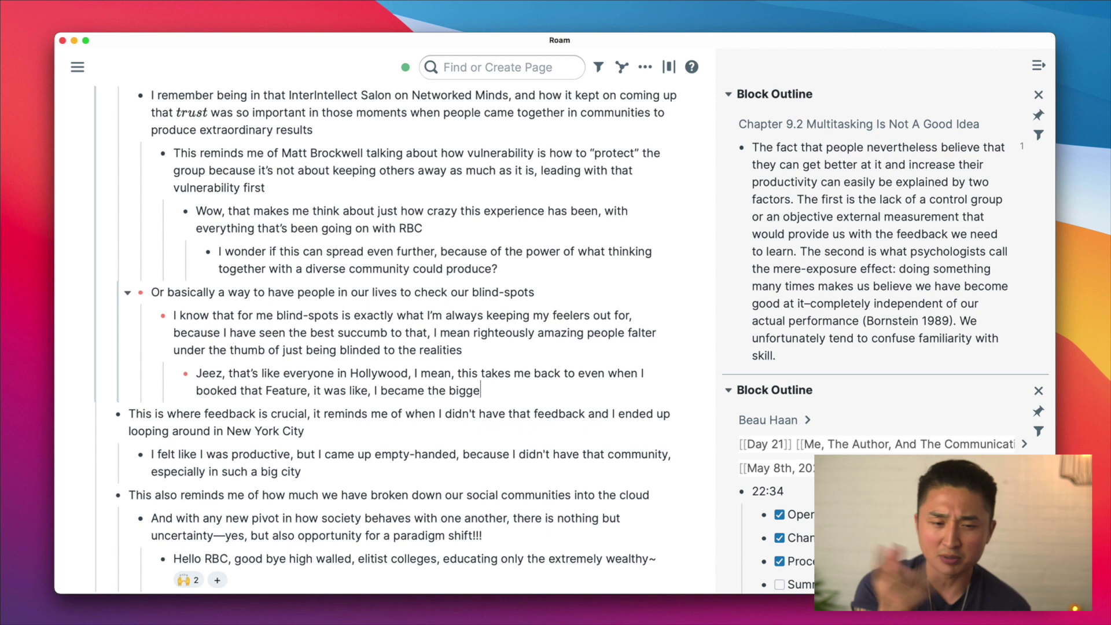
key(BackSpace)
key(BackSpace)
text(che bag)
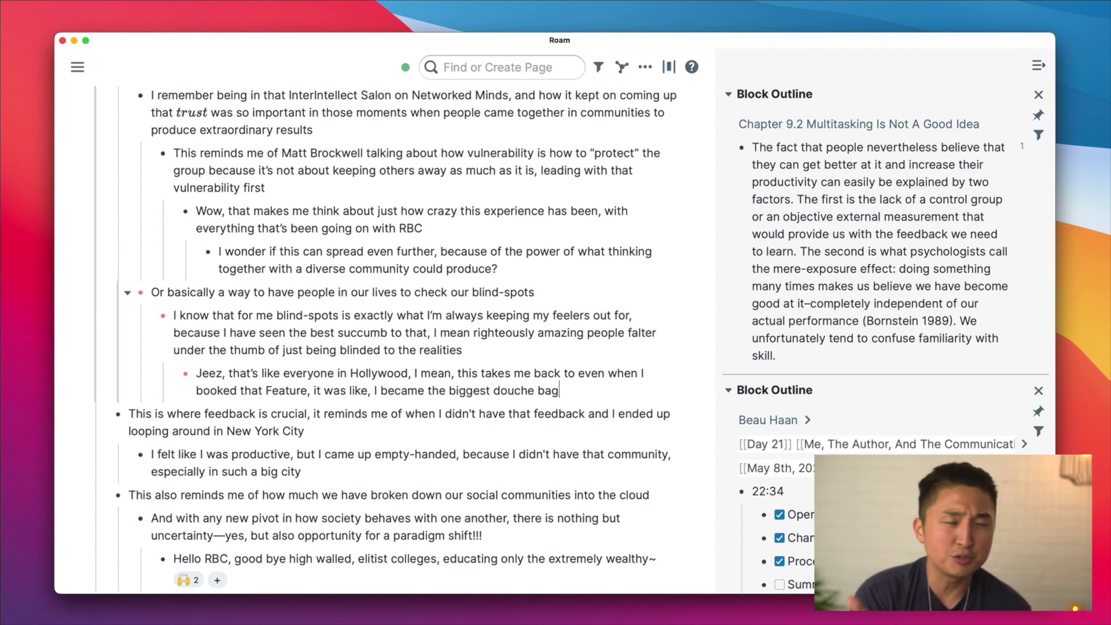
Nest a block under the Hollywood block reading "But how can you not, when you work so hard for something like that...".
key(Return)
key(Tab)
text(But how can you not, )
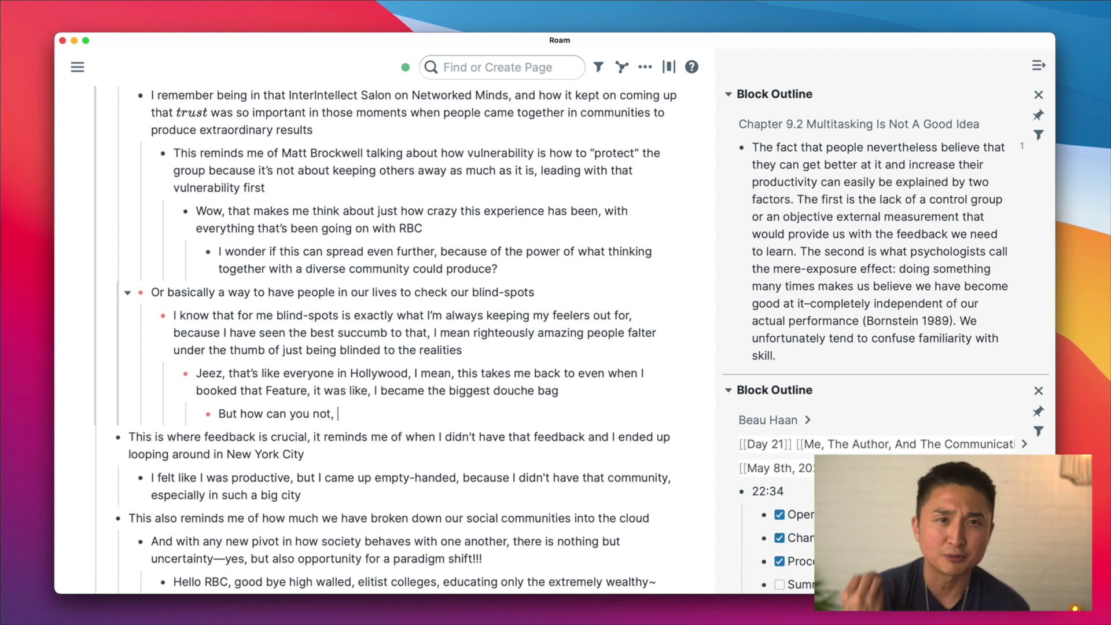
text(when you work so hard for something like that...)
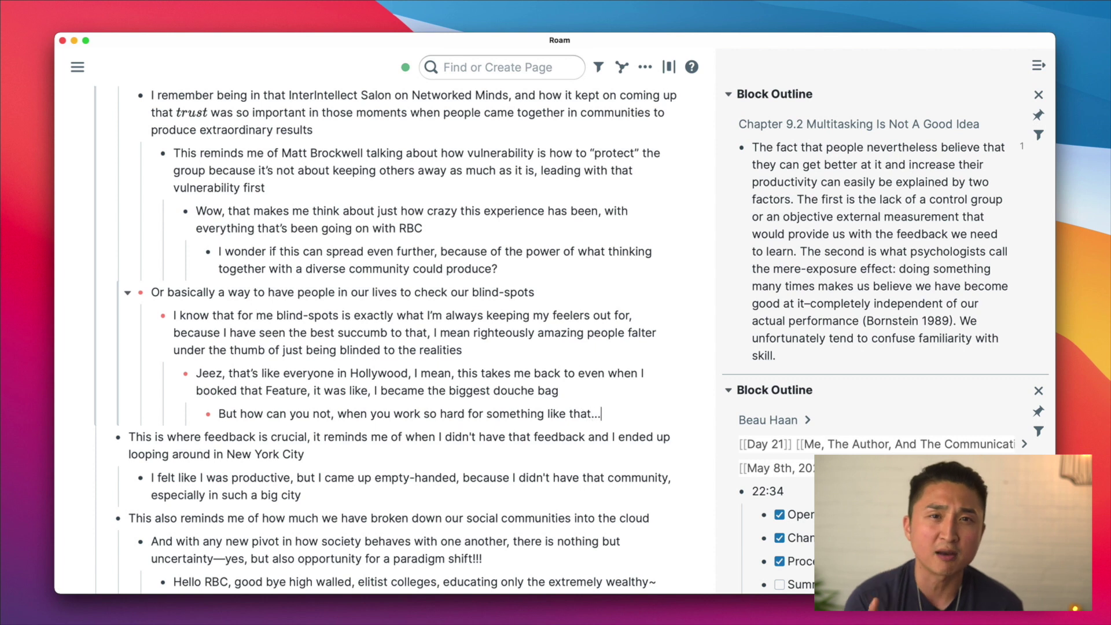
Nest a child block reading "I think there's something profound about being surrounded by people that are grounded, so as not to fall".
key(Return)
key(Tab)
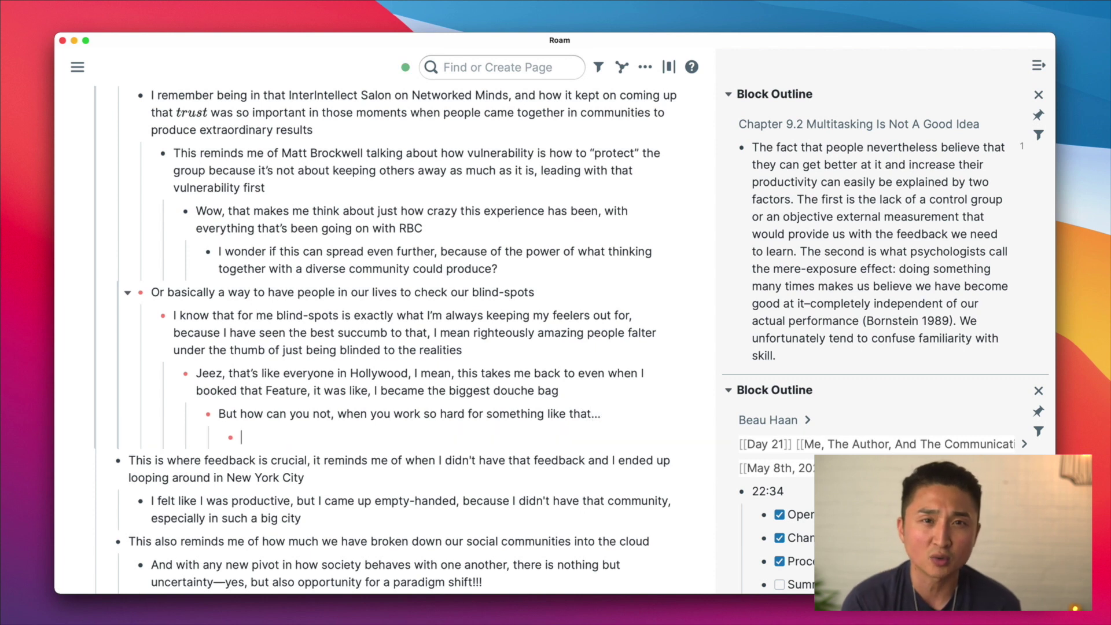
text(I think there's something profound ab)
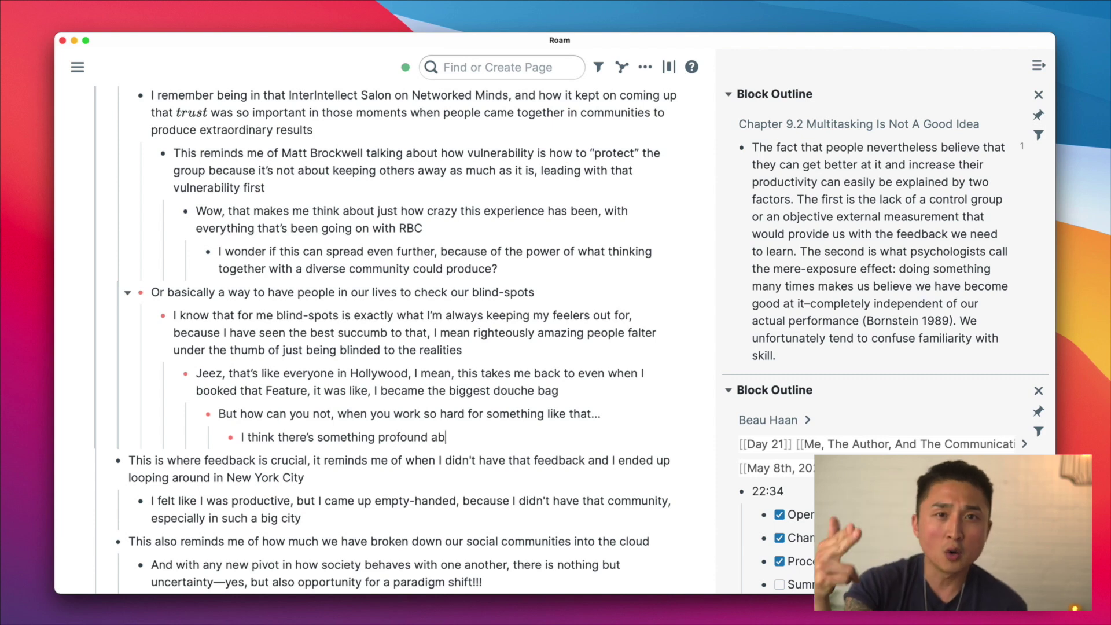
text(out being surround)
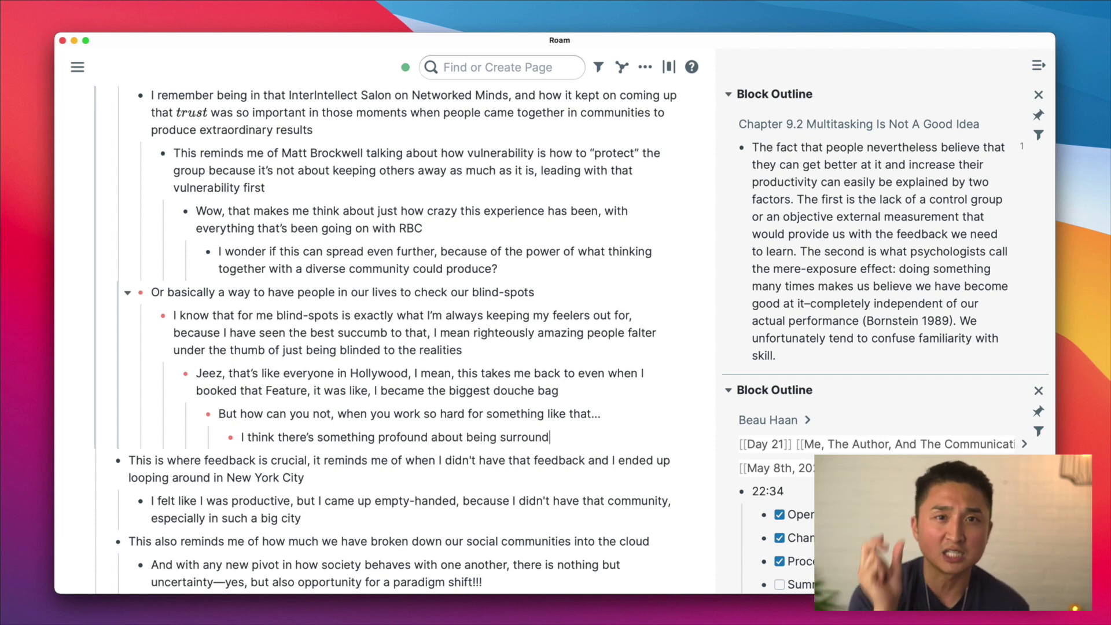
text(ed by people that)
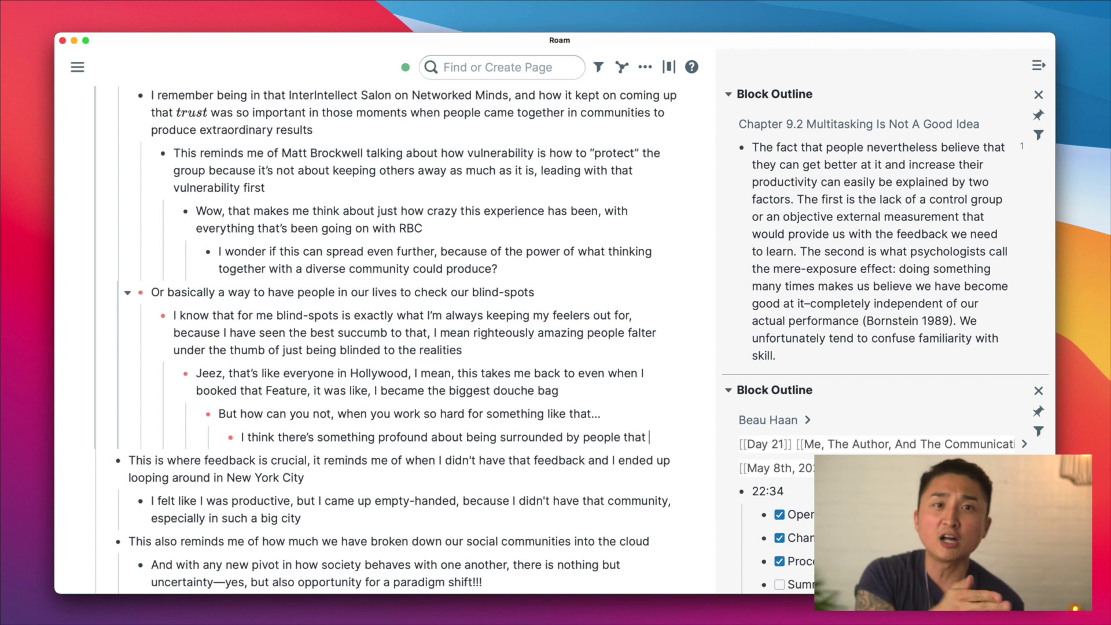
text( are grou)
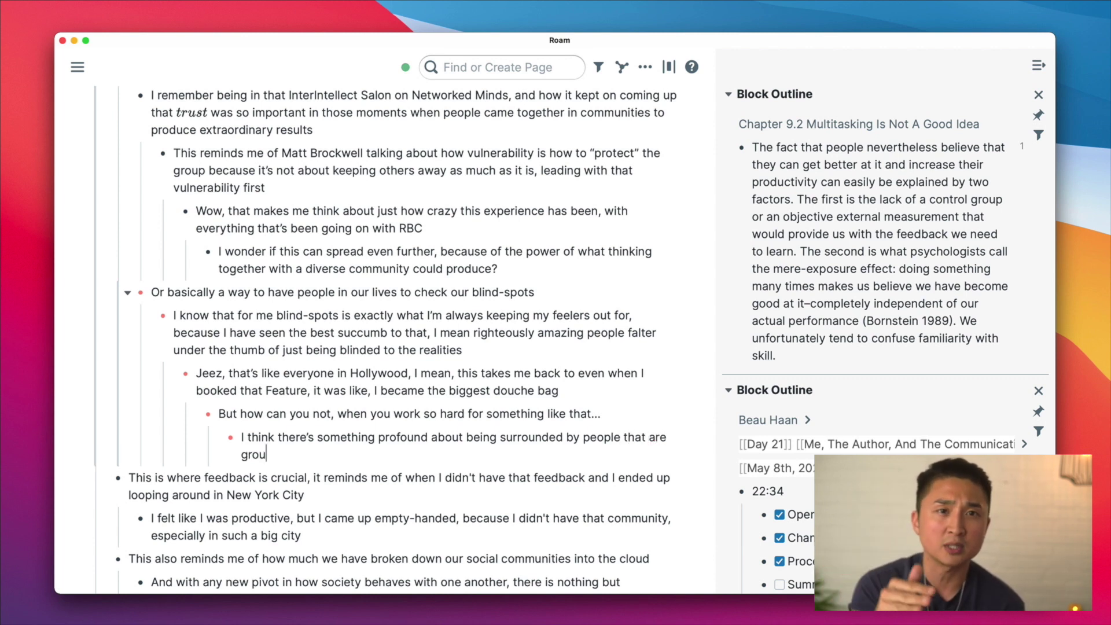
text(nded, so as not to fall)
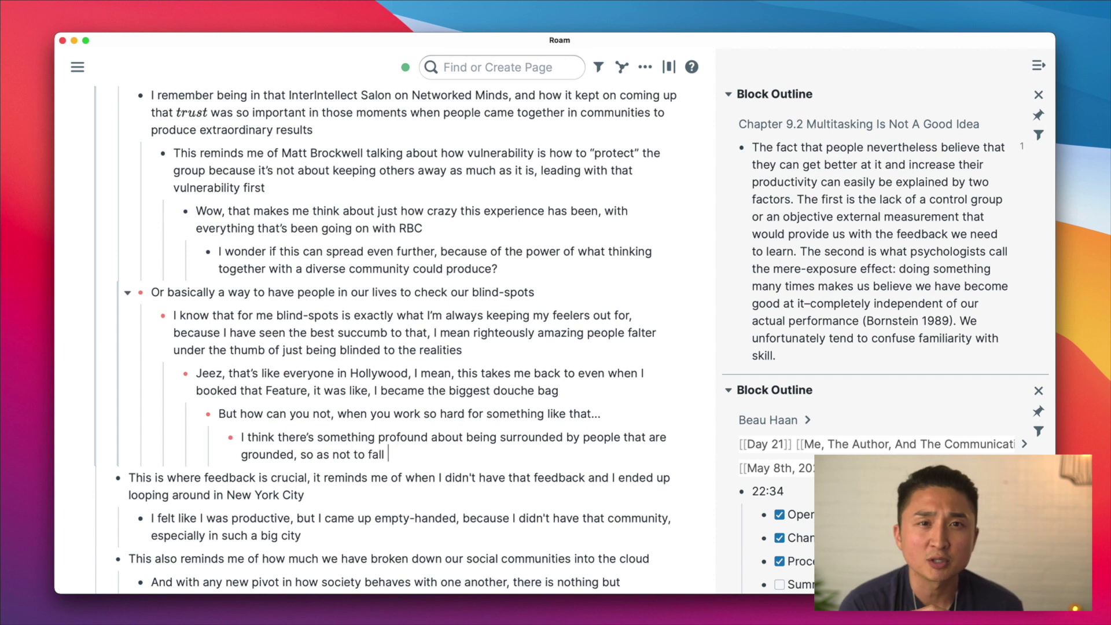
Replace the closing word "fall" with "end up in the clouds of that “blissful” ignorance".
key(BackSpace)
key(BackSpace)
key(BackSpace)
key(BackSpace)
key(BackSpace)
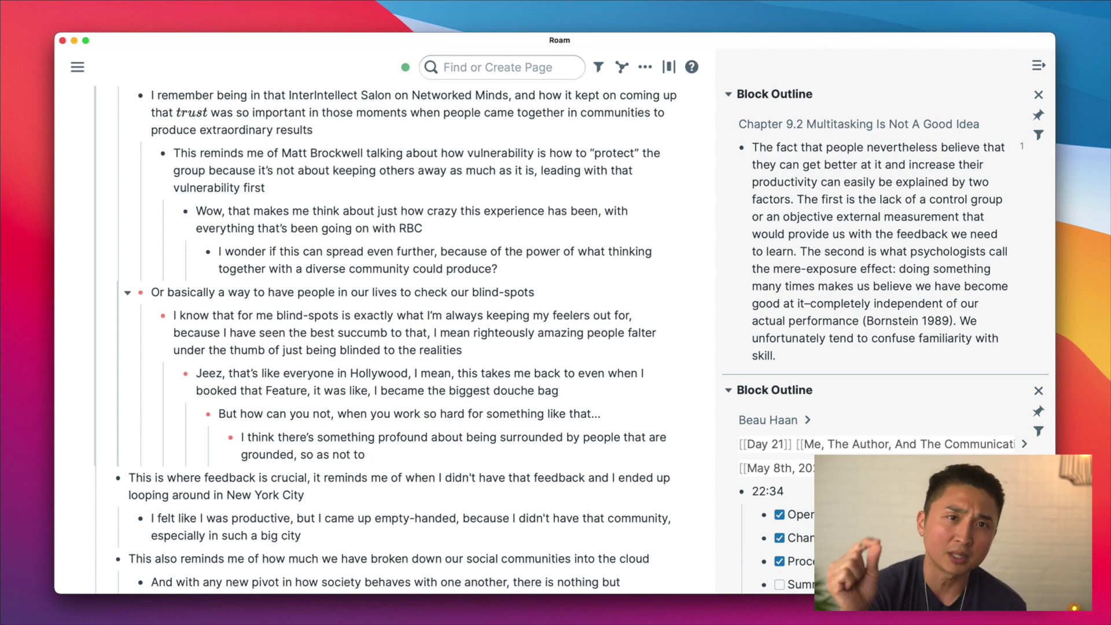
text(end up in)
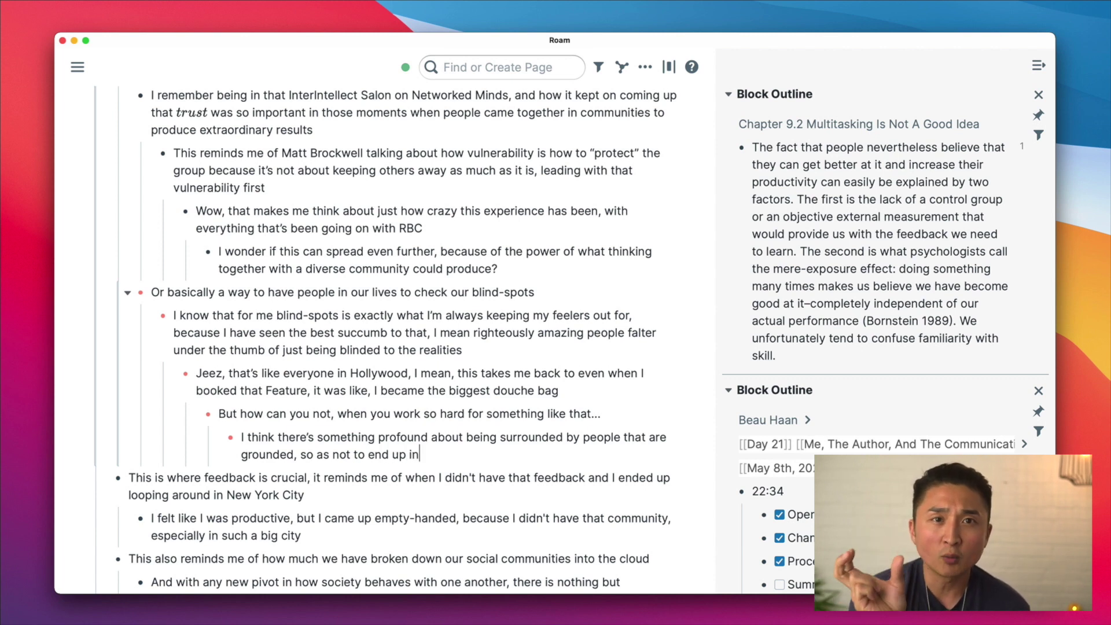
text( tehe clouds of that)
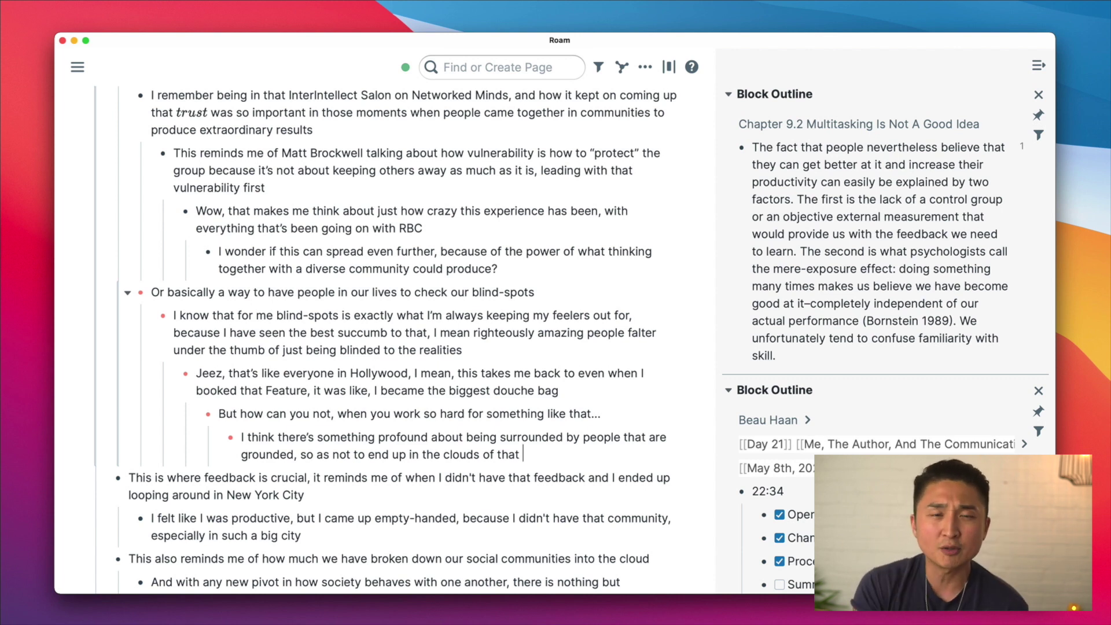
text( “blissful”)
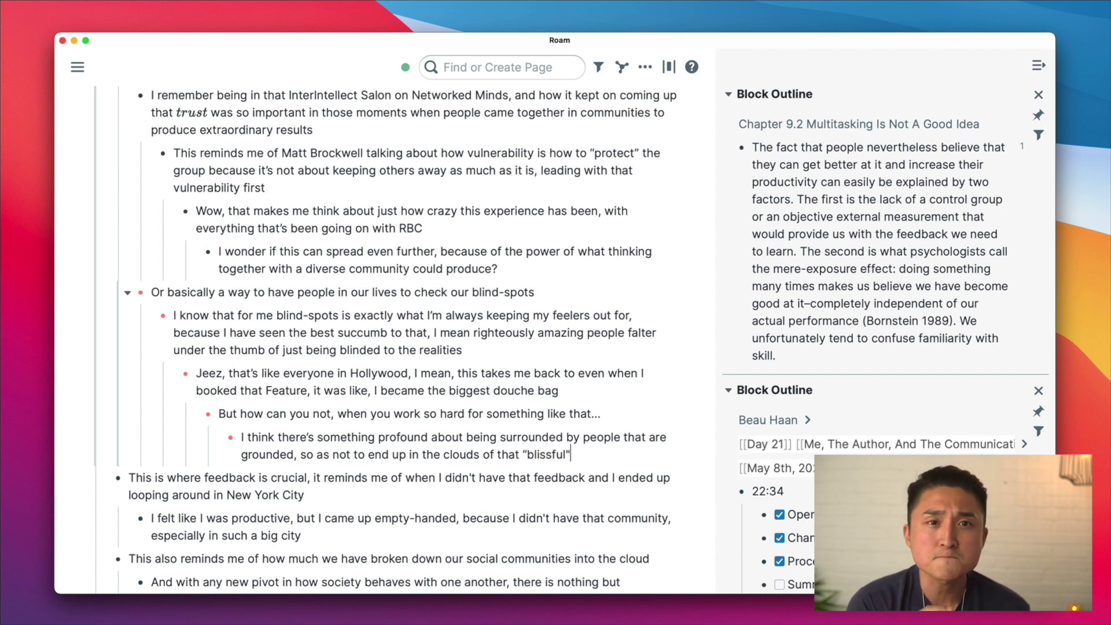
text( ignorance)
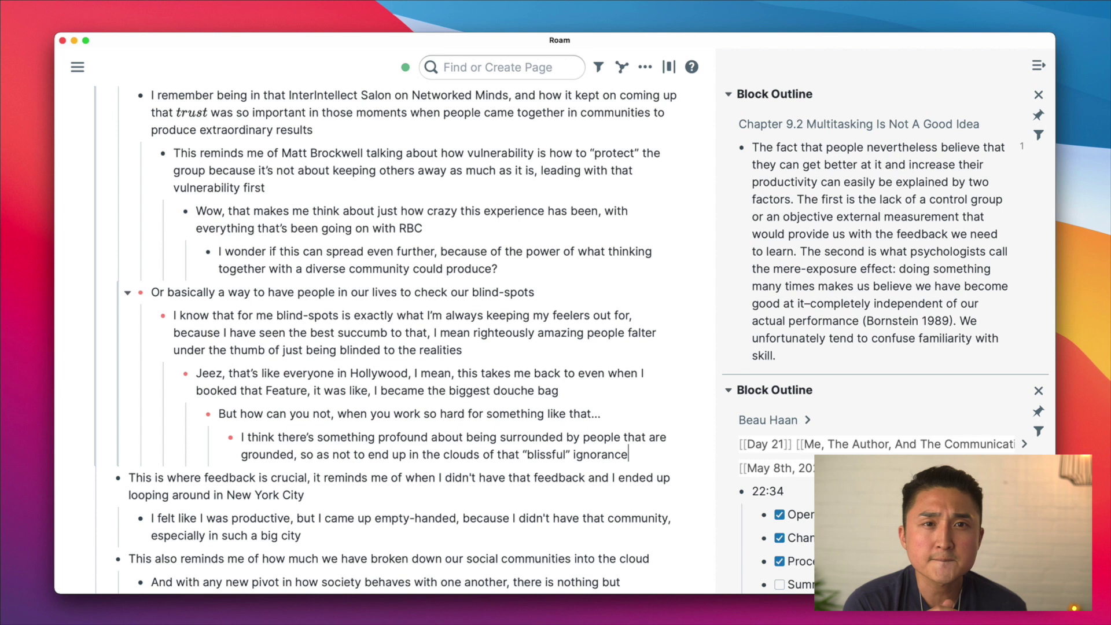
Nest a block under the New York City note reading "I mean that was quite the experience, but there wasn't much to say about it.".
scroll(579, 292, down, 3)
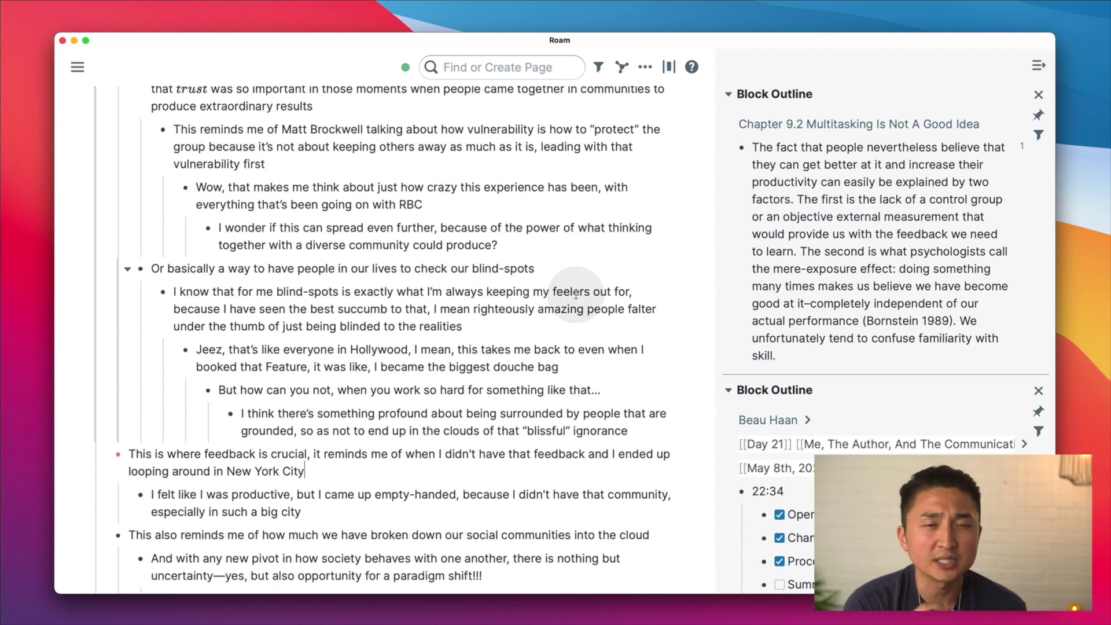
click(371, 307)
key(Return)
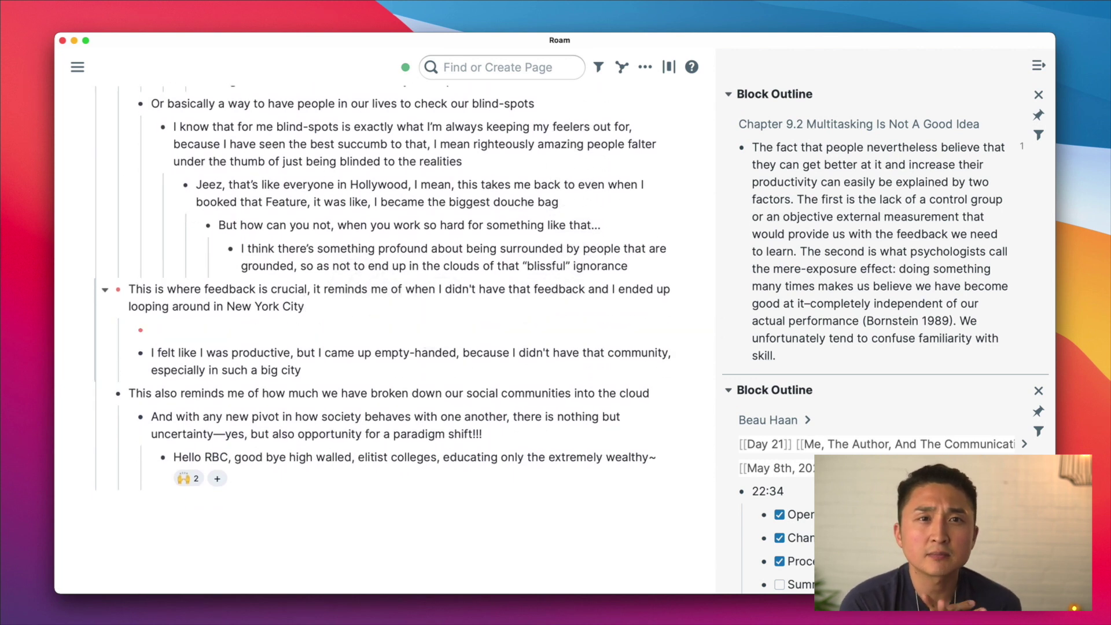
text(I mean that was )
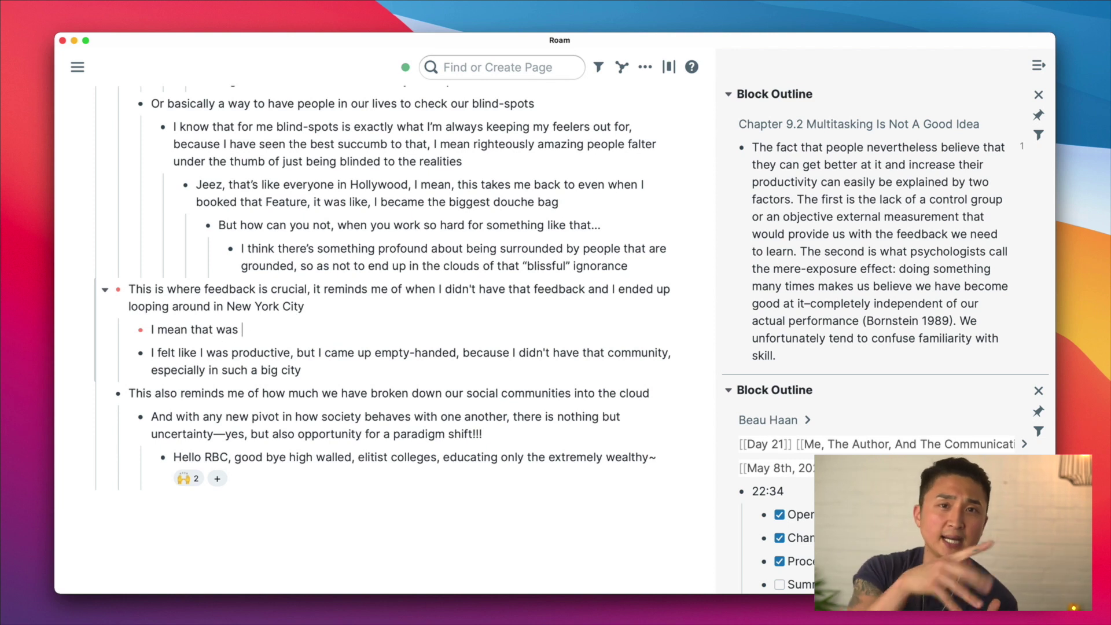
text(quite the)
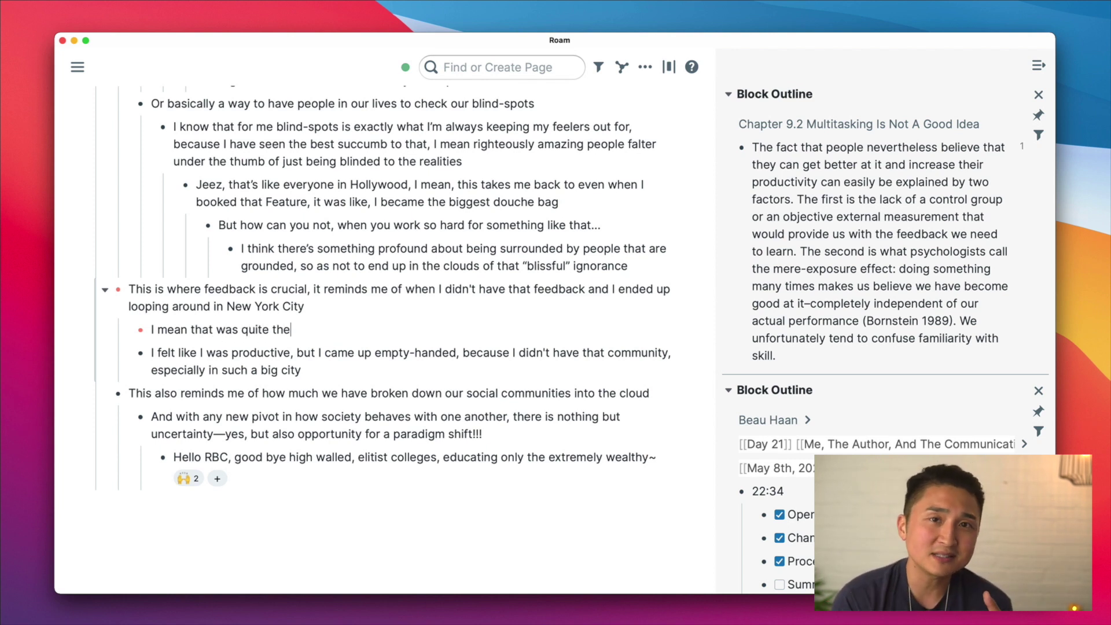
text( experience, but i)
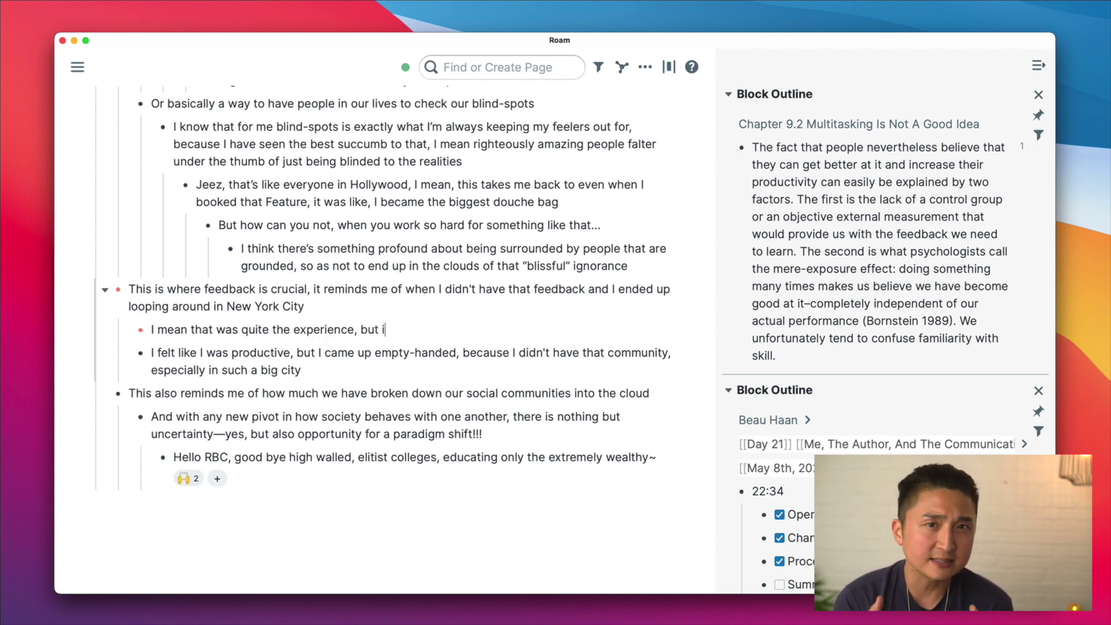
text(t)
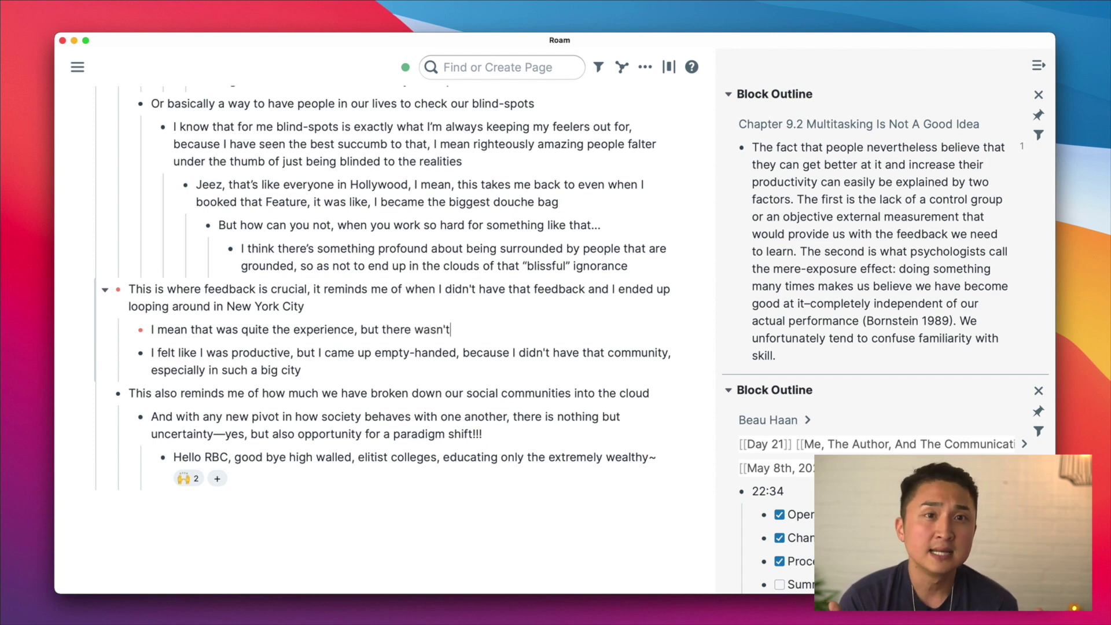
text(here wasn’t much to say about it.)
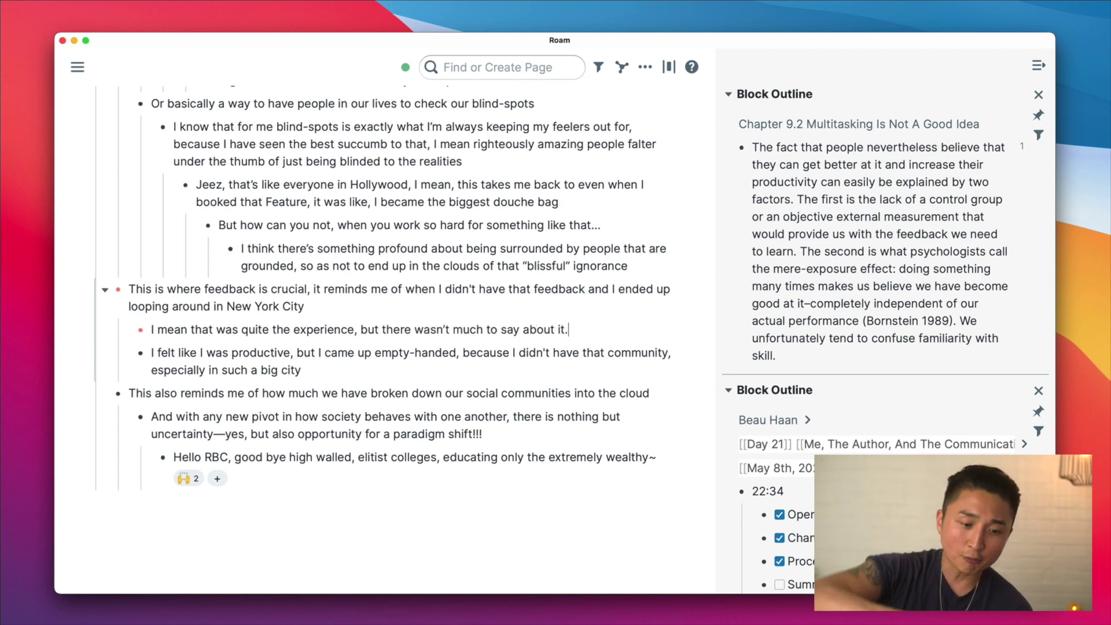
Nest a block under that reflection reading "It was lonely, and it felt like I had no sense of community to really cheer".
key(Return)
key(Tab)
text(It was lon)
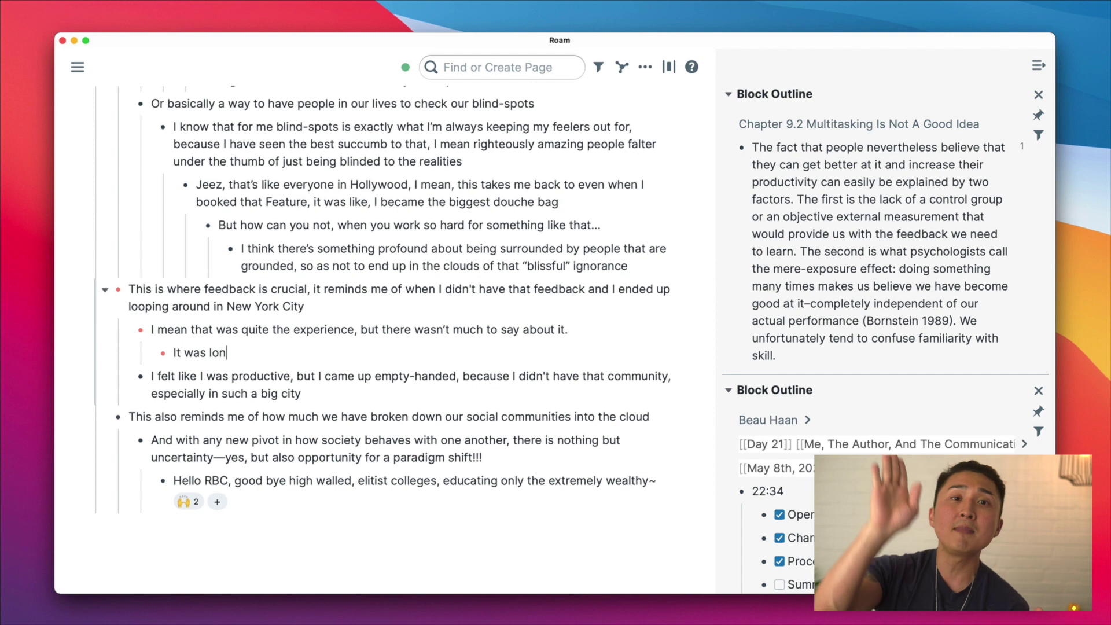
text(ely, and it felt like I had no sense of c)
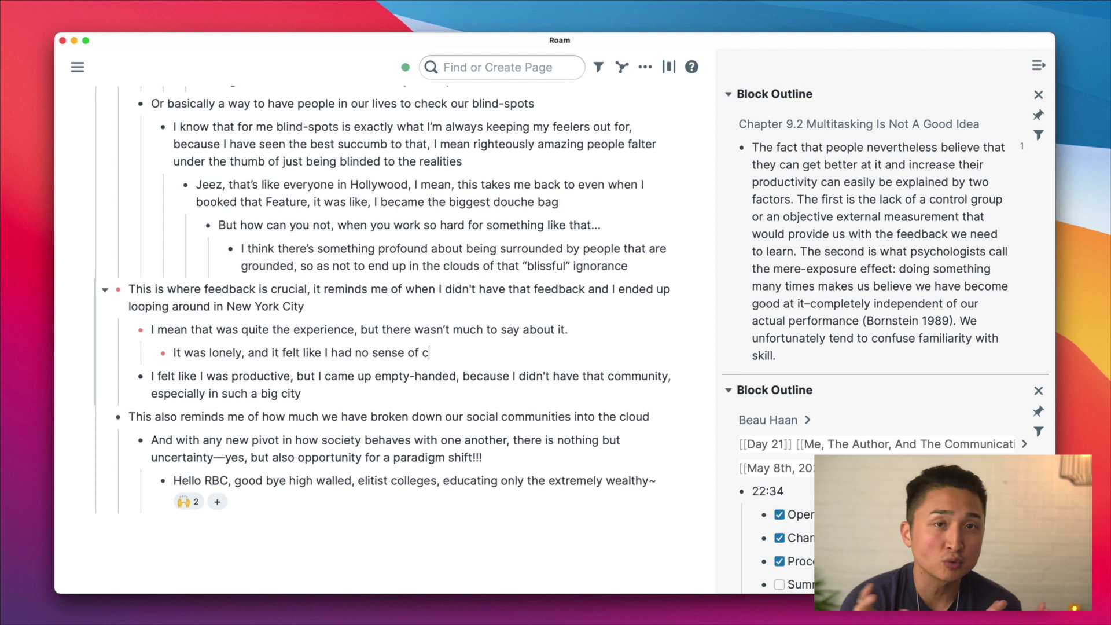
text(ommunity to really cheer)
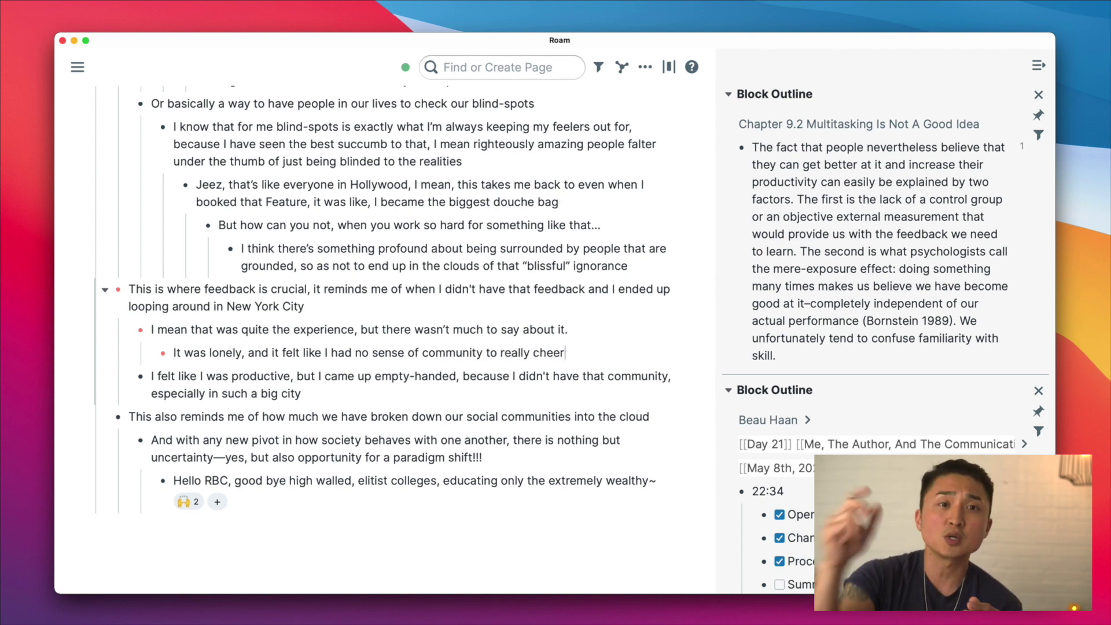
Continue the block about being lonely with "me on, and even the little bit of support that I did feel,".
text( me on, and even the little bit of s)
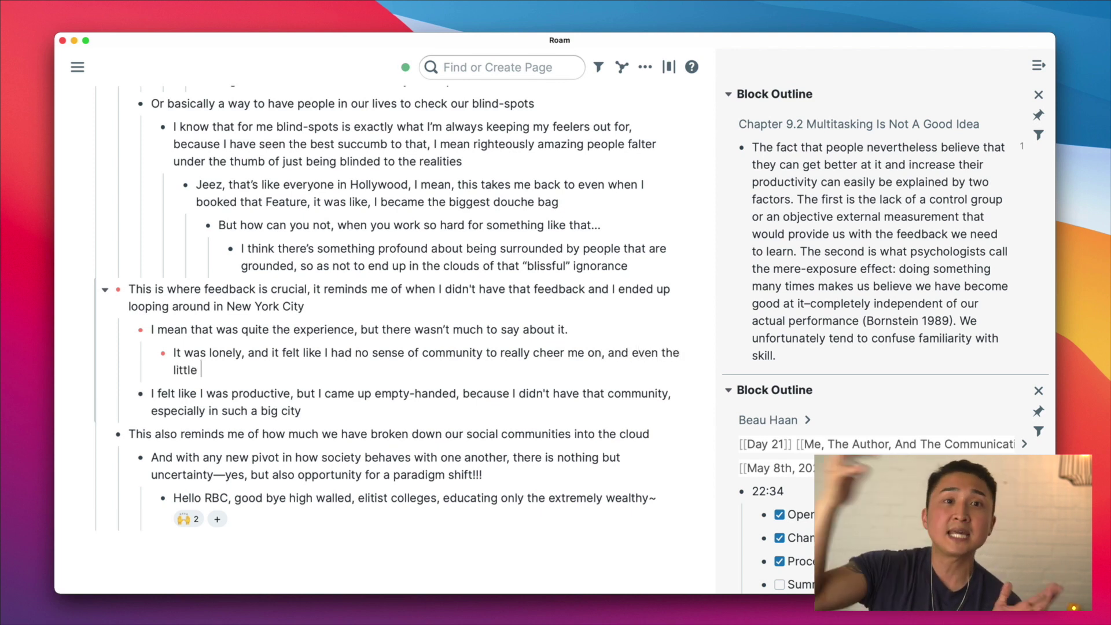
text(ort that I did feel,)
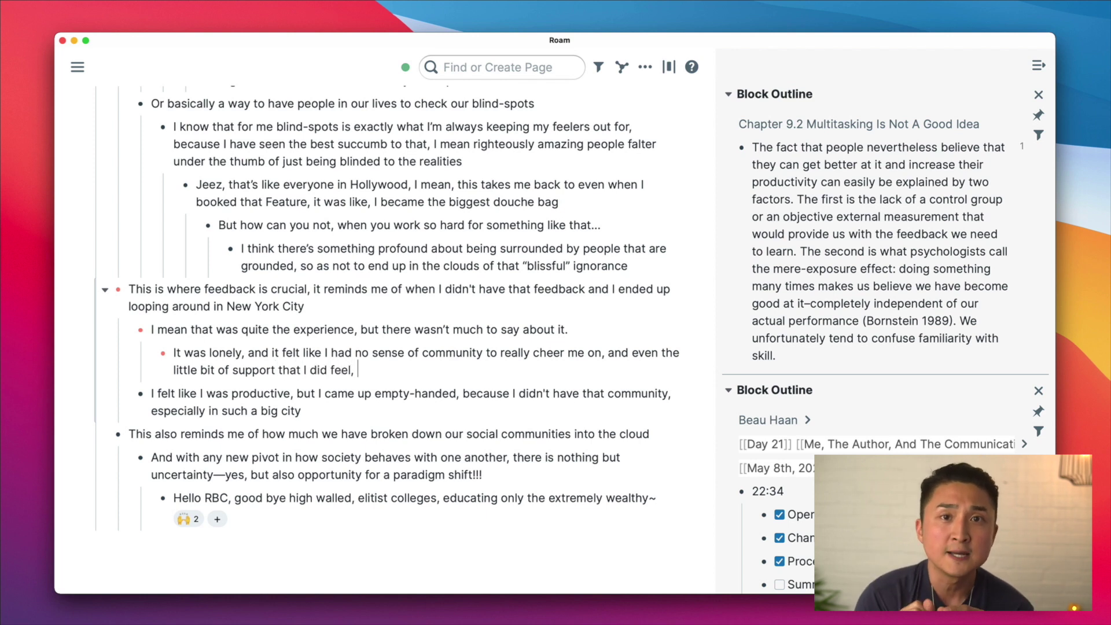
End the block about being lonely with "would crumble because it was intermittent instead of a constant flow of enocuragement".
text( would crumble beca)
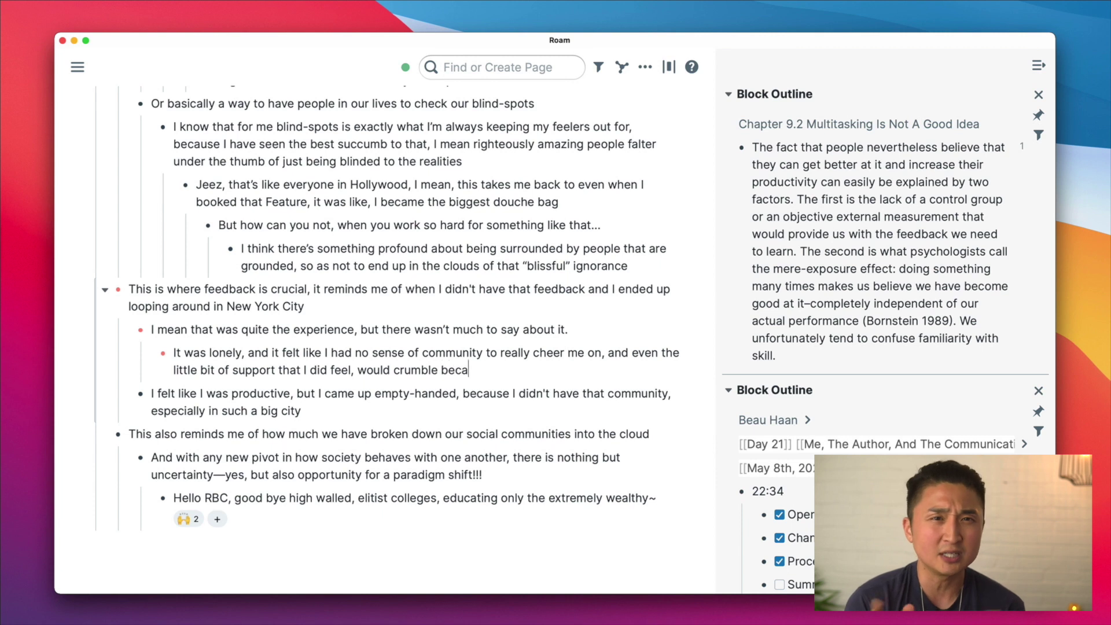
text(use it was interme)
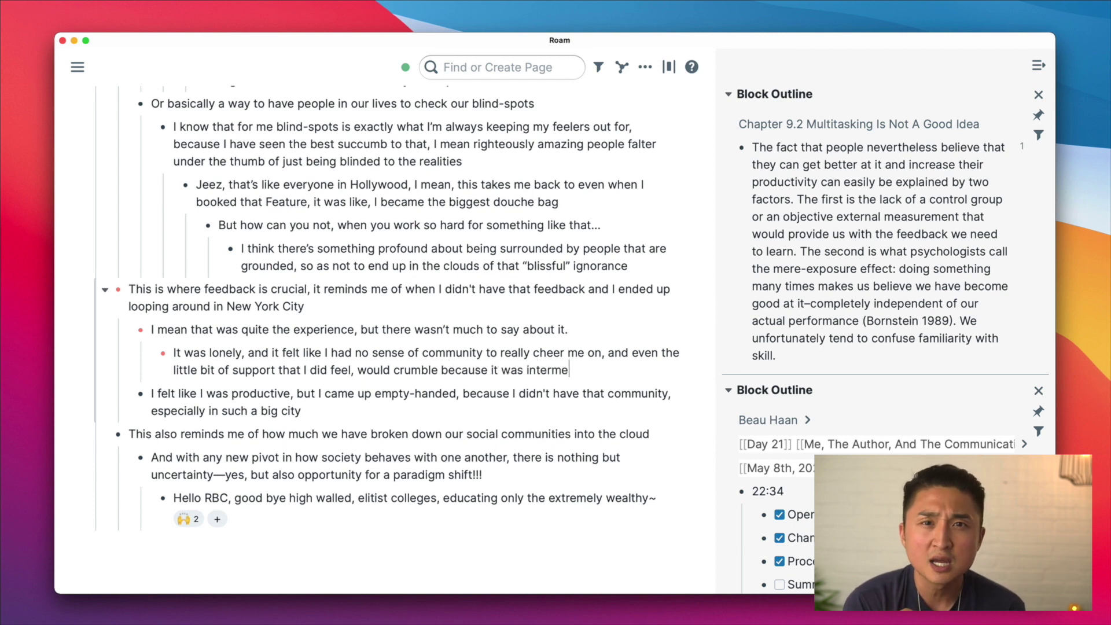
key(BackSpace)
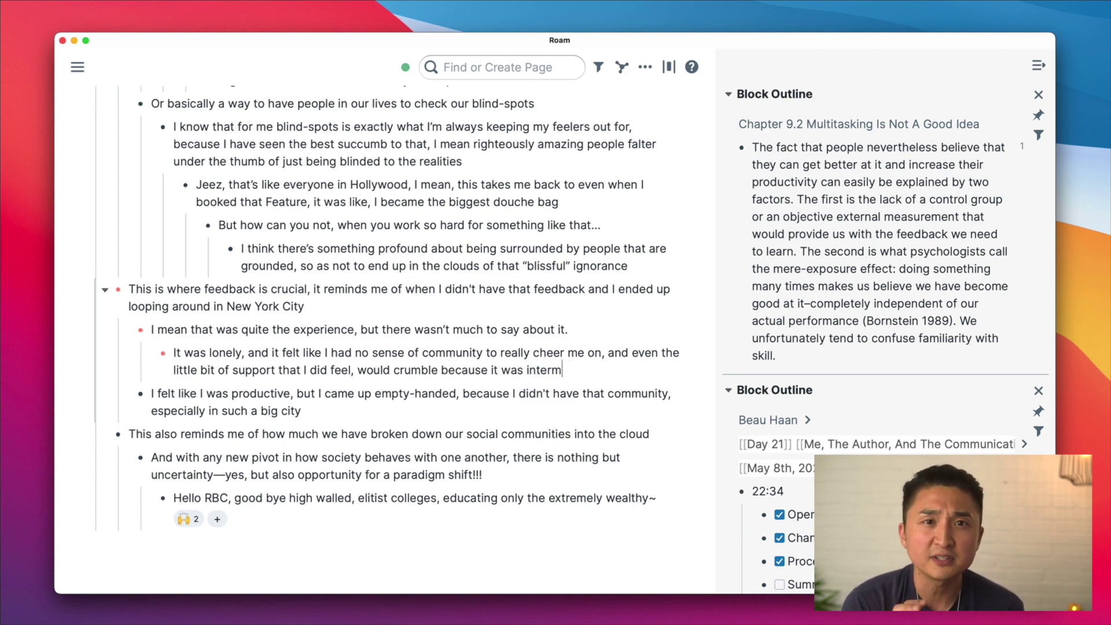
text(ittent ins)
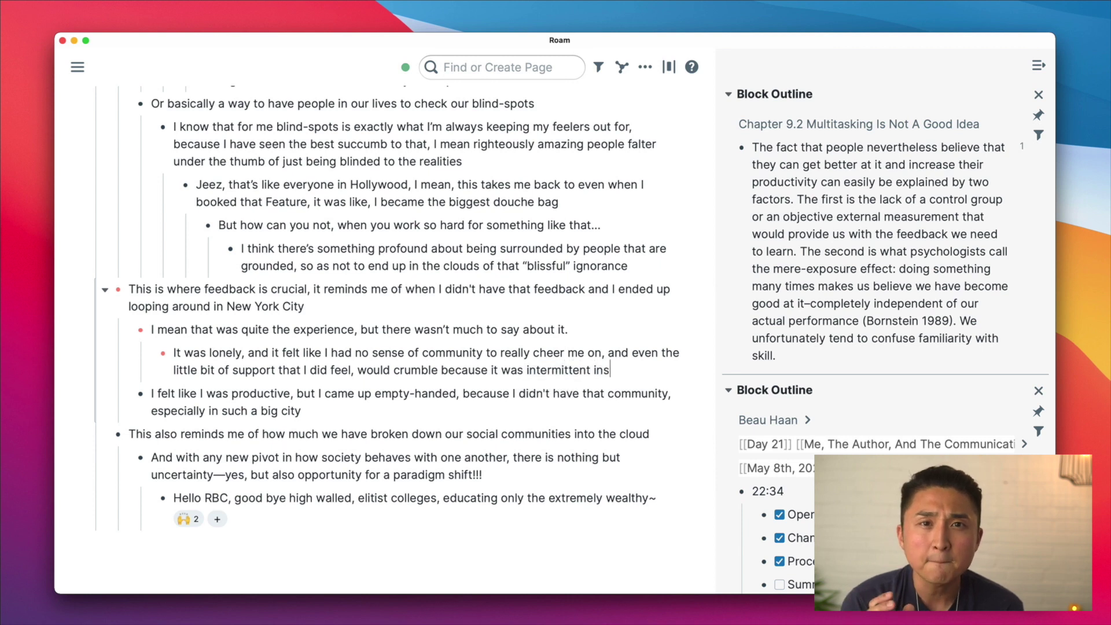
text(tead of a const)
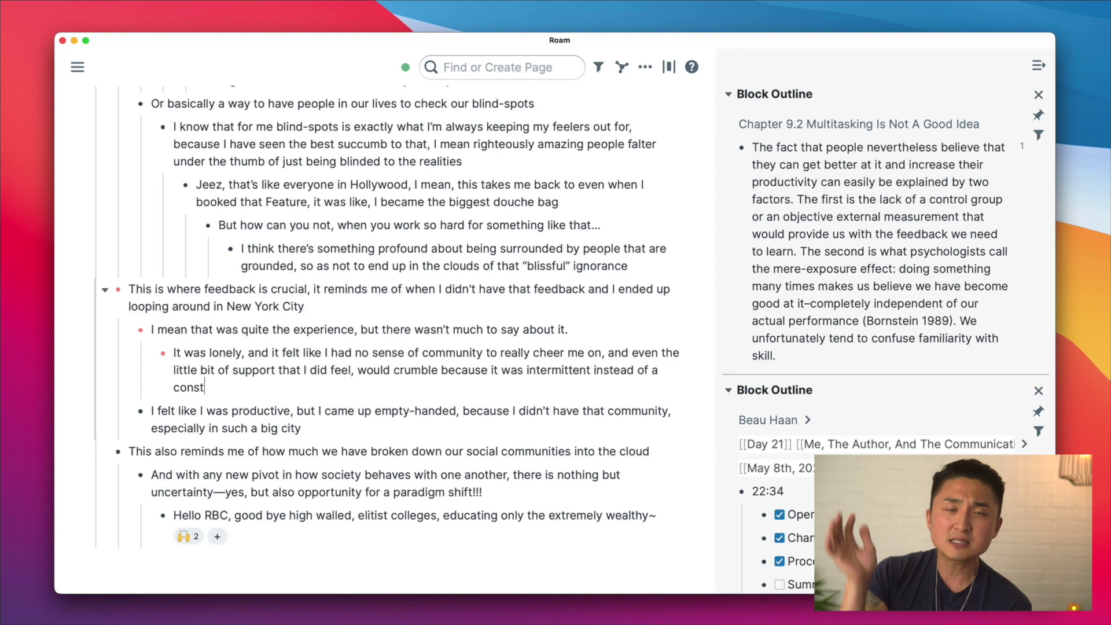
text(ant flow of enocuragement)
Nest a child block reading "This is interesting, because I think what does that consistency look like?".
key(Return)
key(Tab)
text(This is inter)
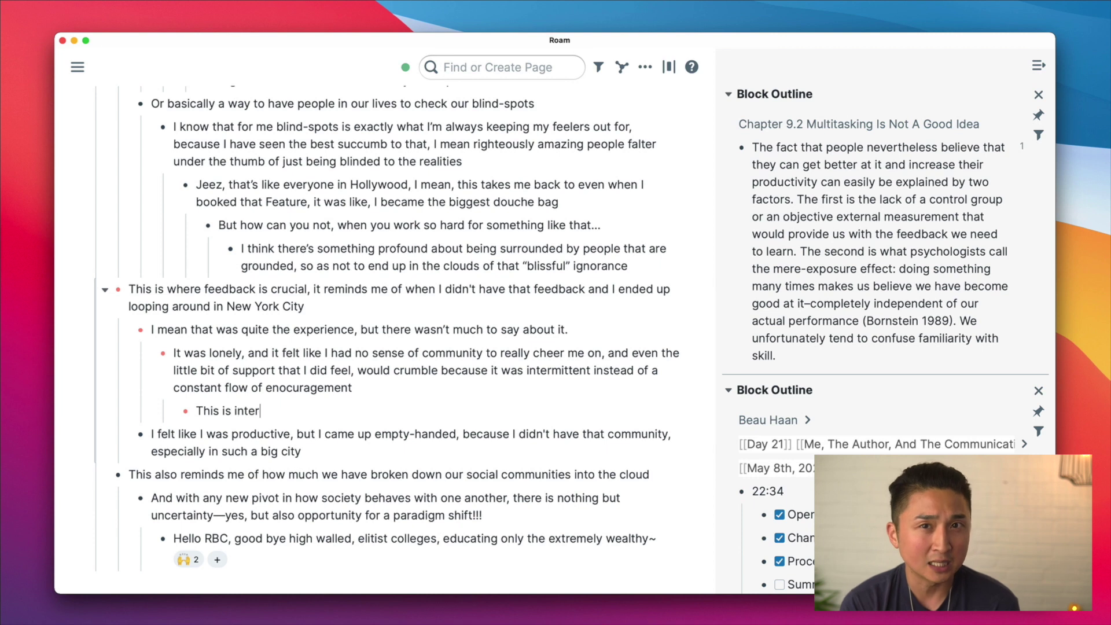
text(esting,because I think what)
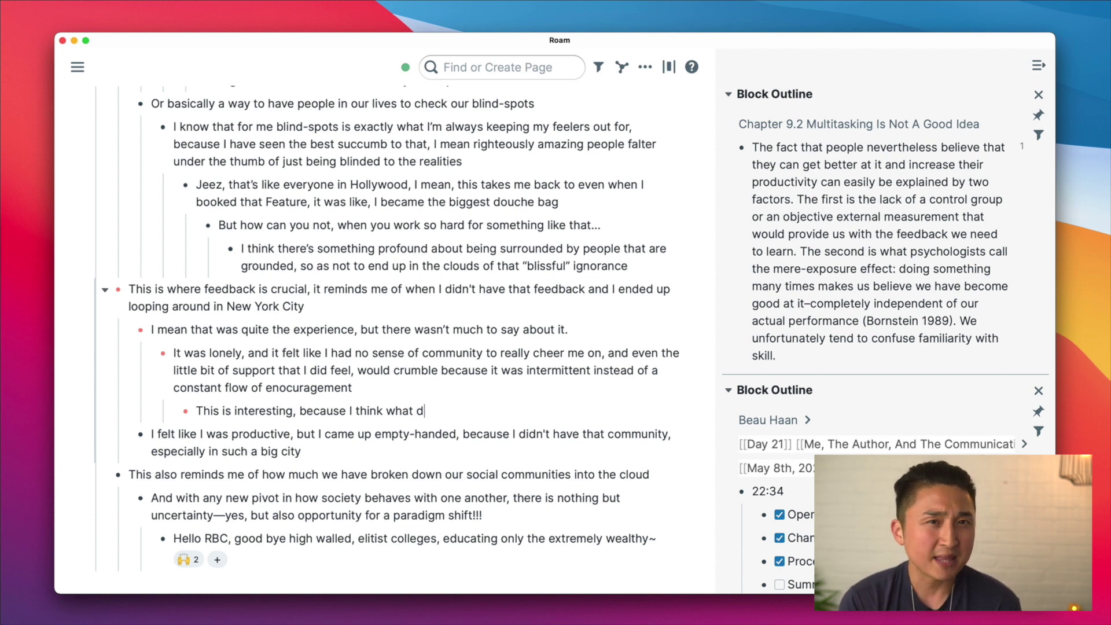
text( does that consistent)
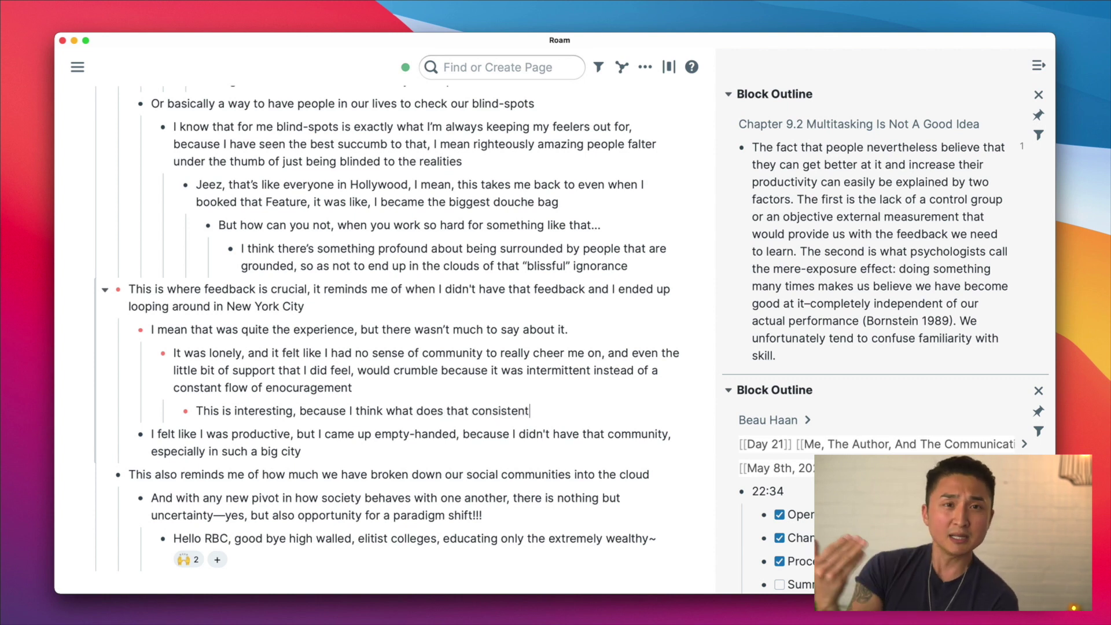
key(BackSpace)
text(cy look like?)
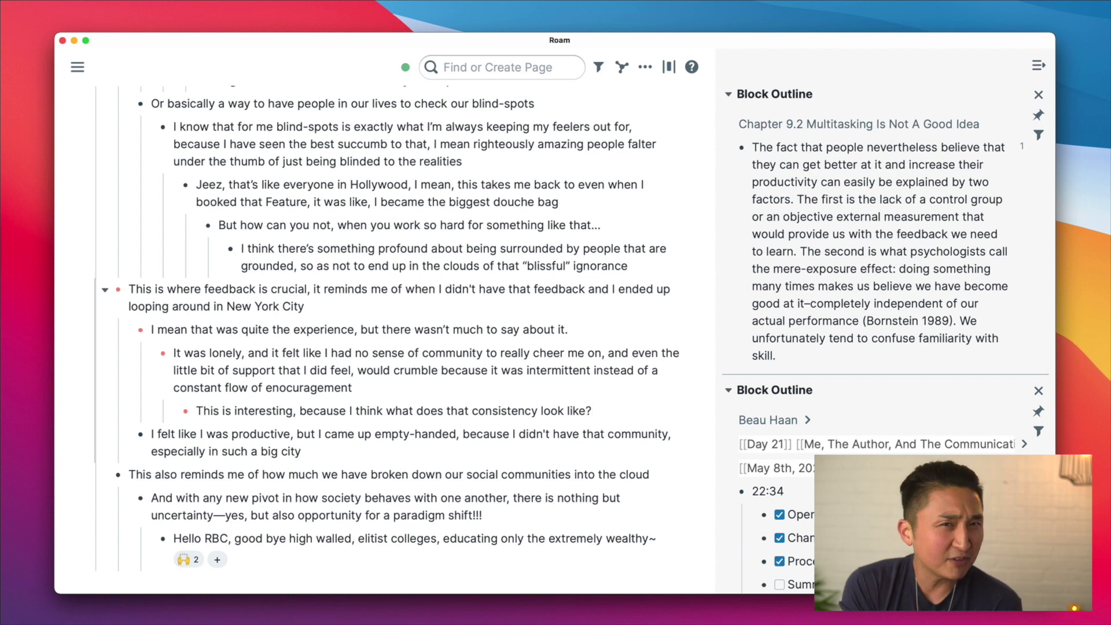
Nest a block under the consistency question reading "How long does it have to be for?".
key(Return)
text(How l)
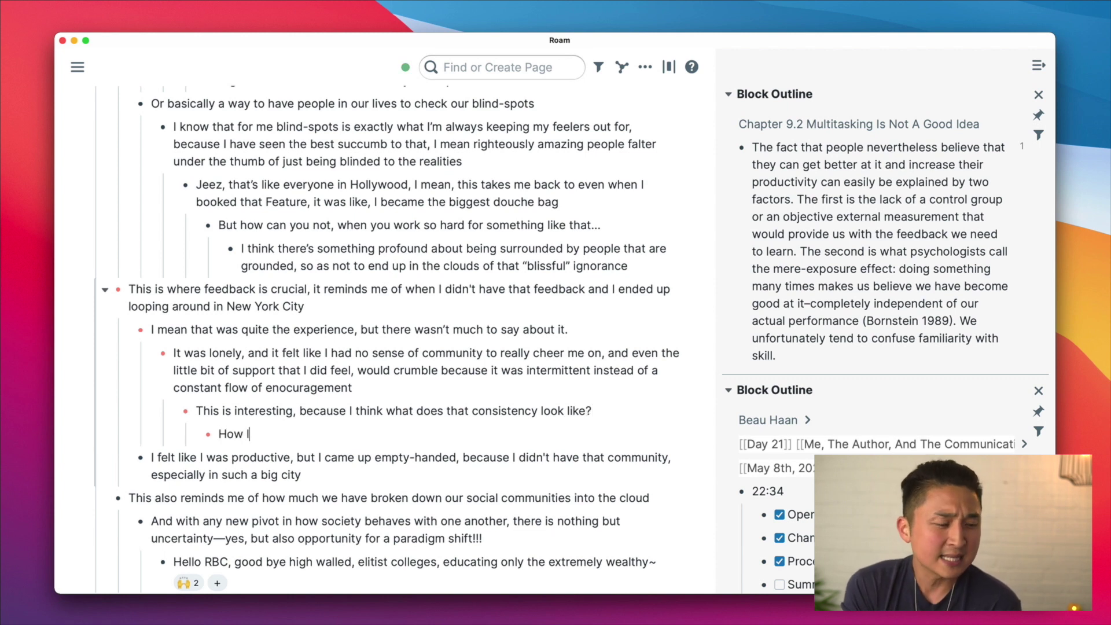
text(ong does it h)
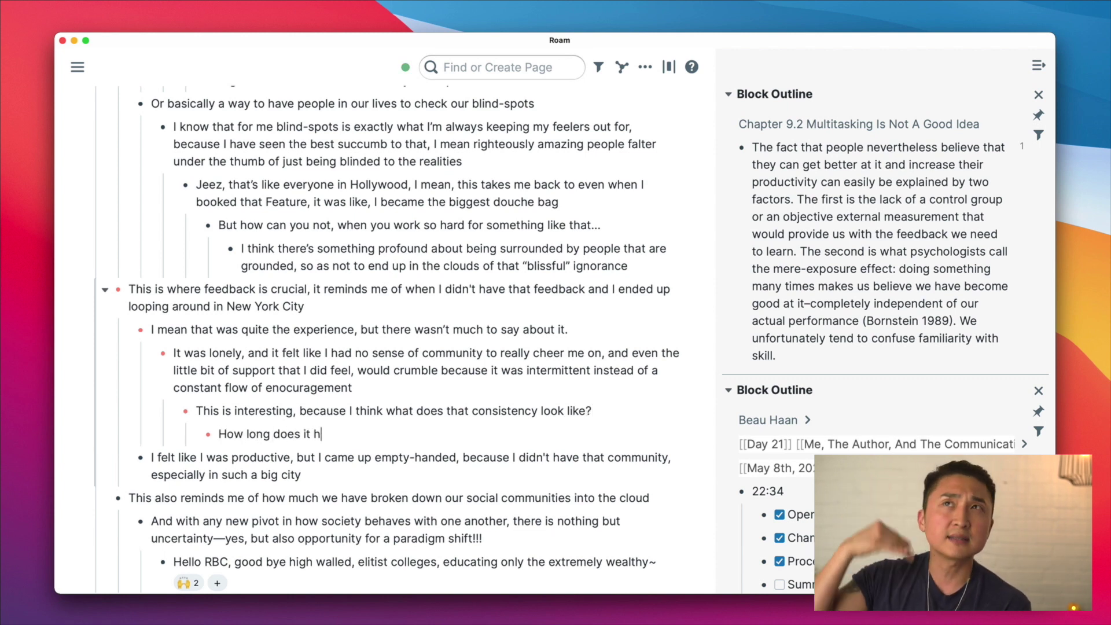
text(ave to be for?)
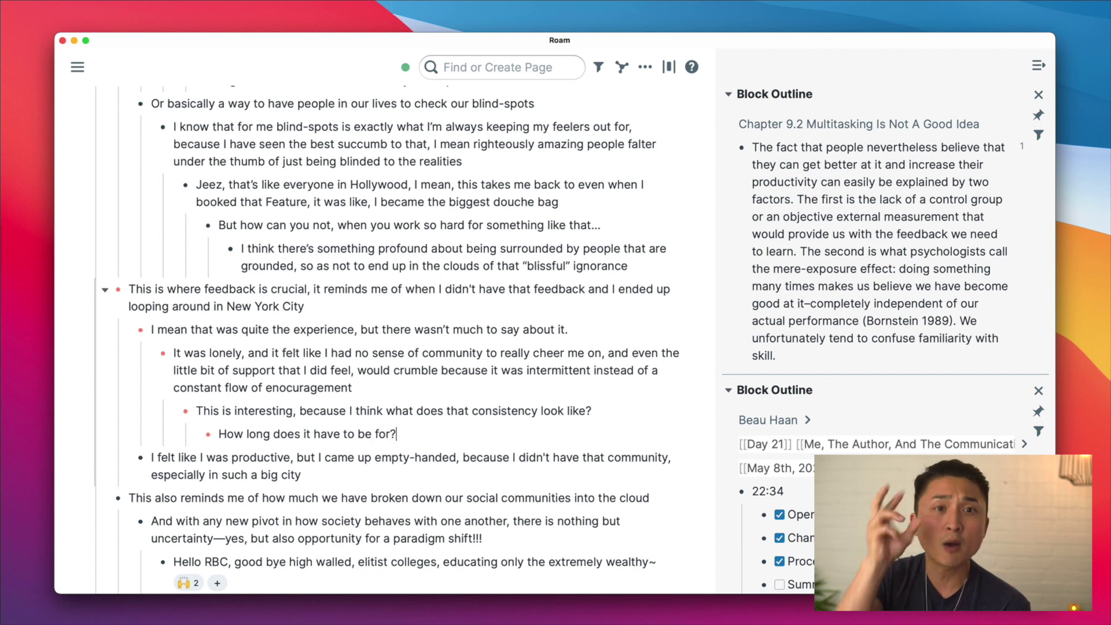
Nest a block one level deeper reading "How much involvement does that really take?".
key(Return)
key(Tab)
text(Who)
key(BackSpace)
key(BackSpace)
key(BackSpace)
text(How much involvement does that really take?)
Nest a block under the involvement question reading "What does a safety net of support really provide?".
key(Return)
text(Wha)
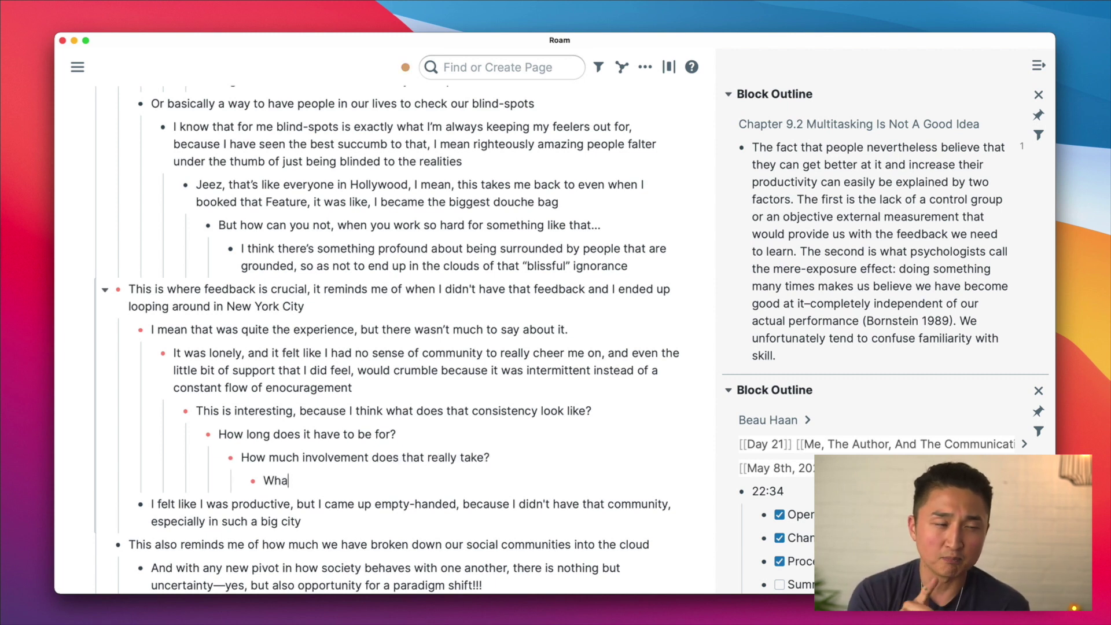
text(t does a safety net of support real)
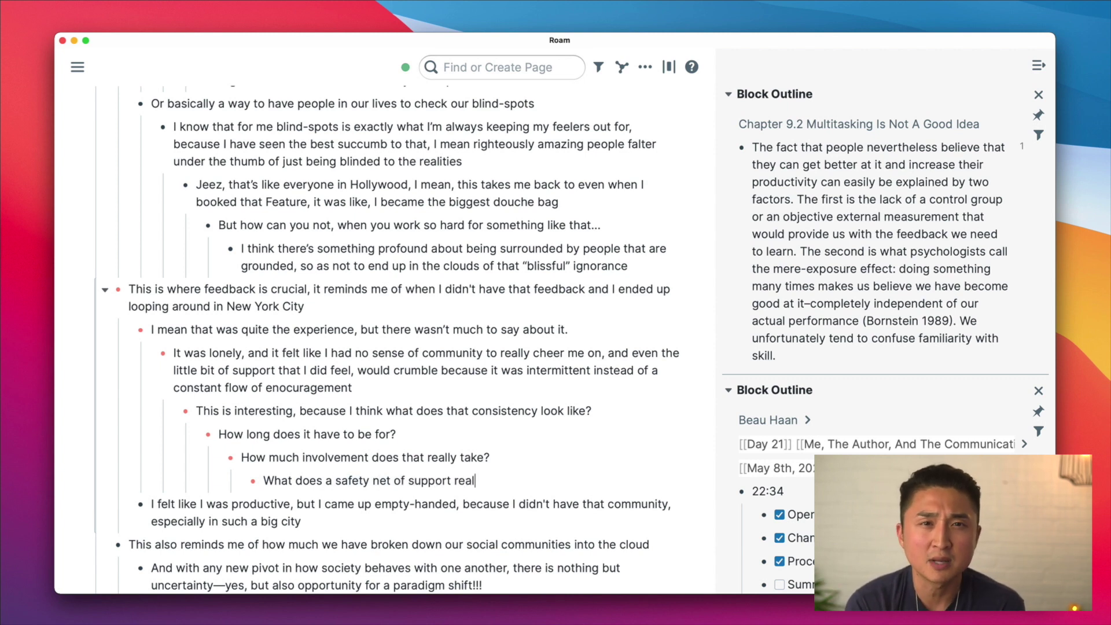
text(ly provide?)
Nest a block reading "I know that now in my life, I am overflowing with love and encouragement, but what is the difference???".
key(Return)
text(I know that)
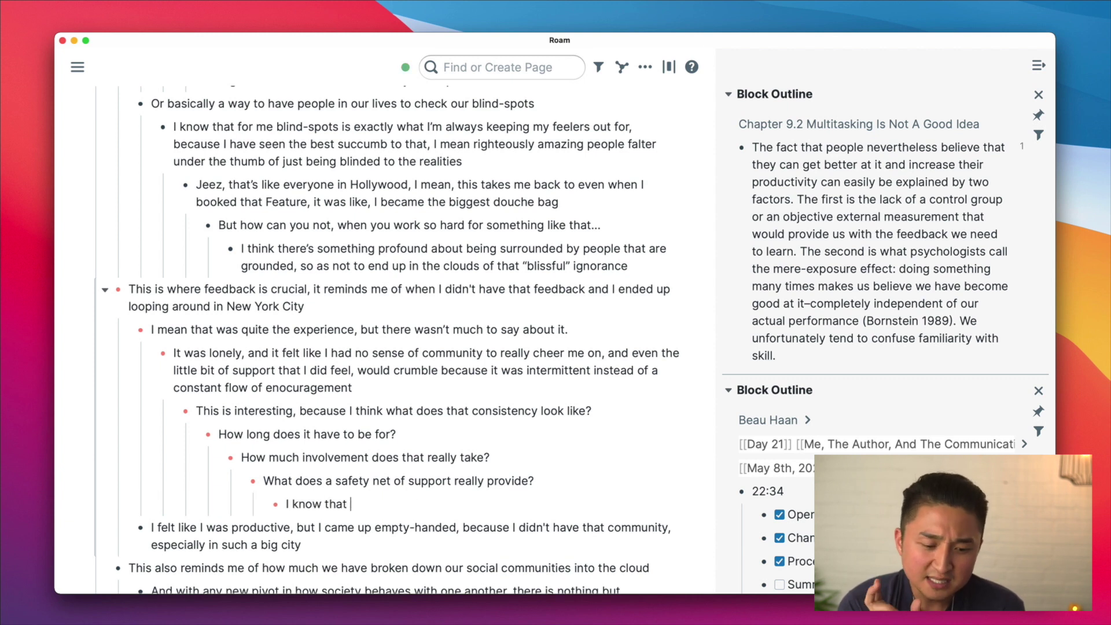
text( now in my life, I am )
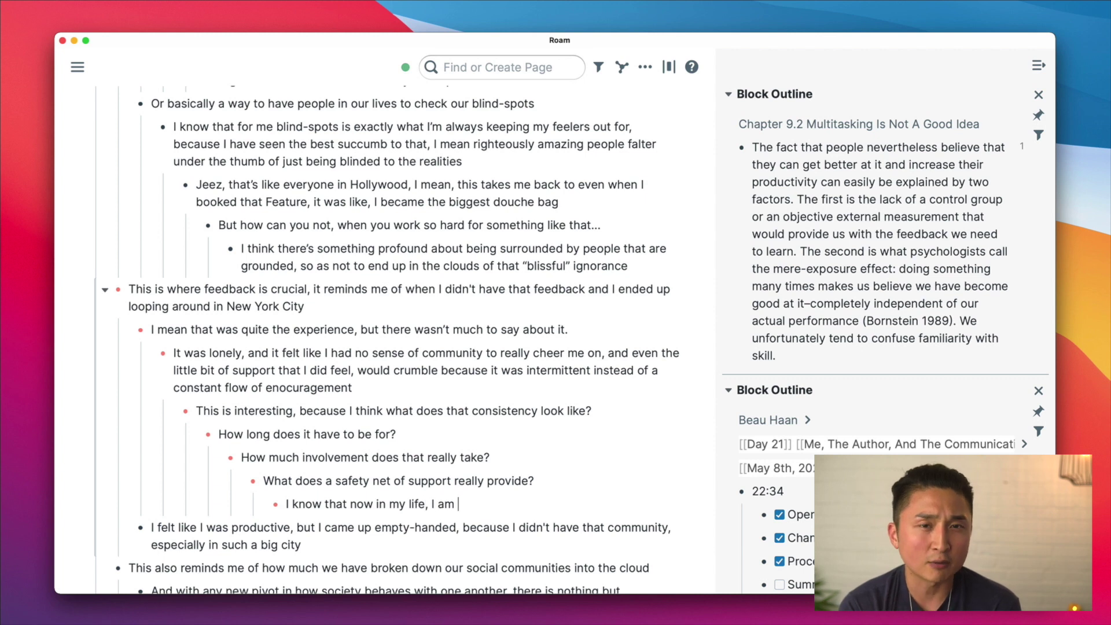
text(overflowing wi)
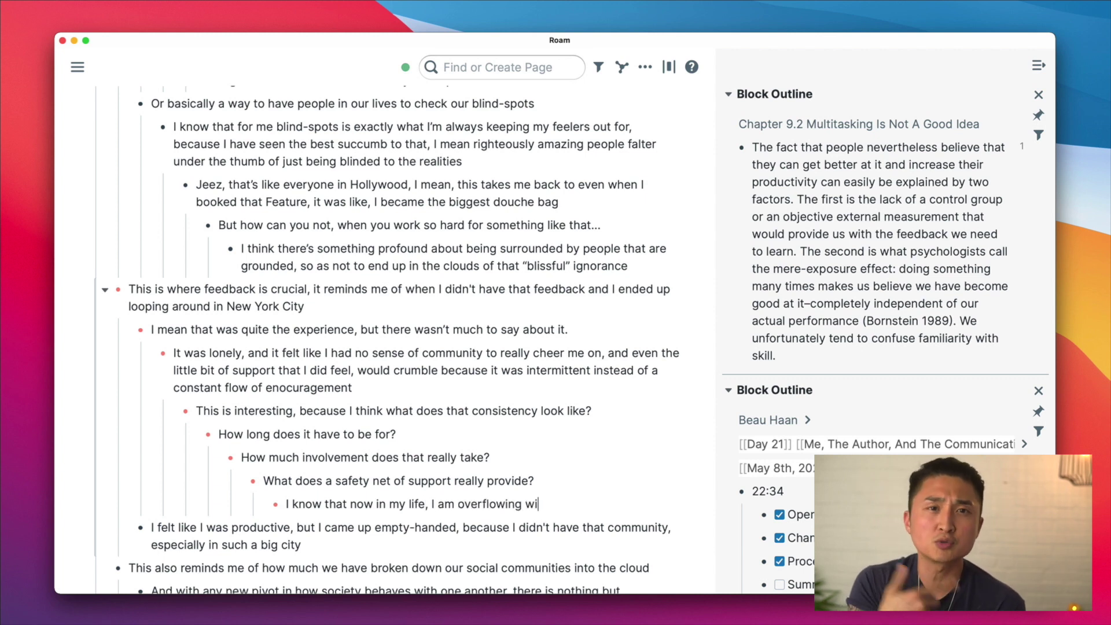
text(th love and en)
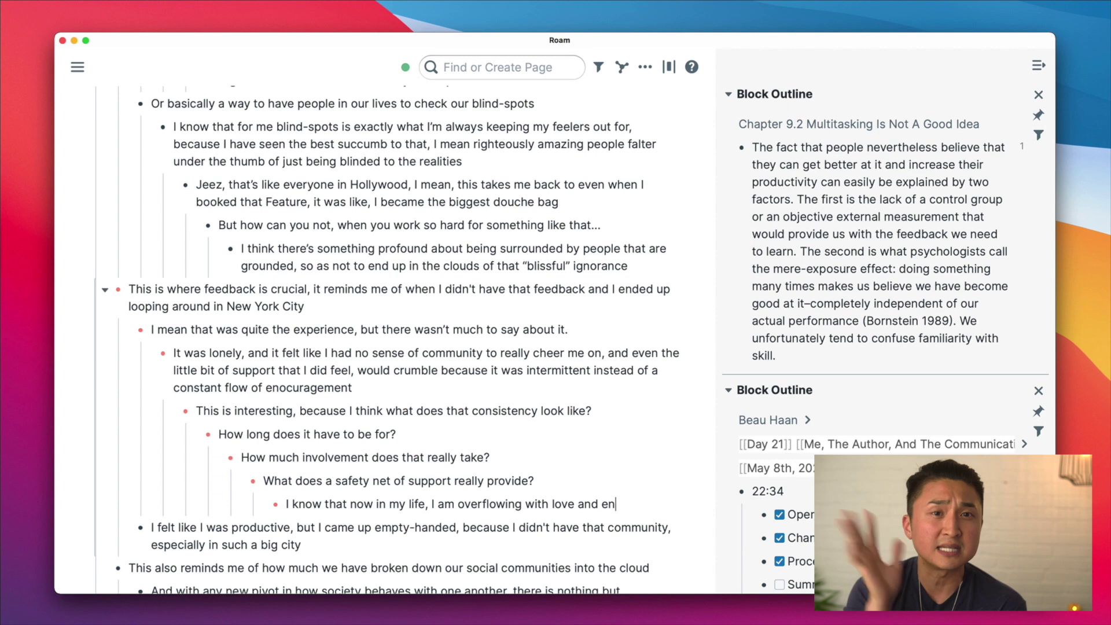
text(couragement, but)
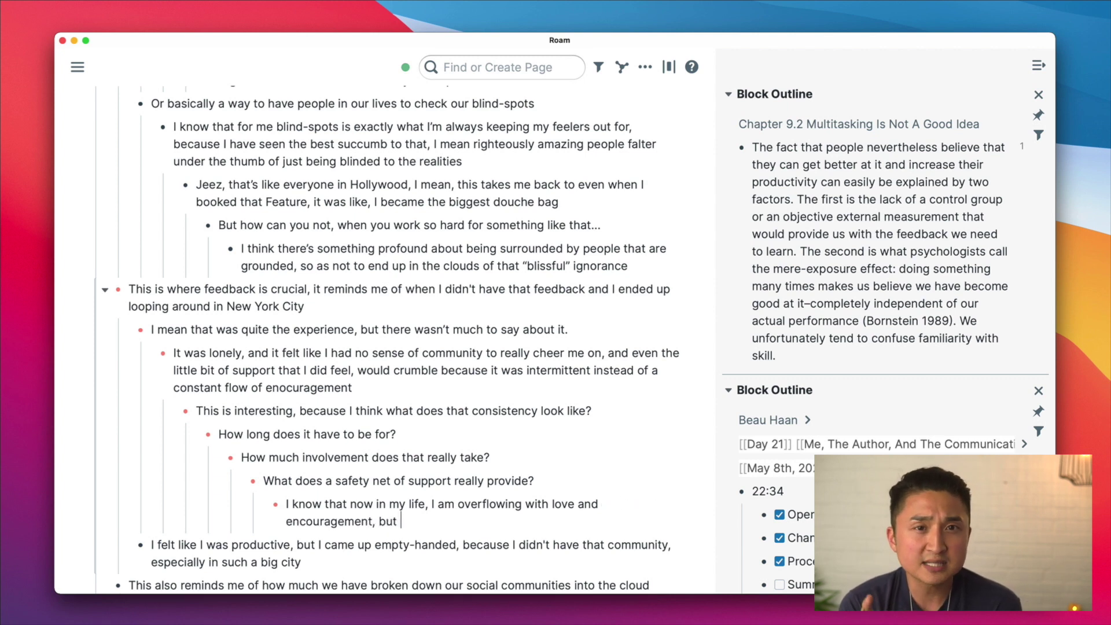
text( what is the difference)
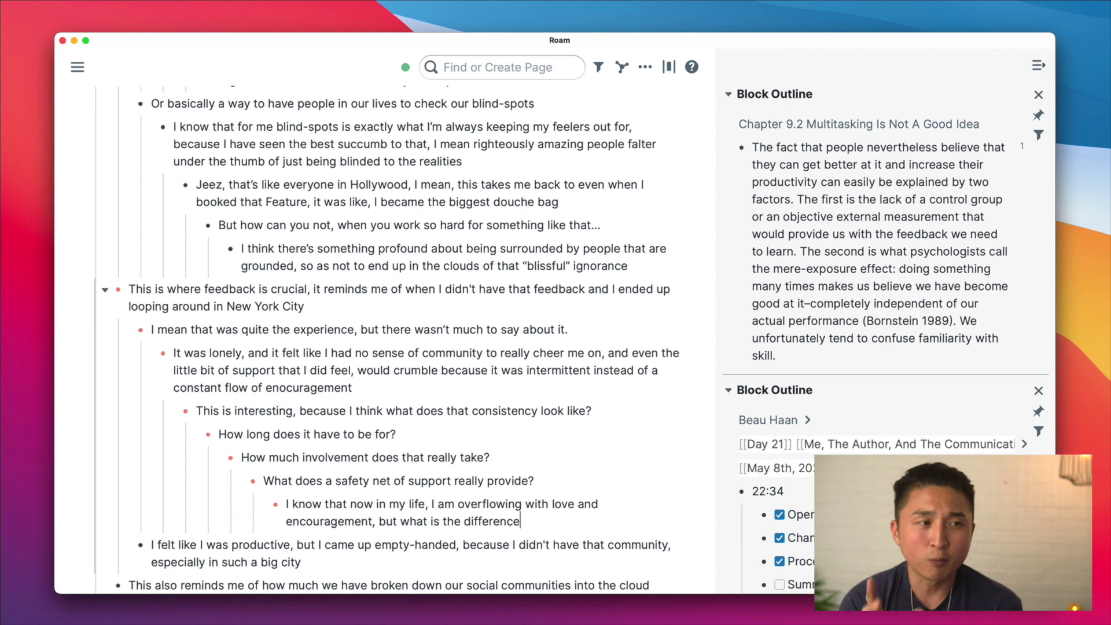
text(???)
Nest a block under that question reading "Maybe because I've given first, not expecting?".
key(Return)
key(Tab)
text(Maybe because )
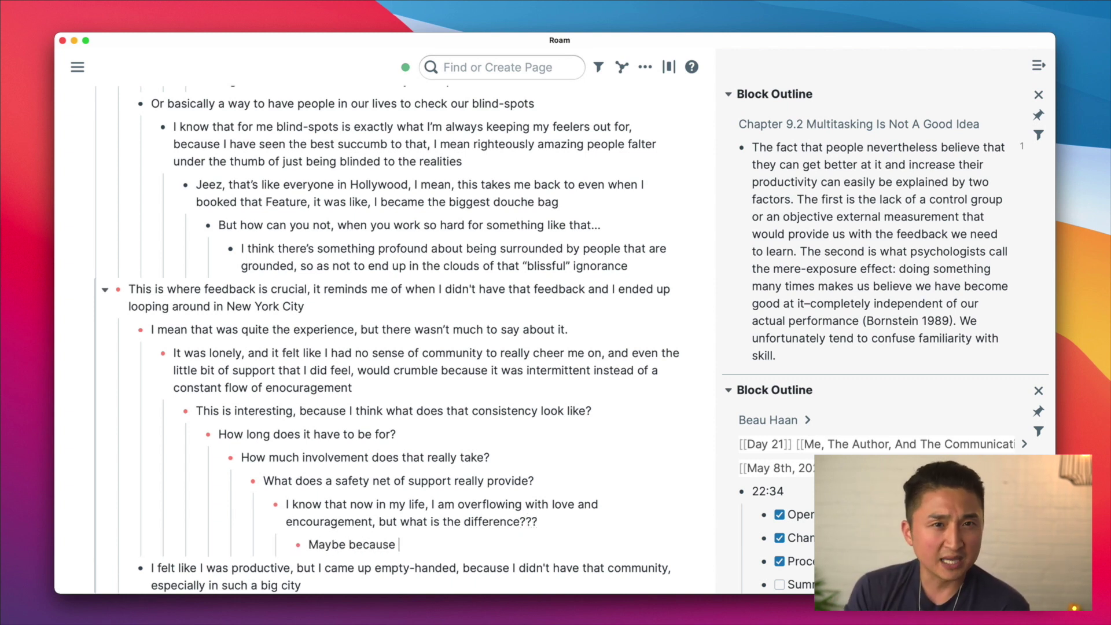
text(I've giv)
key(BackSpace)
text(g)
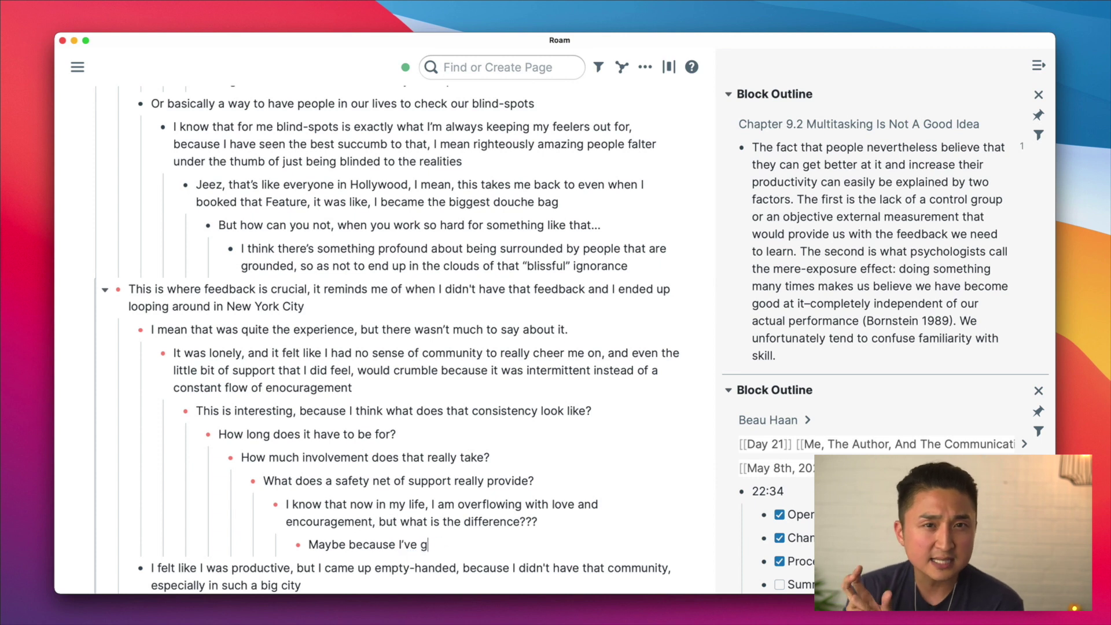
text(iven first, not expecting?)
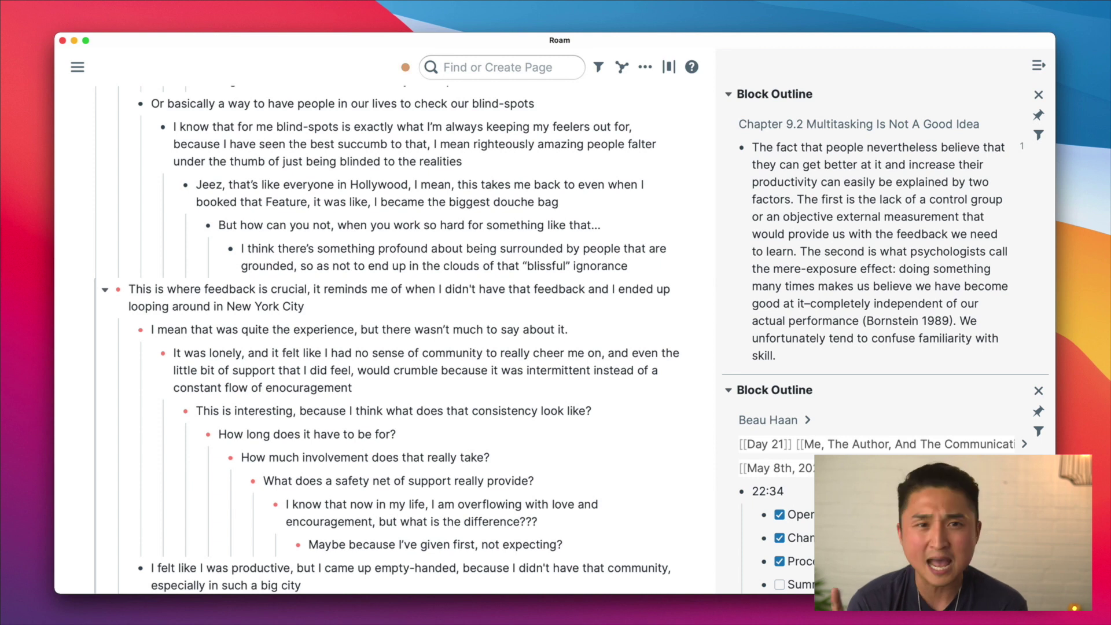
Nest a closing block reading "Maybe...." beneath the one about giving first.
key(Return)
key(Tab)
text(Maybe.)
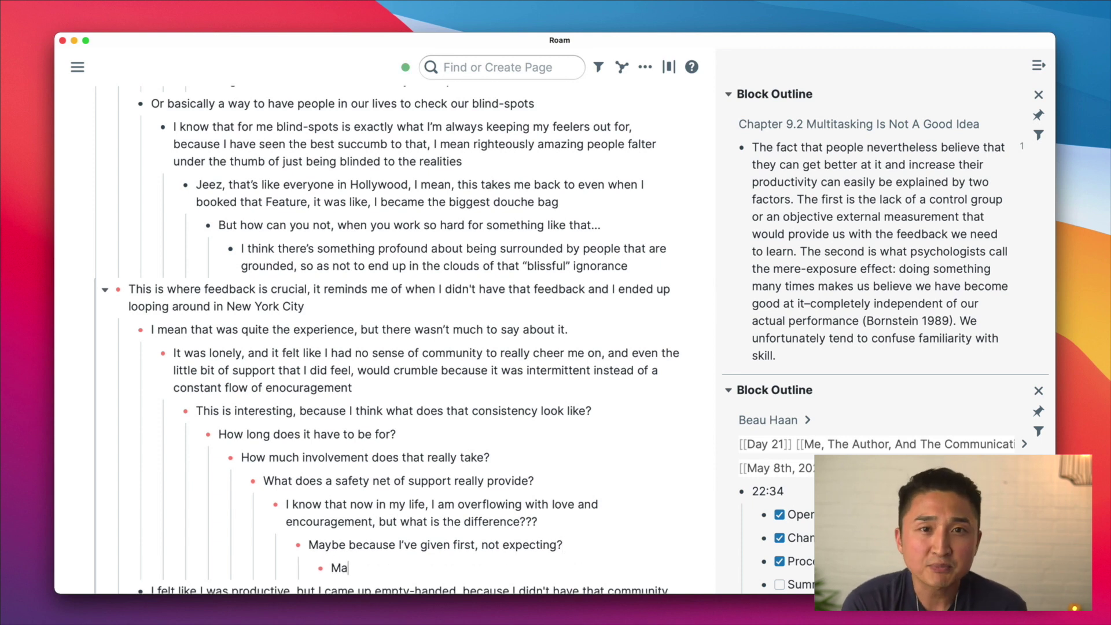
Nest a block starting with "But" under the "I felt like I was productive" note.
scroll(421, 347, down, 5)
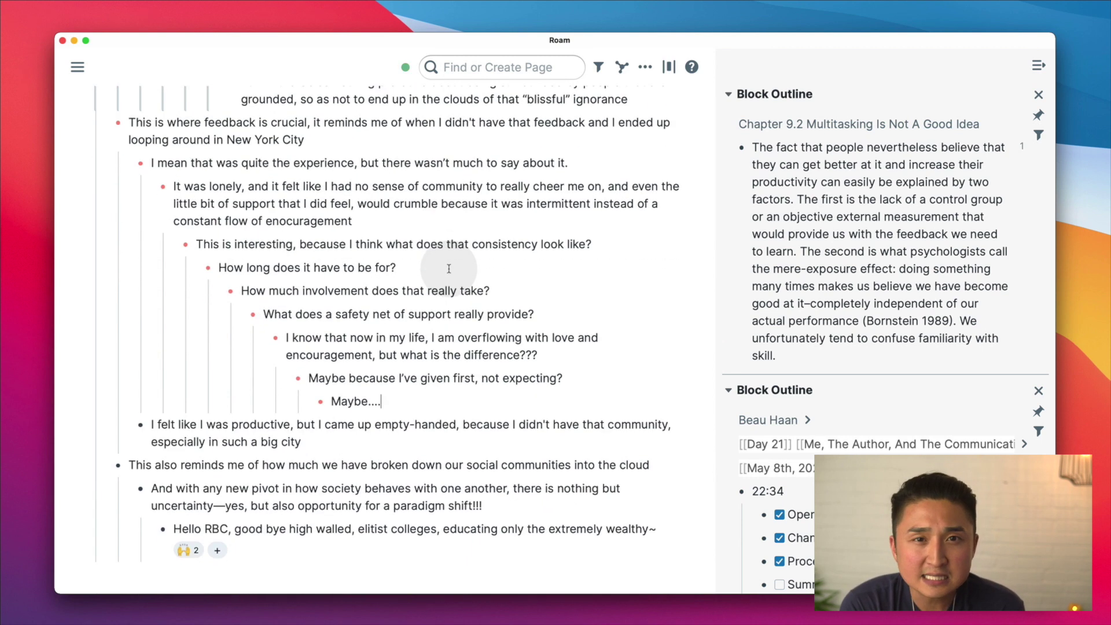
click(422, 347)
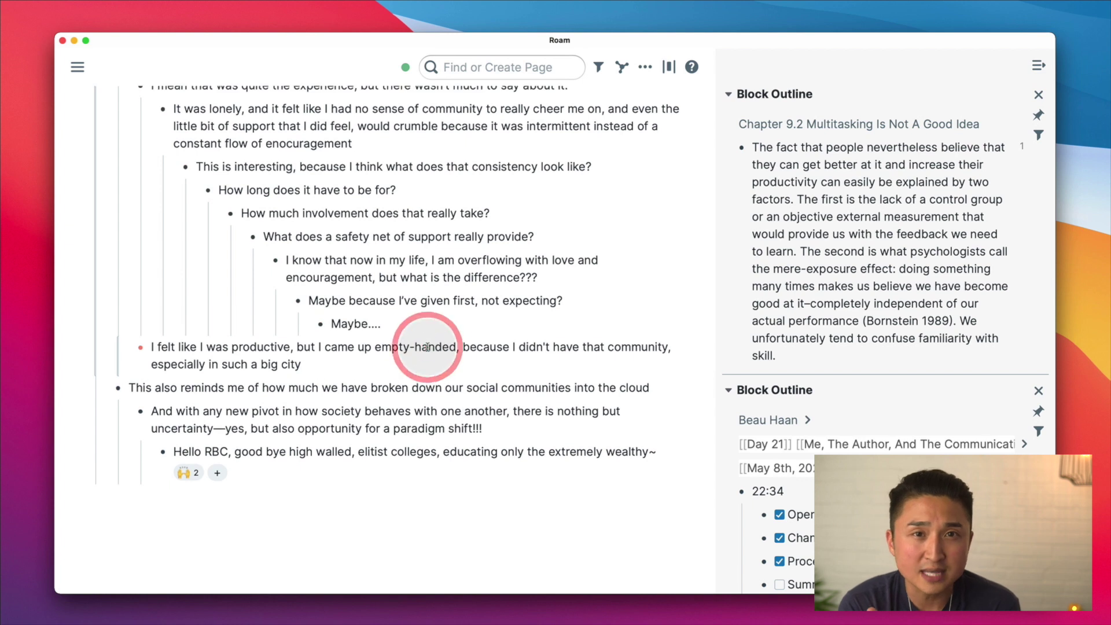
key(Return)
key(Tab)
text(But)
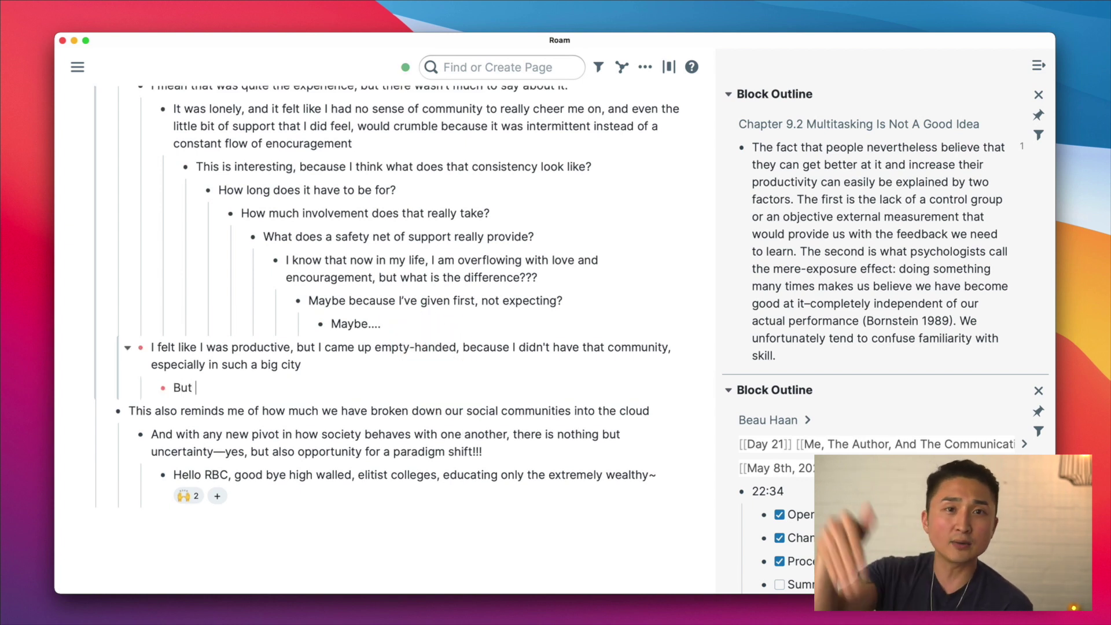
text( when I w)
key(BackSpace)
key(BackSpace)
key(BackSpace)
key(BackSpace)
key(BackSpace)
key(BackSpace)
key(BackSpace)
key(BackSpace)
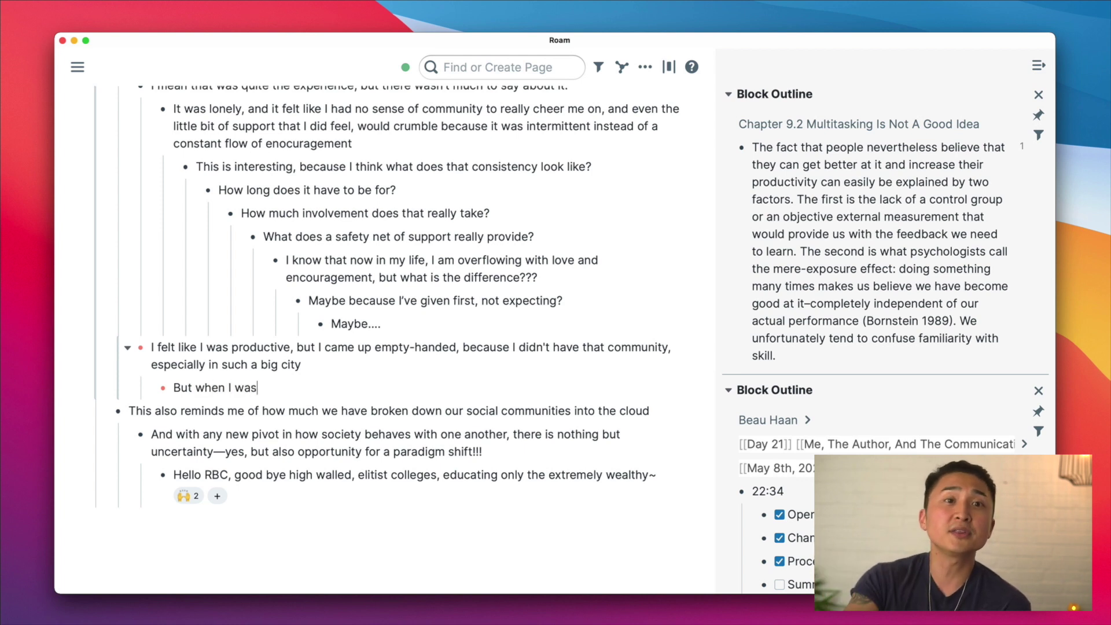
Rewrite the nested "But" block to read "But in LA, it's still a large city, but I think it's not about the city".
text(in LA )
text(it's still a large c)
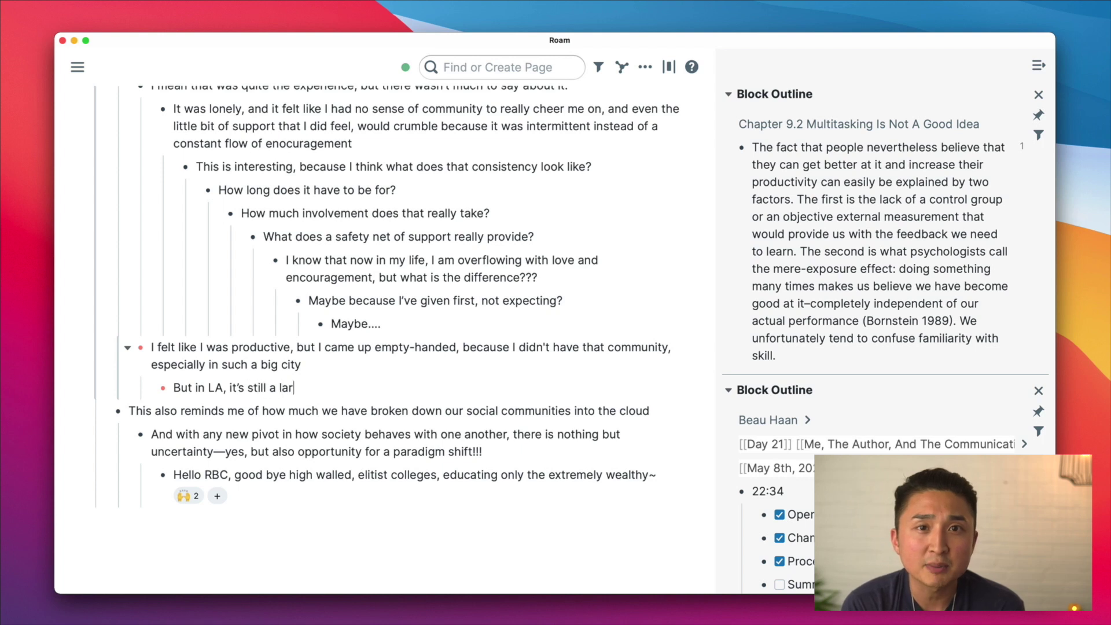
text(ity, but i think it's not about )
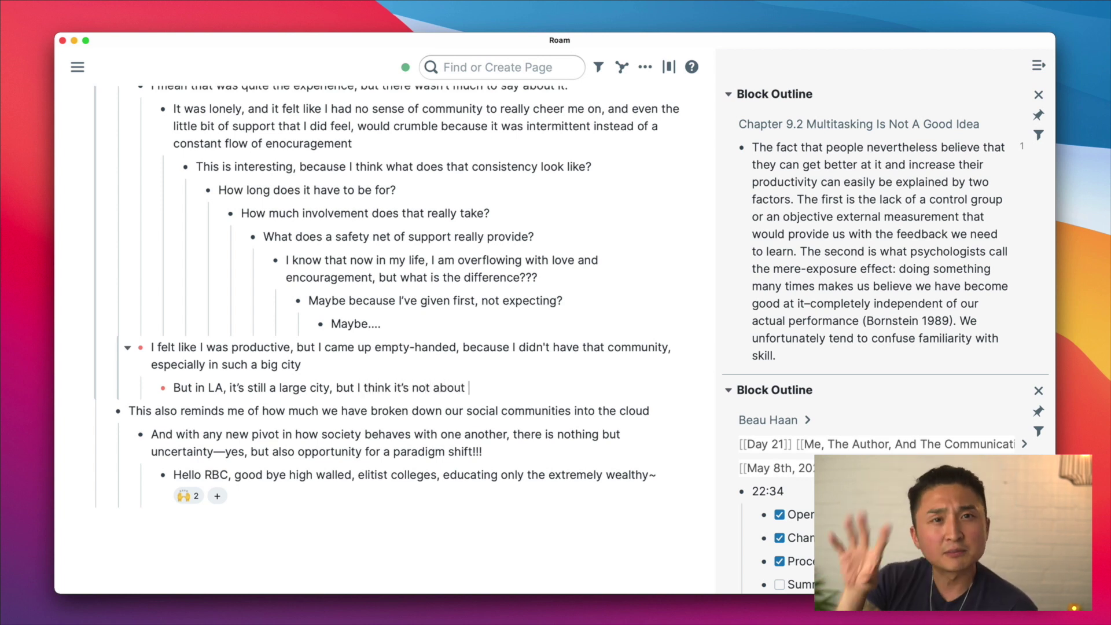
text(the ci)
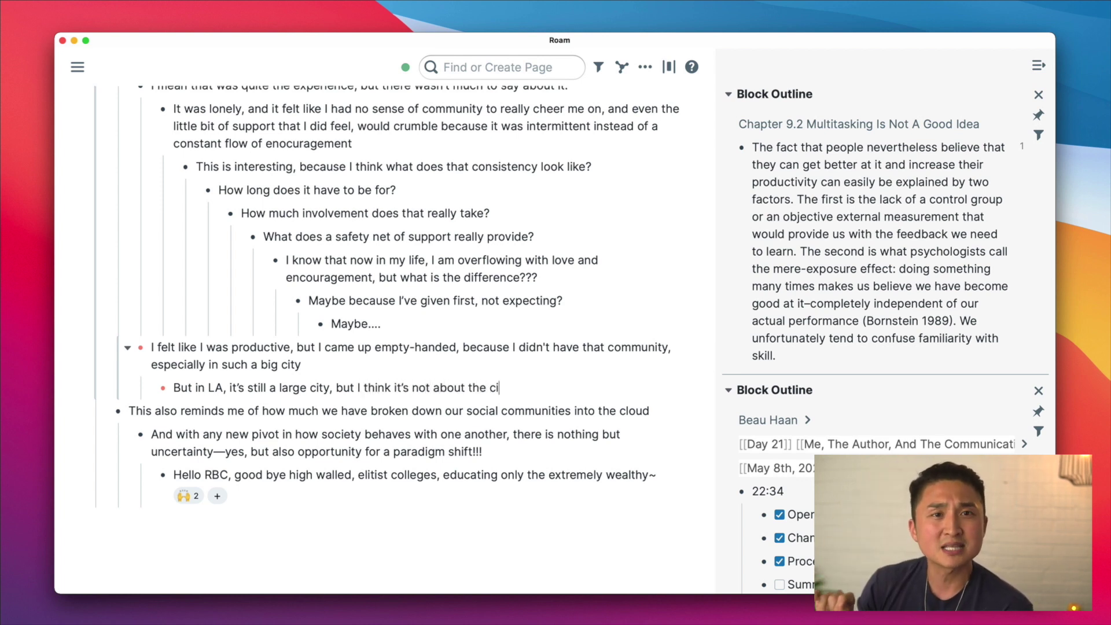
Finish the LA block with "as much as it is, that community to show you how you're behaving.".
text(ty as much as it)
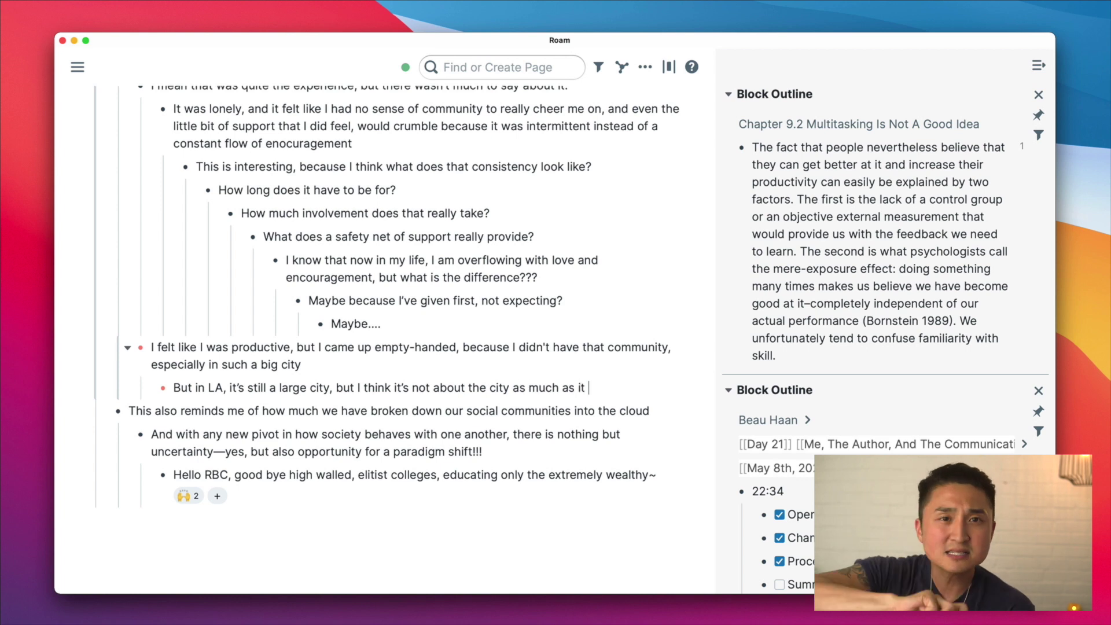
text( is, that)
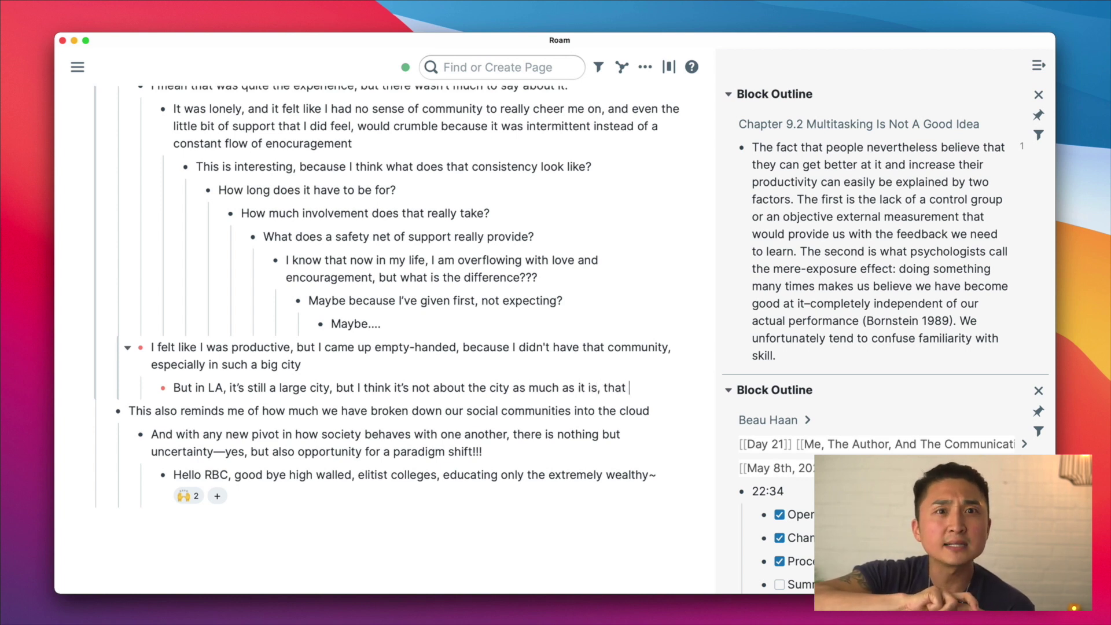
text( community to show you )
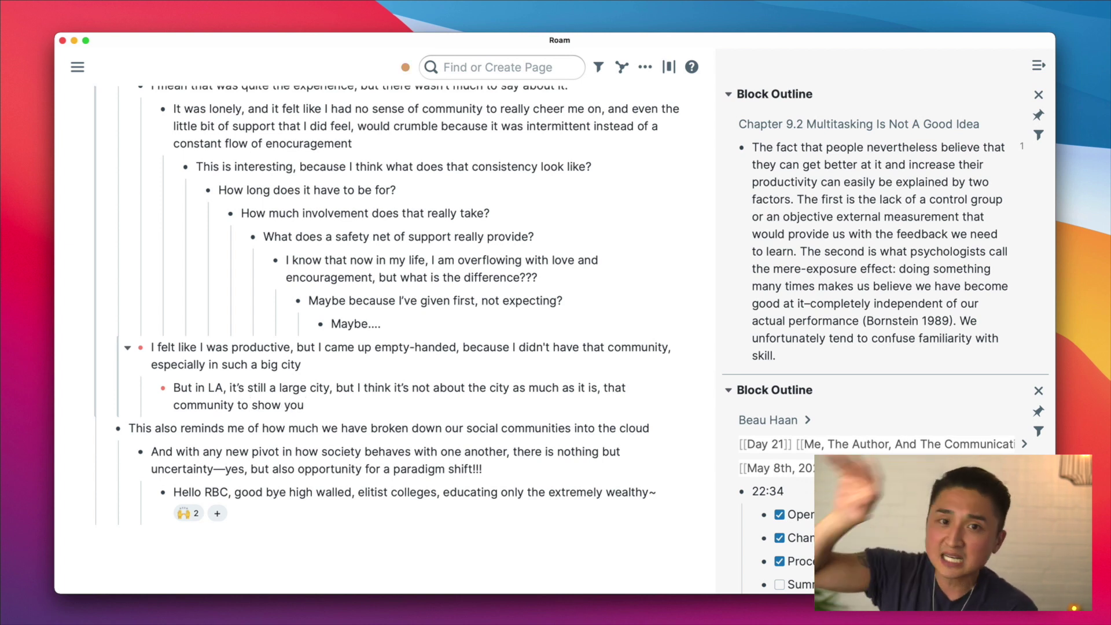
text(how you're behaving.)
Nest a block under the LA block beginning "This reminds me of Marlon Brando talking about how in the City...".
key(Return)
key(Tab)
text(Thi)
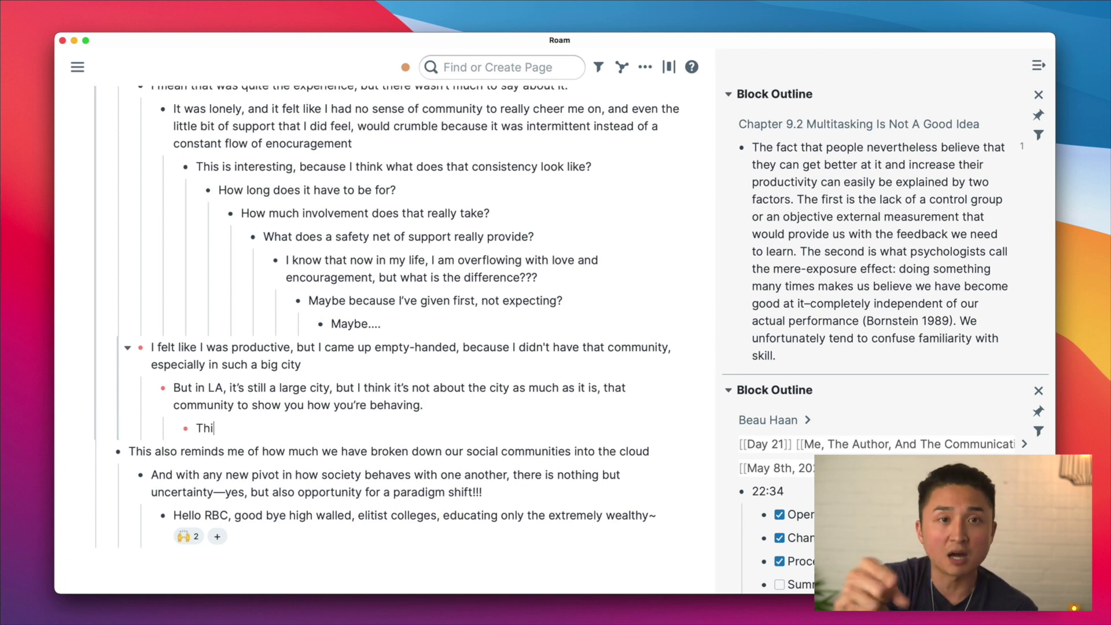
text(s reminds me of Marlon )
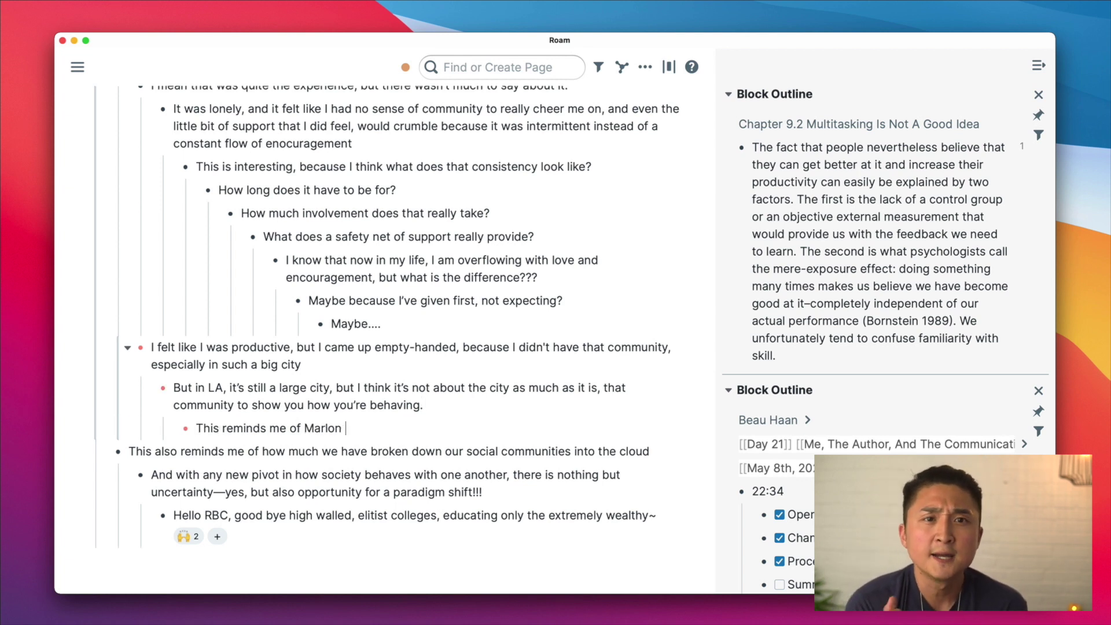
text(Brando talking about )
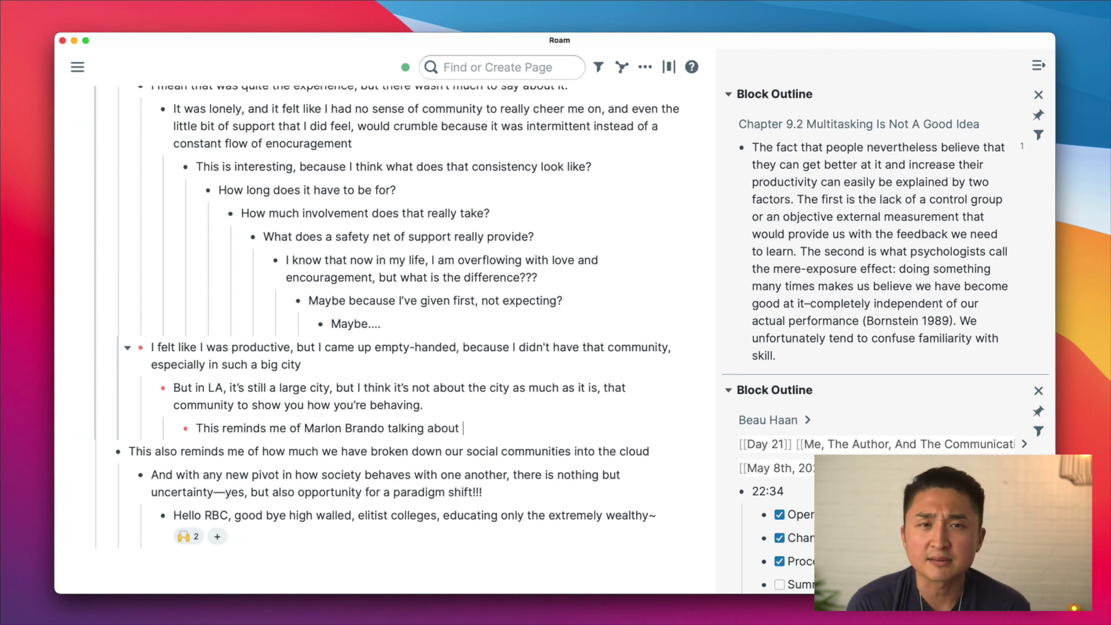
text(how in the)
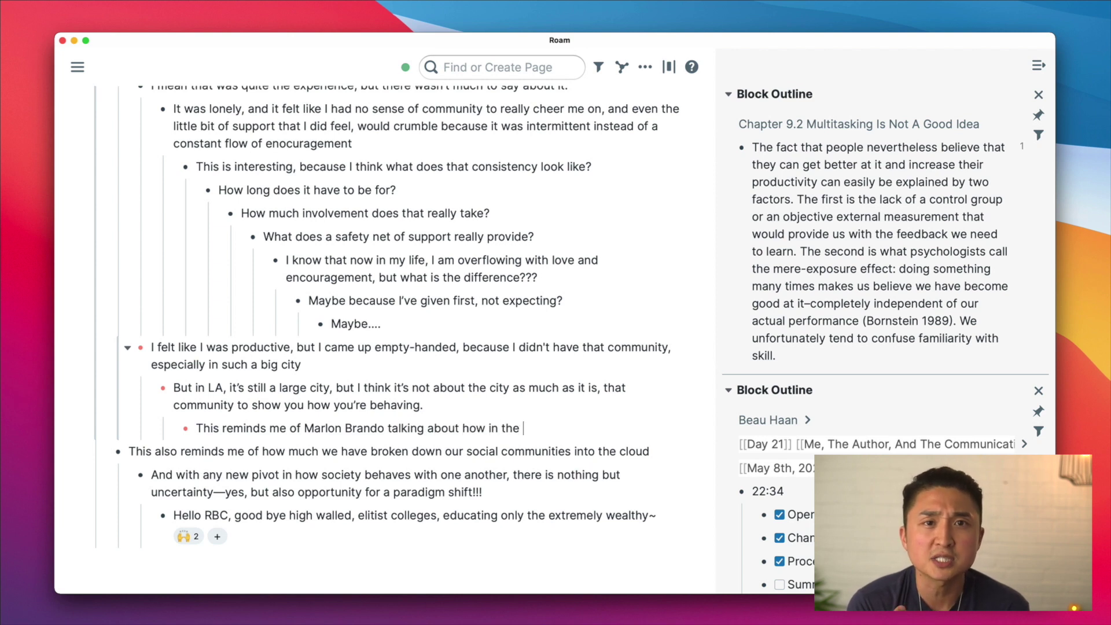
text( City... no)
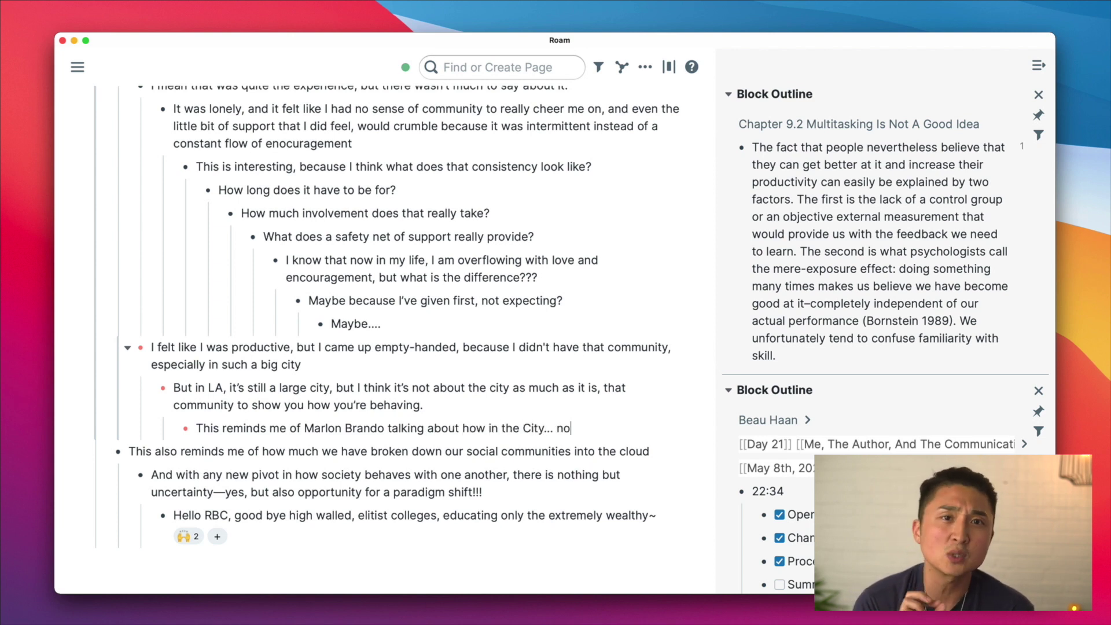
Complete the Marlon Brando block with "they don't give a shit if you end up drunk in the middle of street sleeping in broad daylight".
text(ey don't give a)
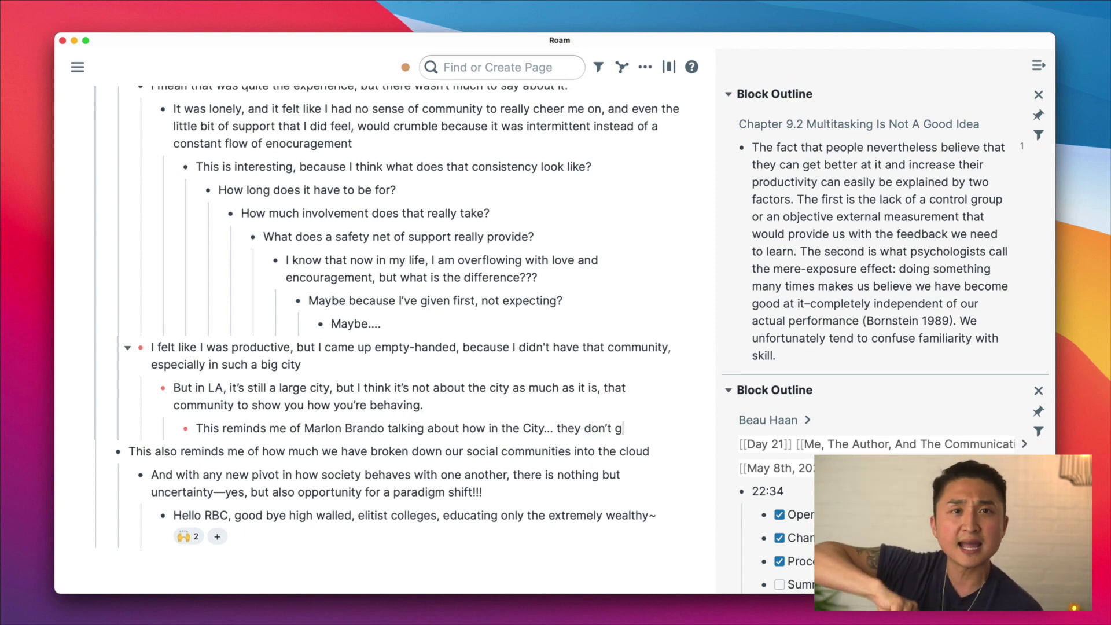
text( shit if you )
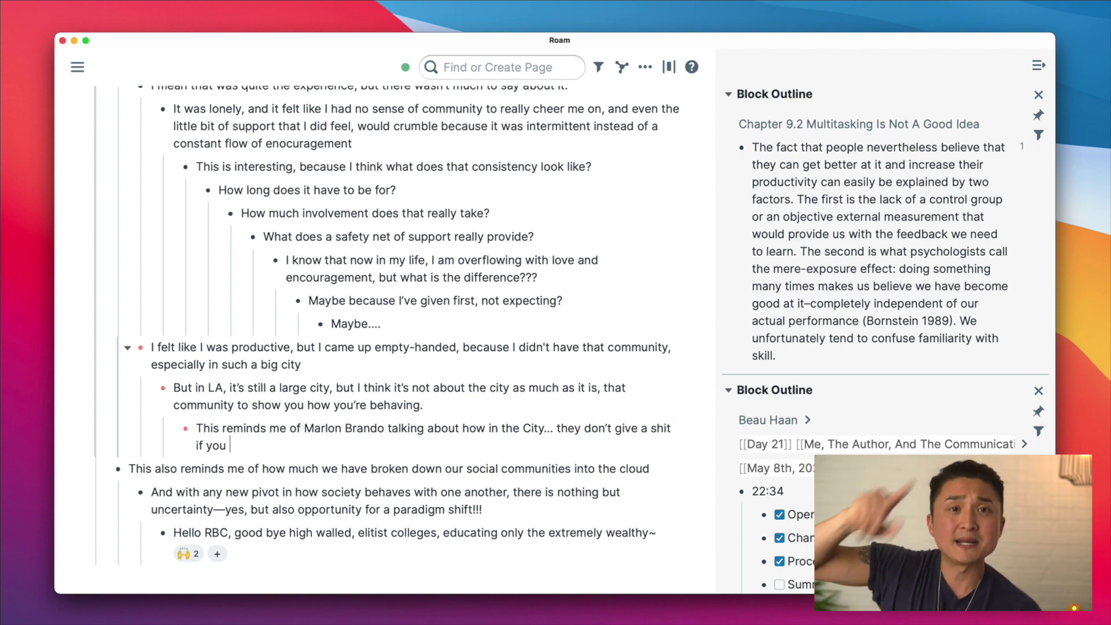
text(end up drunk in )
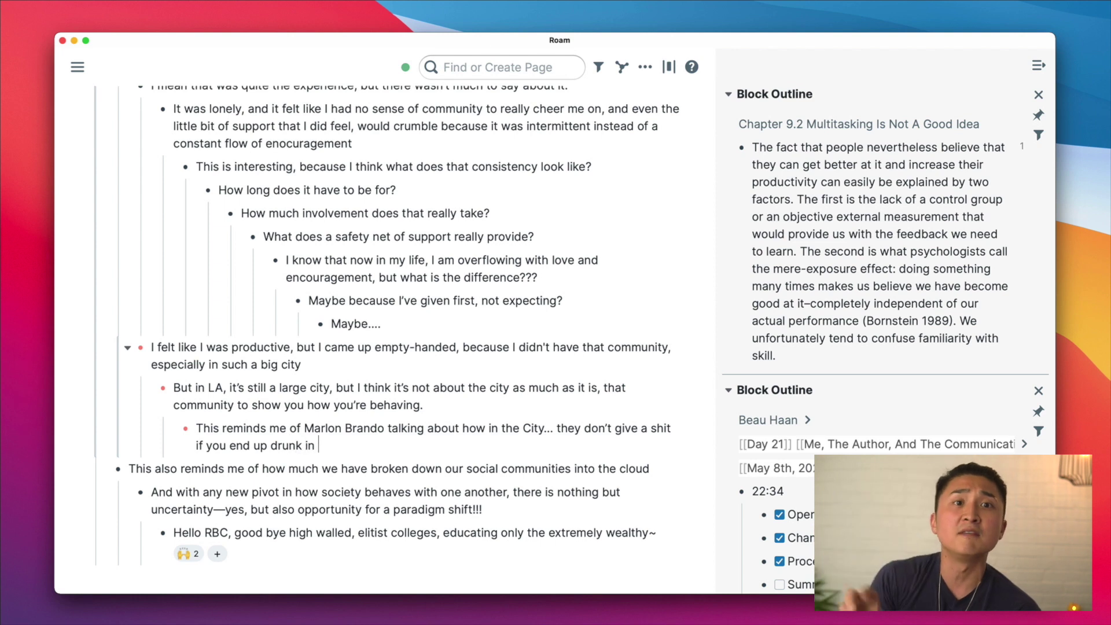
text(the middle of stre)
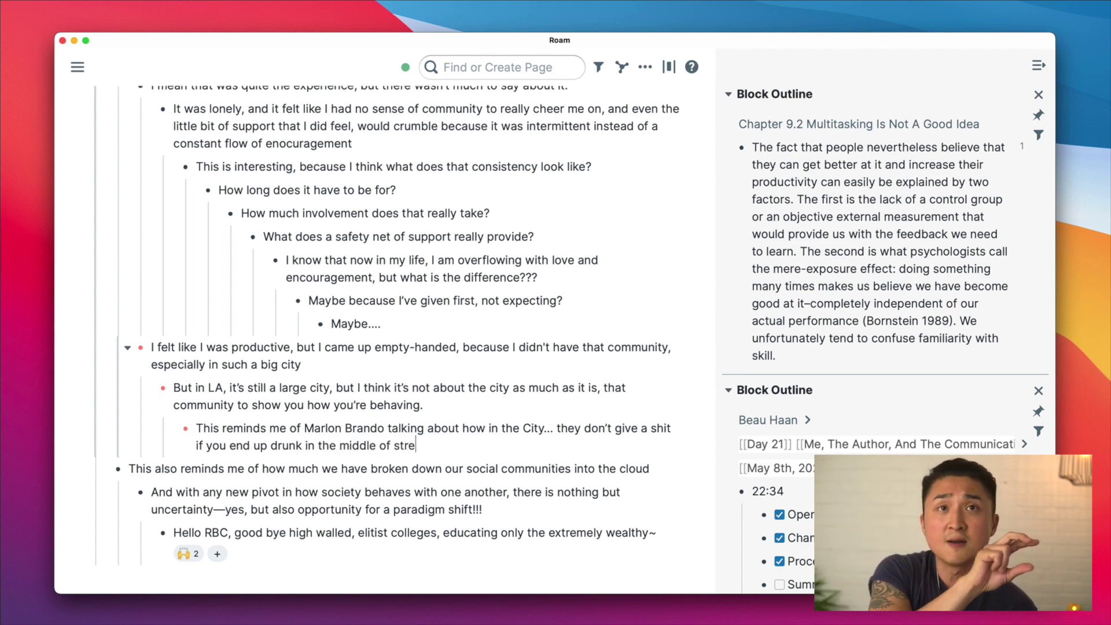
text(et sleeping in br)
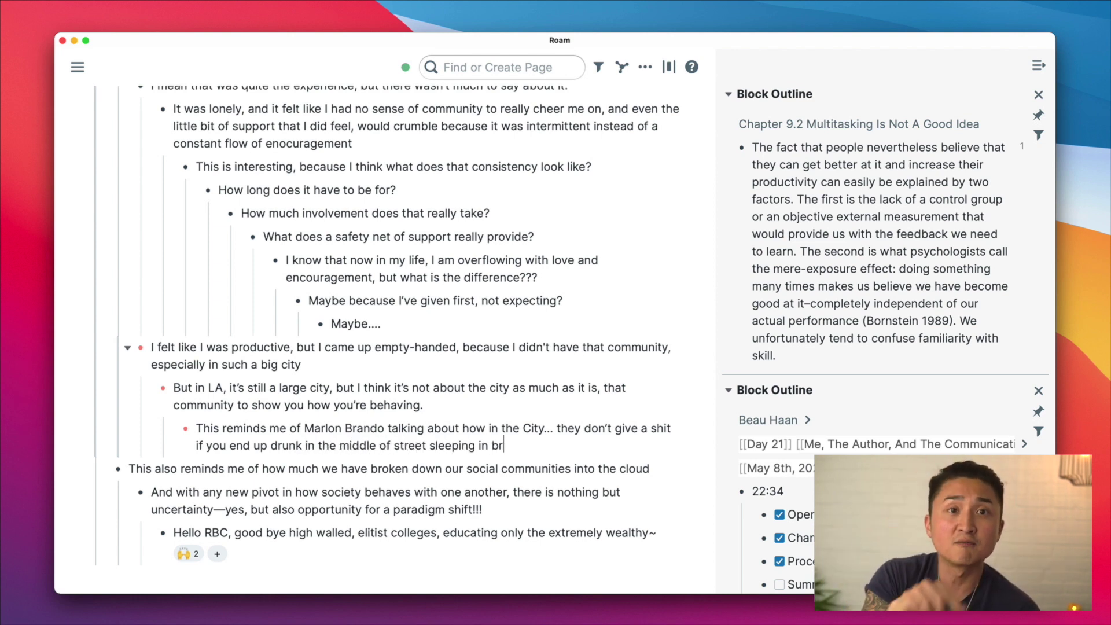
text(oad daylight)
Nest "Maybe that's it?" under the Marlon Brando block, and beneath it "Once something becomes too large, it neglects those that inhabit?".
key(Return)
text(Maybe that 's it?)
key(Return)
text(ON)
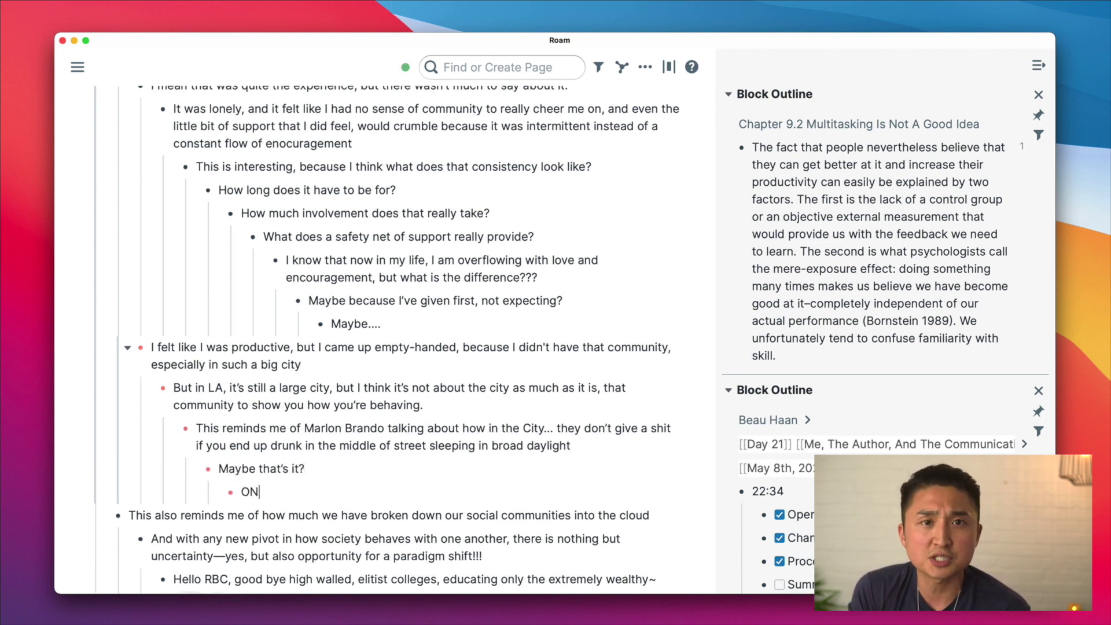
text(ce)
key(BackSpace)
key(BackSpace)
key(BackSpace)
text(nce )
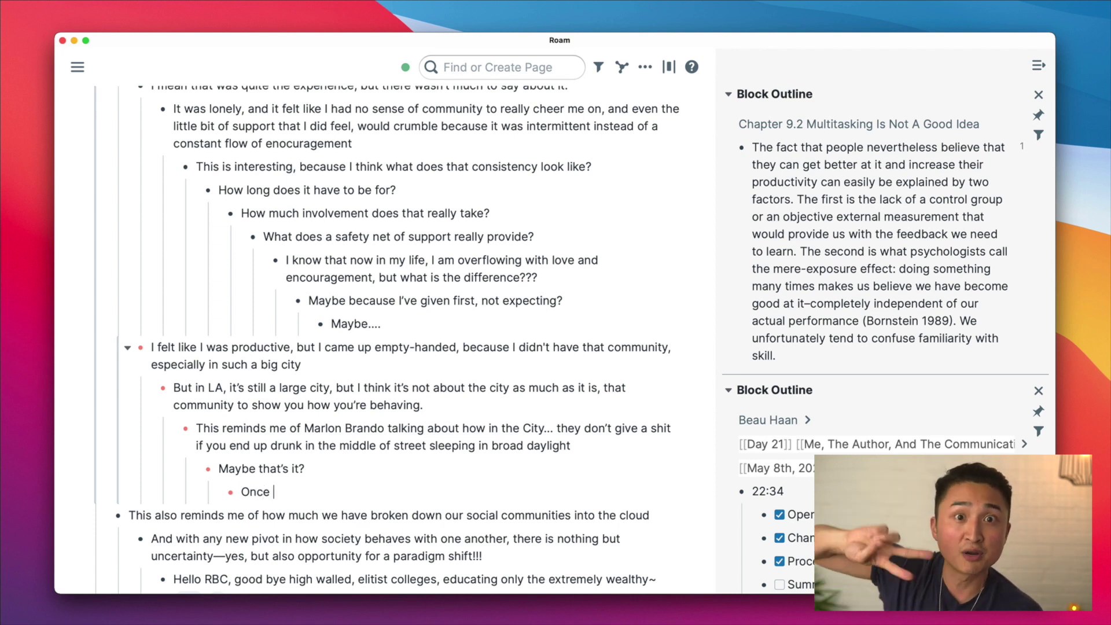
text(something become)
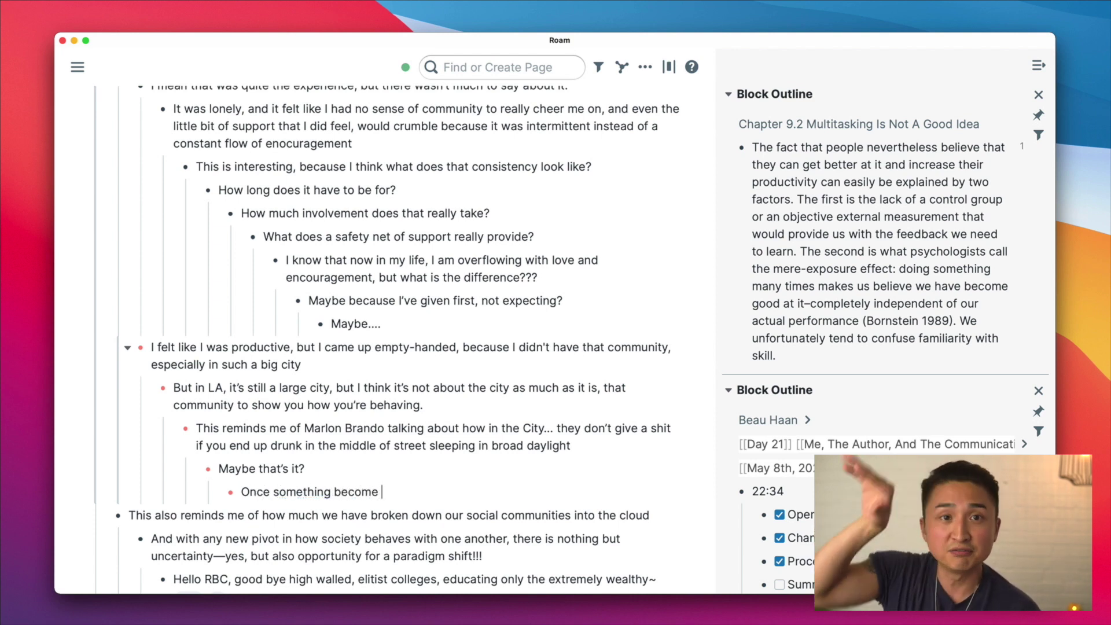
text(s too large, it neglects those that inhabit?)
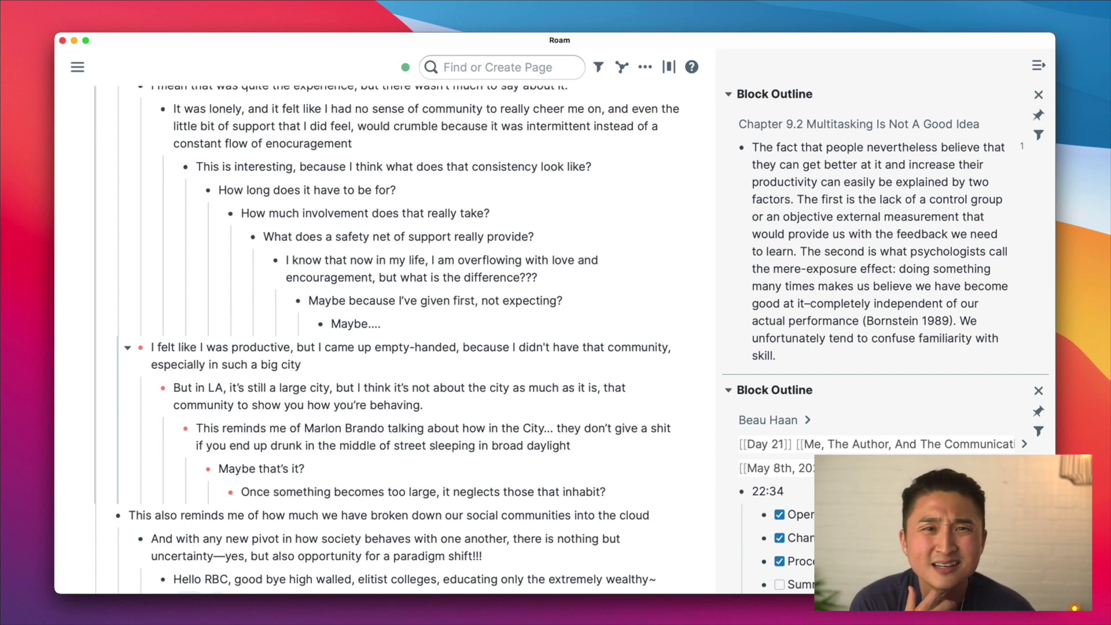
Nest a block one level deeper reading "Lots of questions, and I'm not sure if I'm getting anywhere with this...".
key(Return)
key(Tab)
text(Lot's of questions, and I'm not su)
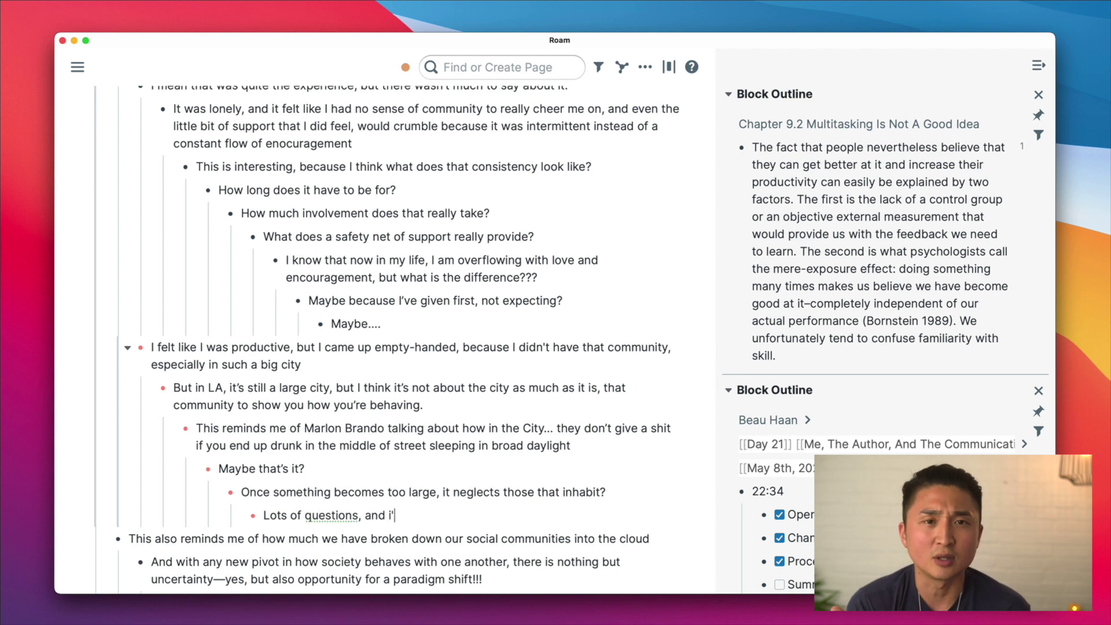
text(re if i'm getting anywhere with the)
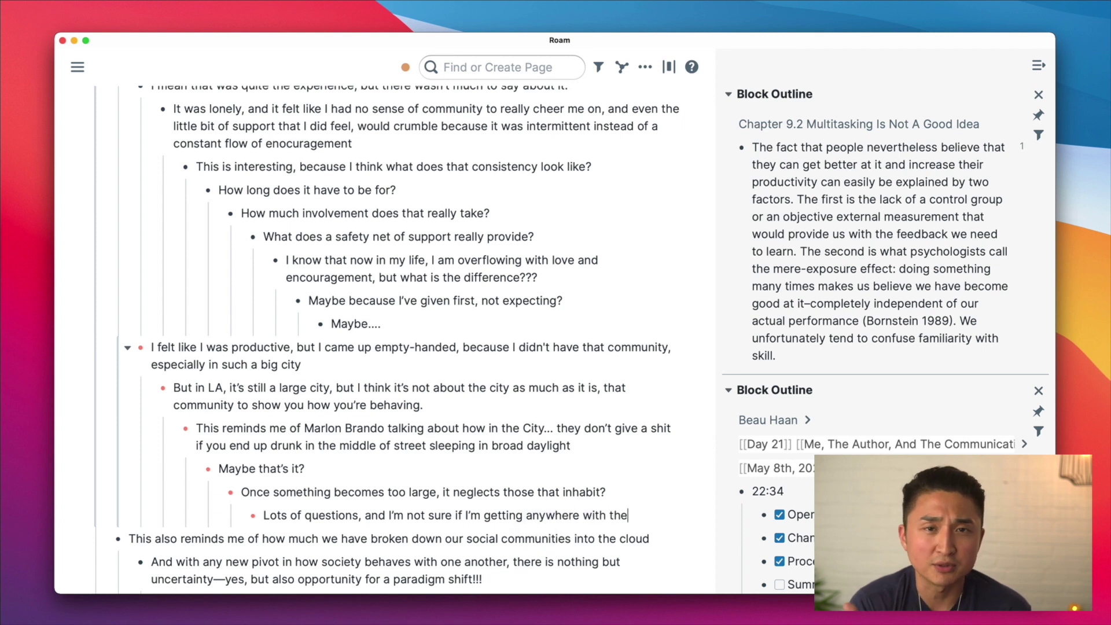
key(BackSpace)
text(is...)
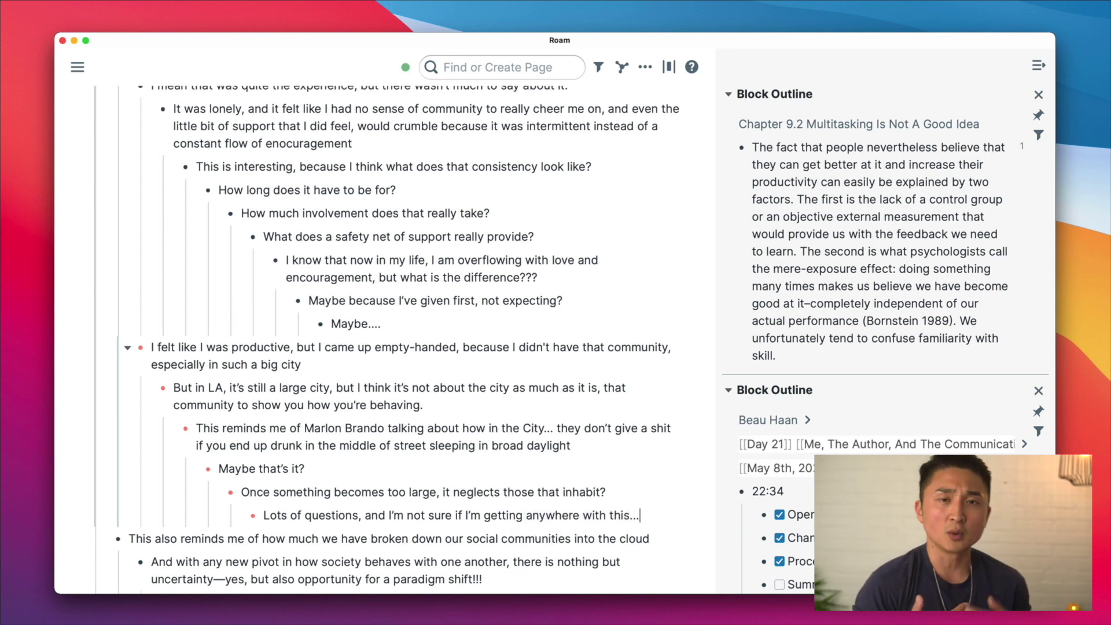
Reread the fleeting notes and highlight the Chapter 9.2 sentence about lacking a control group or objective external measurement.
scroll(405, 347, down, 3)
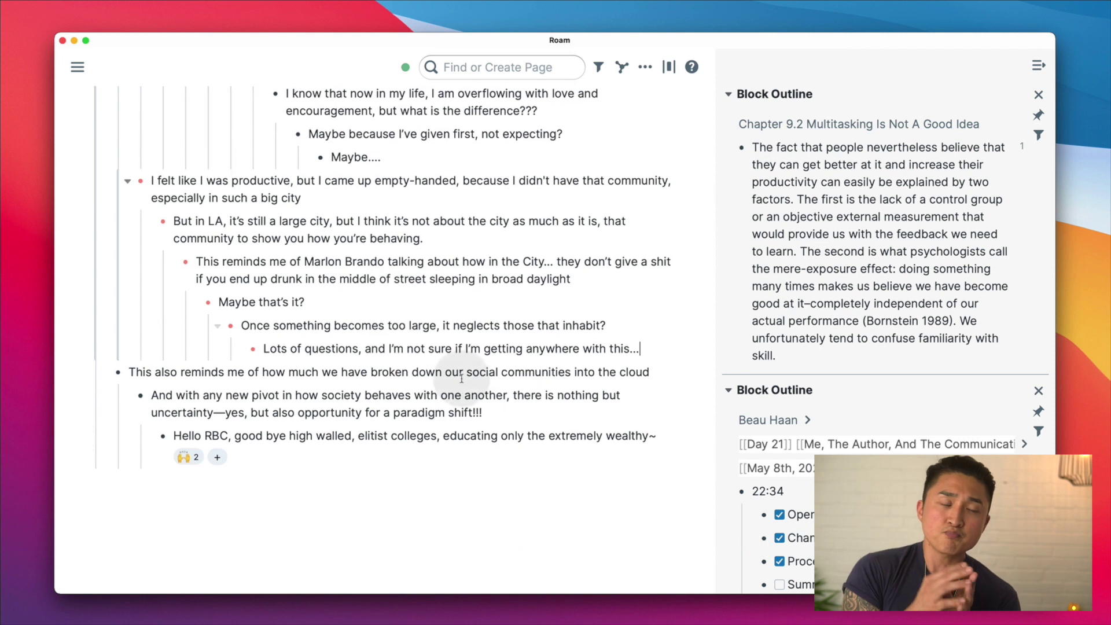
click(652, 371)
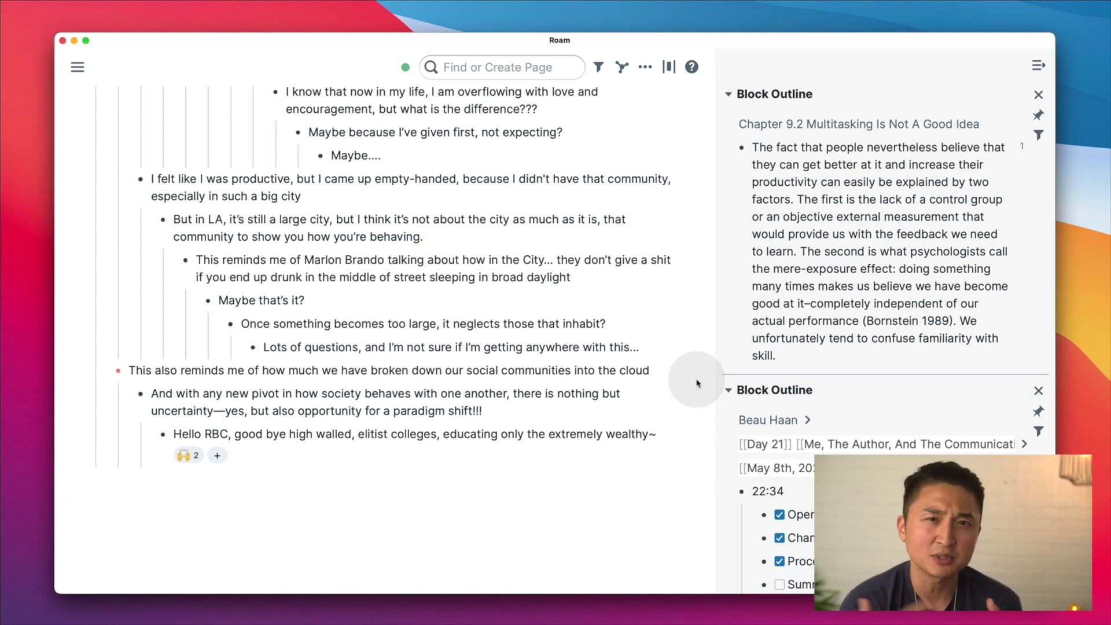
scroll(540, 370, up, 15)
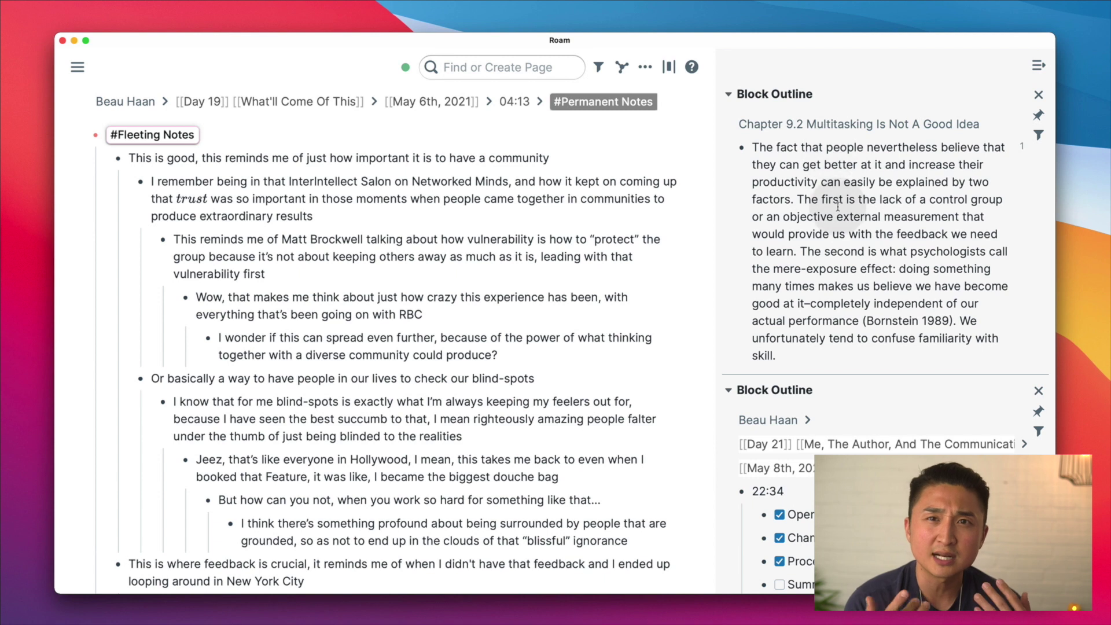
drag(797, 199, 913, 233)
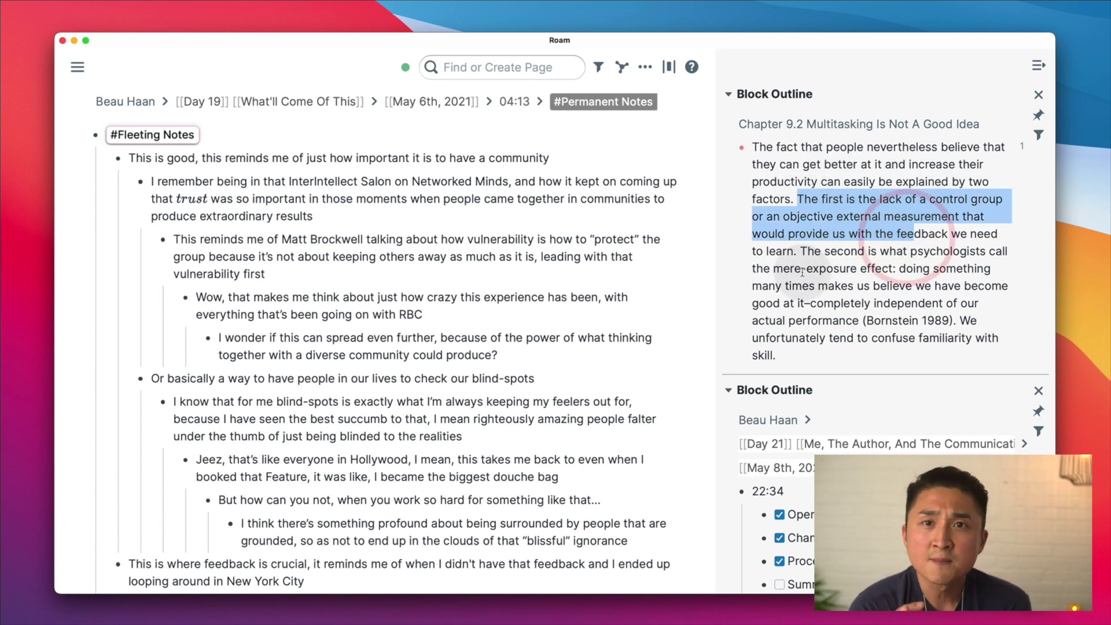
click(920, 233)
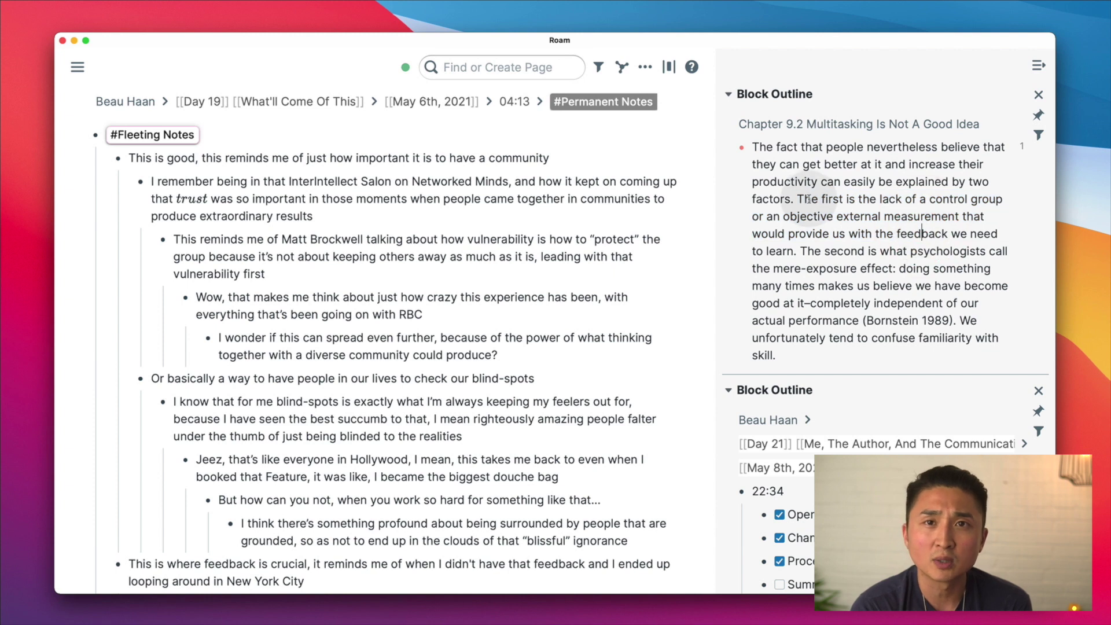
drag(799, 199, 798, 255)
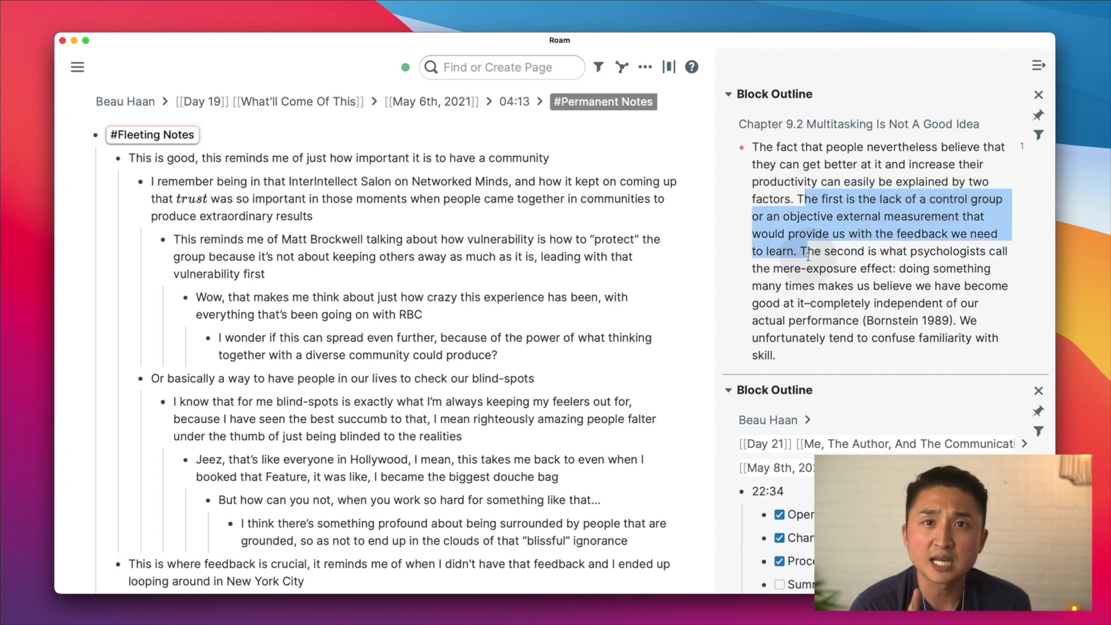
Go up to the parent #Permanent Notes block and open its reference quote about the control group in the sidebar.
click(214, 246)
click(599, 103)
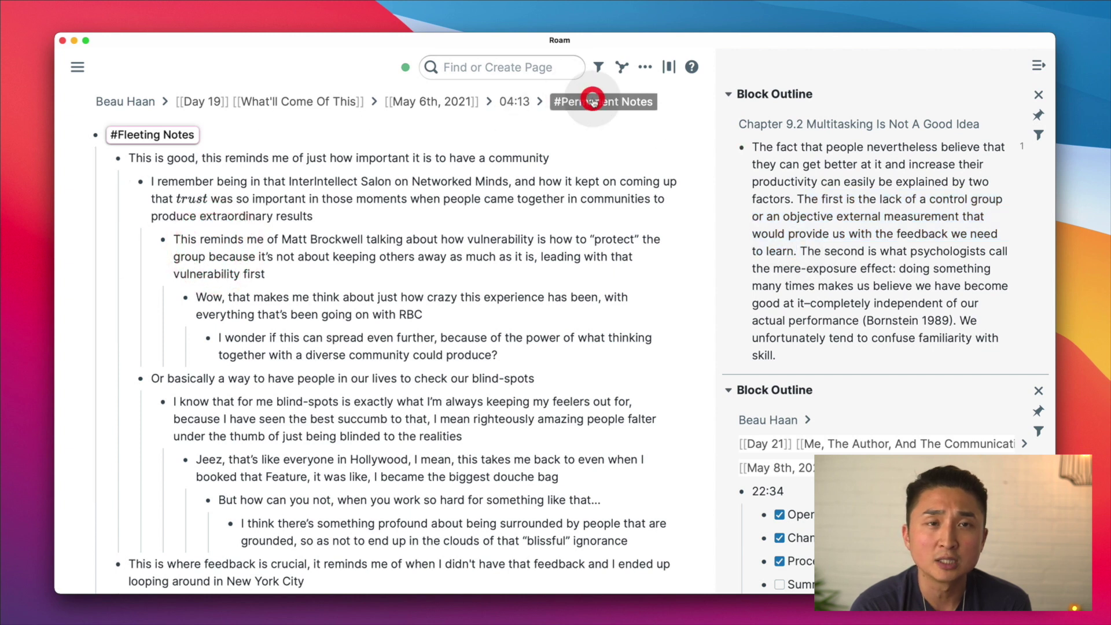
click(412, 201)
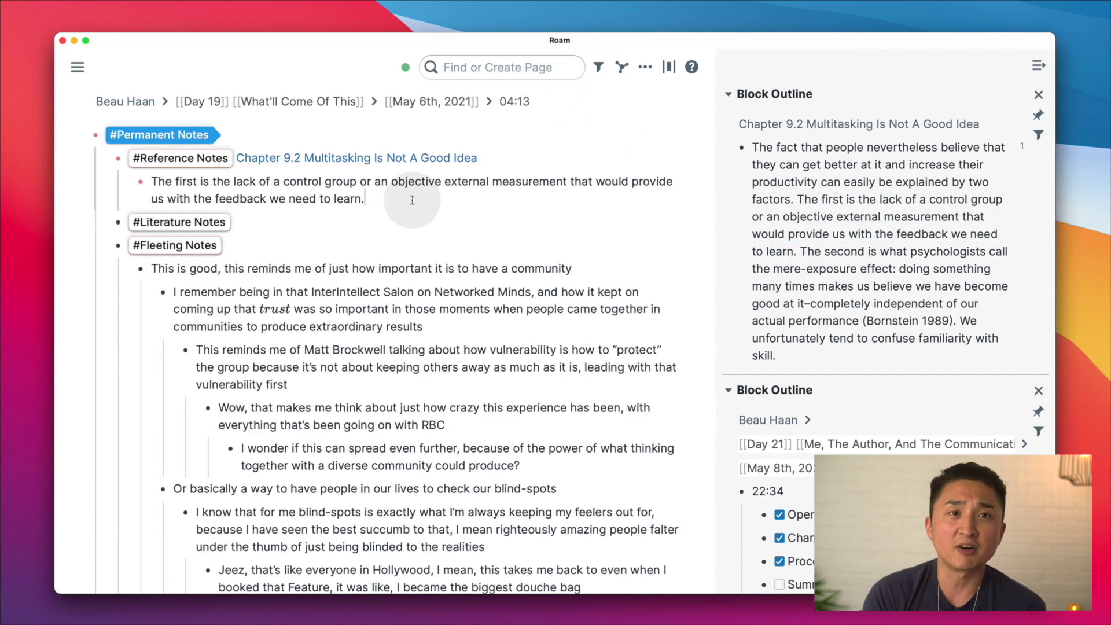
key(Escape)
shift+click(141, 183)
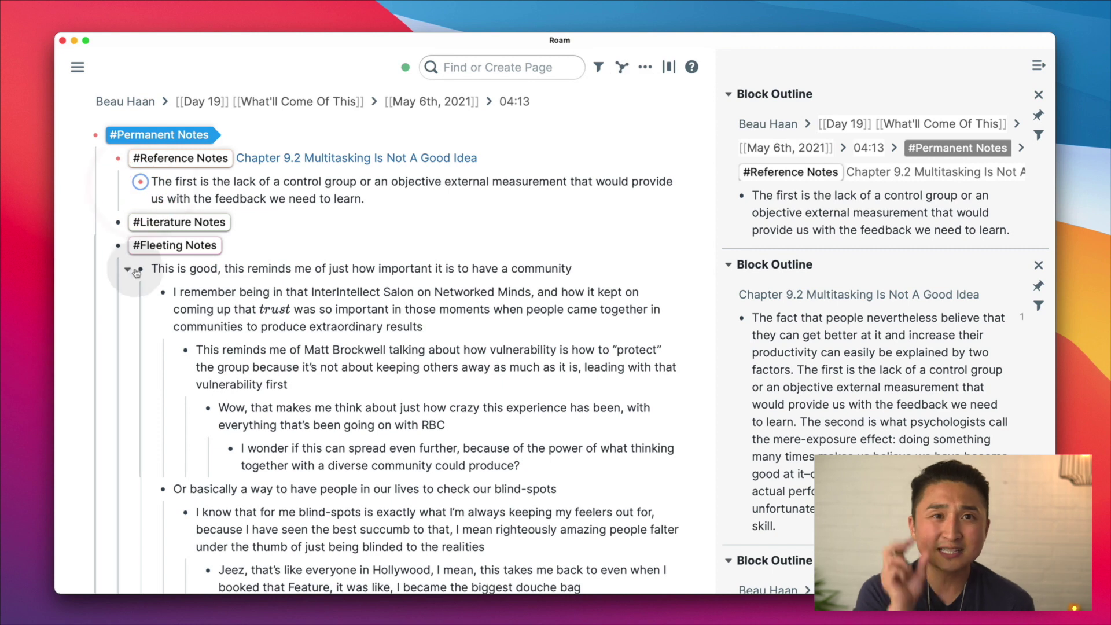
Focus on the #Fleeting Notes block and add "This is fascinating!" under the new-pivot block, above the Hello RBC block.
click(118, 246)
scroll(457, 314, down, 15)
scroll(457, 314, down, 2)
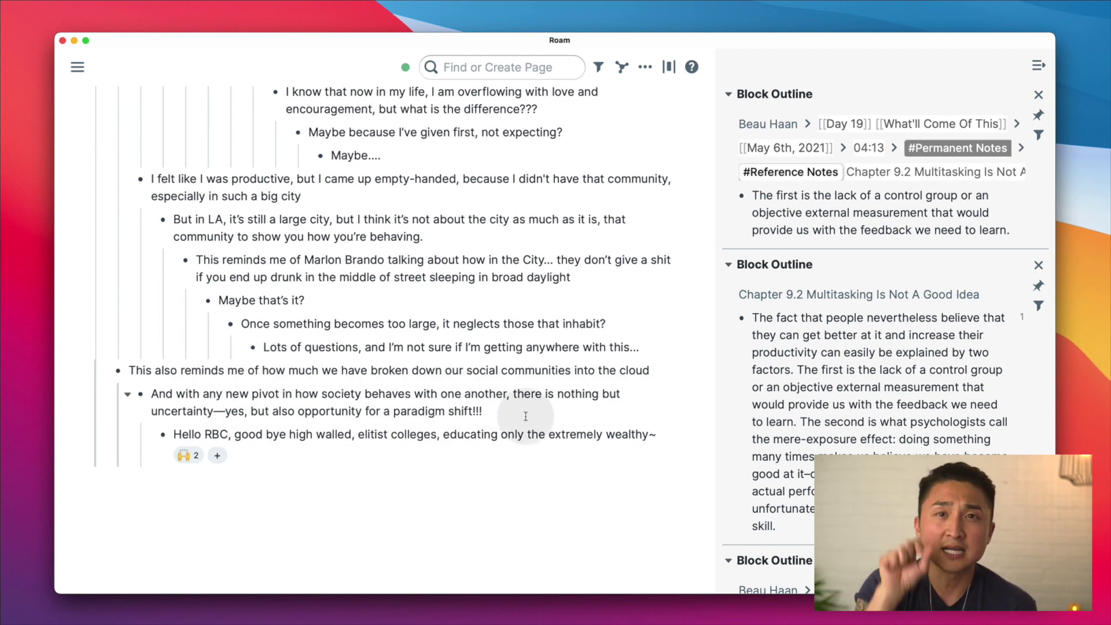
drag(508, 420, 525, 412)
click(524, 452)
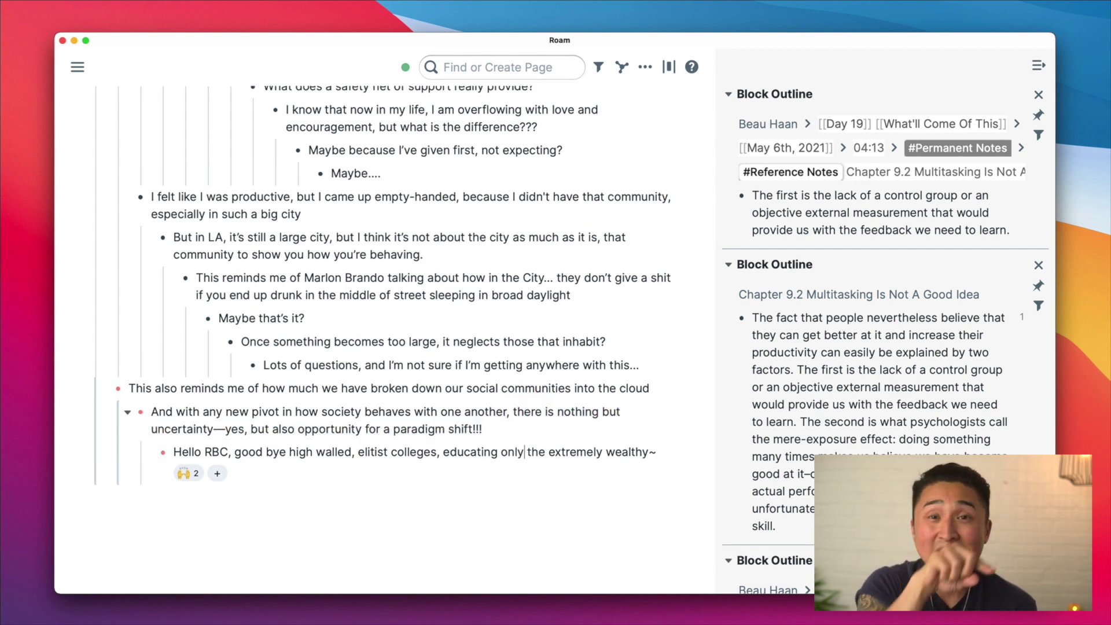
key(Return)
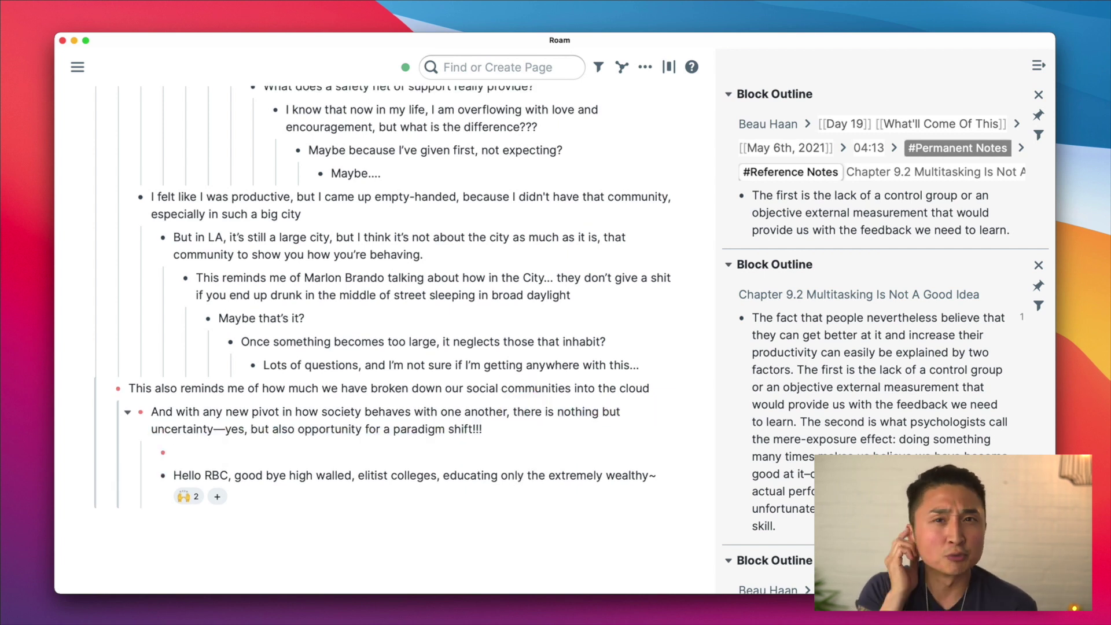
text(This is fascinating!)
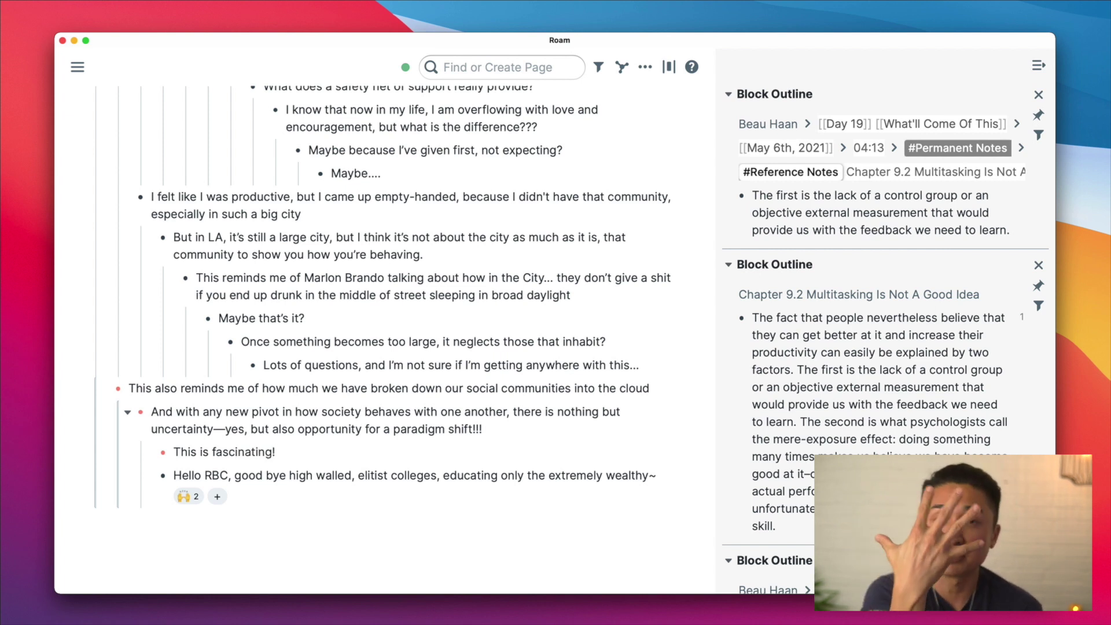
Nest one level deeper "I mean, if this is right, then the whole idea of bringing together people to write collectively, vulnerably, the implications of this is huge!".
key(Return)
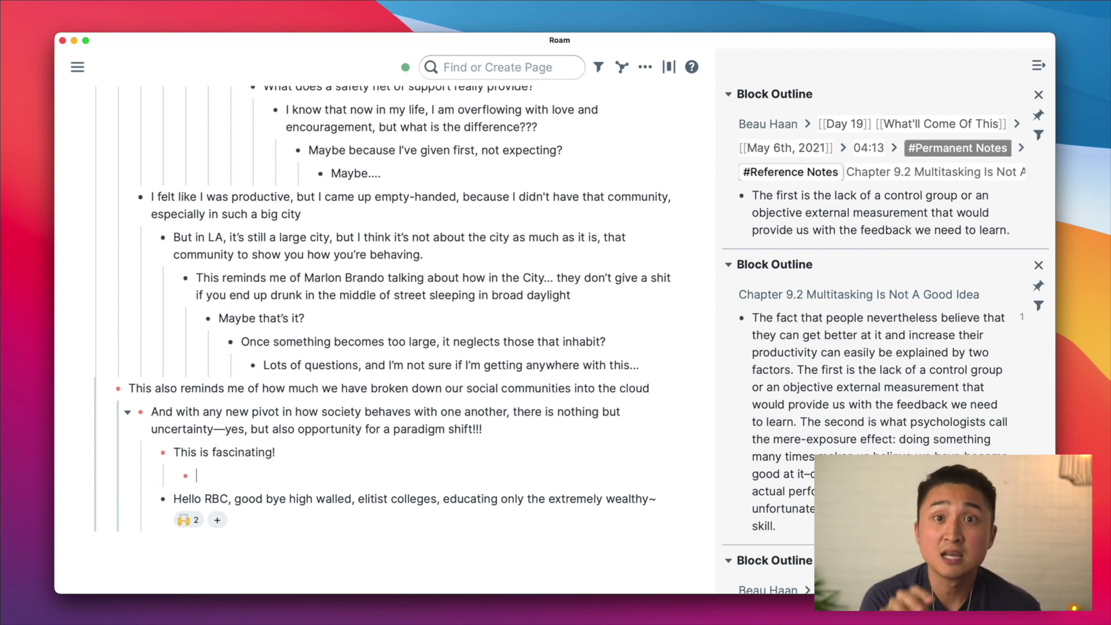
text(I mean, if this is)
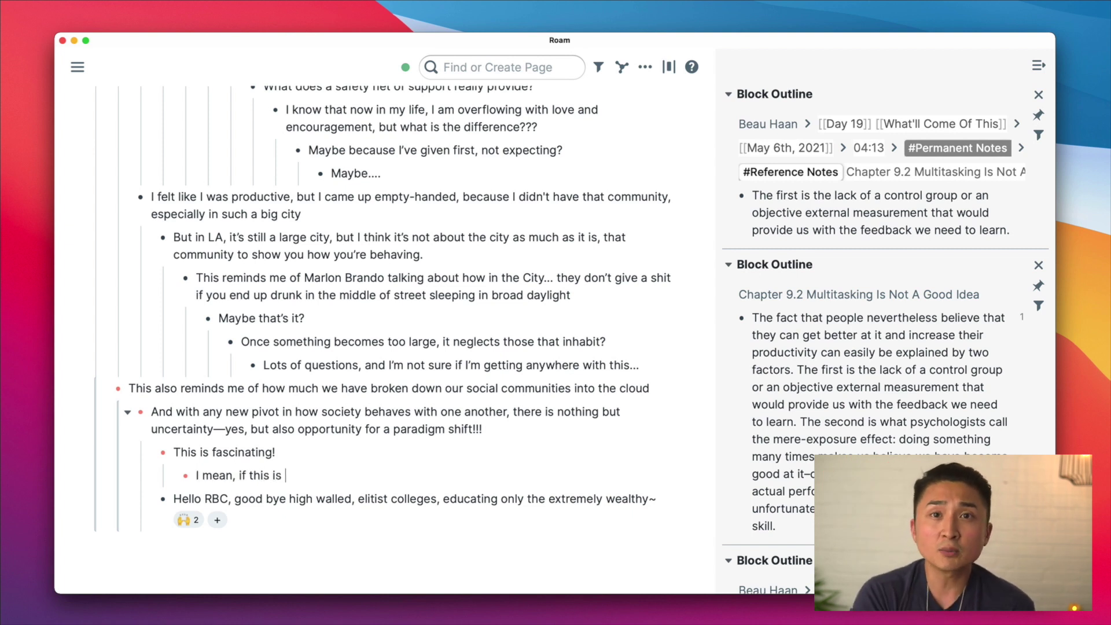
text( ri)
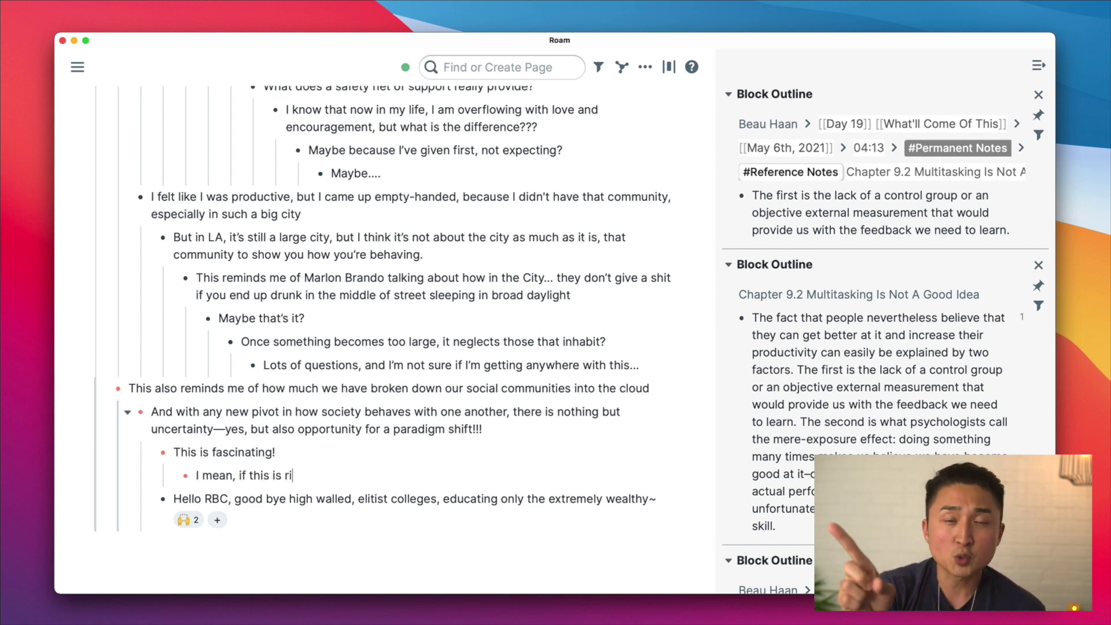
text(ght, then the whole)
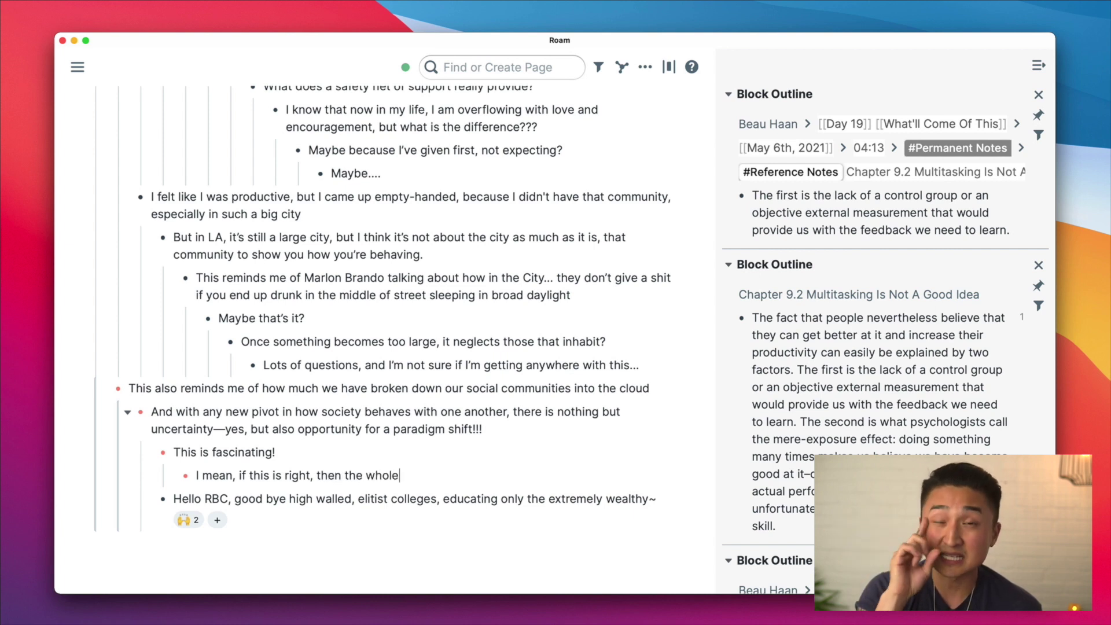
text( idea of brining)
key(alt+BackSpace)
text(bringin)
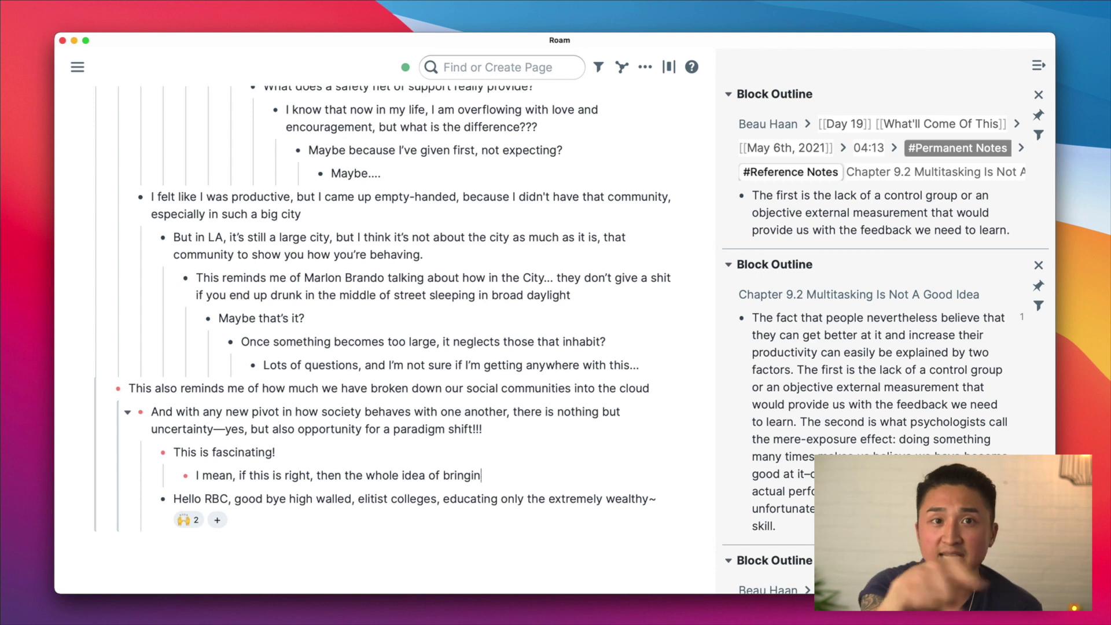
text(g together people )
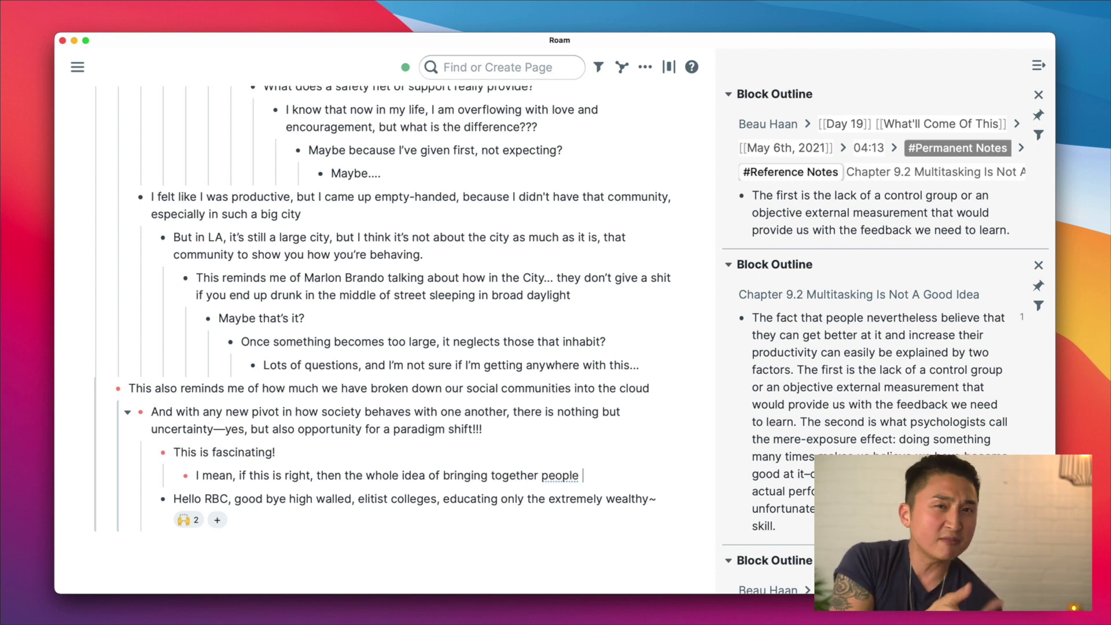
text(to )
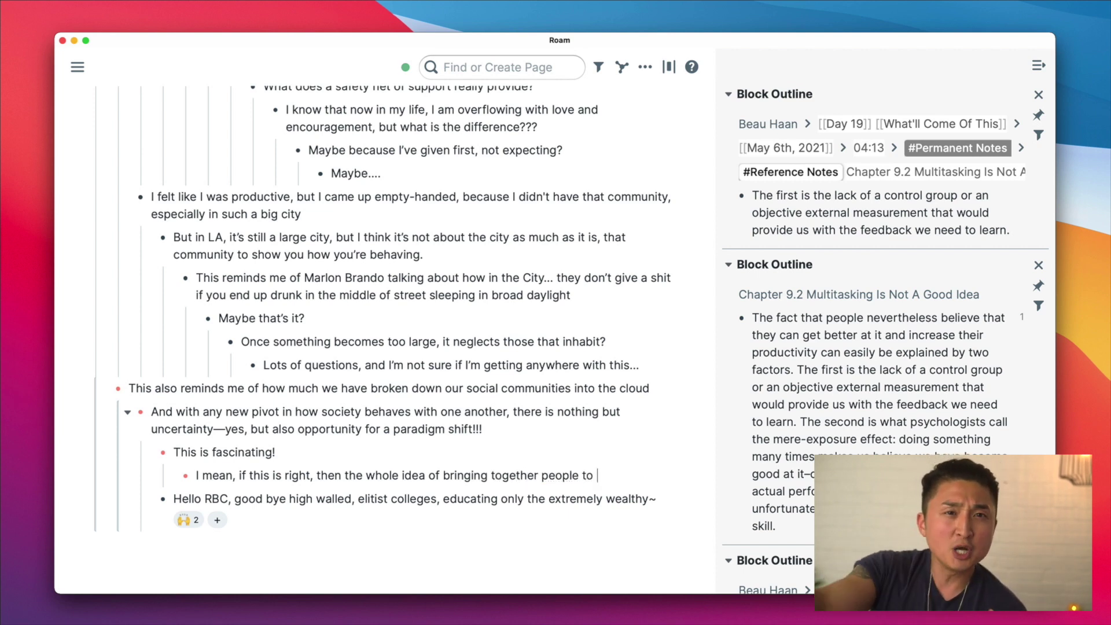
text(write collectively, vulnerably, the implications of this is h)
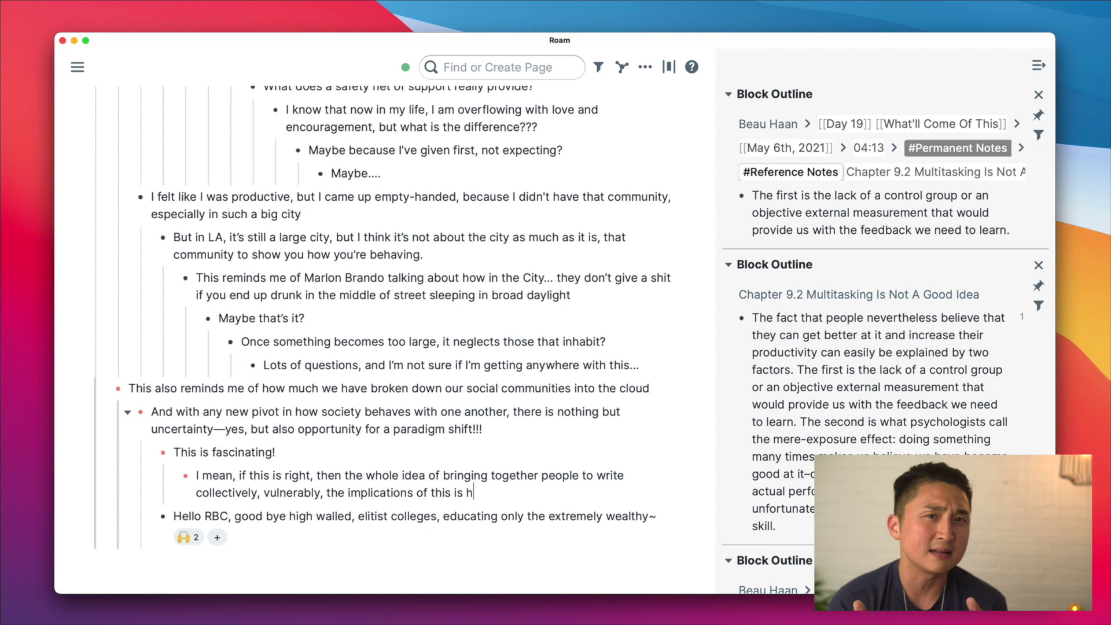
text(uge!)
Nest a block under that one reading "This really makes me think that the solution is always at hand... if only we look for them".
key(Return)
key(Tab)
text(This )
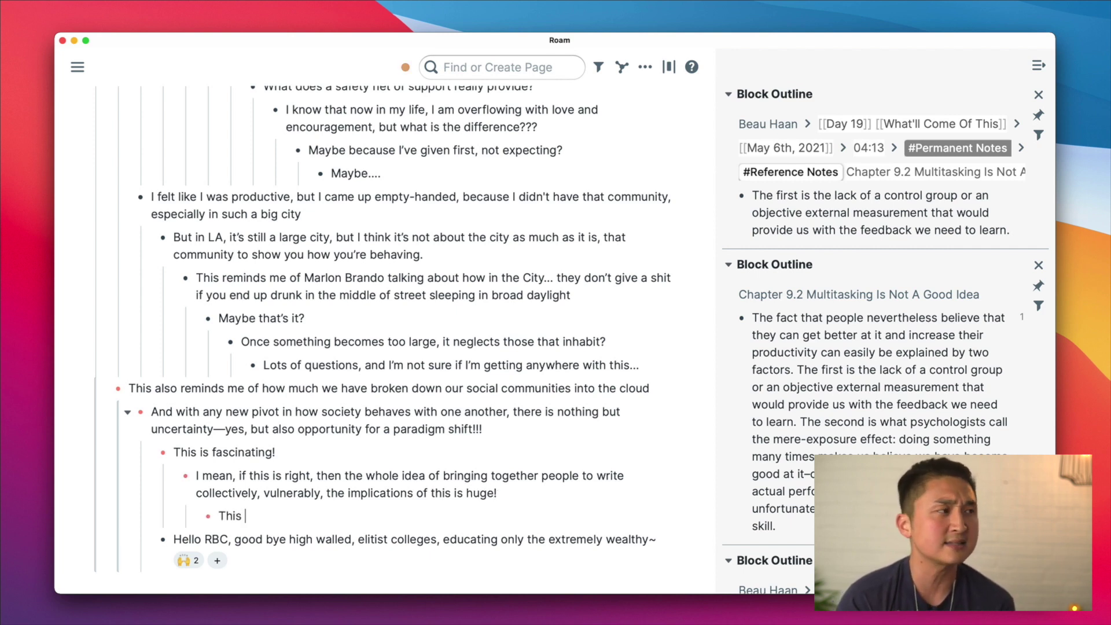
text(really makes me think )
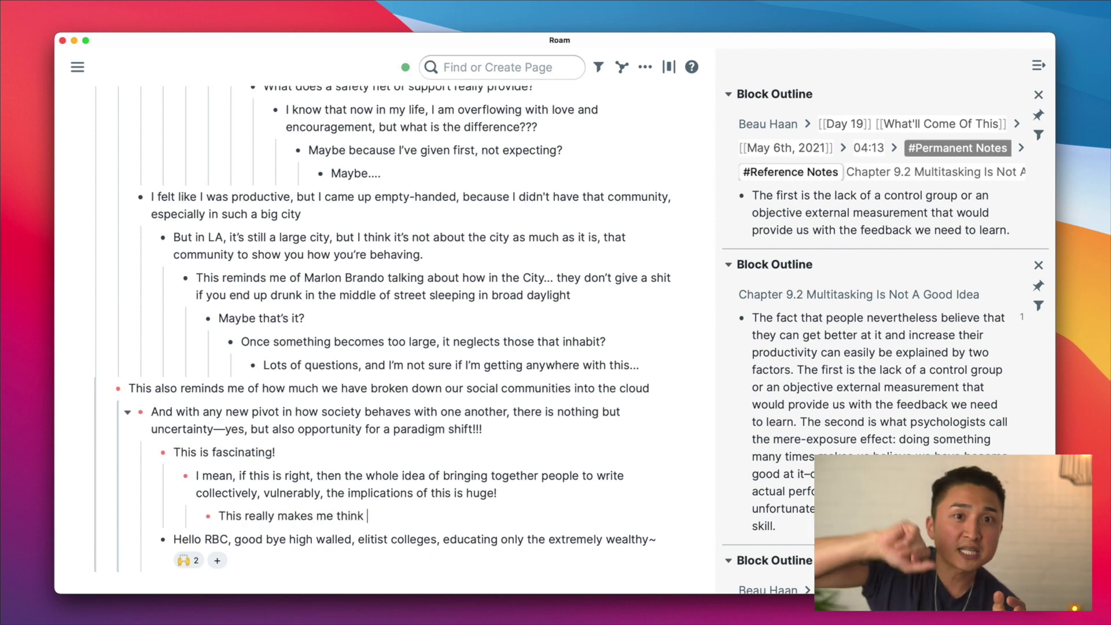
text(that the solut)
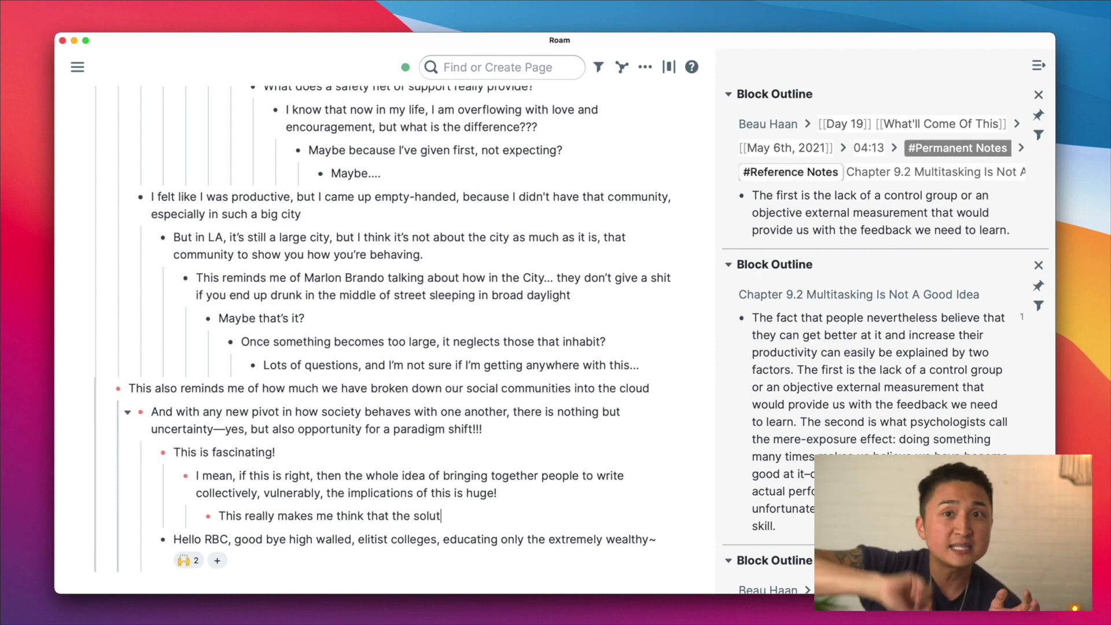
text(ion is always at han)
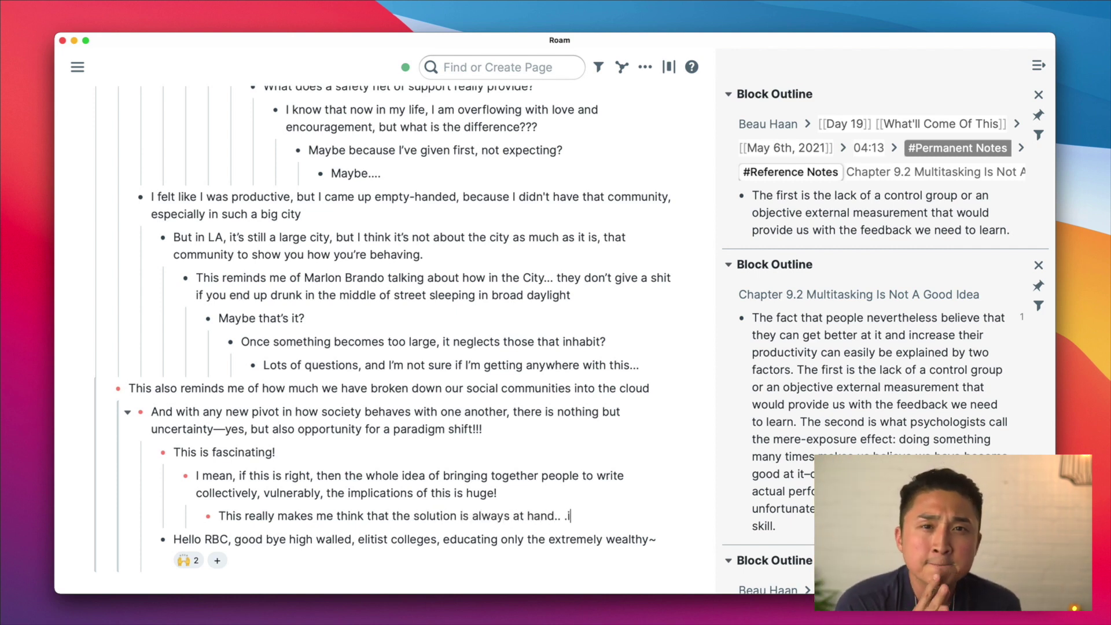
text(d... if only we look for them)
Add a nested block: "This whole idea of a paradigm shift is interesting, and I'm wondering if the work that we're doing right now, is part of that?".
key(Return)
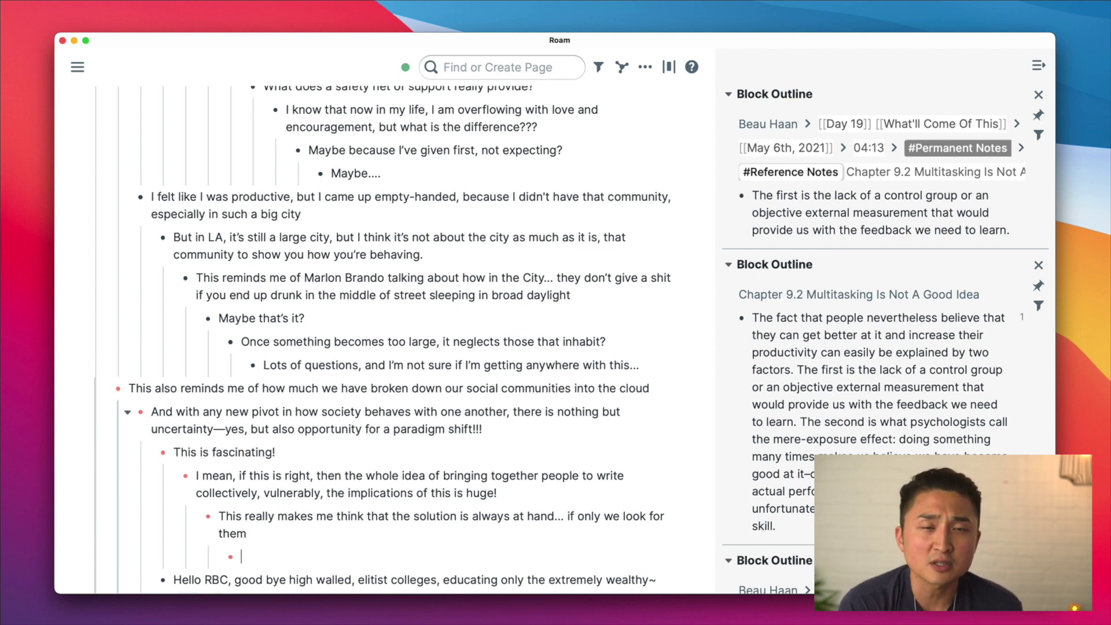
text(parThes whole idea of a pa)
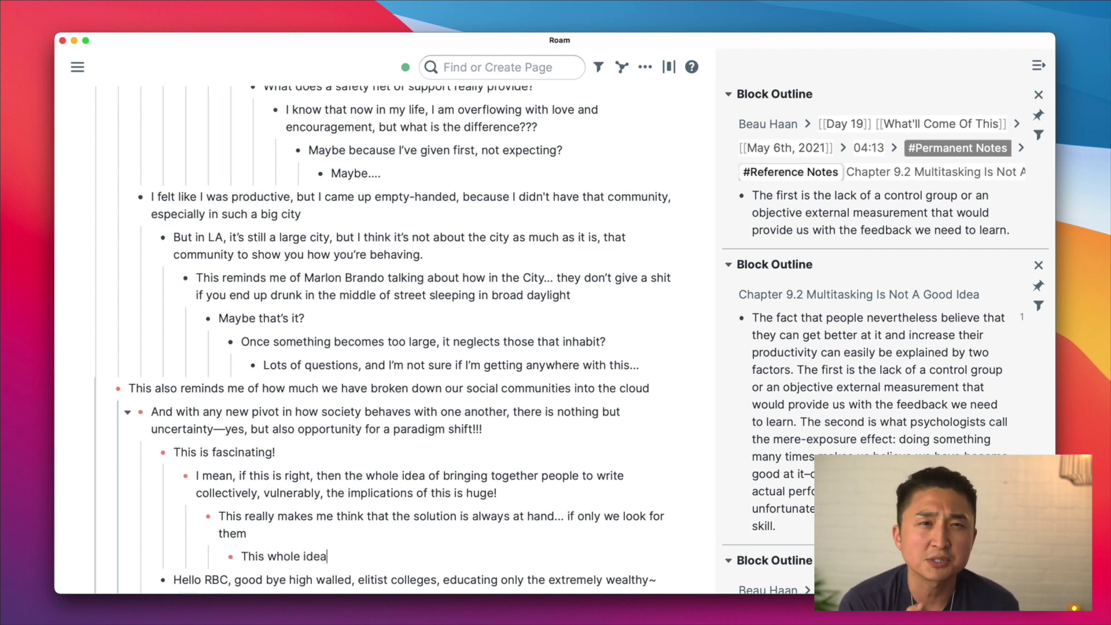
text(radigm s)
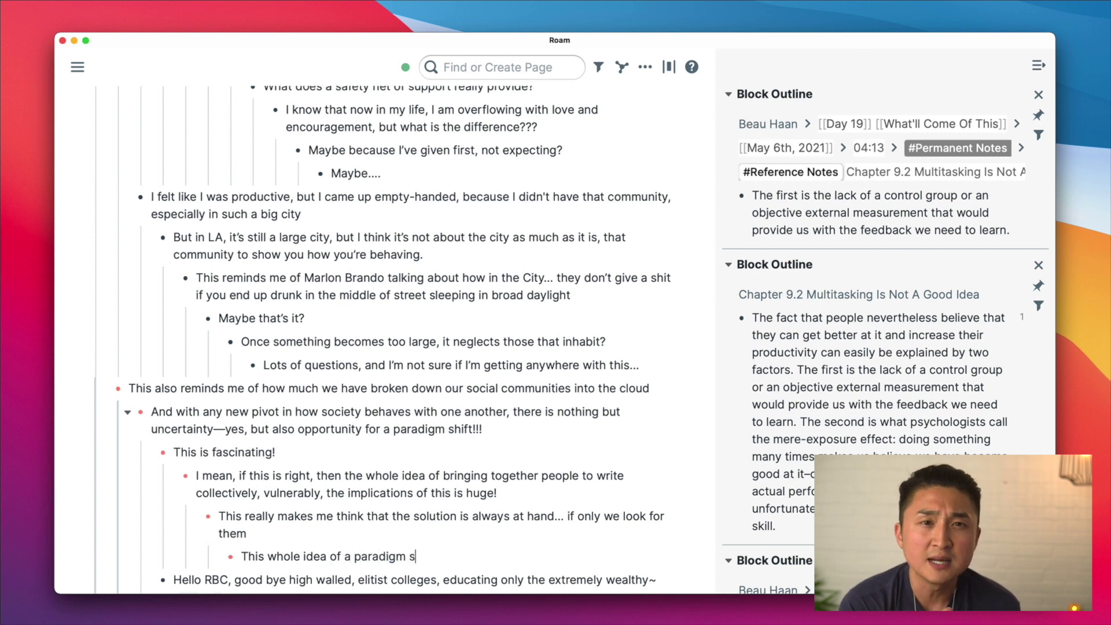
text(hift is interesting, and I'm worn)
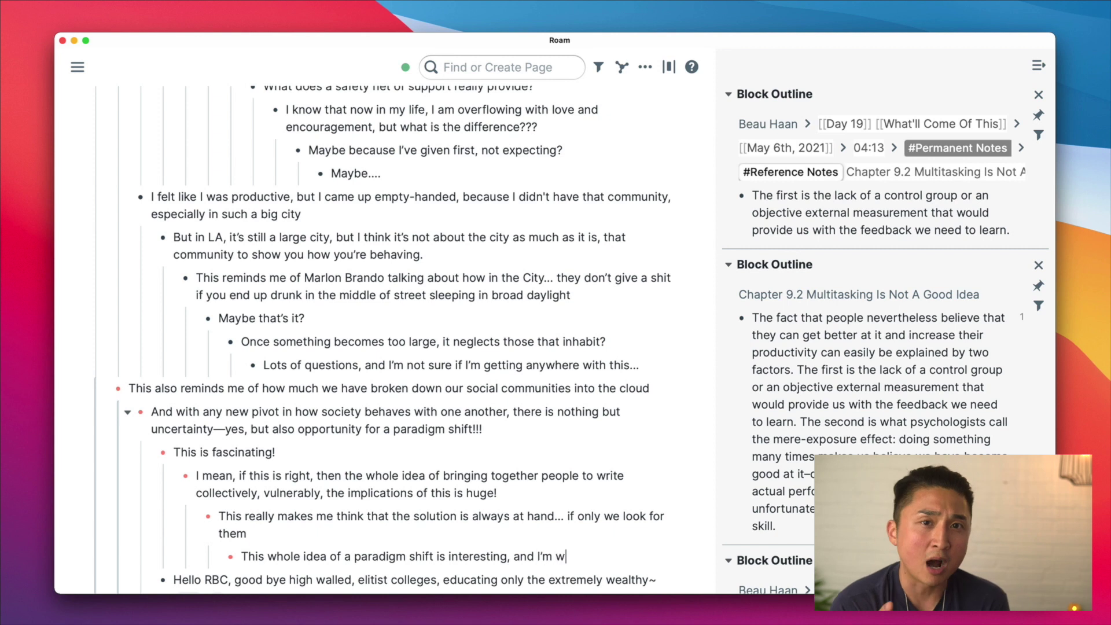
key(BackSpace)
text(eri)
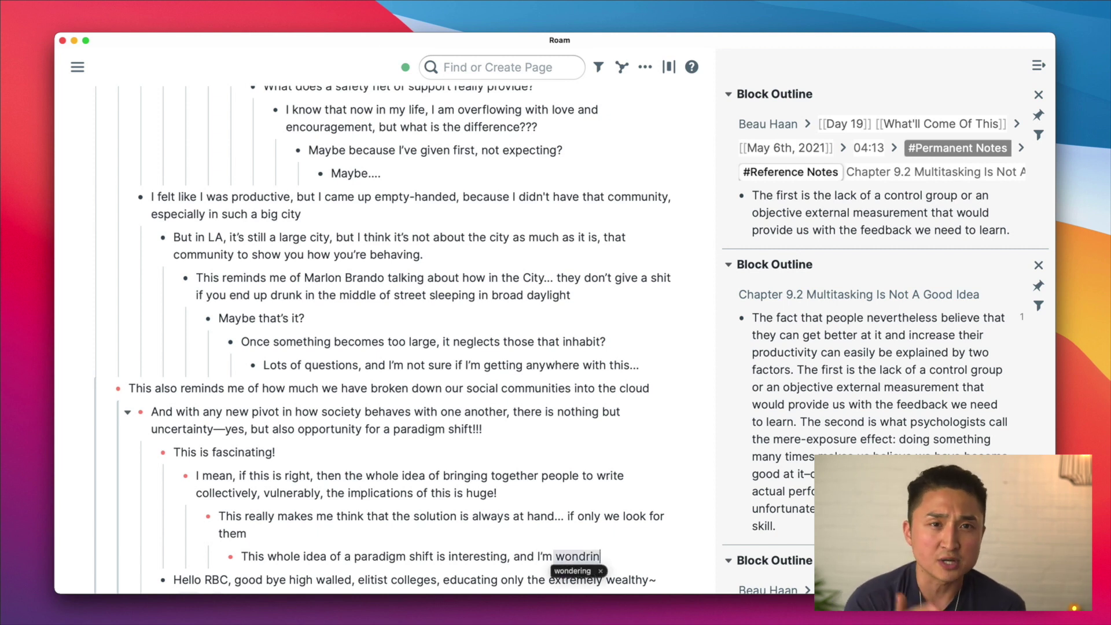
text(ng if the work th)
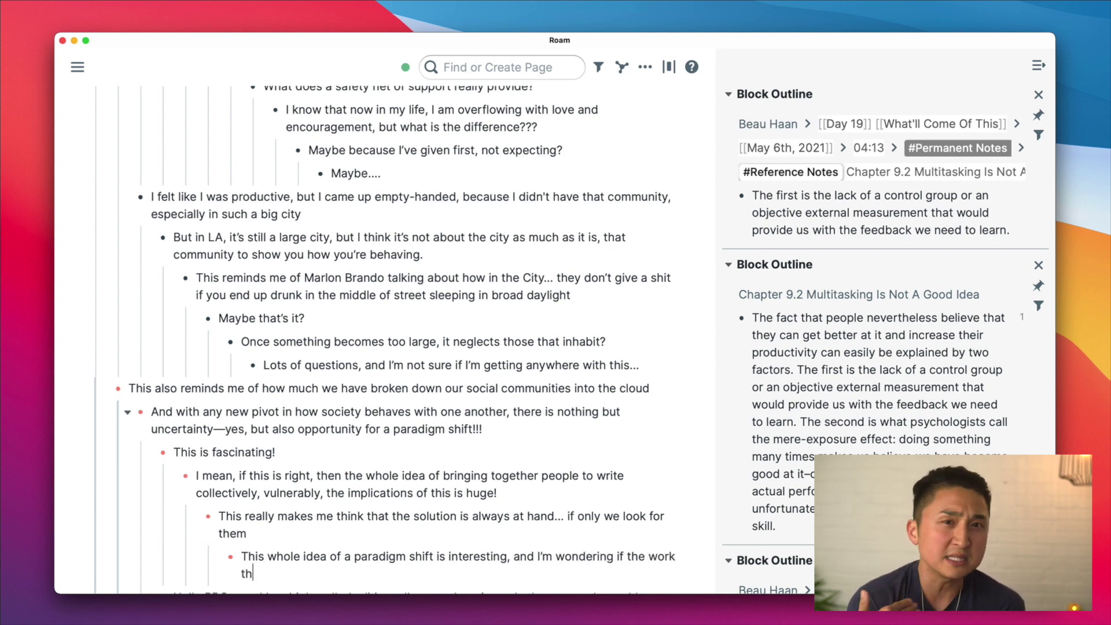
text(at we're doing right )
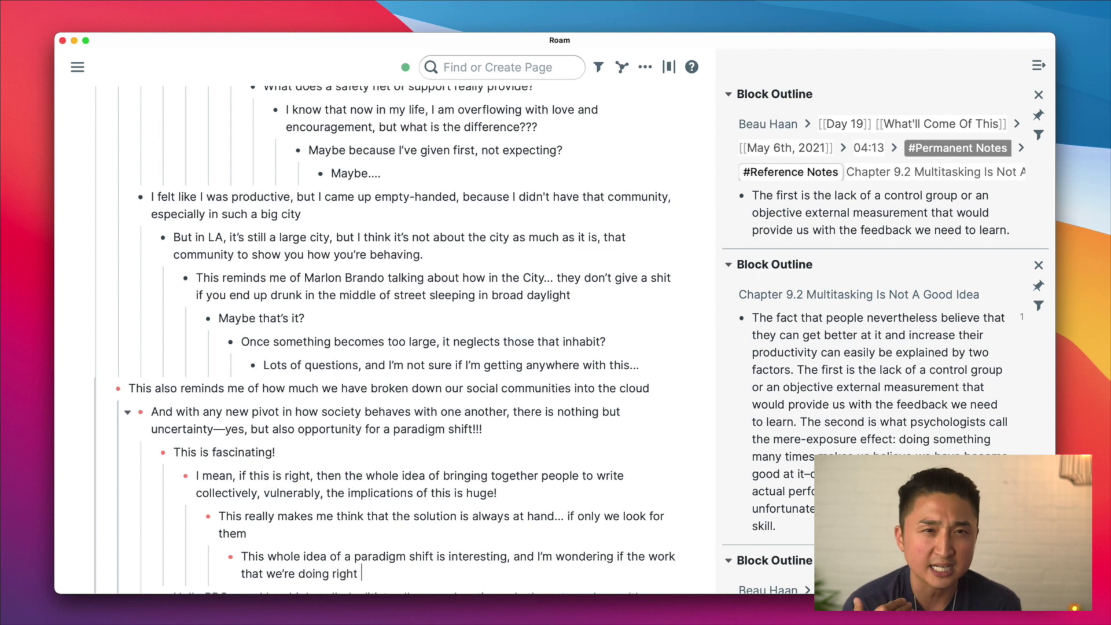
text(now, is part of tha)
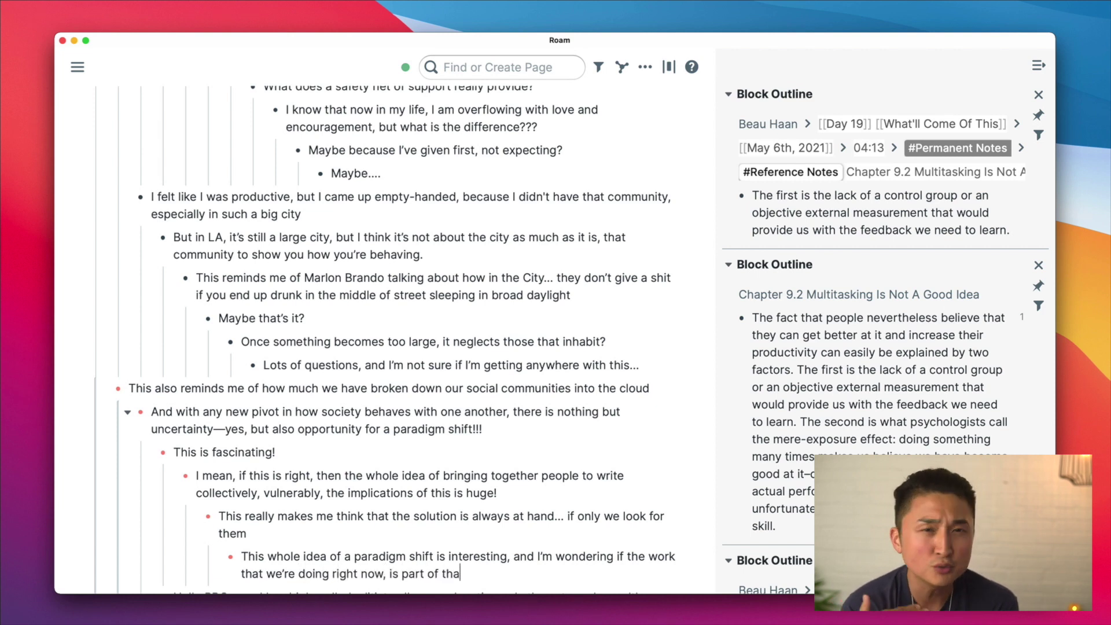
text(t?)
Nest under the paradigm shift question "I mean, there's been way too many times, where I've felt this emanating from the group".
scroll(556, 354, down, 5)
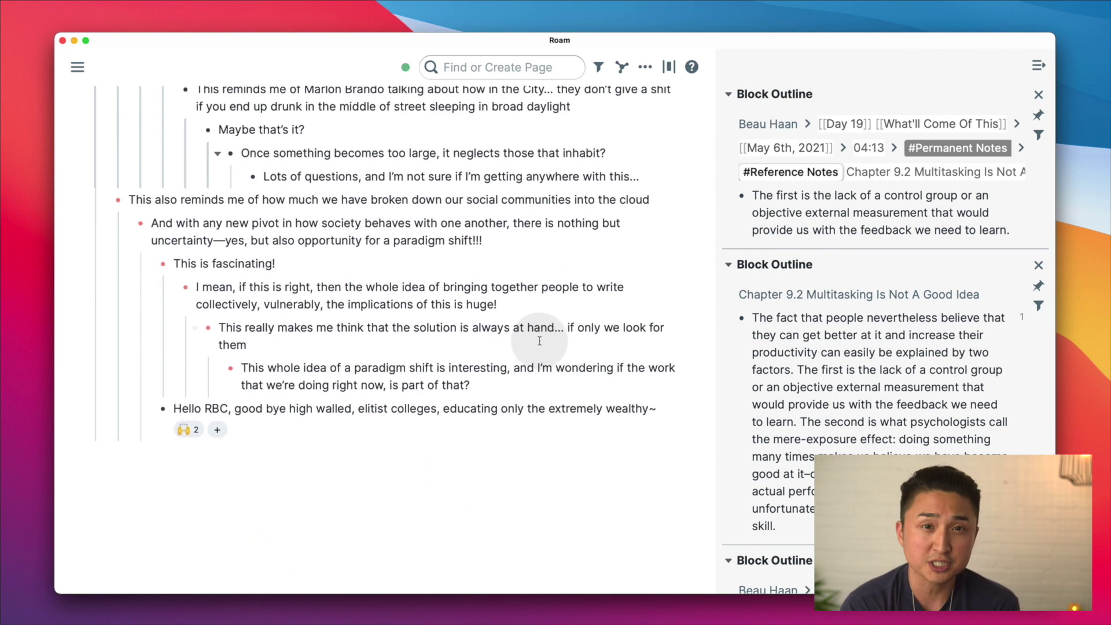
key(Return)
key(Tab)
text(I mean, )
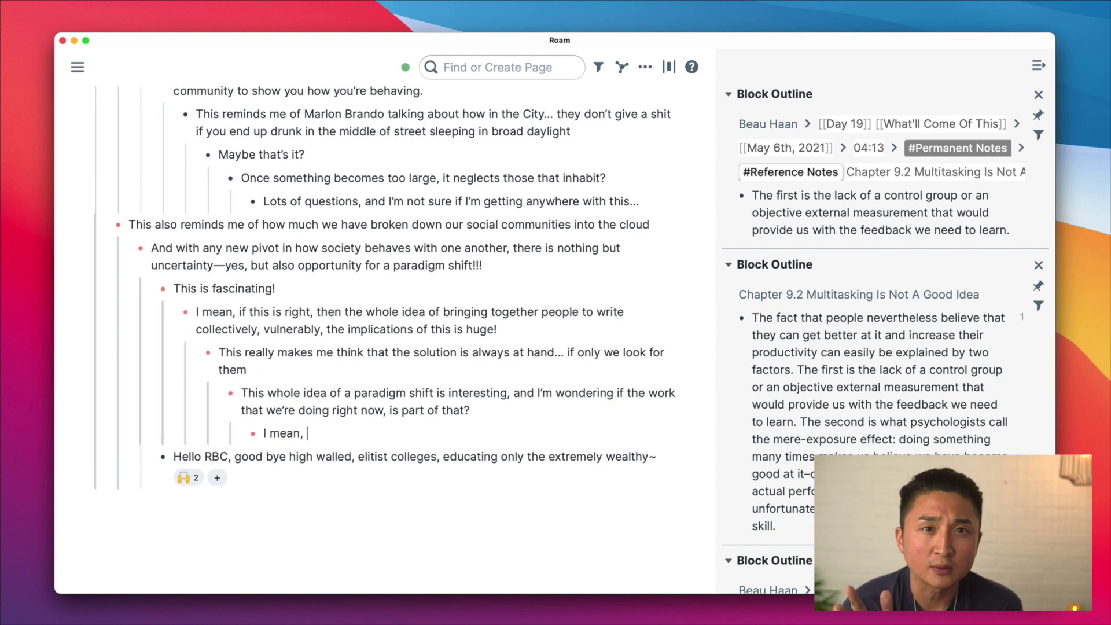
text(there's been way too many times, wh)
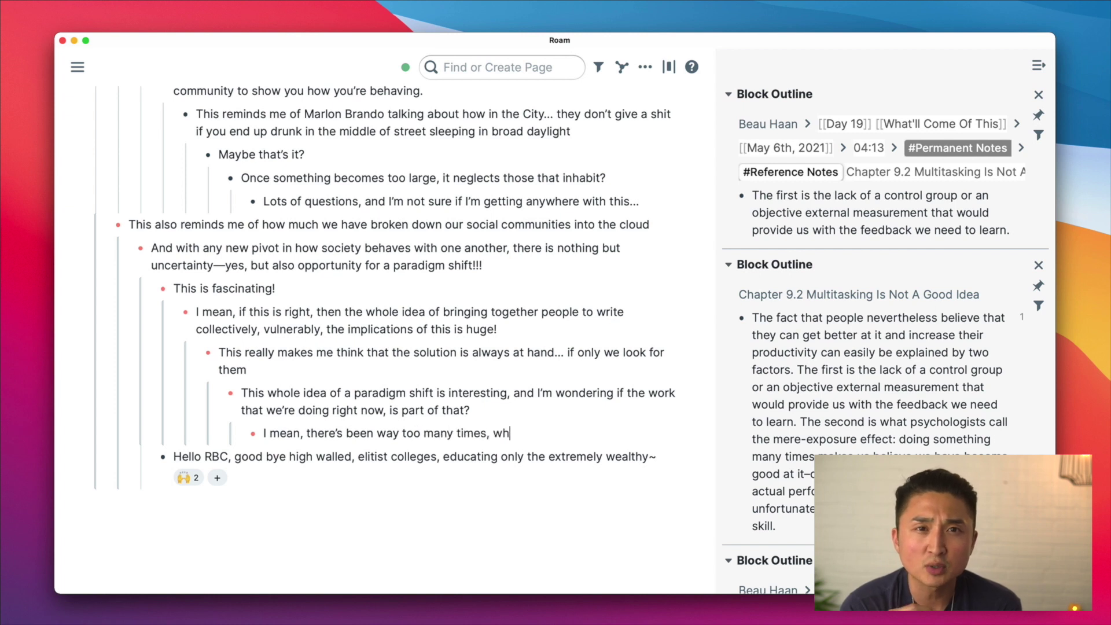
text(ere I've felt th)
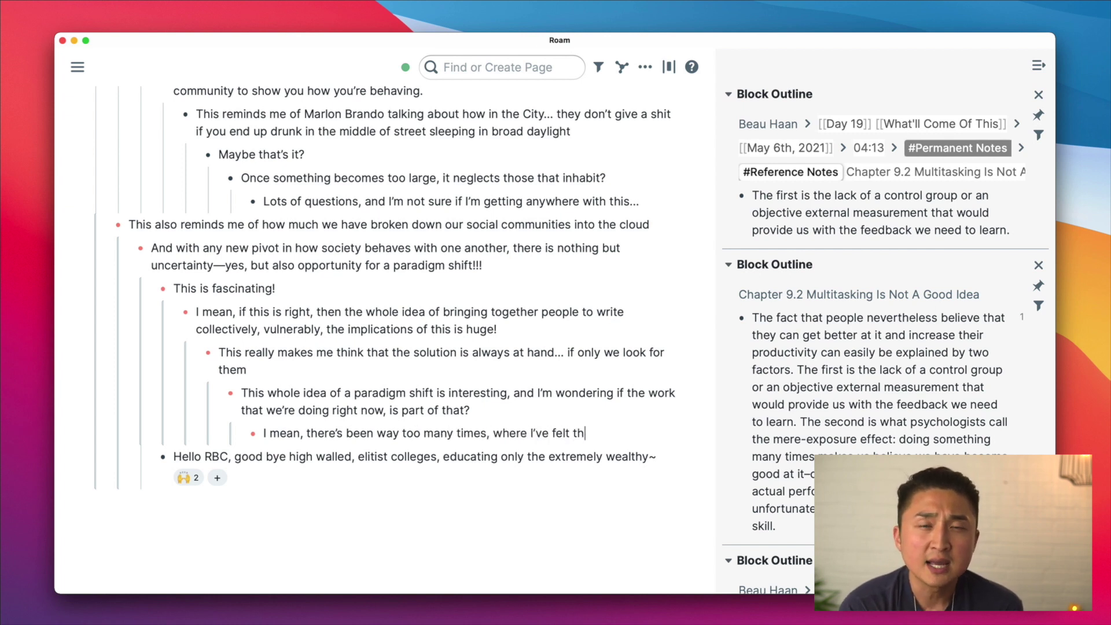
text(is eman)
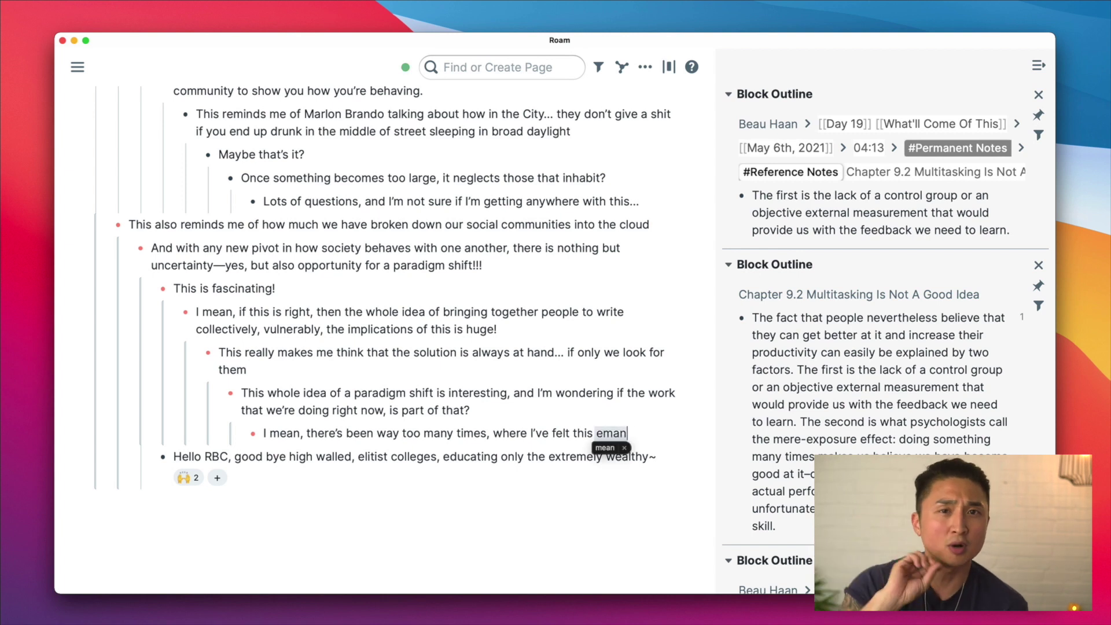
text(anting )
text(for )
text(rom the group)
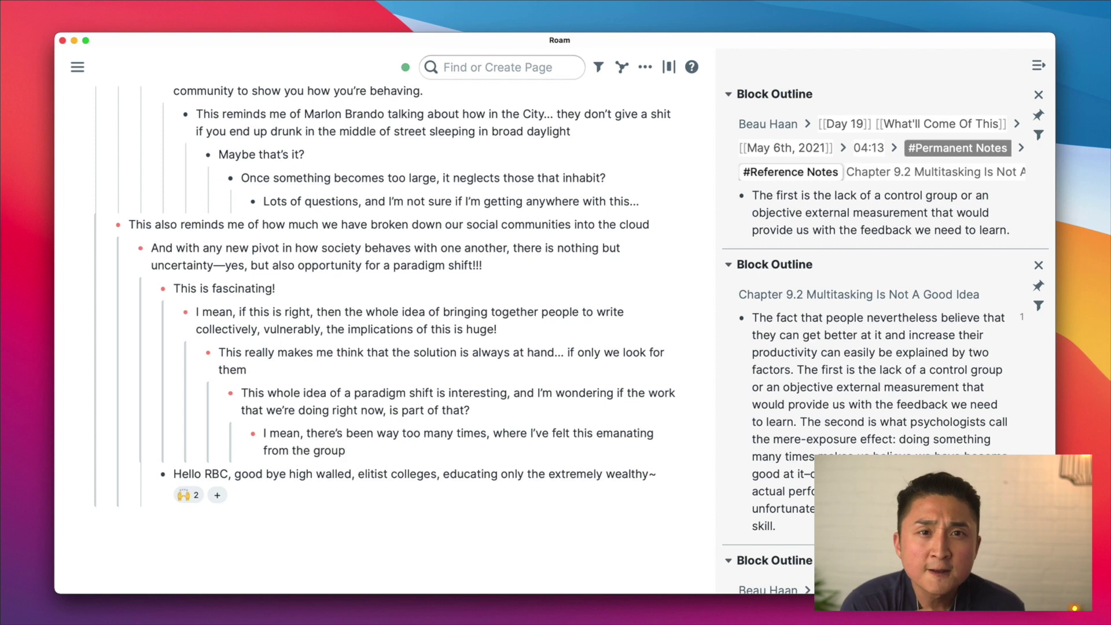
Nest a block under the "Hello RBC" block starting "This is so interesting because I know that the horror stories that I've been told".
click(657, 474)
key(Return)
key(Tab)
text(Thi)
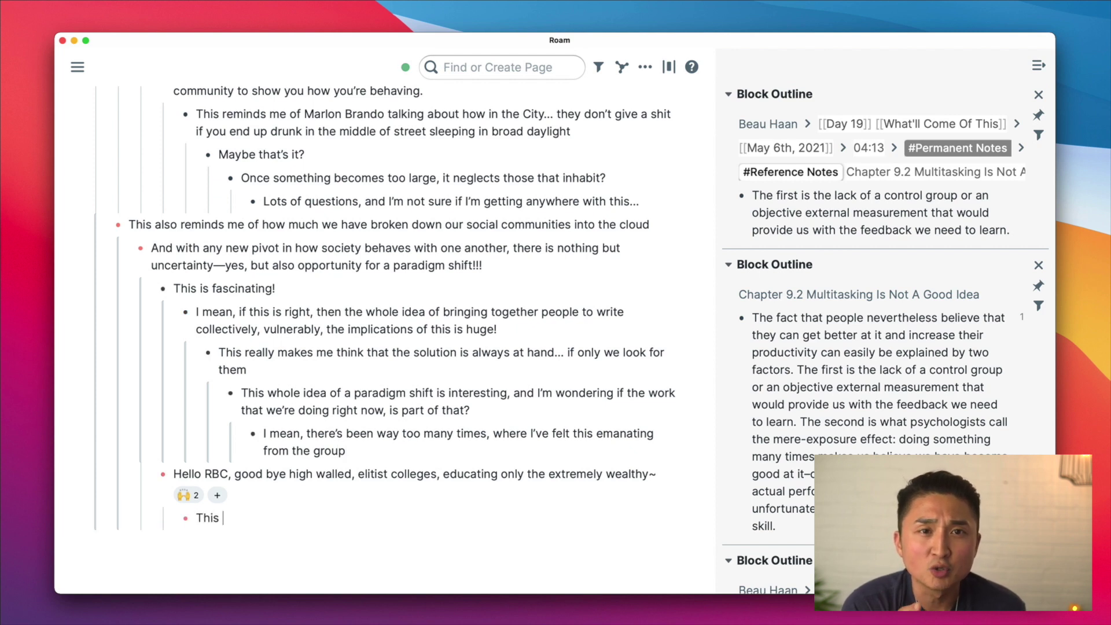
text(s is so inter)
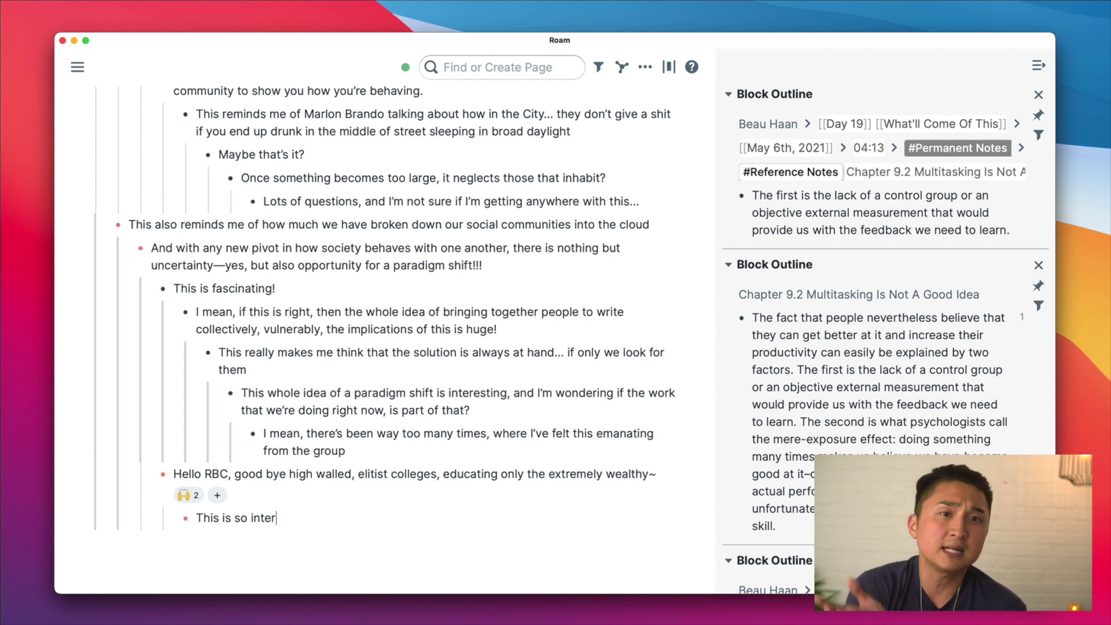
text(esting because I )
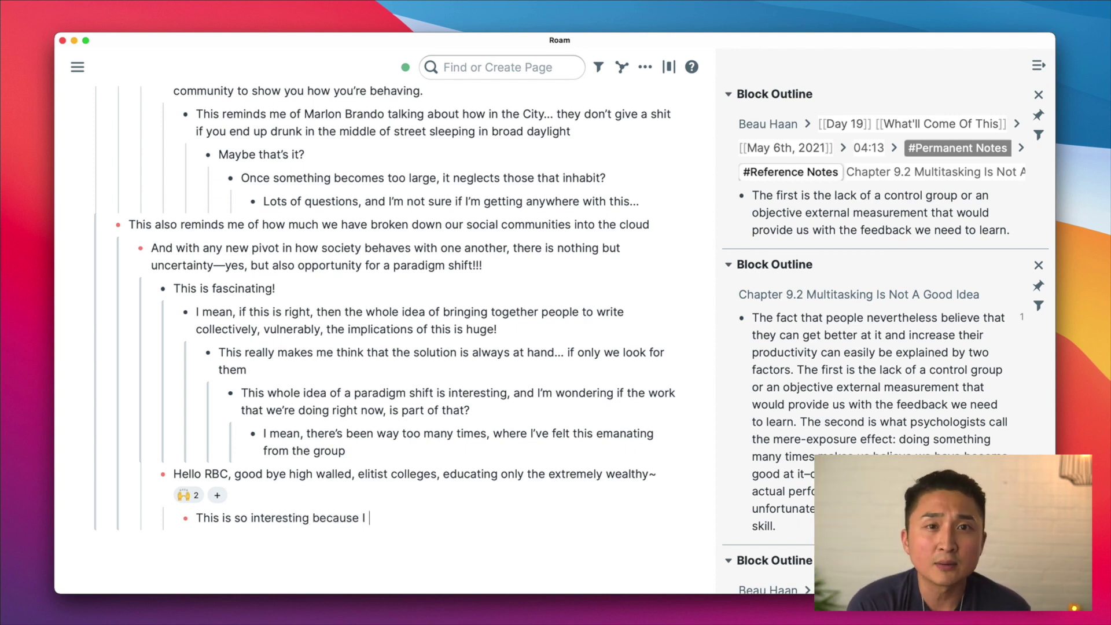
text(know that )
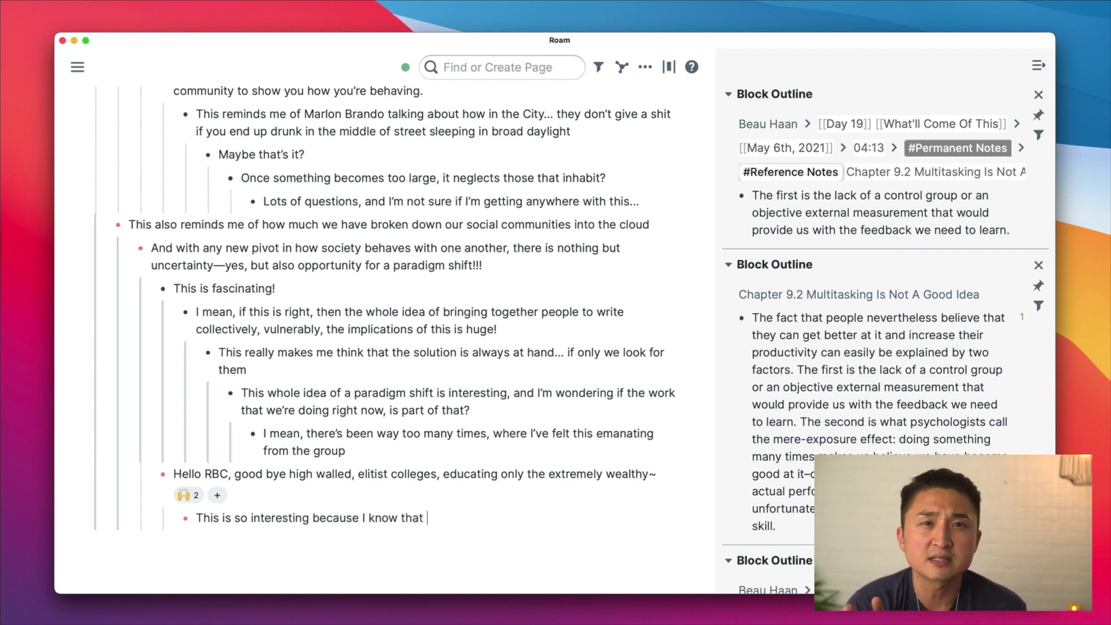
text(the )
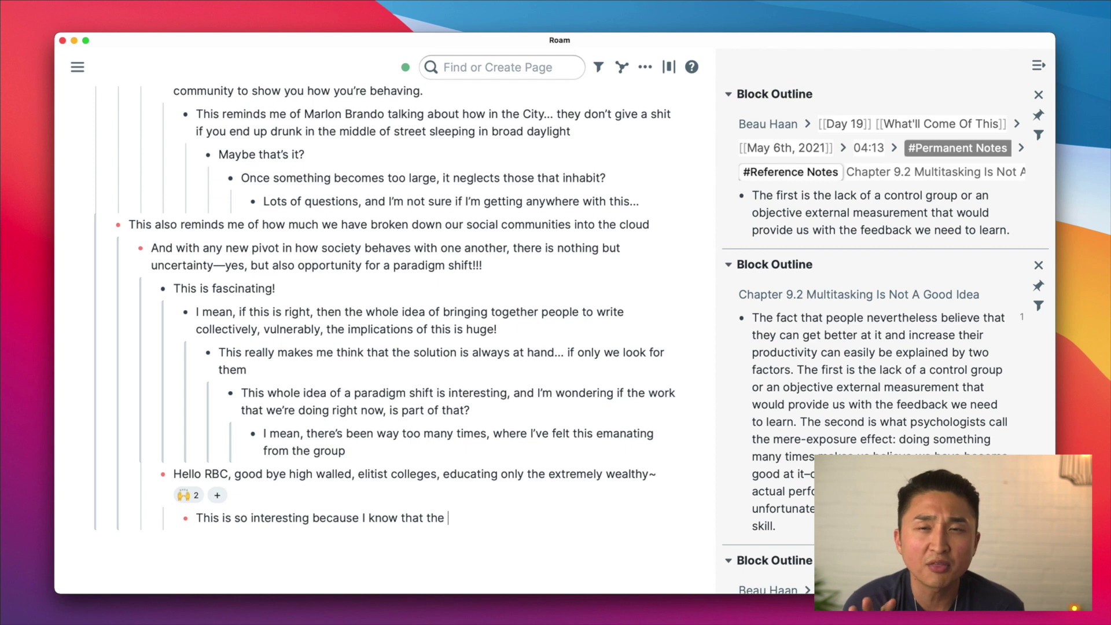
text(horror stories t)
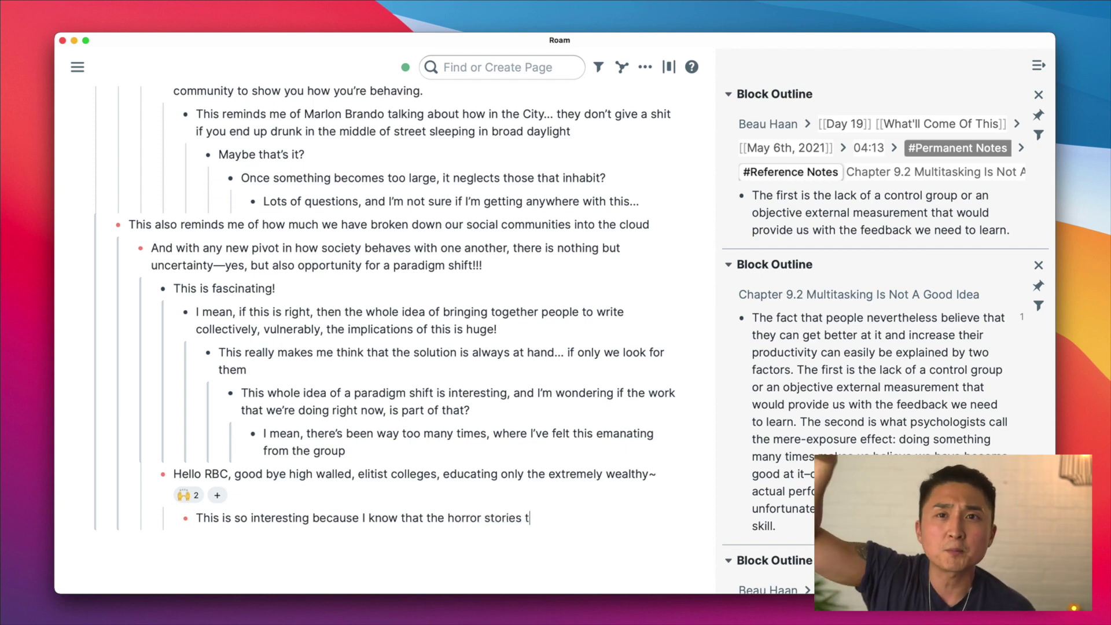
text(hat I've been told )
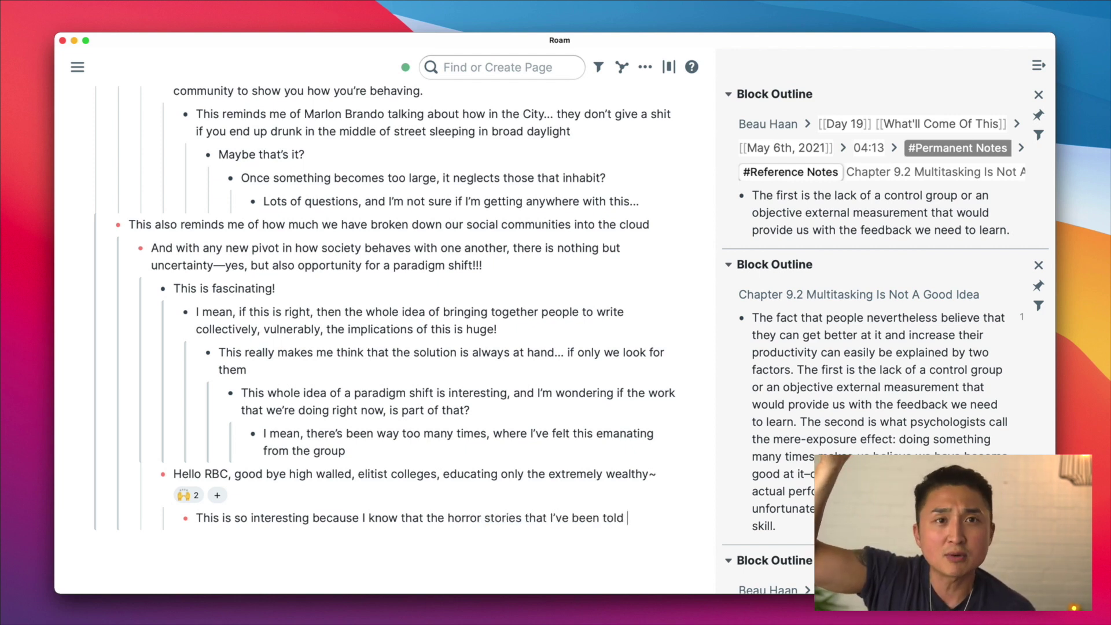
Complete the horror stories block with "about the indentured servant idea of higher education is so pressing".
text(about tthe)
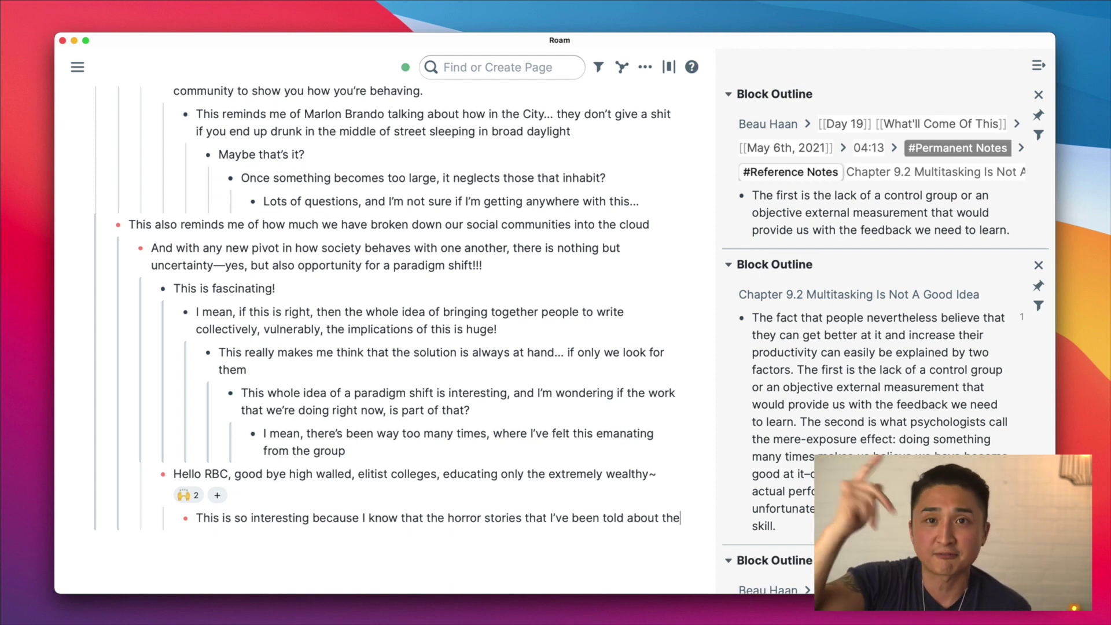
text( indentur)
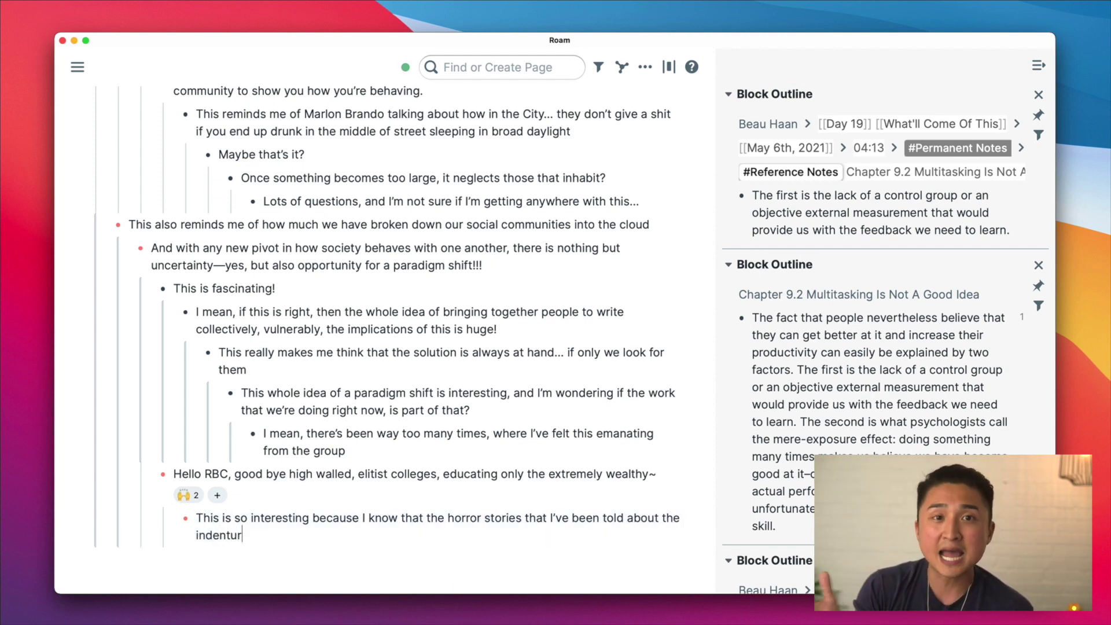
text(ed servan)
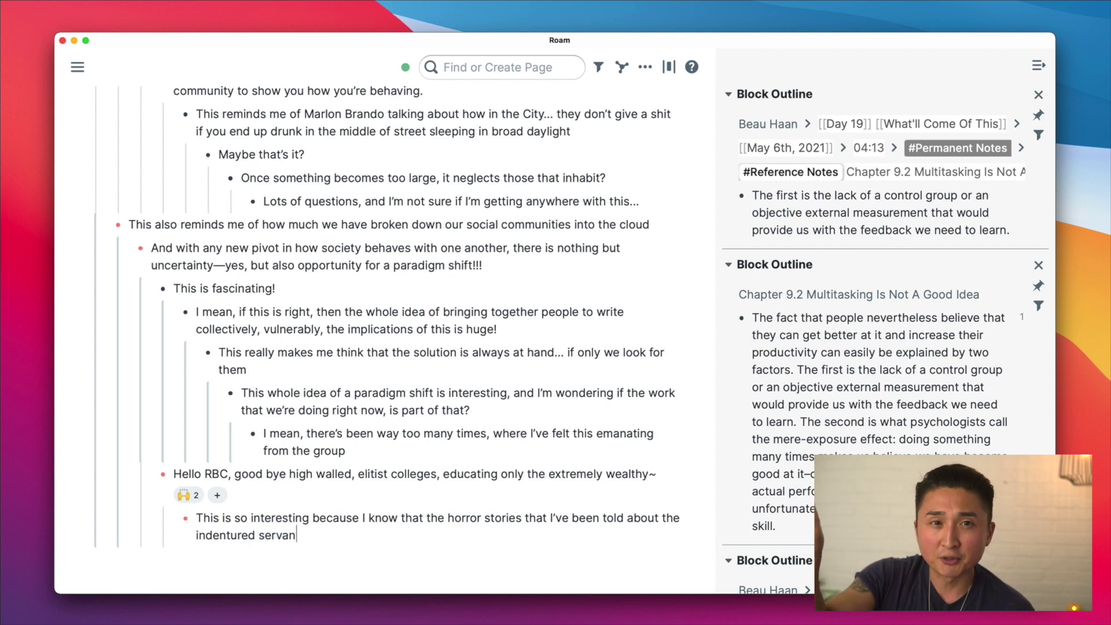
text(t)
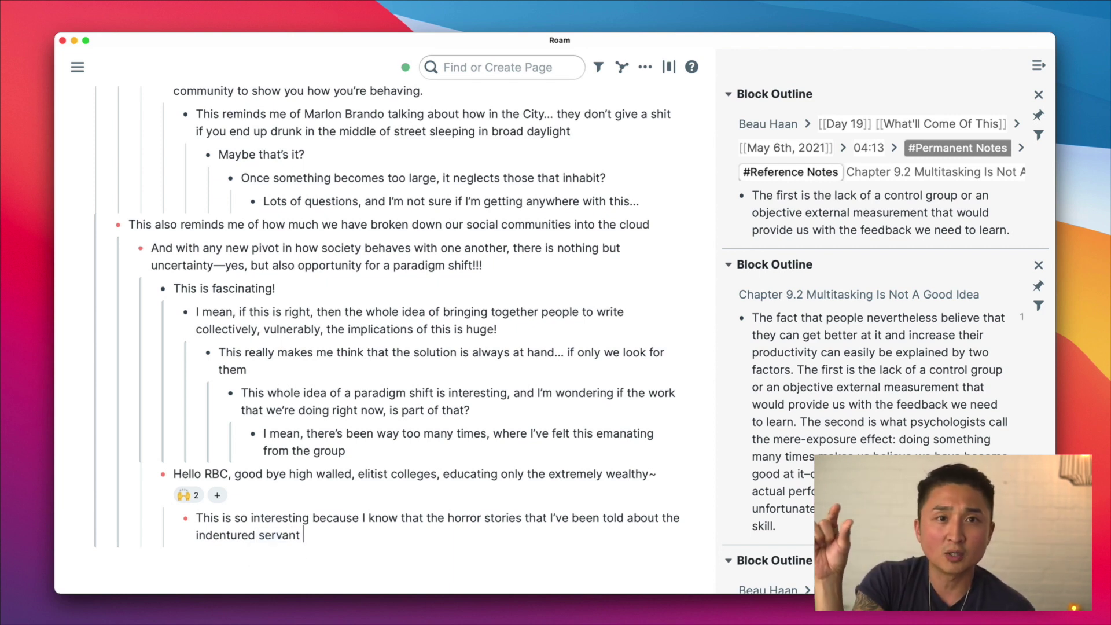
text( idea )
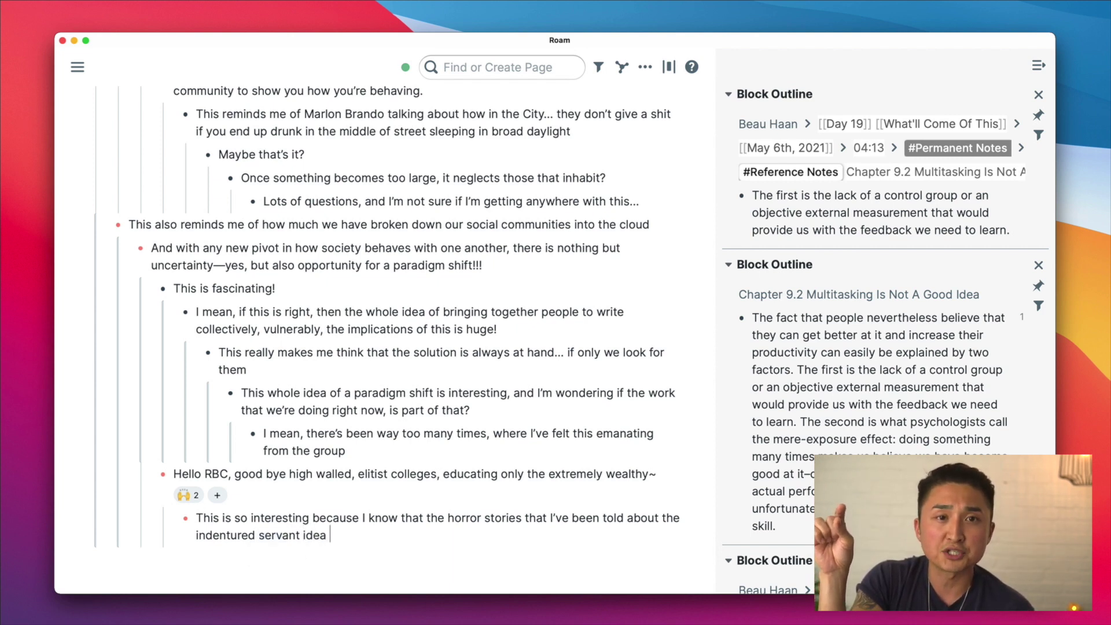
text(of higher ec)
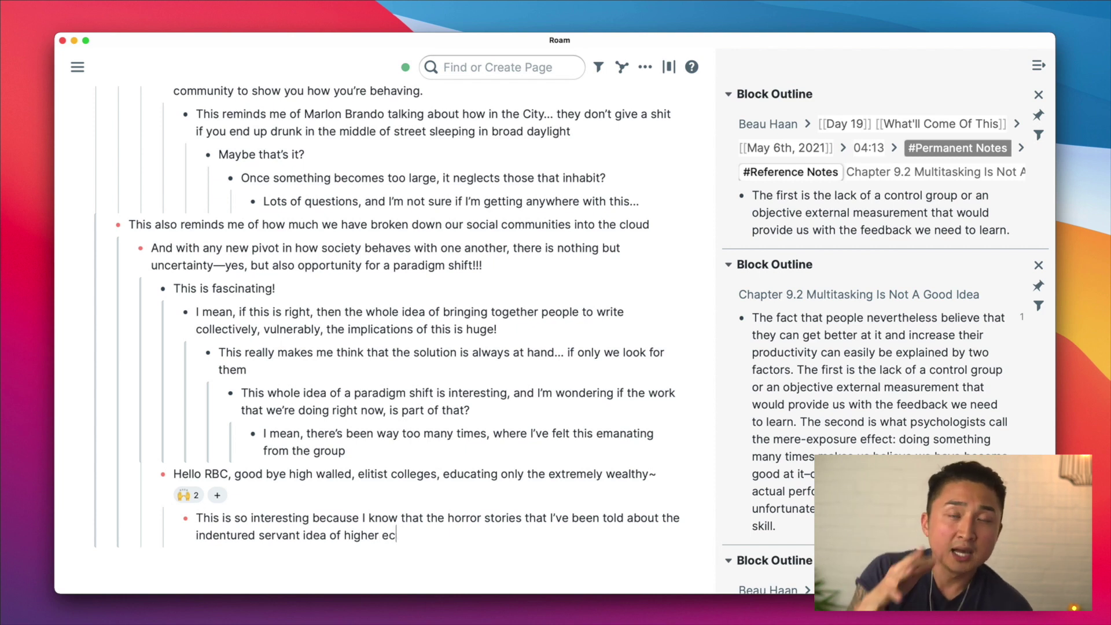
key(BackSpace)
text(ducation is so pres)
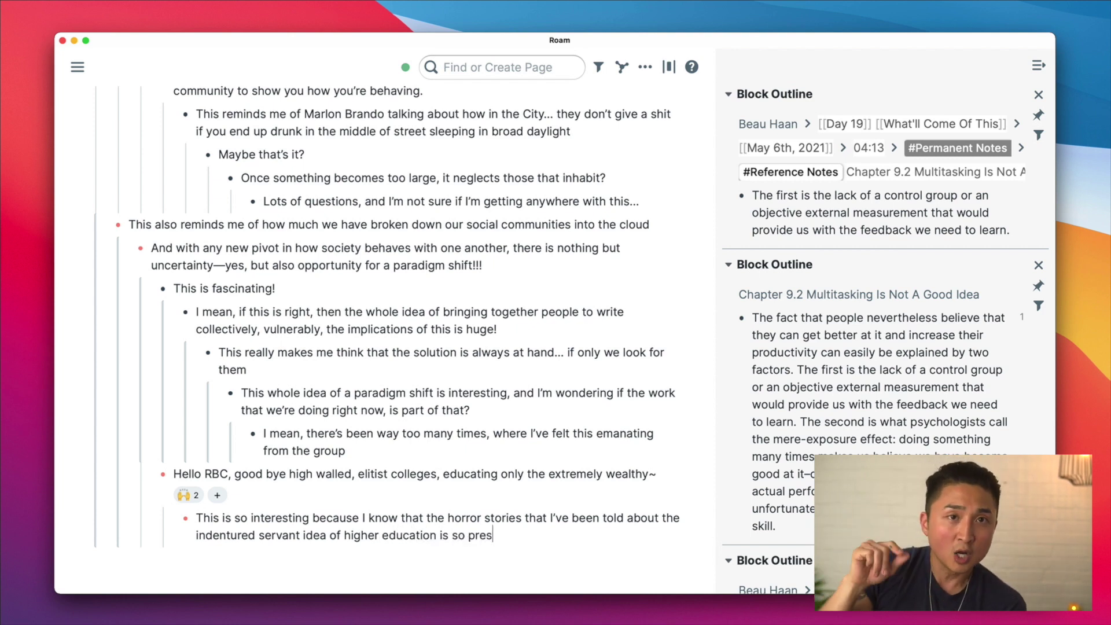
text(sing)
key(BackSpace)
key(BackSpace)
Nest one level deeper "I can't imagine what that would feel like to have such a looming overcast shadow over the prime years of our lives...".
key(Return)
text(I can't a)
key(BackSpace)
text(impinge)
key(alt+BackSpace)
text(imagine what that wo)
key(BackSpace)
text(would feel like to have such a looming over cast shadow over the prime years of our lives...)
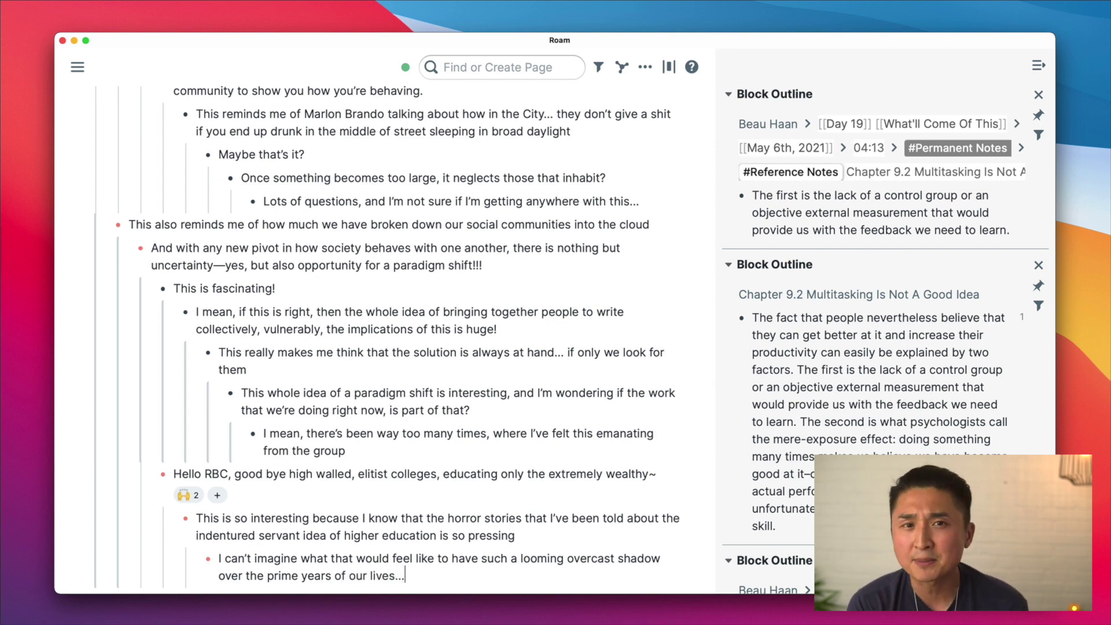
Add a nested block: "I think there's something about education and keeping things behind closed walls that makes me infuriated...".
key(Return)
key(Tab)
scroll(571, 404, down, 5)
text(I)
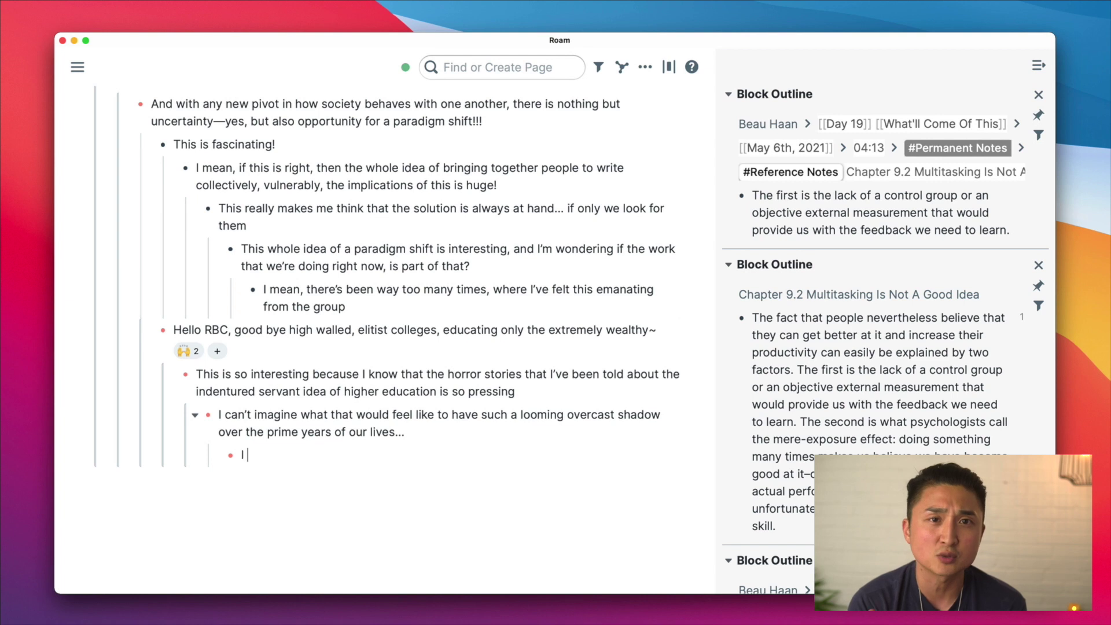
text( think there's something about edu)
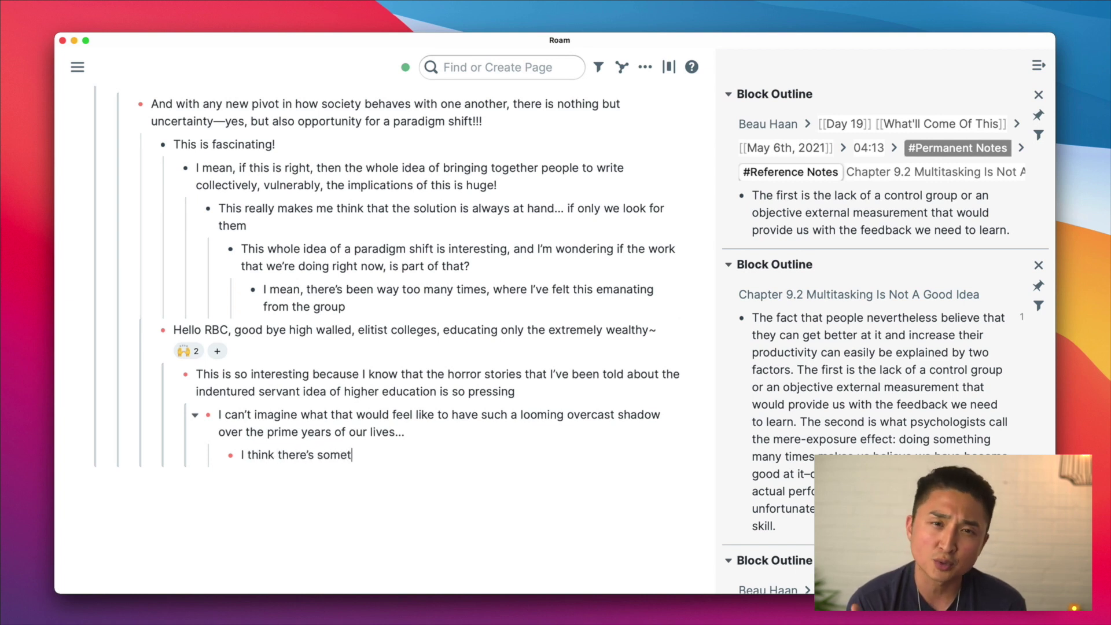
text(cation)
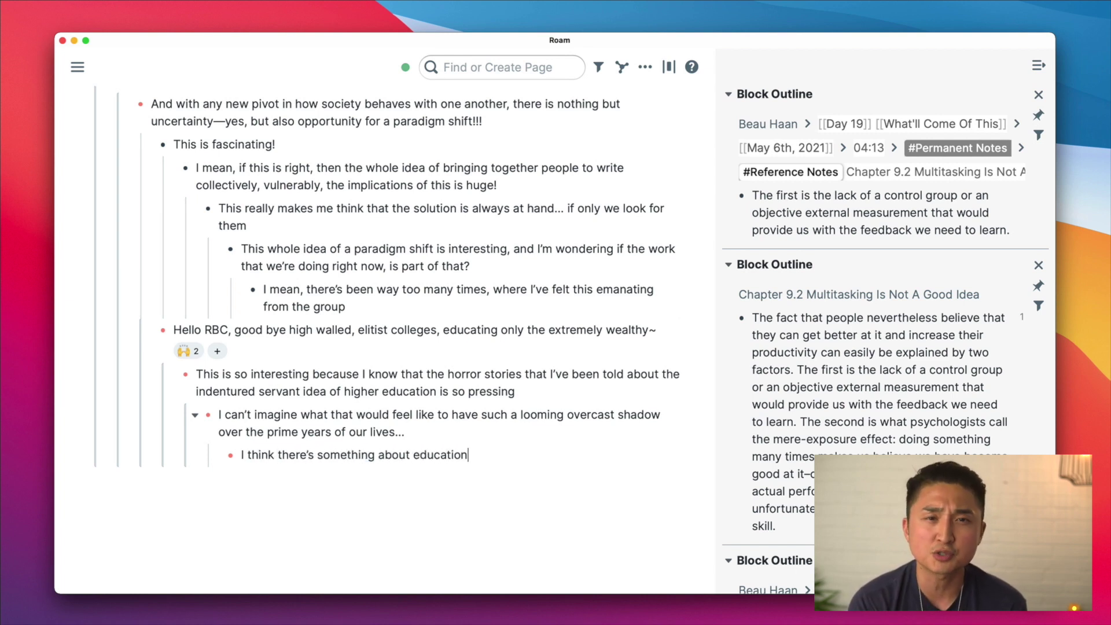
text( and keeping th)
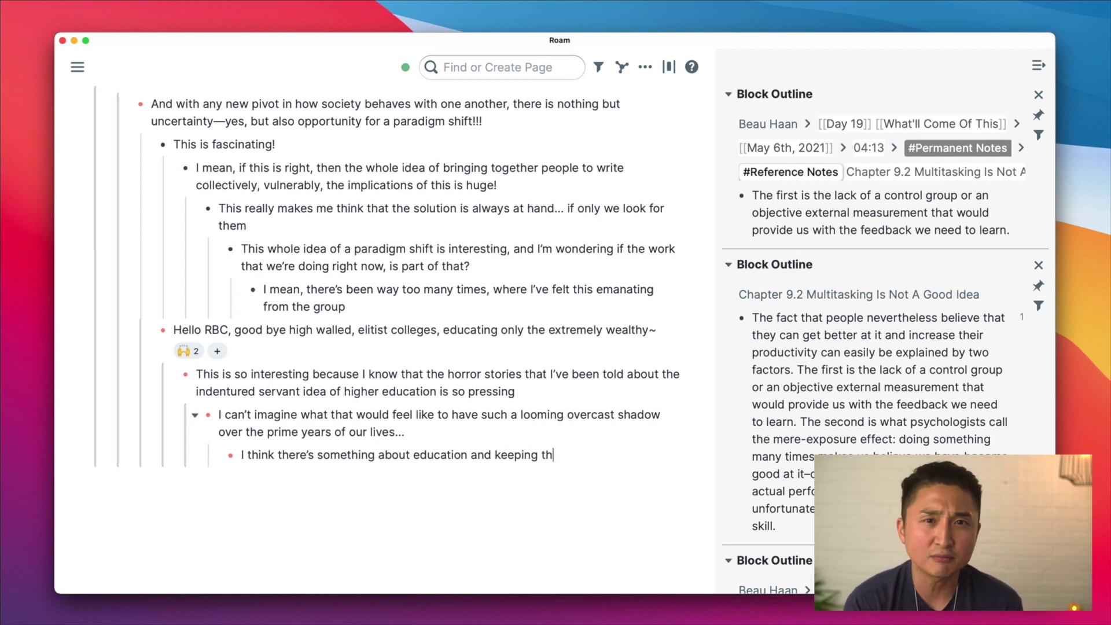
text(ings behind )
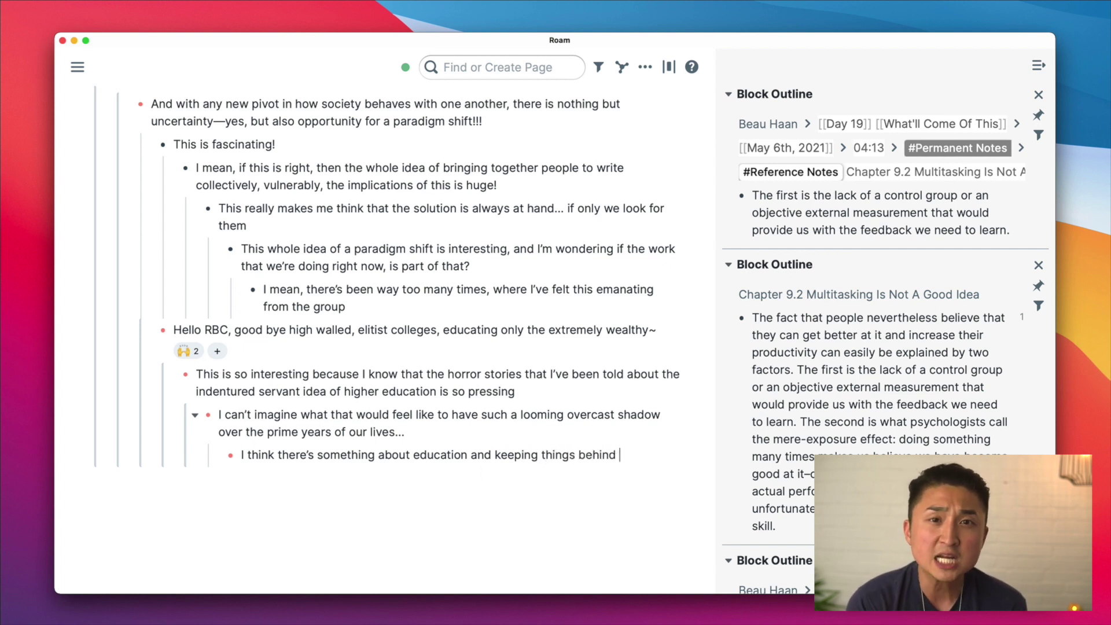
text(closed walls that m)
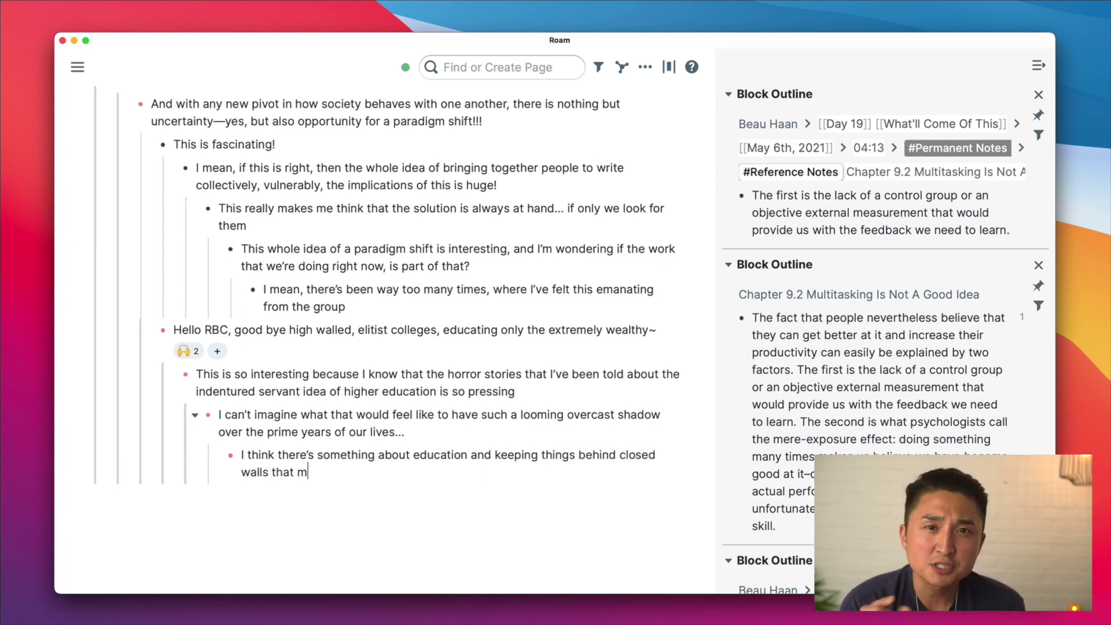
text(akes me infur)
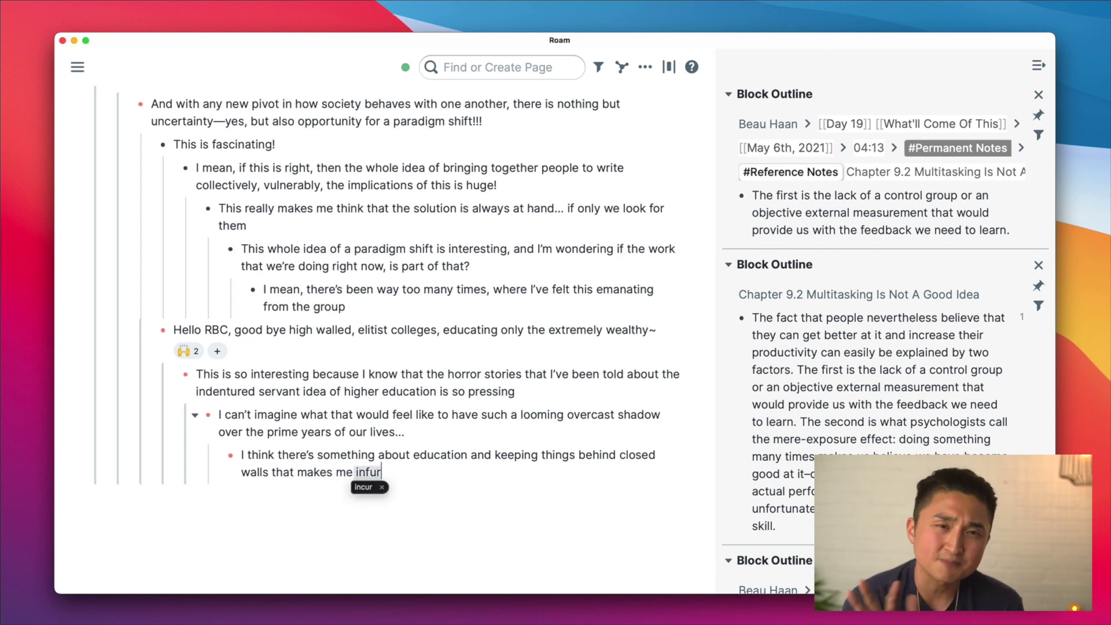
text(iated...)
Nest a question under the infuriated block, beginning "How the fuck do you know whether the".
key(Return)
key(Tab)
text(HOw)
key(BackSpace)
key(BackSpace)
key(BackSpace)
text(ow the fuck od)
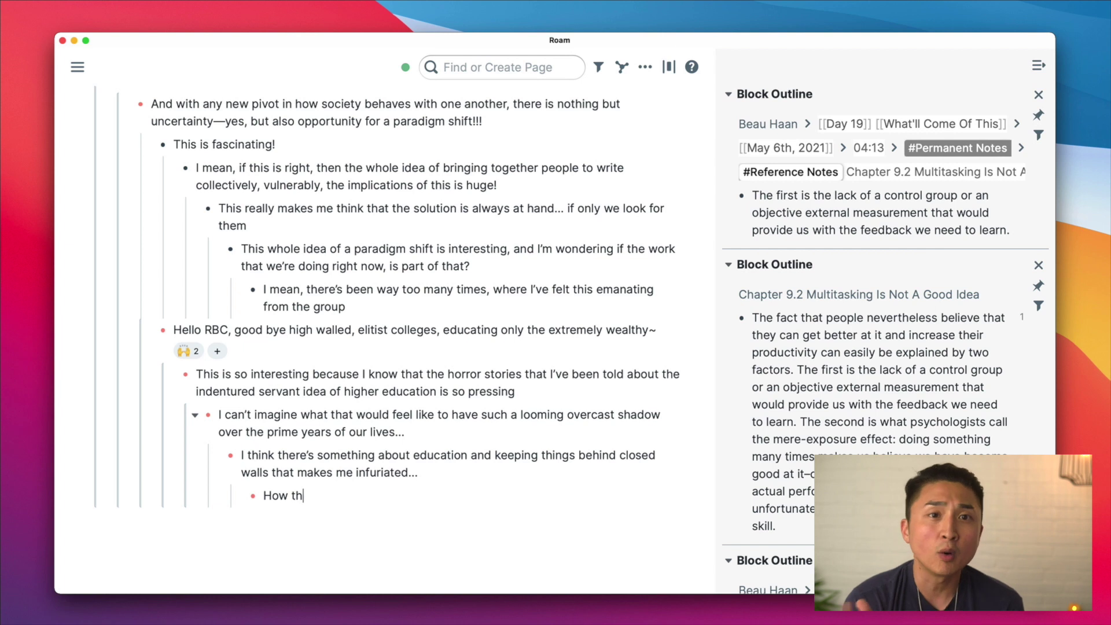
key(BackSpace)
key(BackSpace)
key(BackSpace)
text(do)
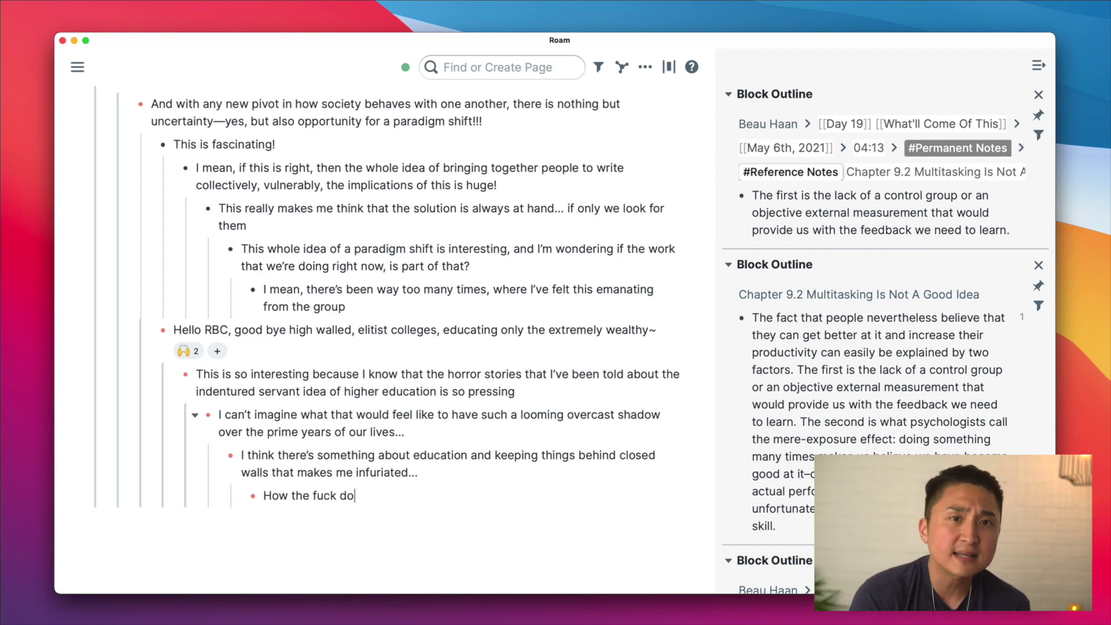
text( you know whthe)
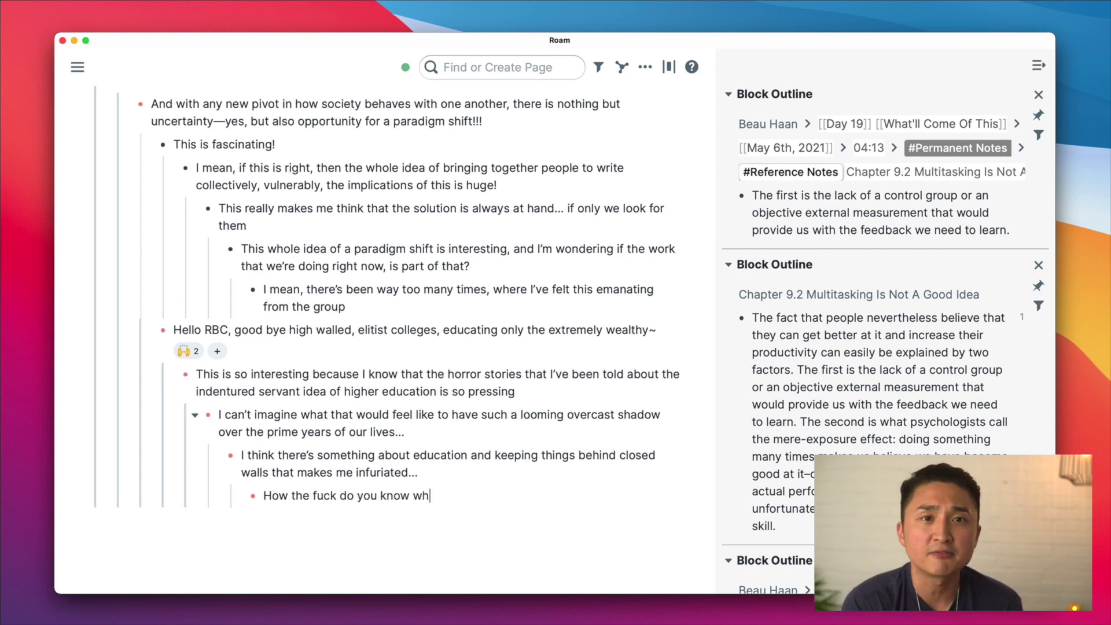
key(BackSpace)
key(BackSpace)
key(BackSpace)
text(e fuck do you know whether the)
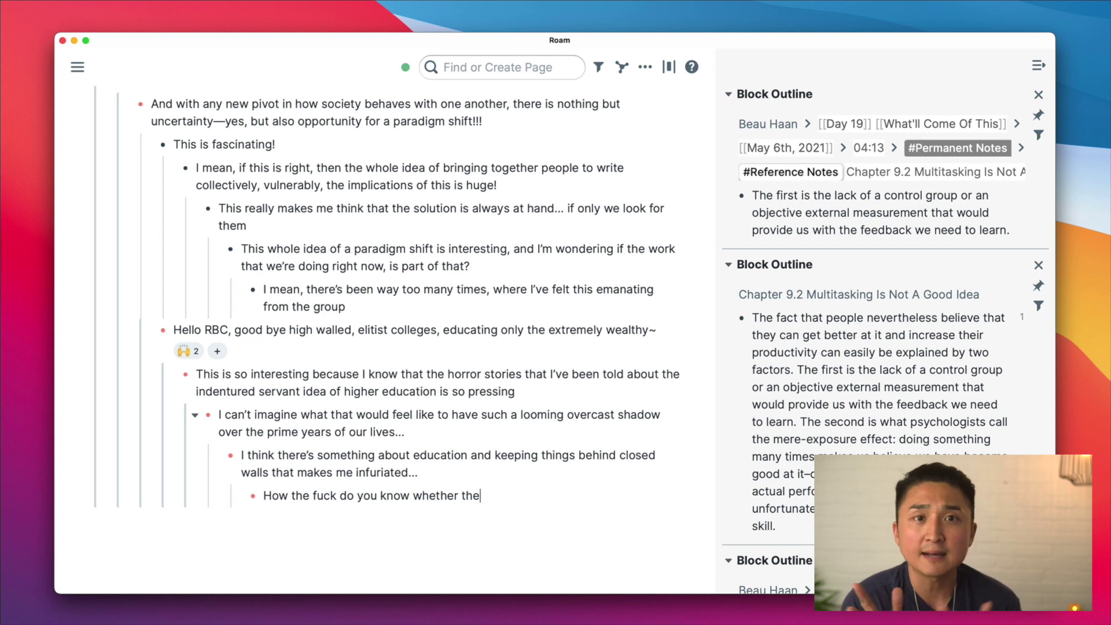
Finish the question with "child that will solve the complex problems that we face isn't affluent enough, but only if they had the resource...".
text( child that will solv)
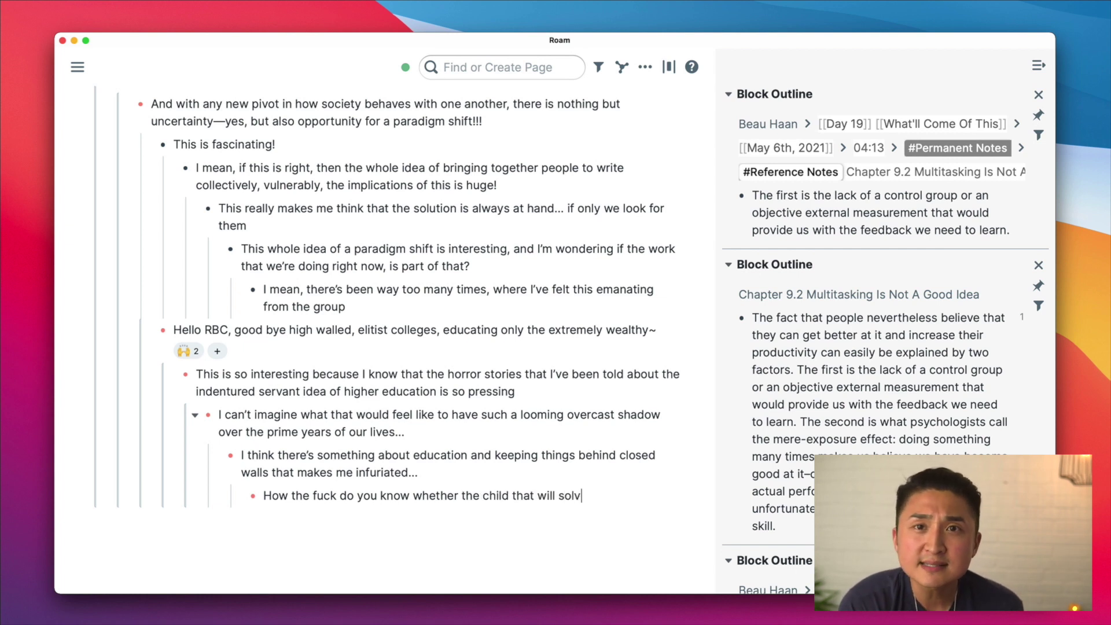
text(e the complex problems th)
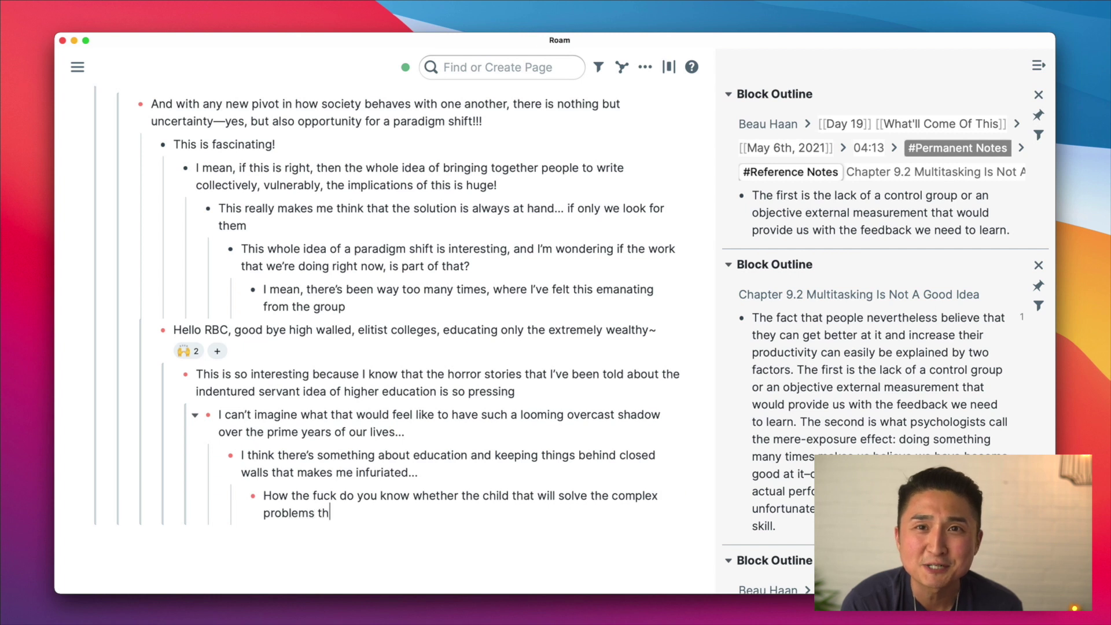
text(at we face )
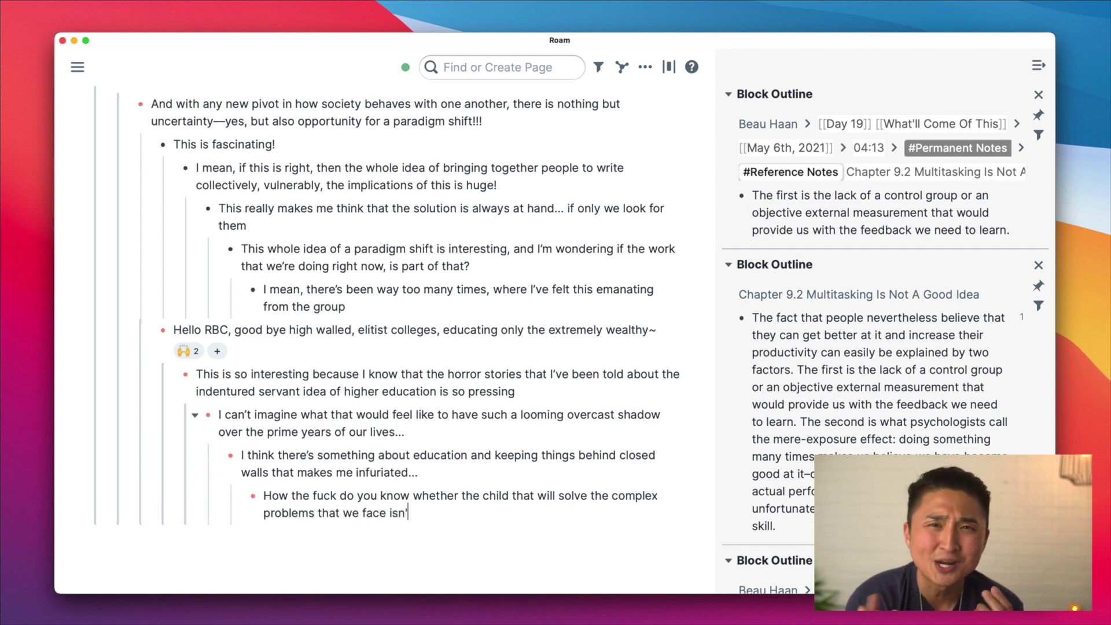
text(isn't afflu)
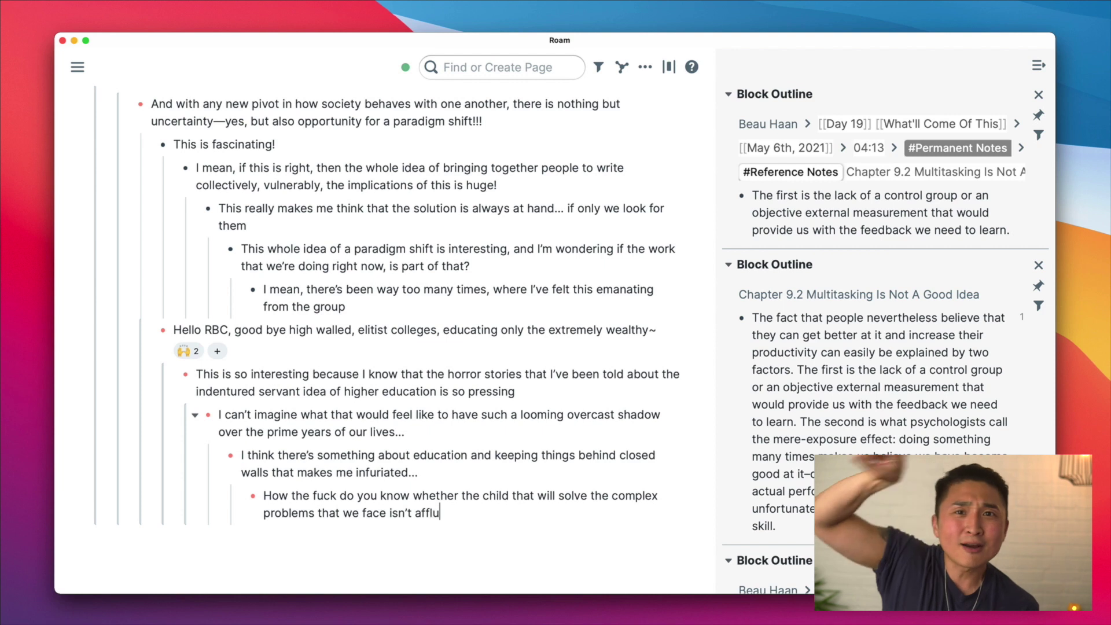
text(ent enough, but only if they had )
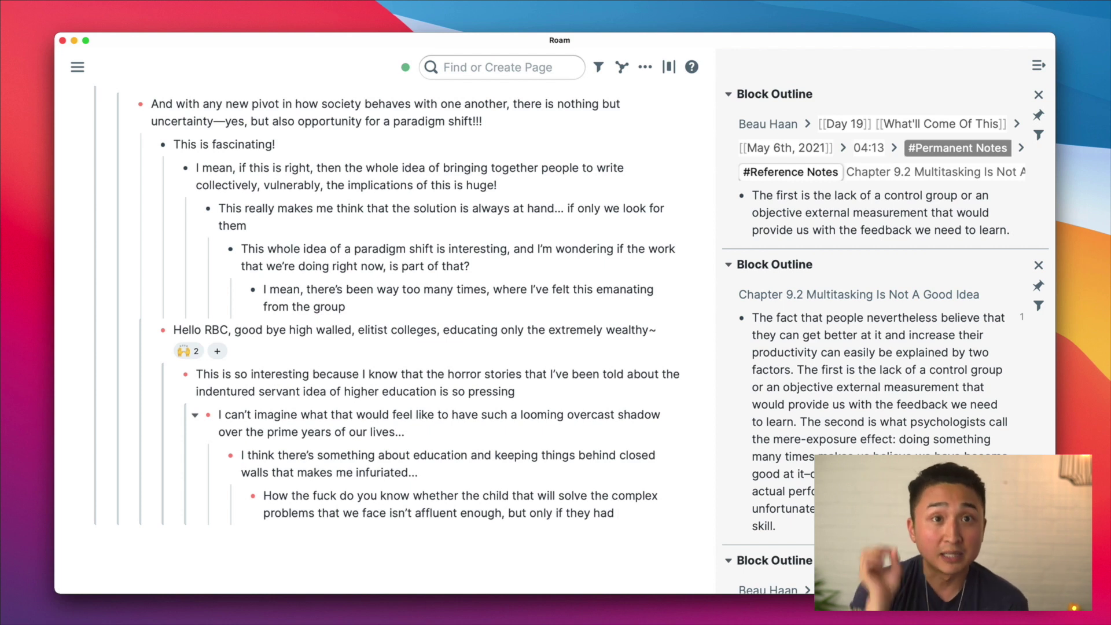
text(the resource...)
Nest a block under the affluent-child question, beginning "How is anyone supposed to pay for the research that is current and up-to-date...".
key(Tab)
text(How is anyone su)
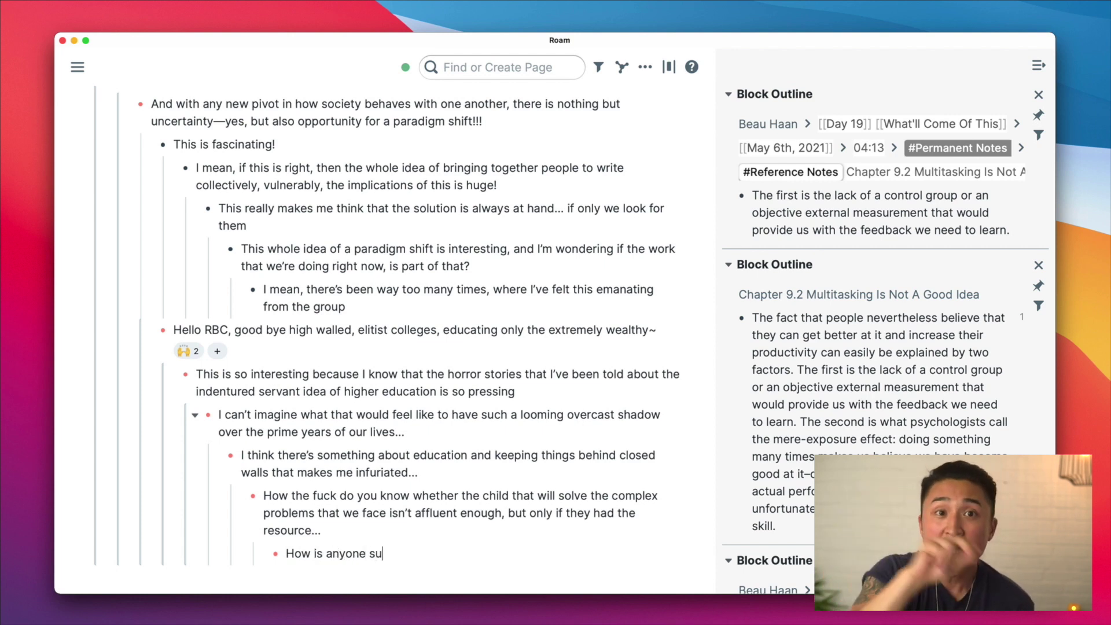
text(pposed to pay f)
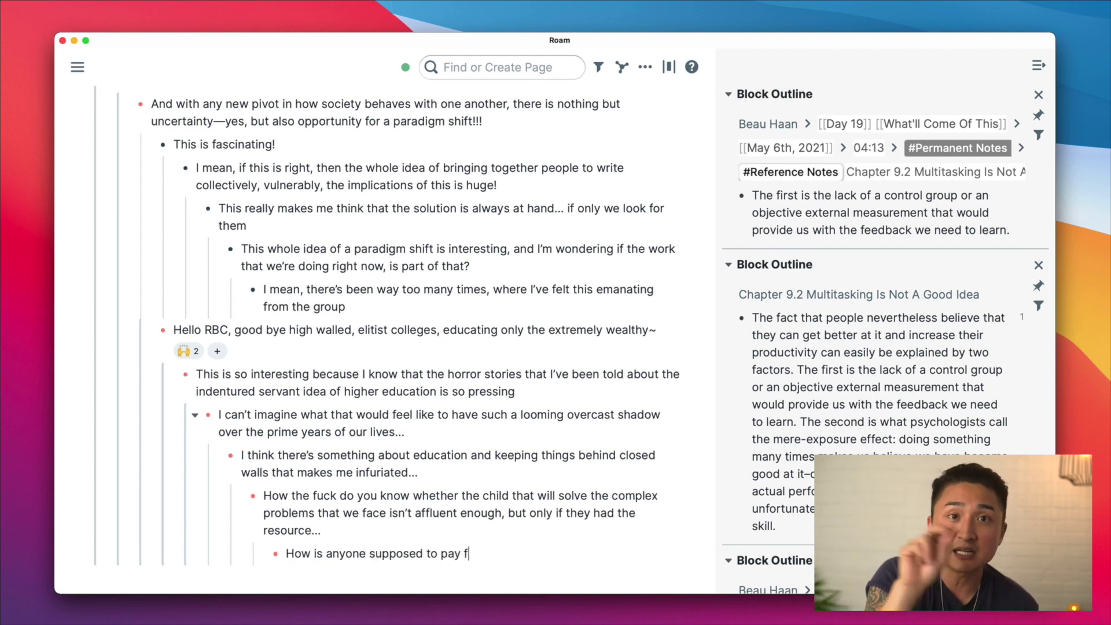
text(or the research that is b)
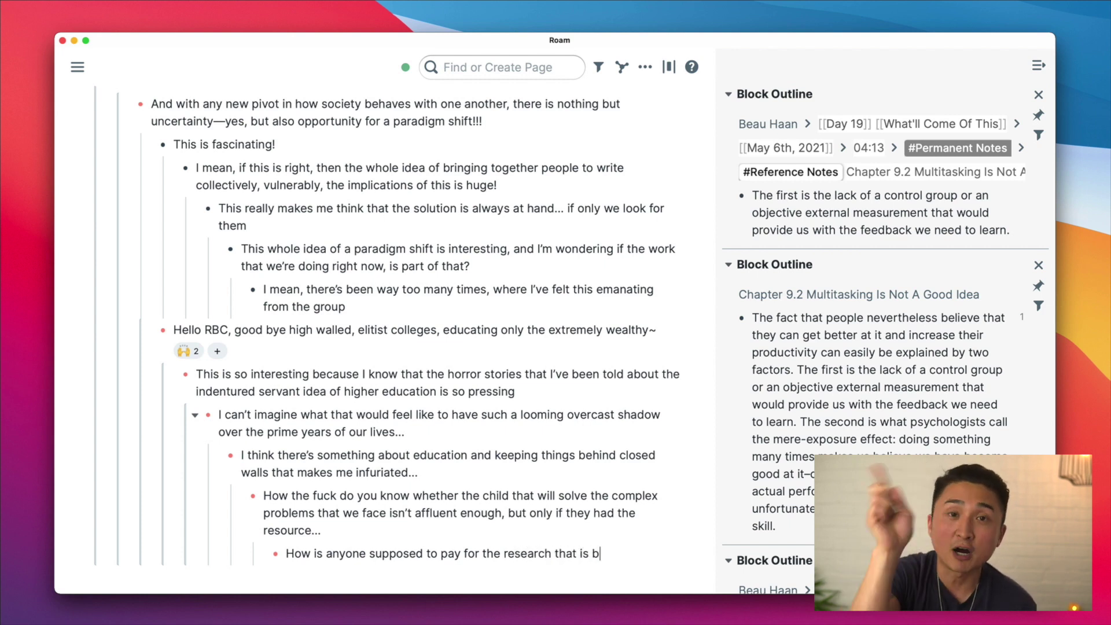
key(BackSpace)
text(curre)
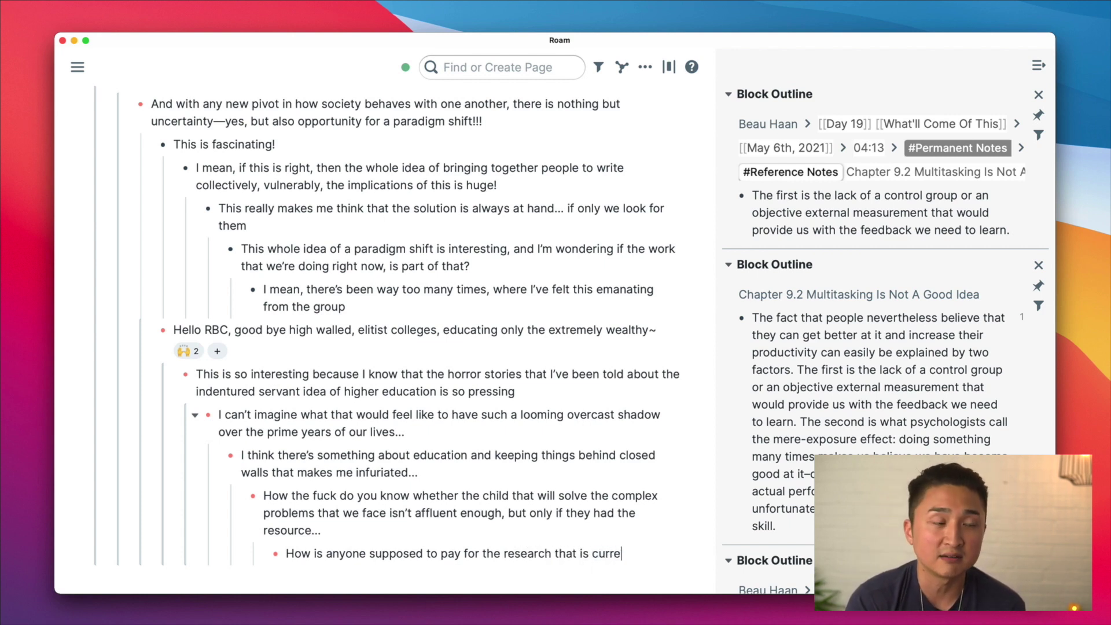
text(nt and up-to-dat)
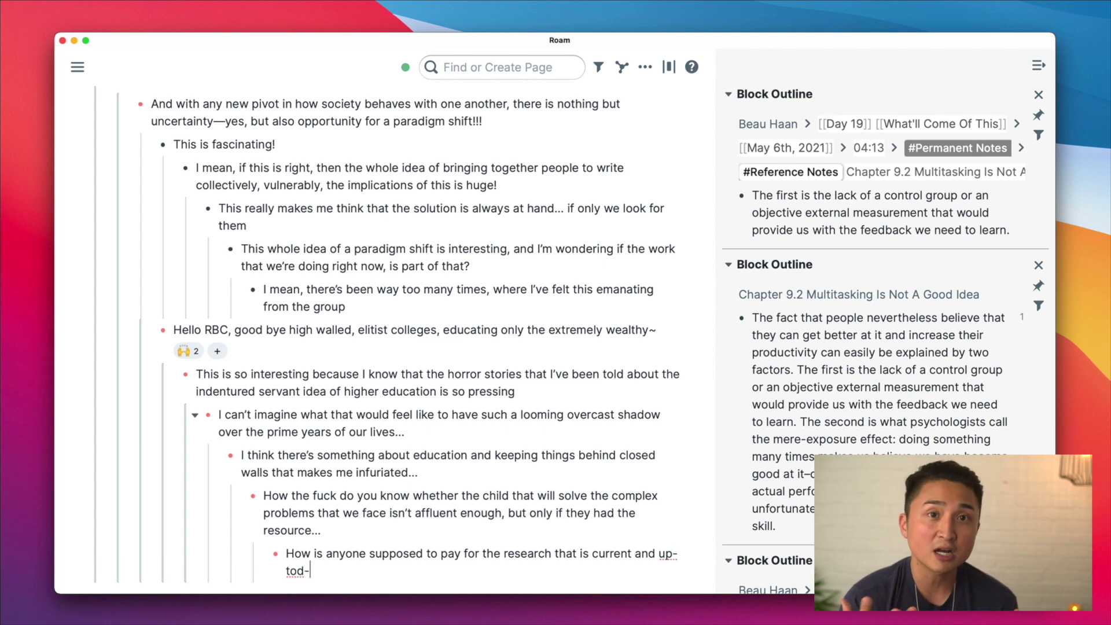
text(e... wi)
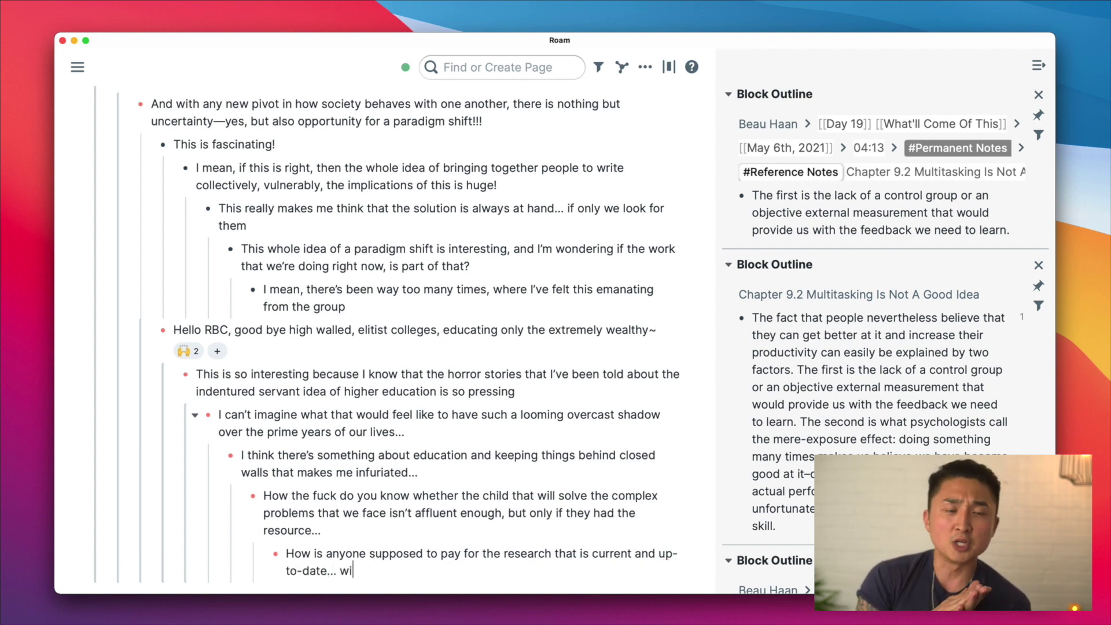
Finish the research question with "without becoming a slave to the monetary contract that is drawn up at 18 years old...".
text(thout becoming a slave)
key(BackSpace)
text(ing a slave t)
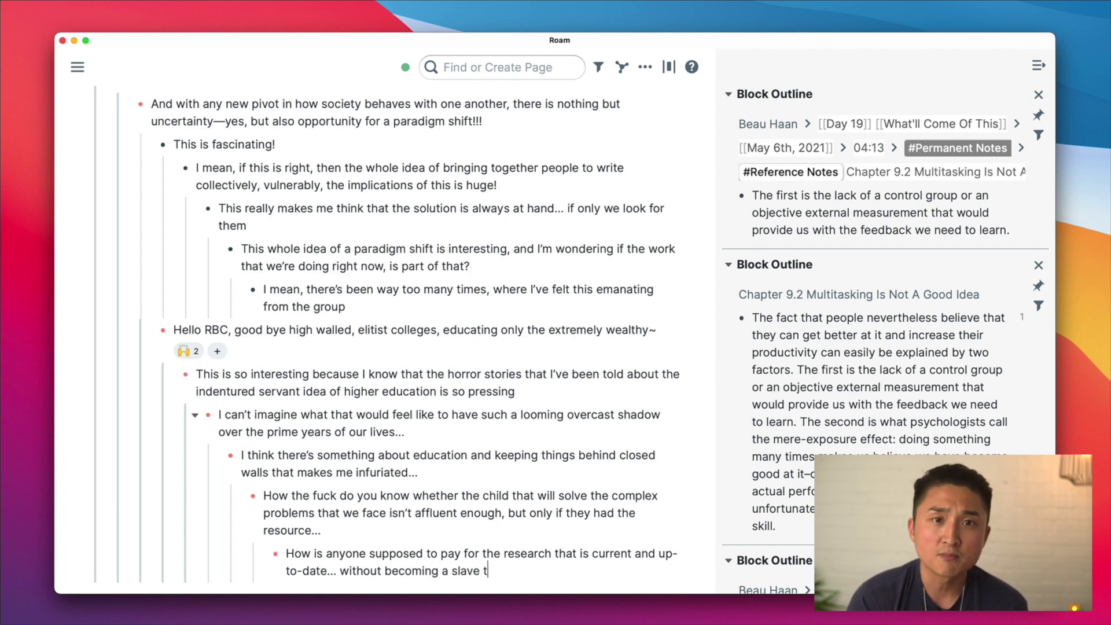
text(o the monetary)
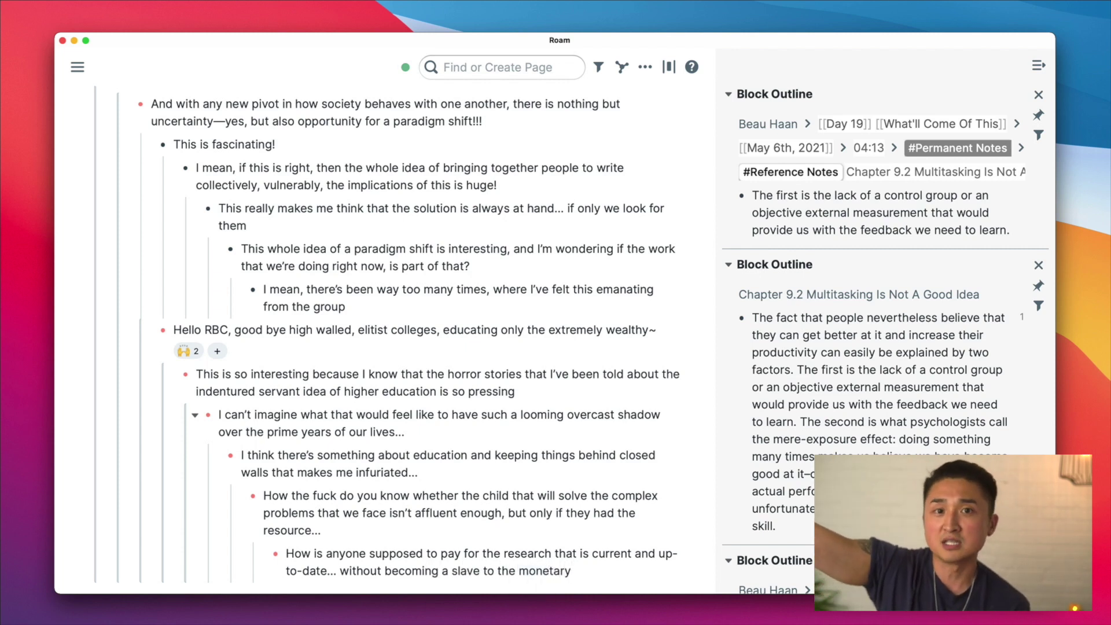
scroll(382, 324, down, 4)
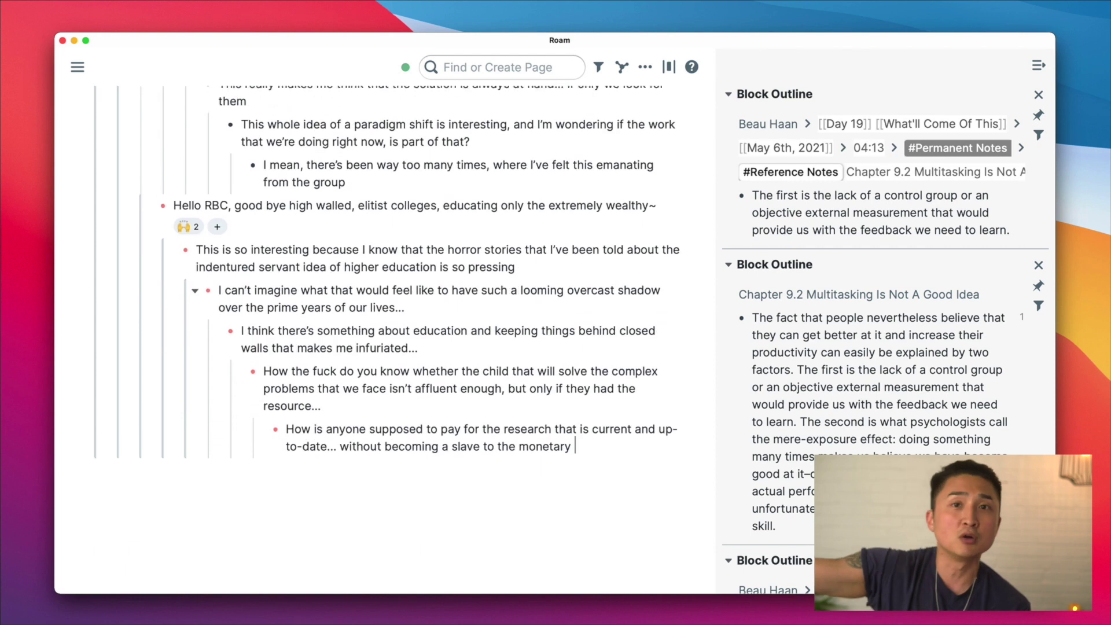
text(contract that is drawn up an)
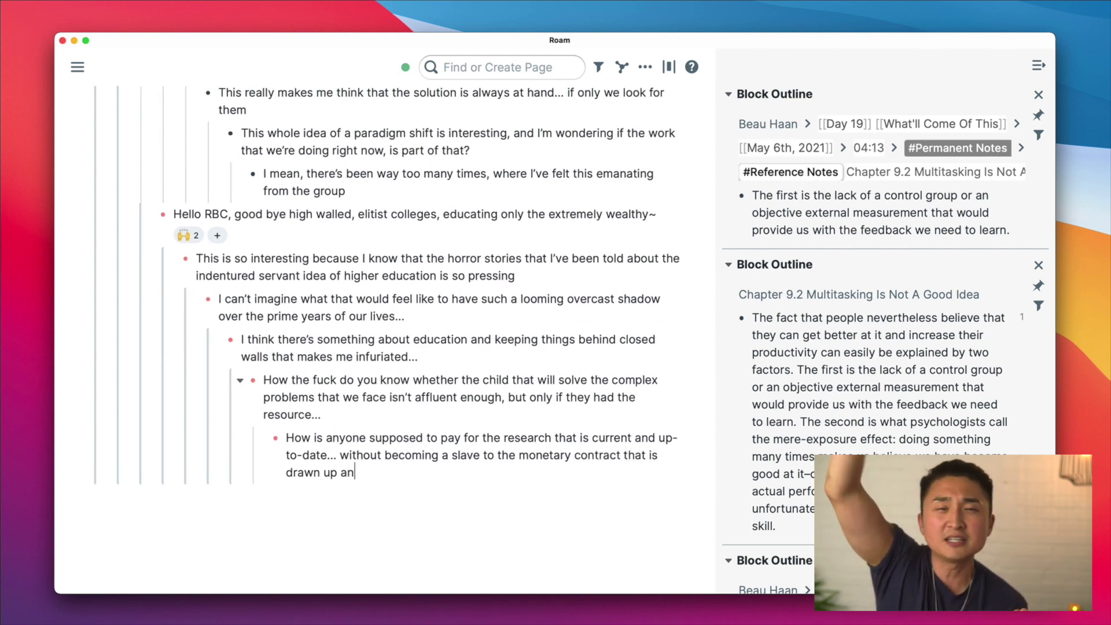
key(BackSpace)
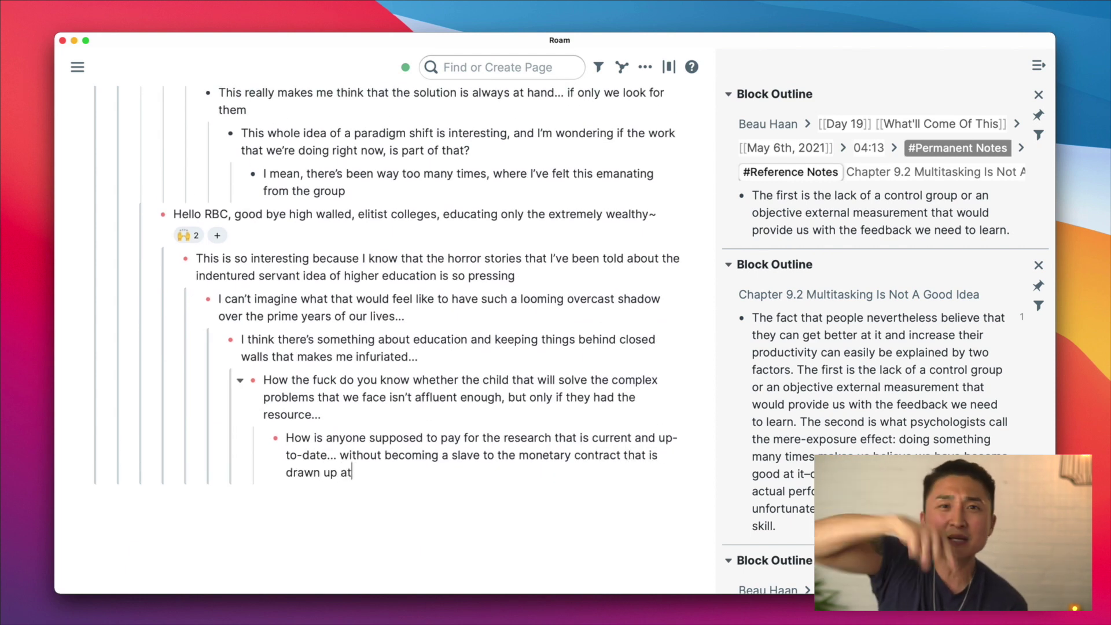
text(t 18 era)
key(BackSpace)
key(BackSpace)
key(BackSpace)
text(years old)
Nest a reply under the research question: "This has got to be it... this has got to solve this.".
key(Return)
key(Tab)
text(This i)
key(BackSpace)
text(has )
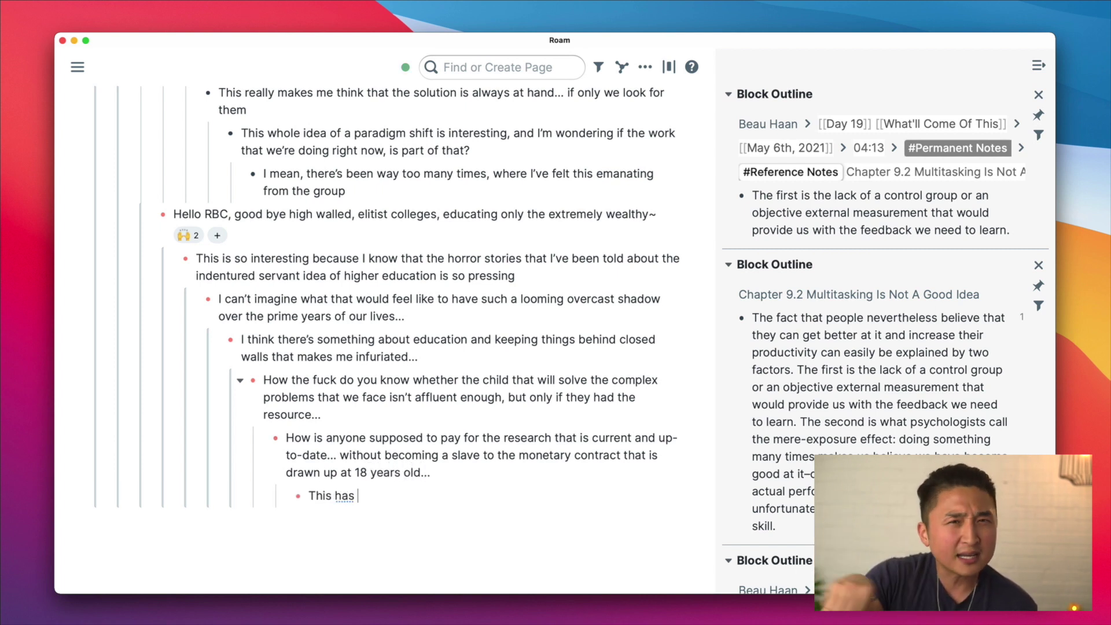
text(got to be it... this has got to e)
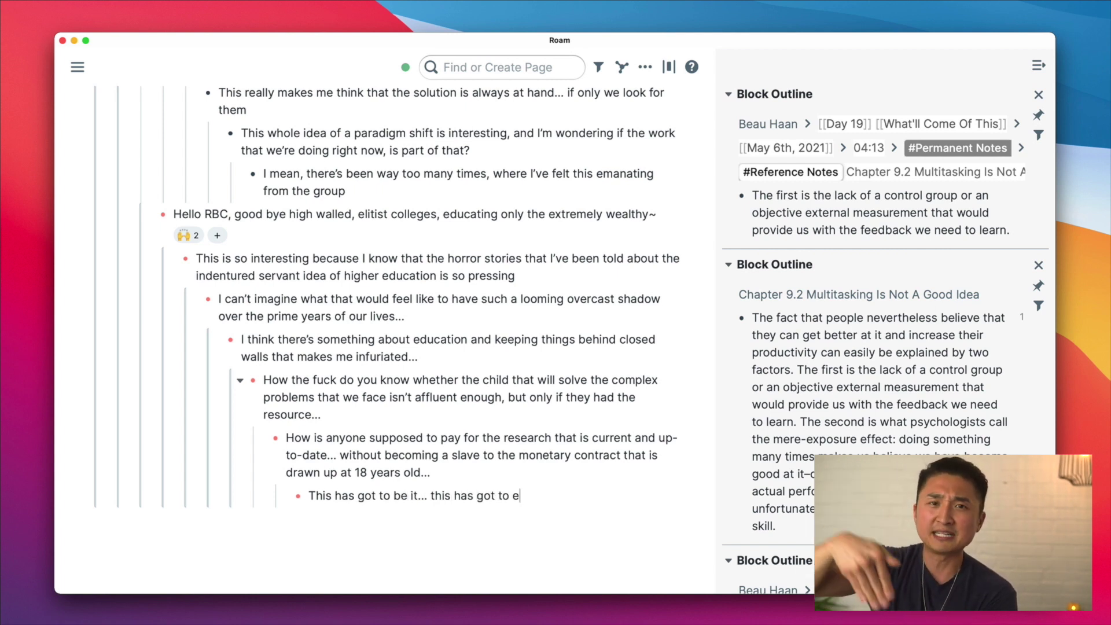
key(BackSpace)
text(solve )
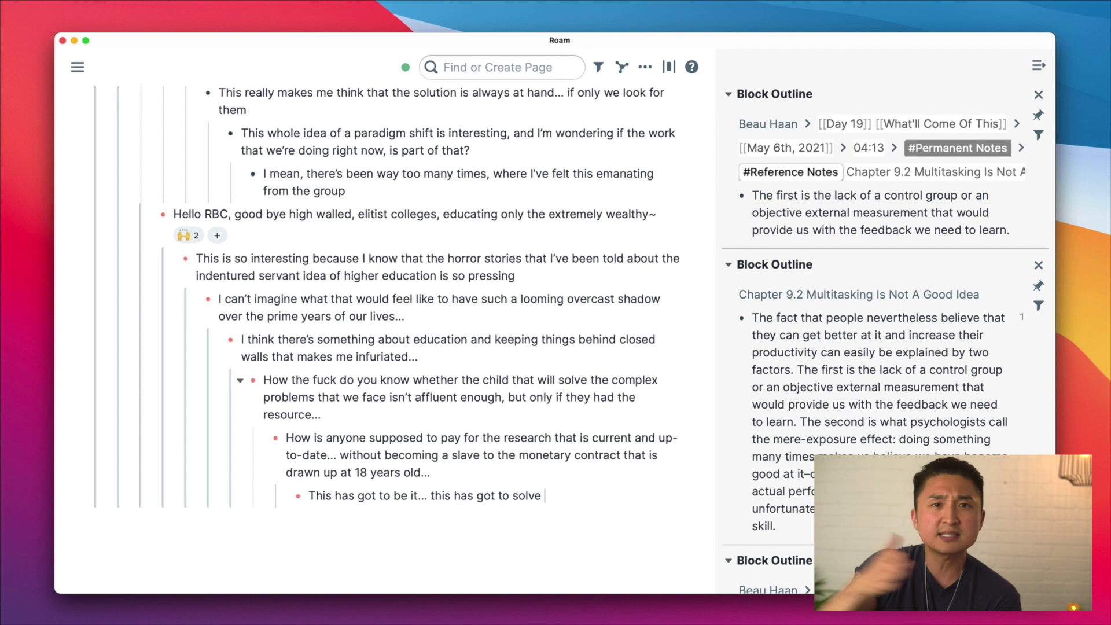
text(this.)
Nest one level deeper "Or at least break down the walls, yes, fuck yeah... punk rock!".
key(Return)
key(Tab)
text(Or at lea)
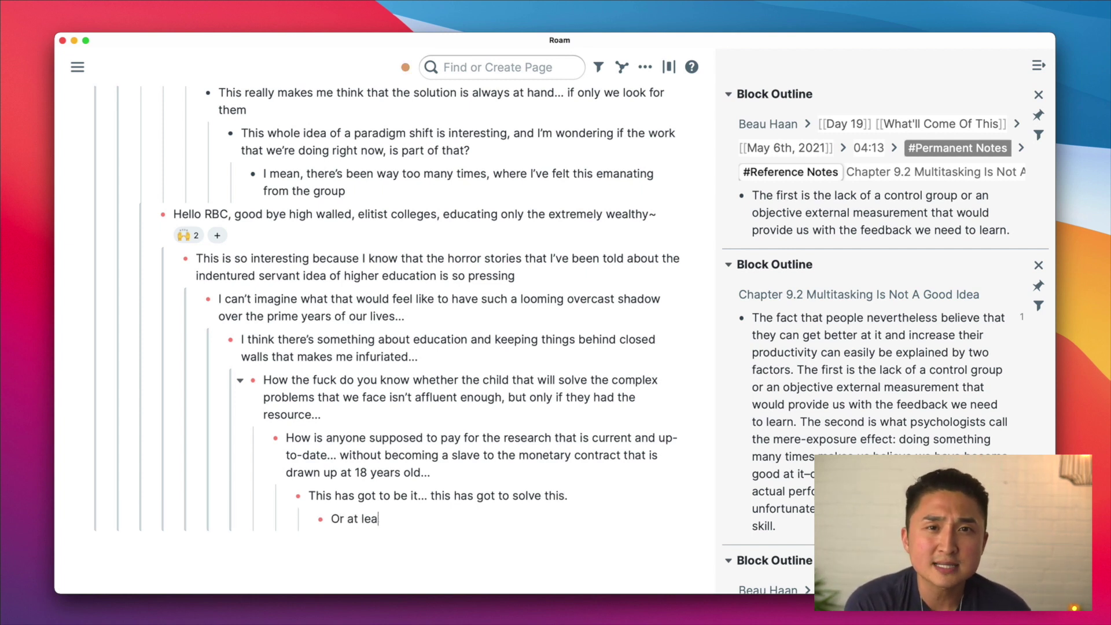
text(st break down the walls,)
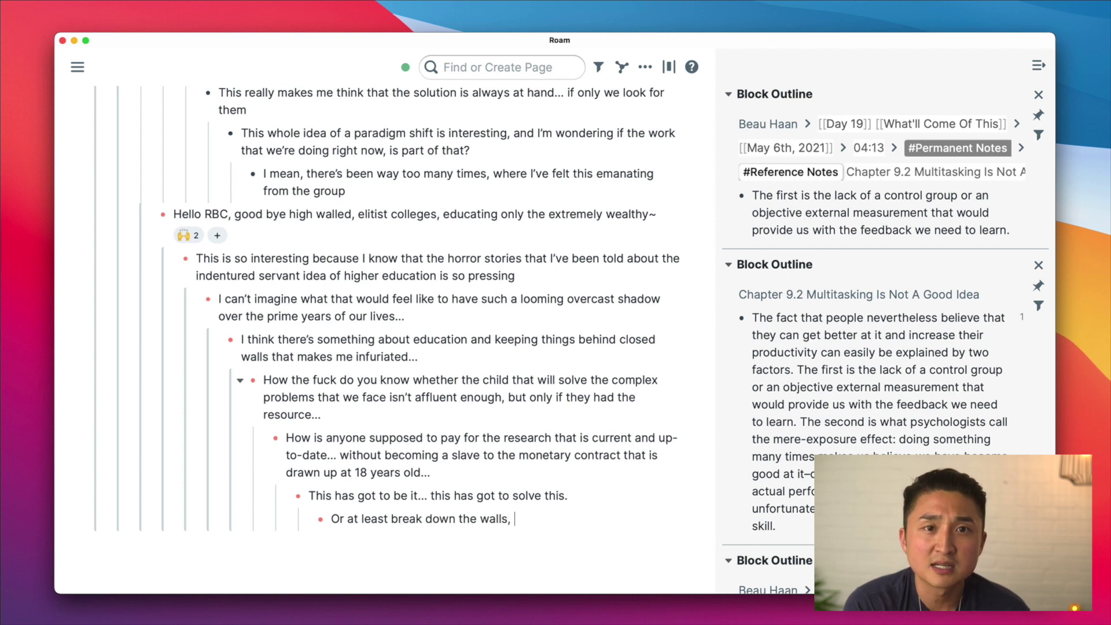
text( yes, fu)
key(BackSpace)
text(fuck yeah... punk rock!)
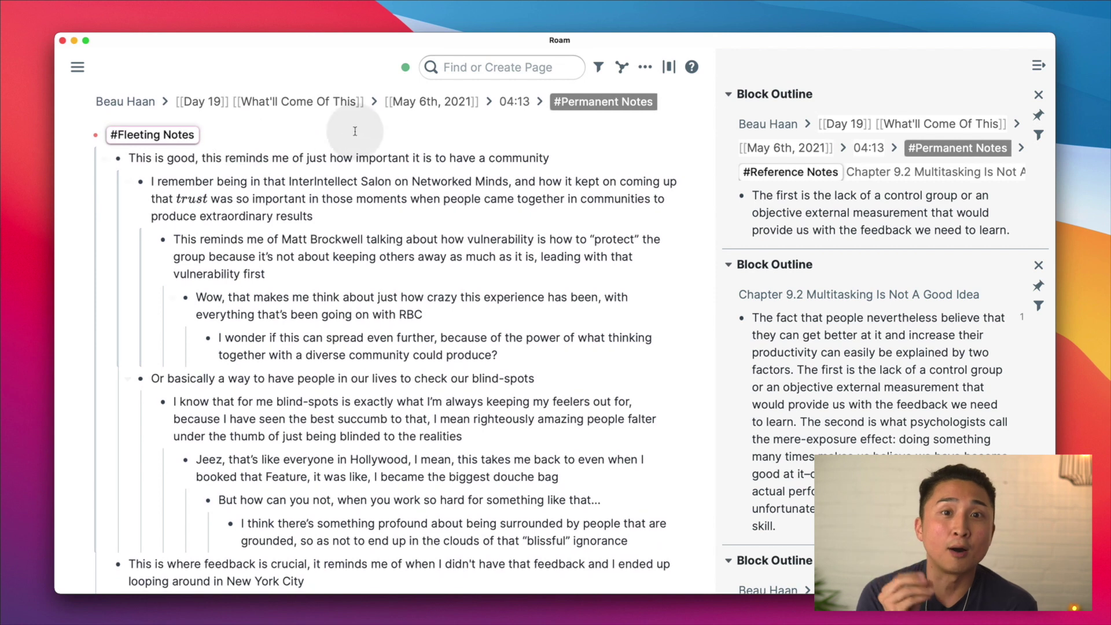
Start a summary after the Fleeting Notes tag: "Having a community to check our blindspots is crucial when navigating life, but the".
click(349, 133)
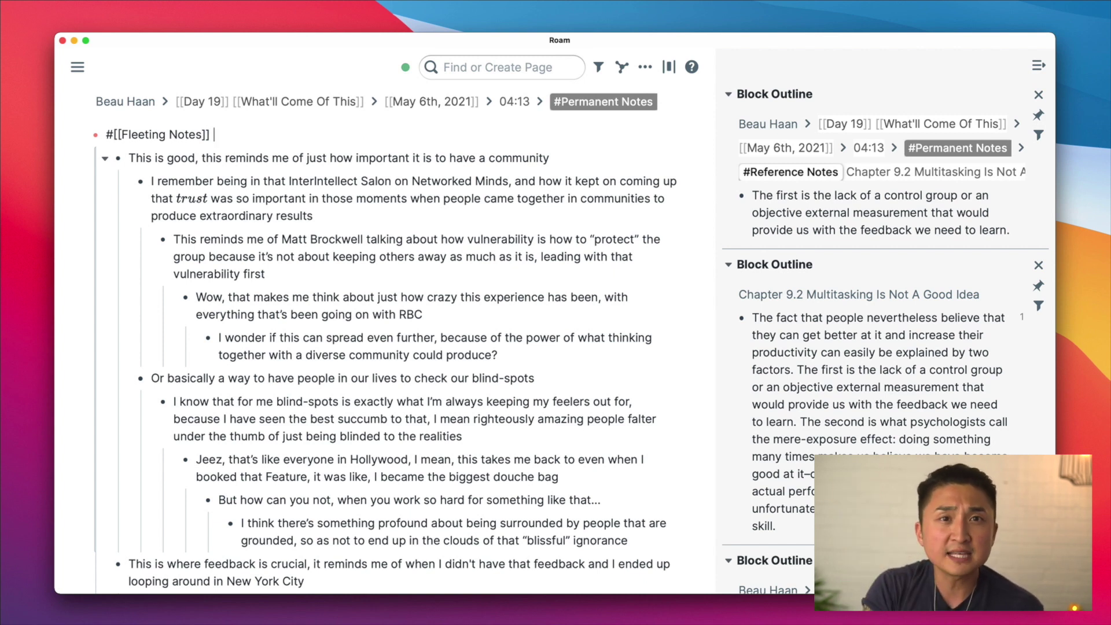
scroll(444, 329, down, 2)
scroll(444, 328, down, 3)
scroll(444, 329, up, 5)
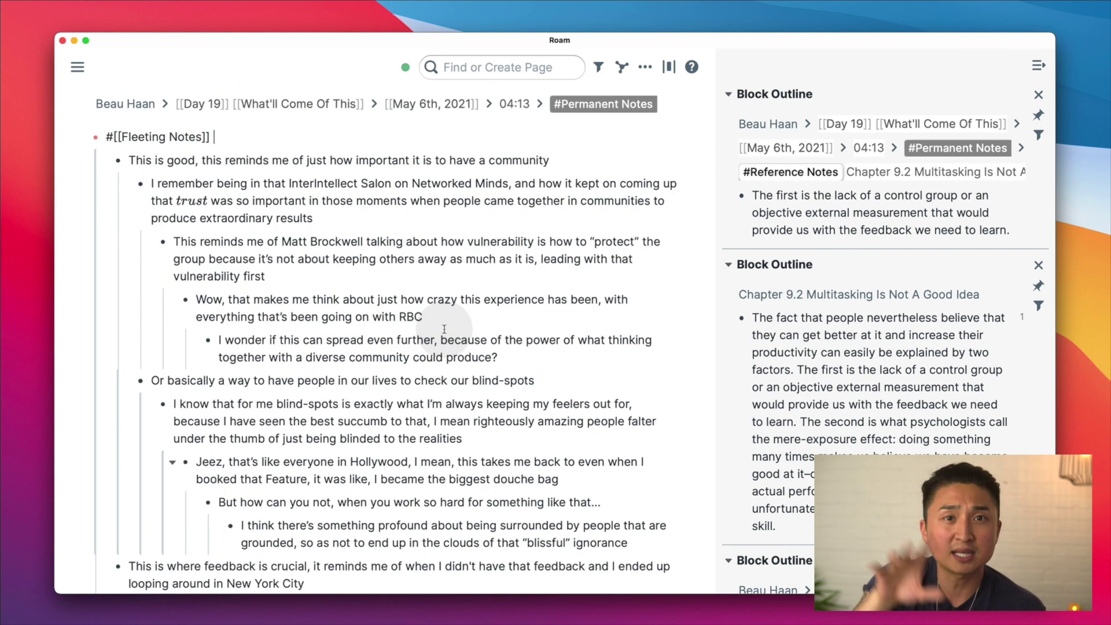
text(H)
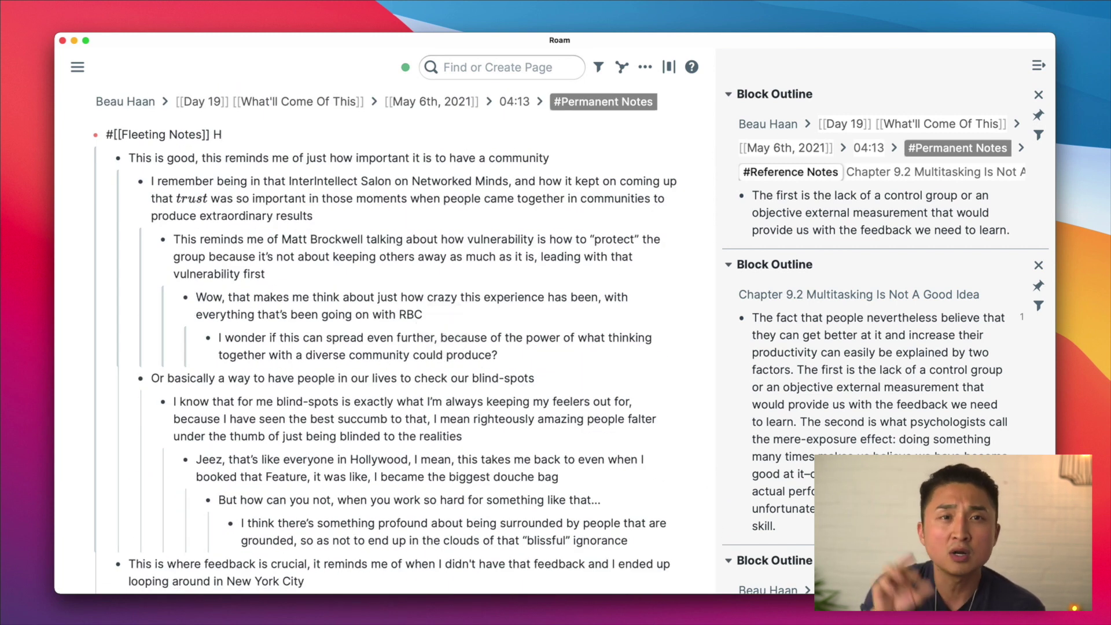
text(aving a community to che)
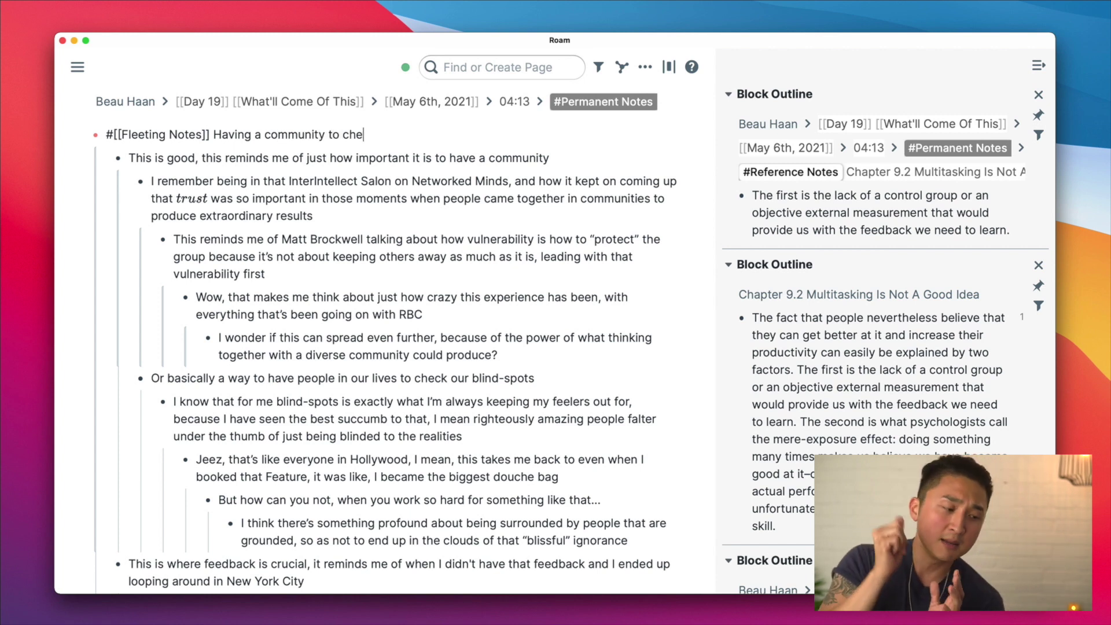
text(ck our blindsspoits)
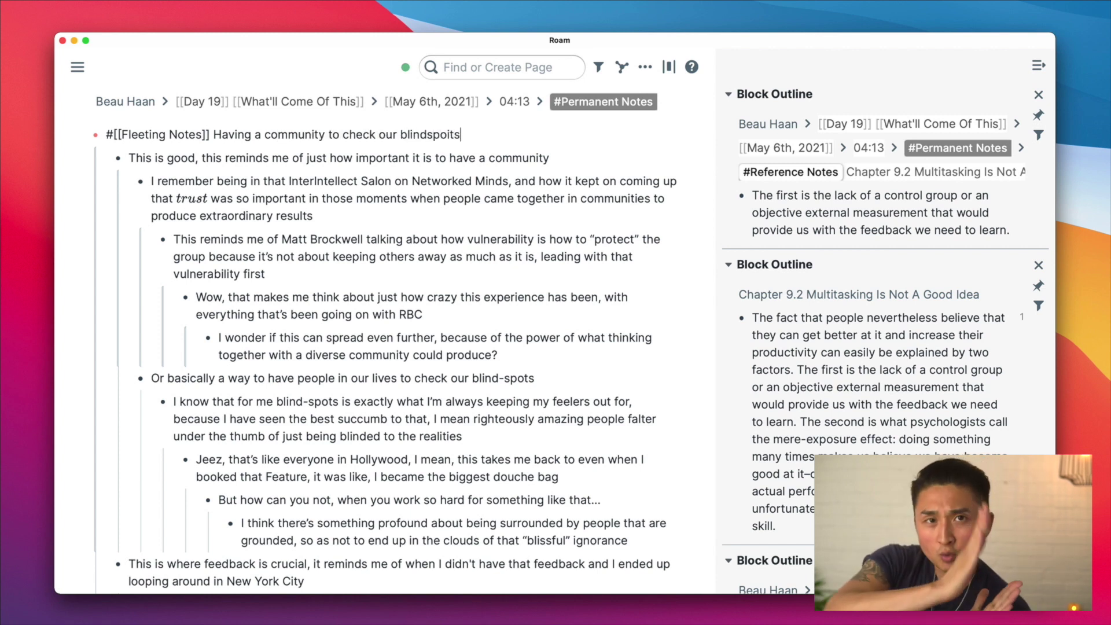
text( is cruc)
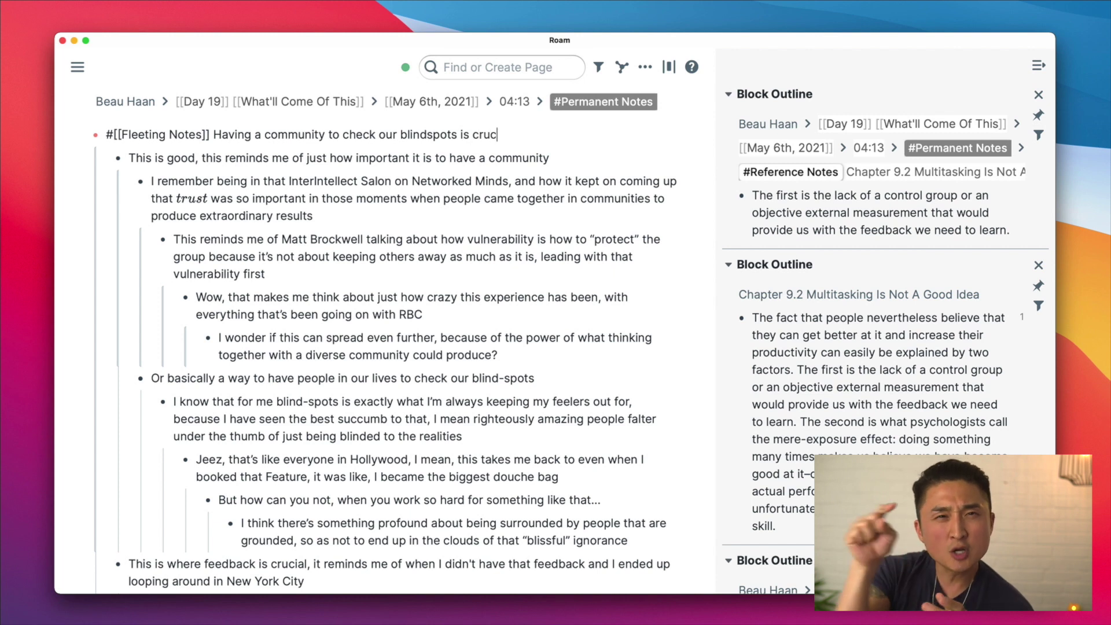
text(ial when na)
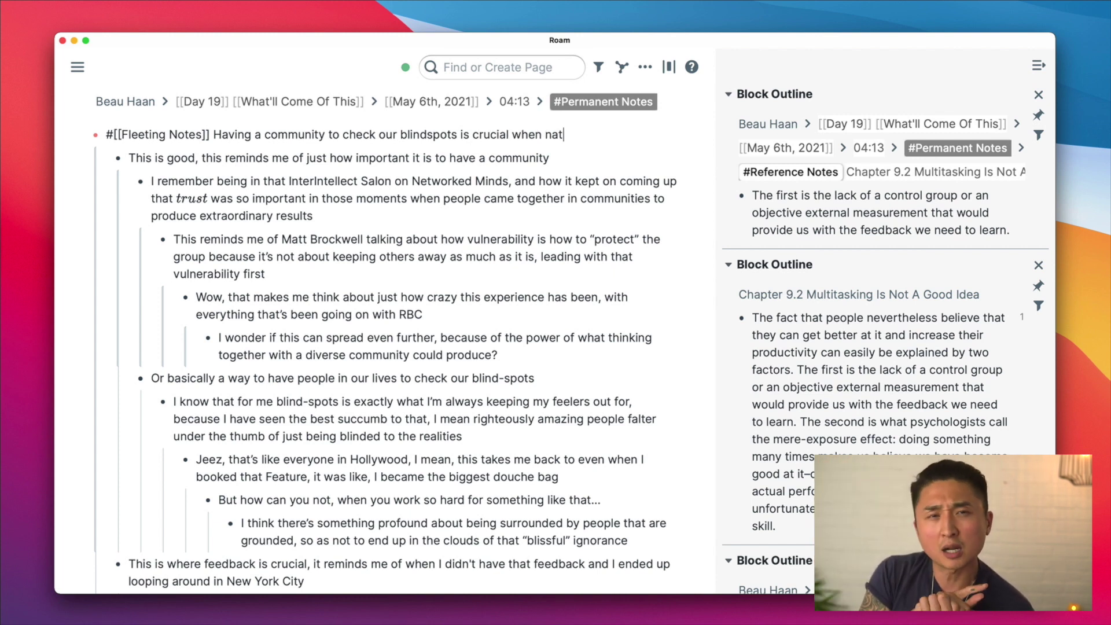
text(vigating li)
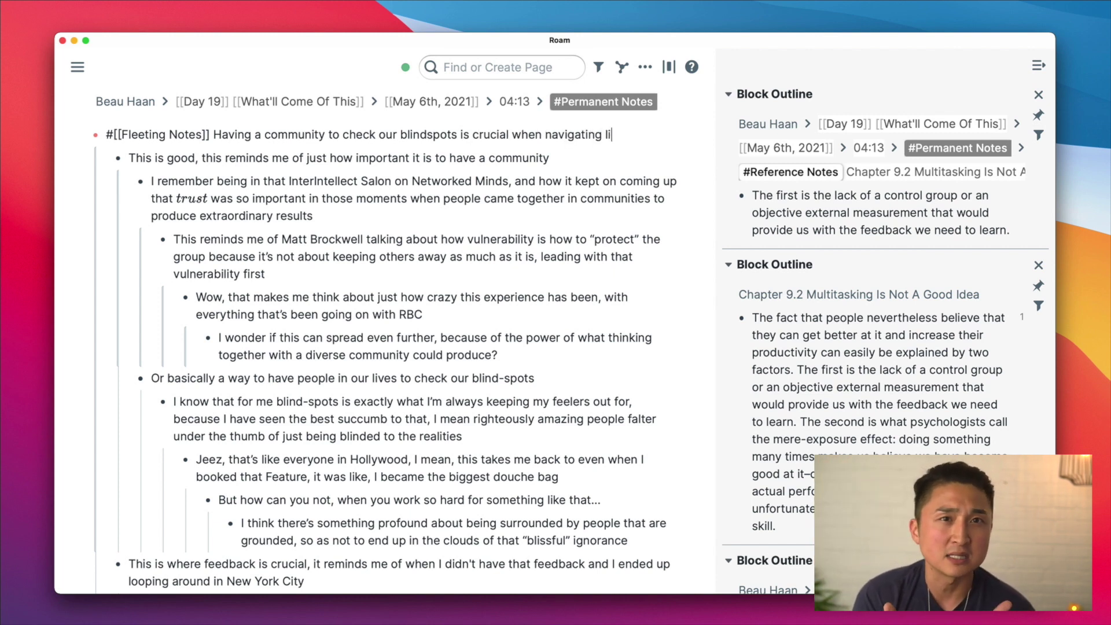
text(fe, but the)
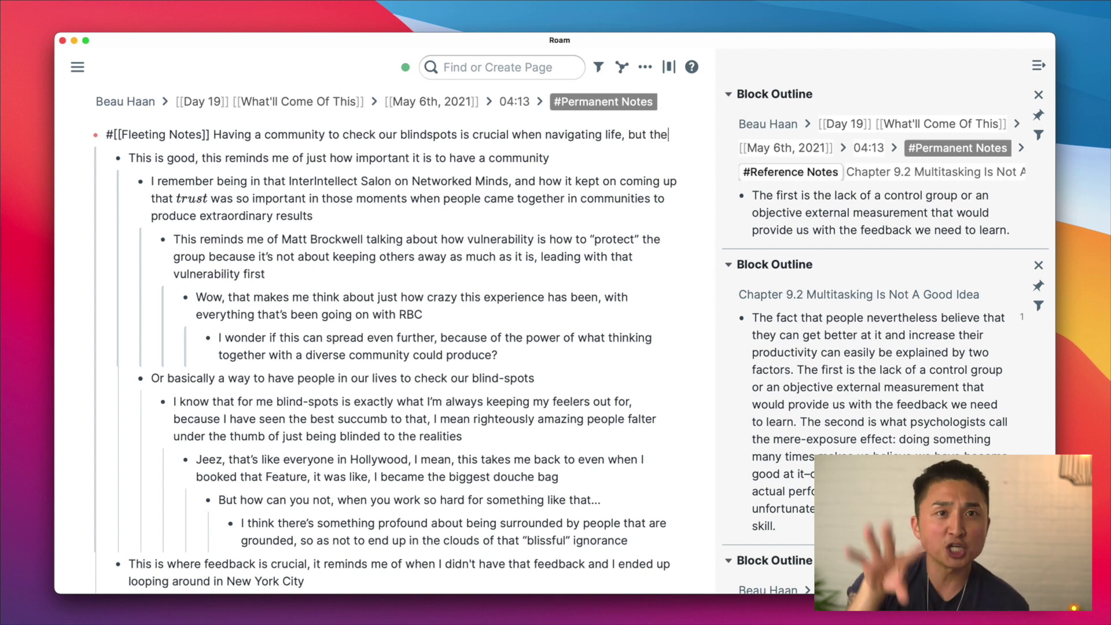
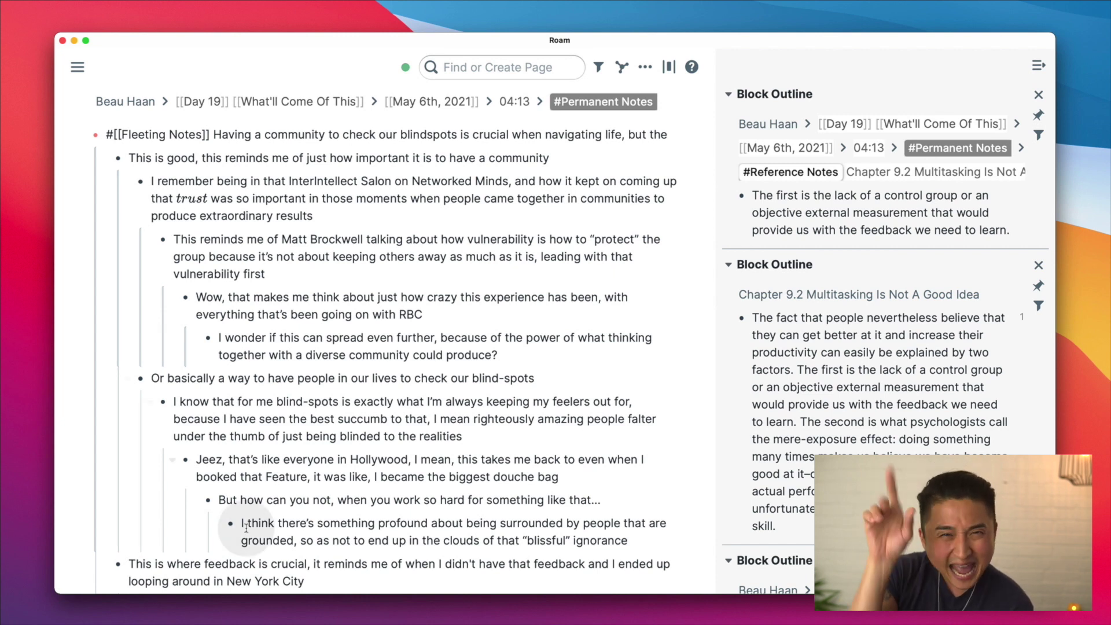
Continue the summary after the Fleeting Notes tag with "bigger blindspot is the cloistering of knowledge behind paywalls".
scroll(434, 431, down, 3)
scroll(434, 432, down, 4)
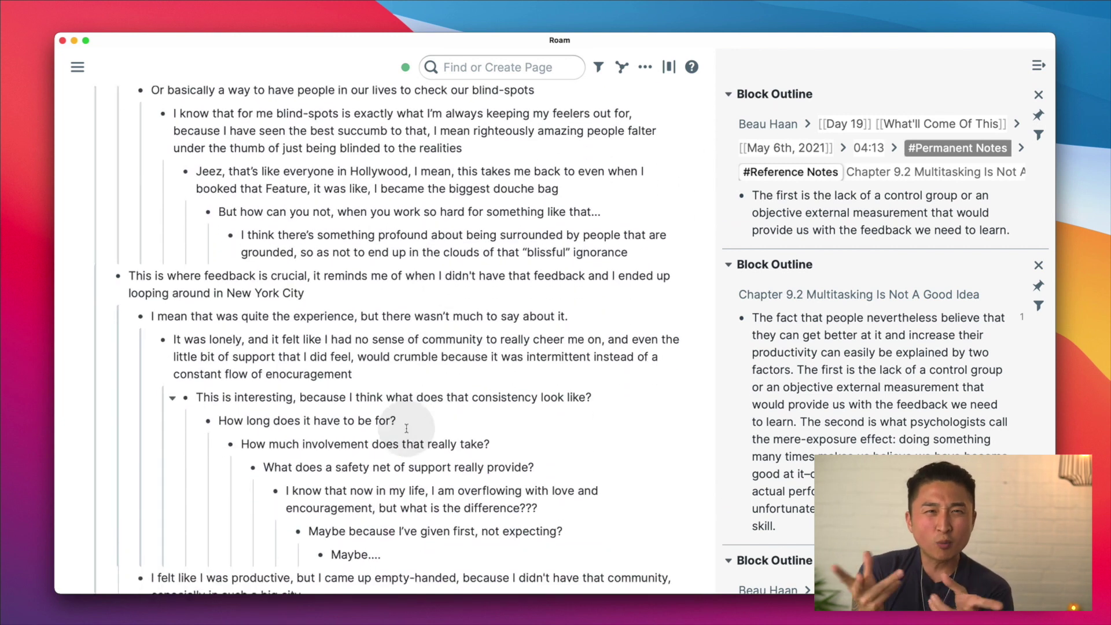
scroll(467, 452, down, 4)
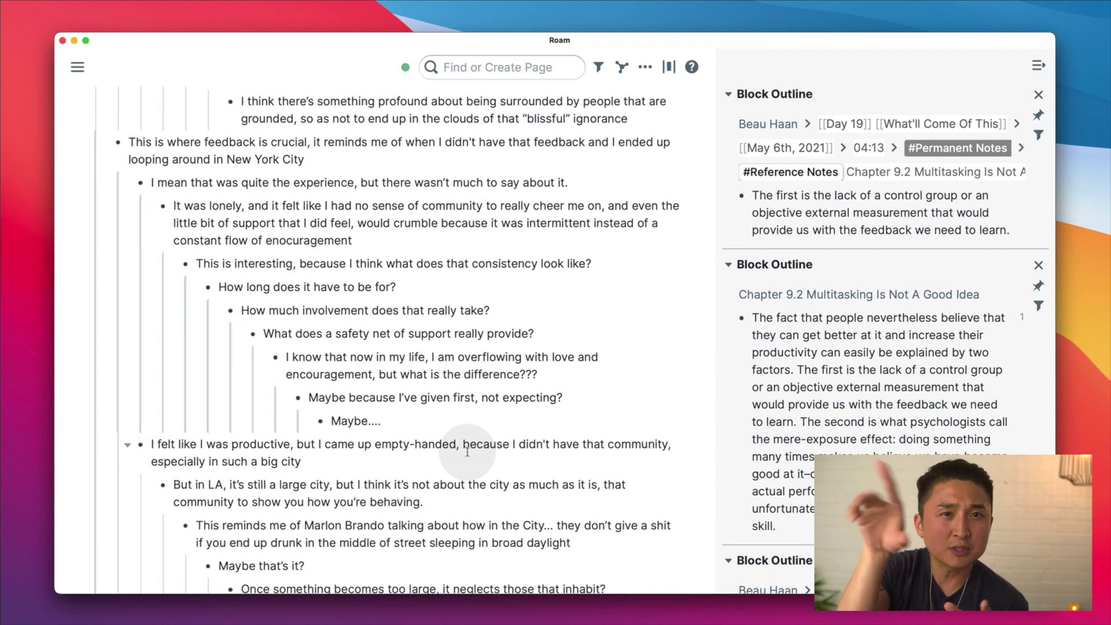
scroll(466, 452, down, 4)
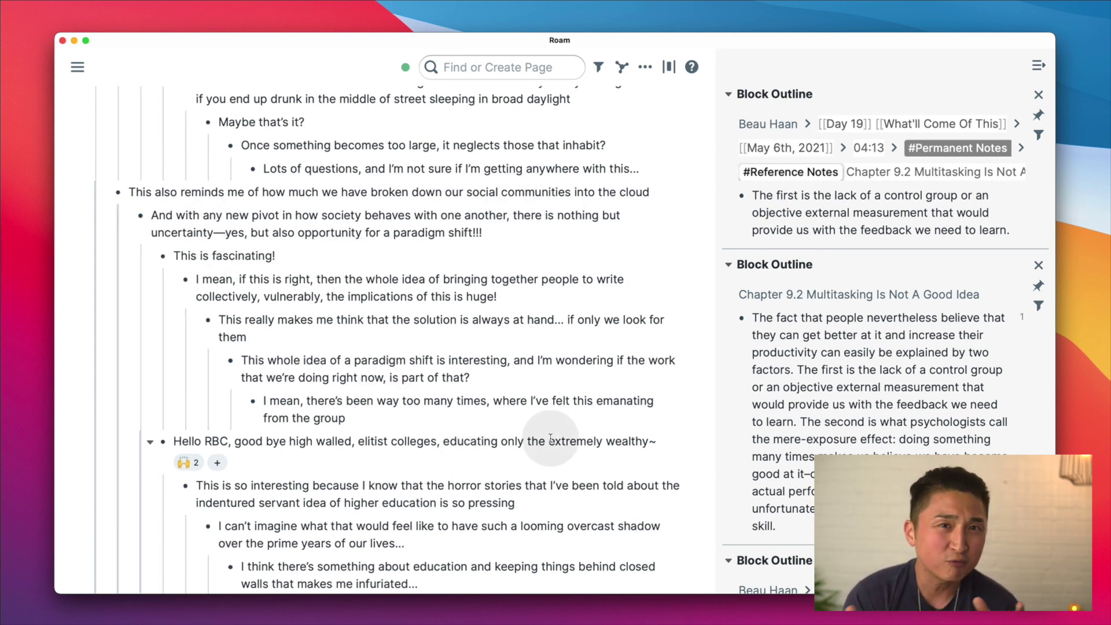
scroll(550, 437, up, 12)
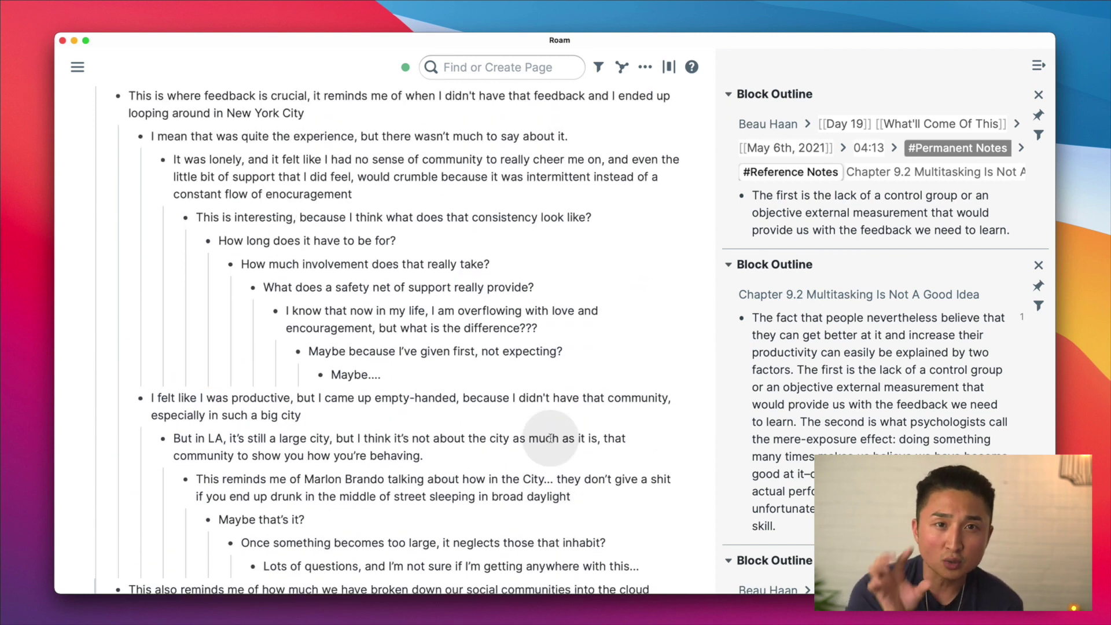
scroll(550, 438, up, 3)
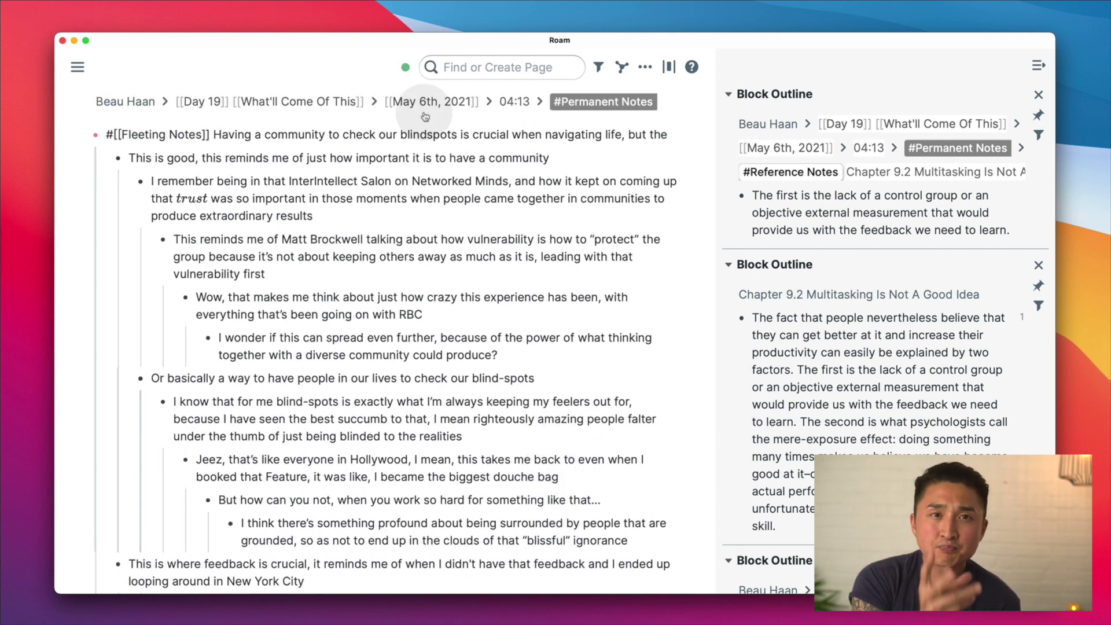
click(674, 138)
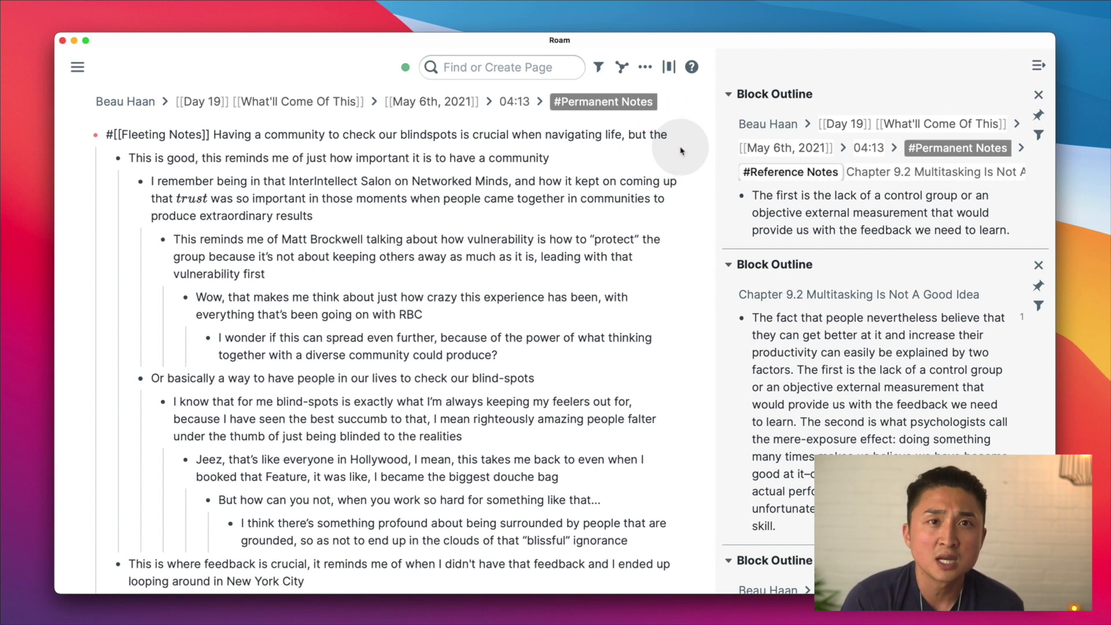
text(cr)
key(BackSpace)
key(BackSpace)
key(BackSpace)
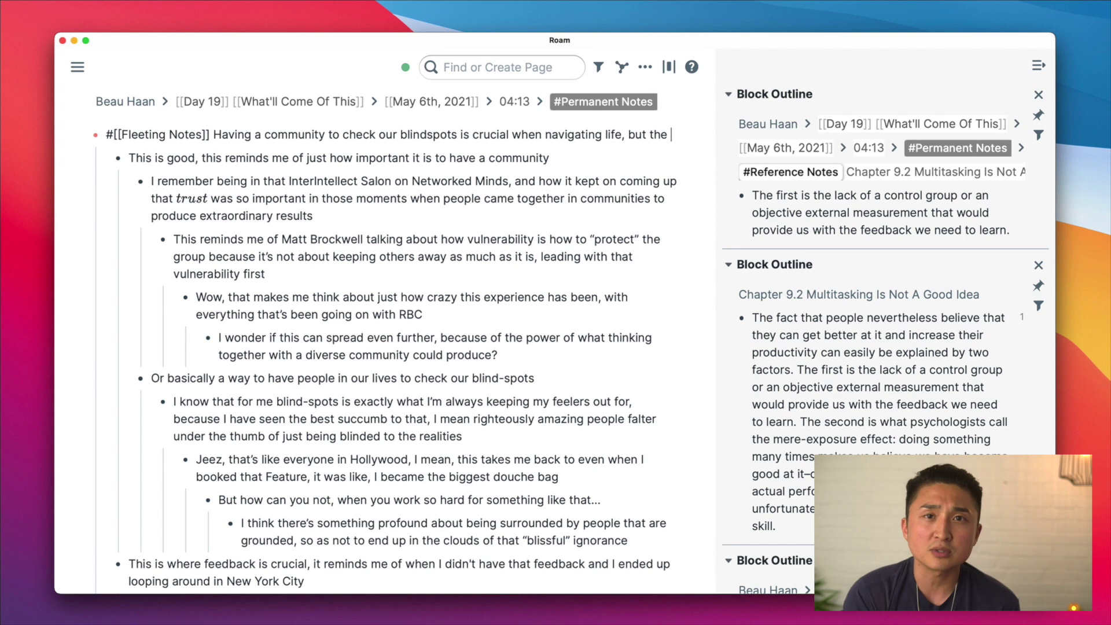
text(bigger)
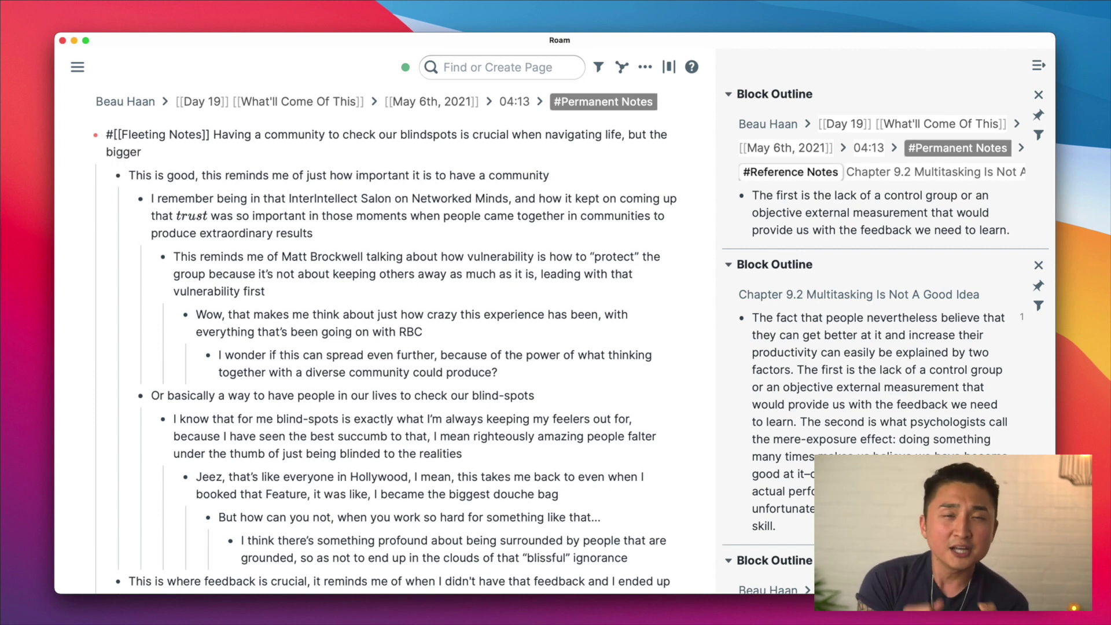
text( blind)
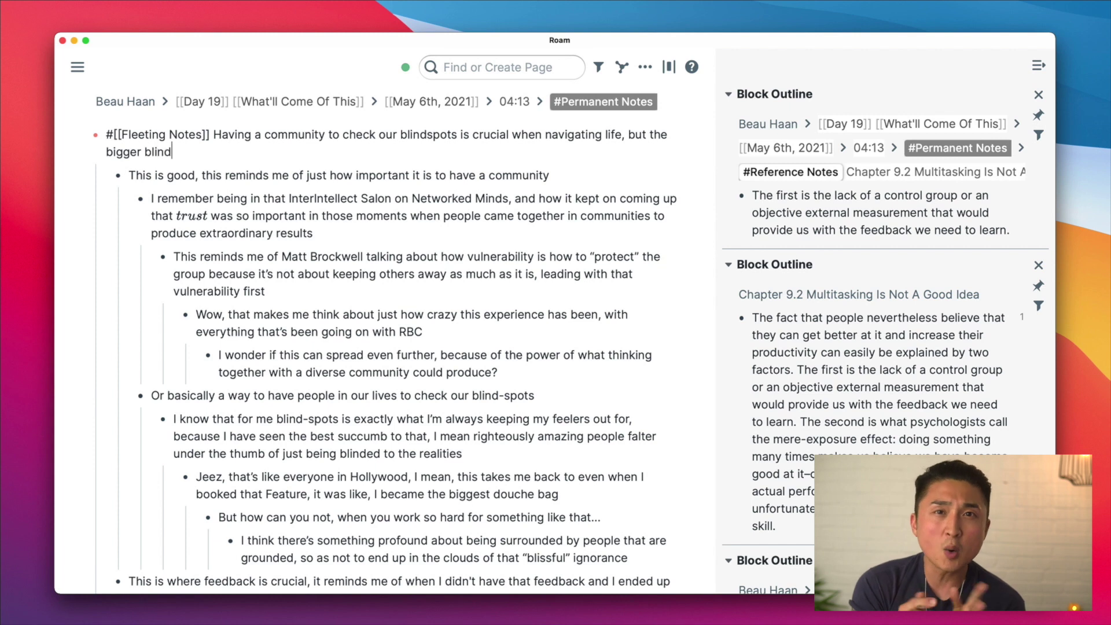
text(spot is the cloist)
text(ering of know)
text(e)
text(l)
key(BackSpace)
key(BackSpace)
text(ledge behind)
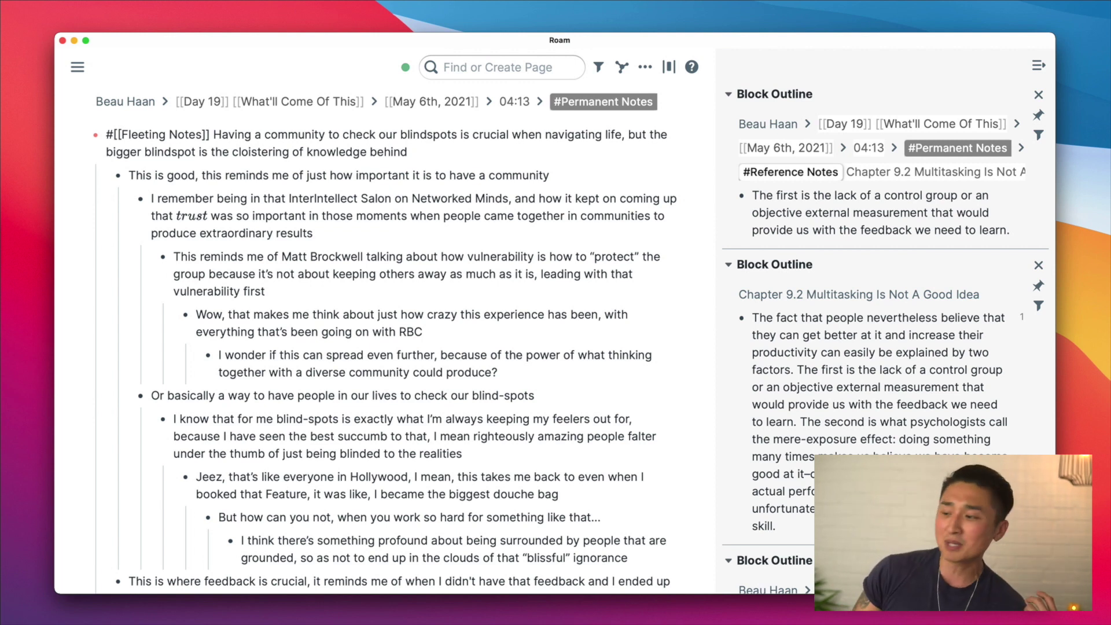
text(paywalls)
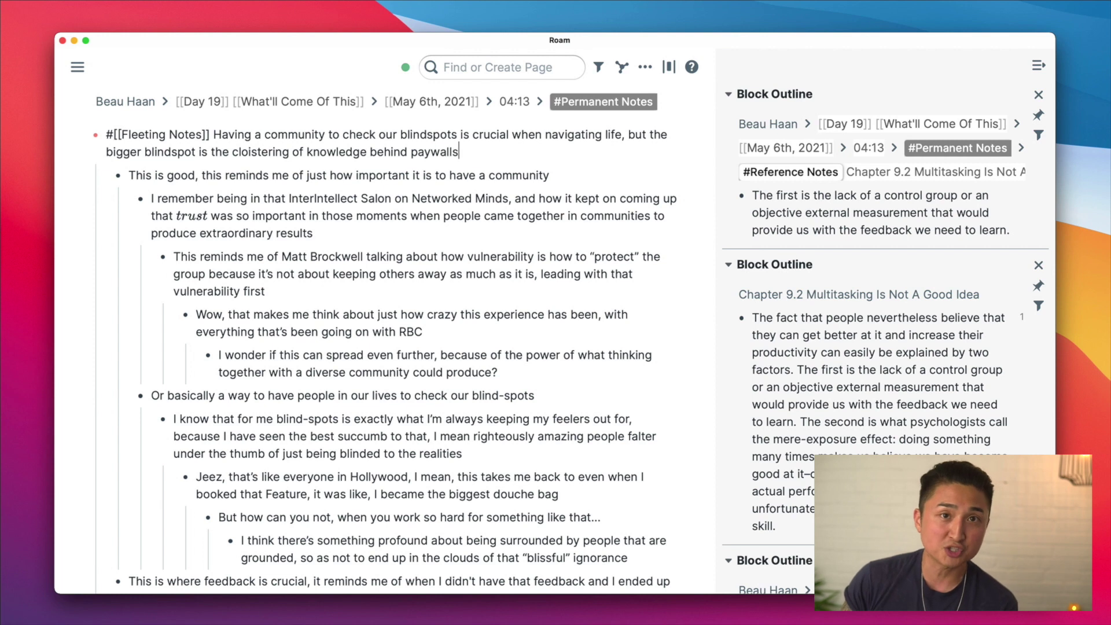
Finish the Fleeting Notes summary with ", when the genius minds of tomorrow could be just outside".
text(, when the )
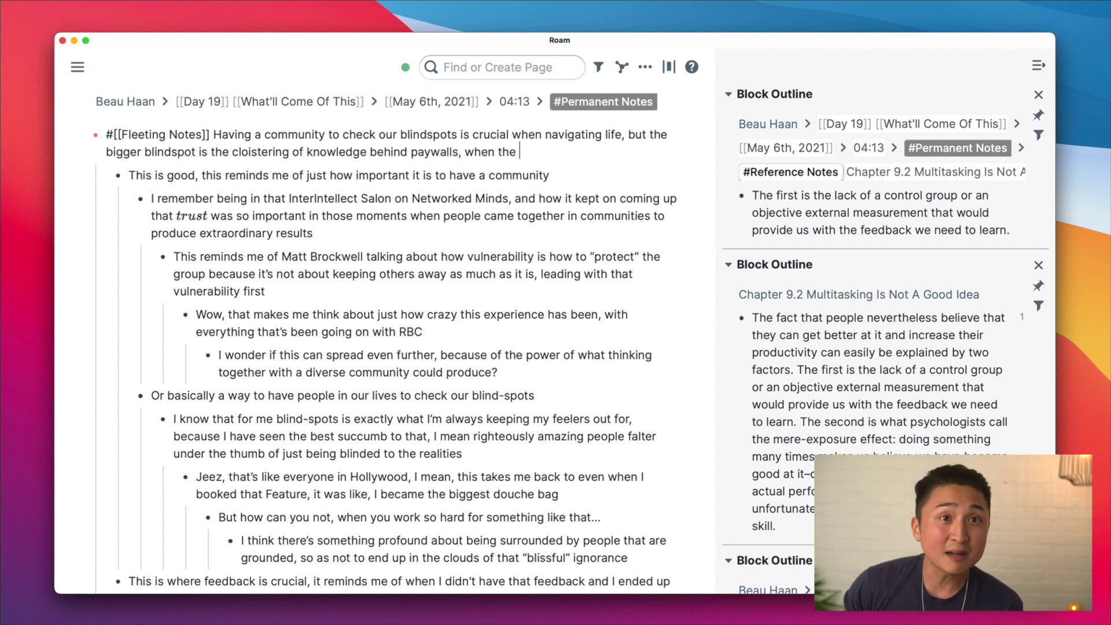
text(genius )
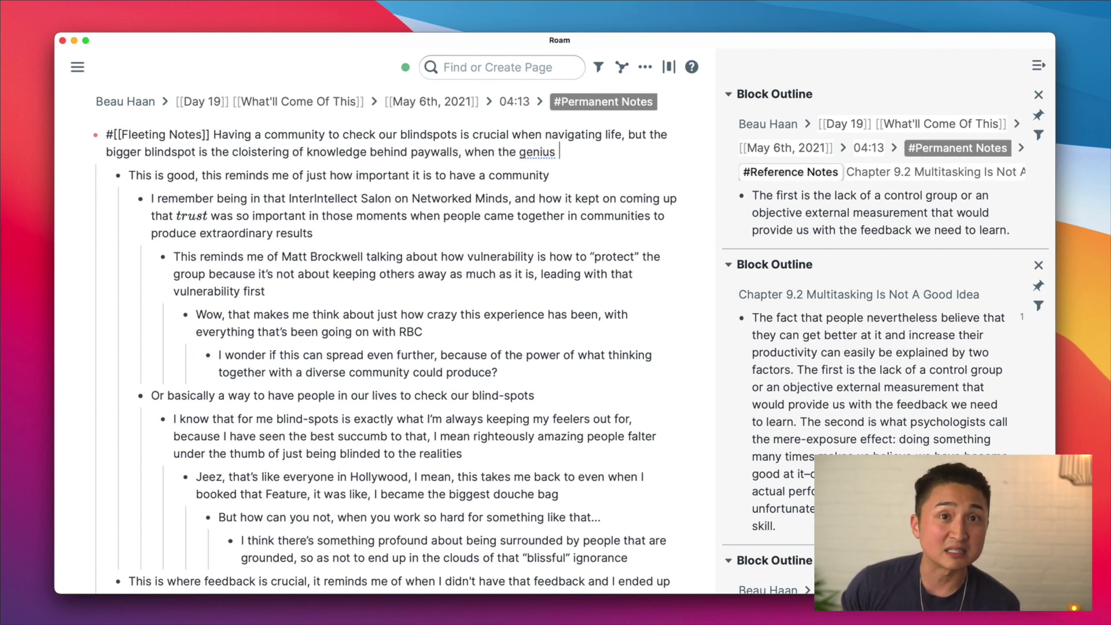
text(minds of tomorrow)
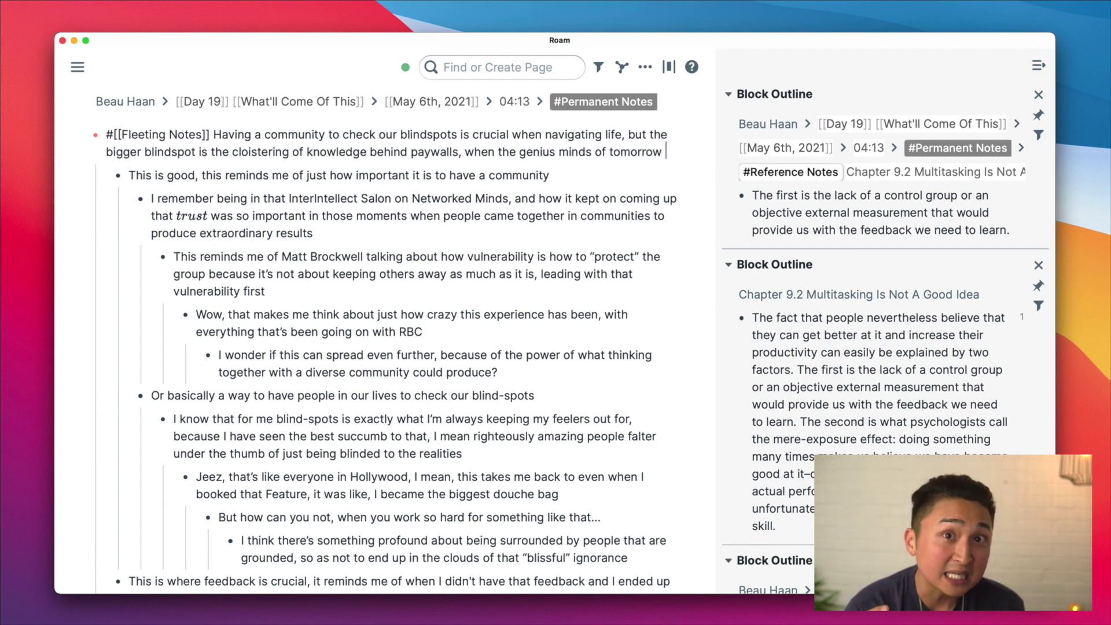
text( could be)
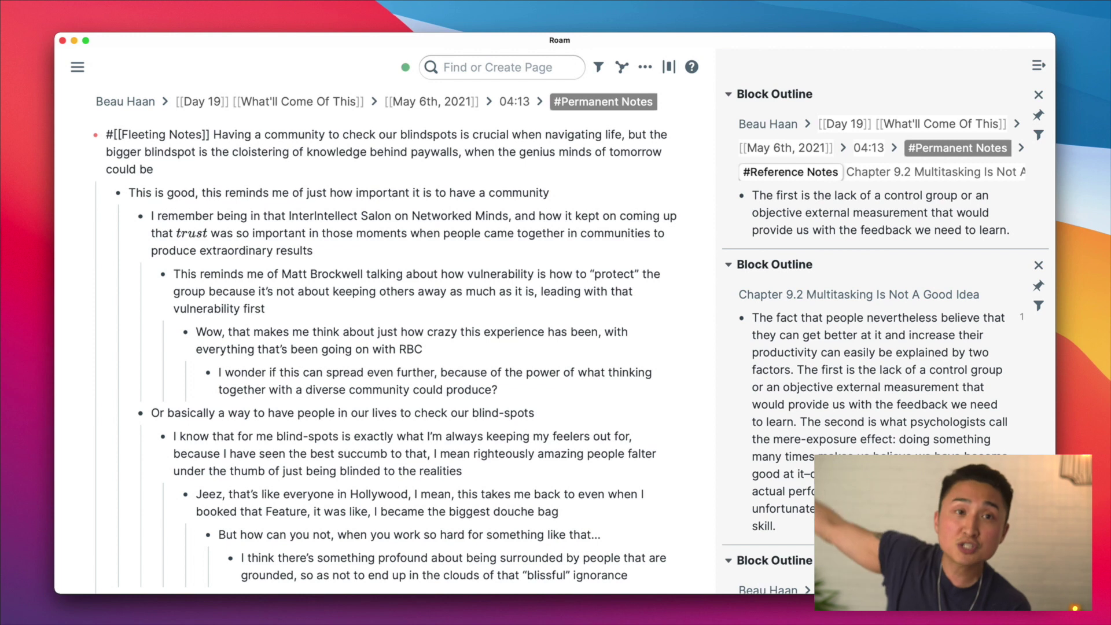
text( just outside)
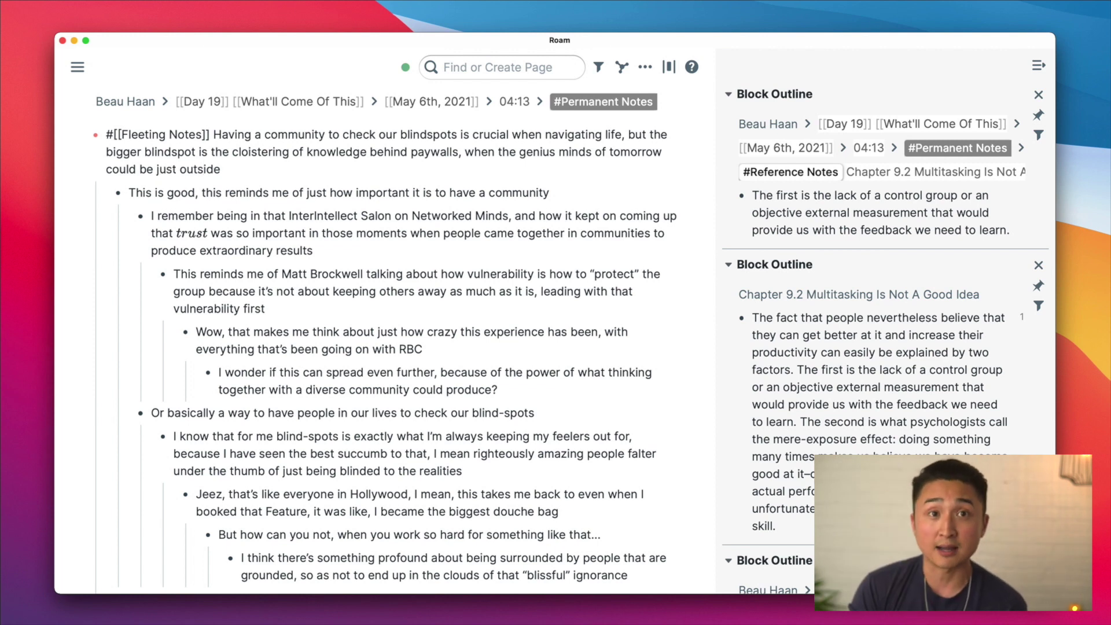
key(Escape)
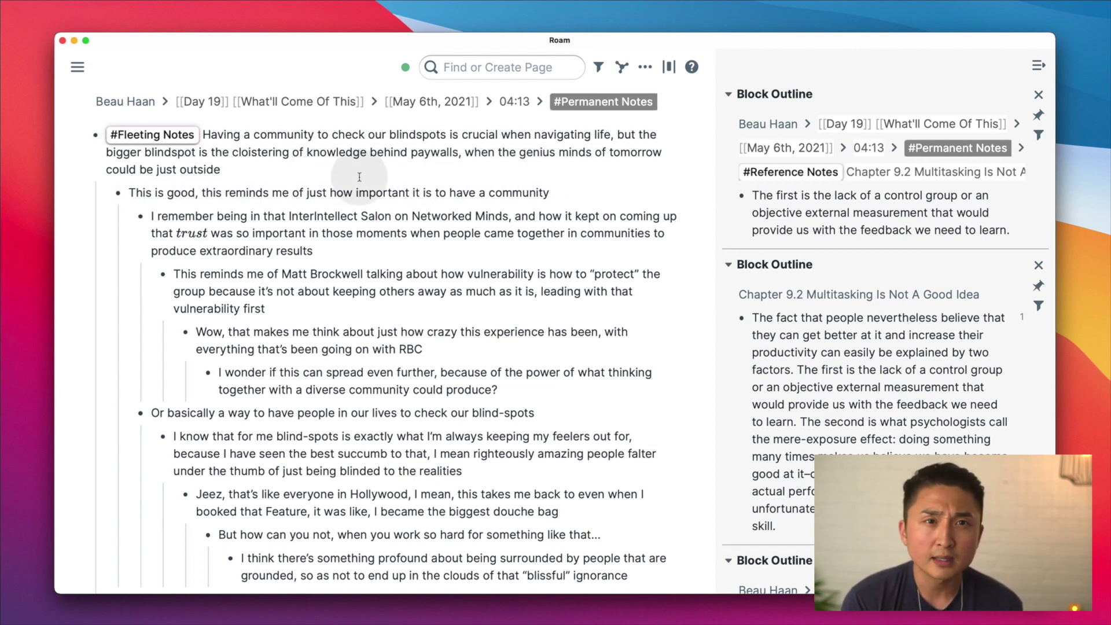
Return to the Permanent Notes block, nest an empty block under Literature Notes, and focus the view on Literature Notes.
scroll(456, 375, down, 15)
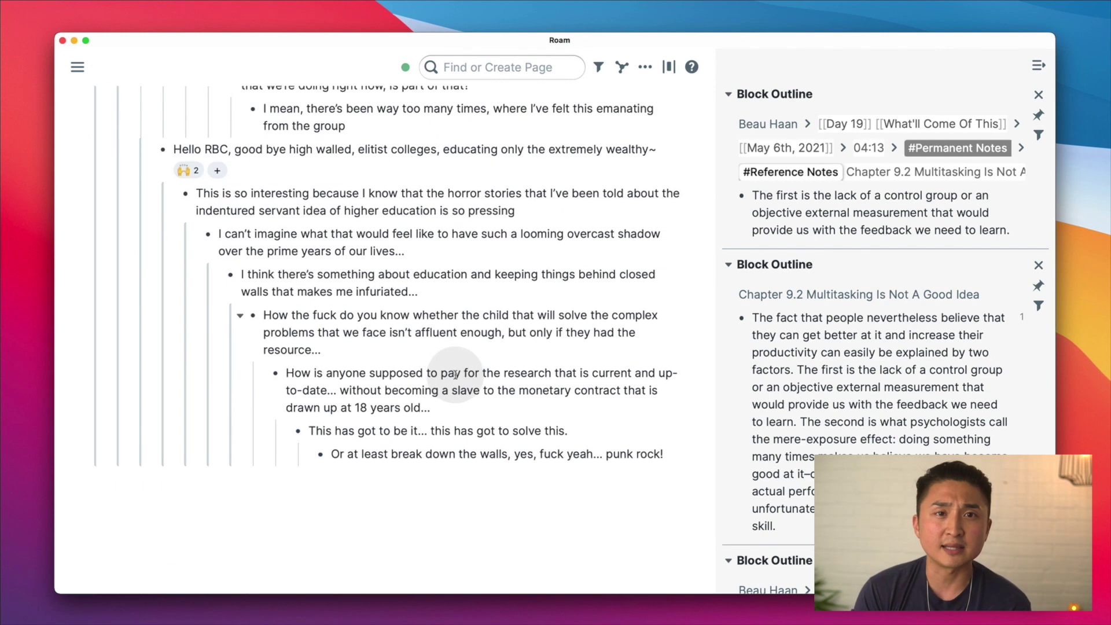
scroll(455, 375, up, 15)
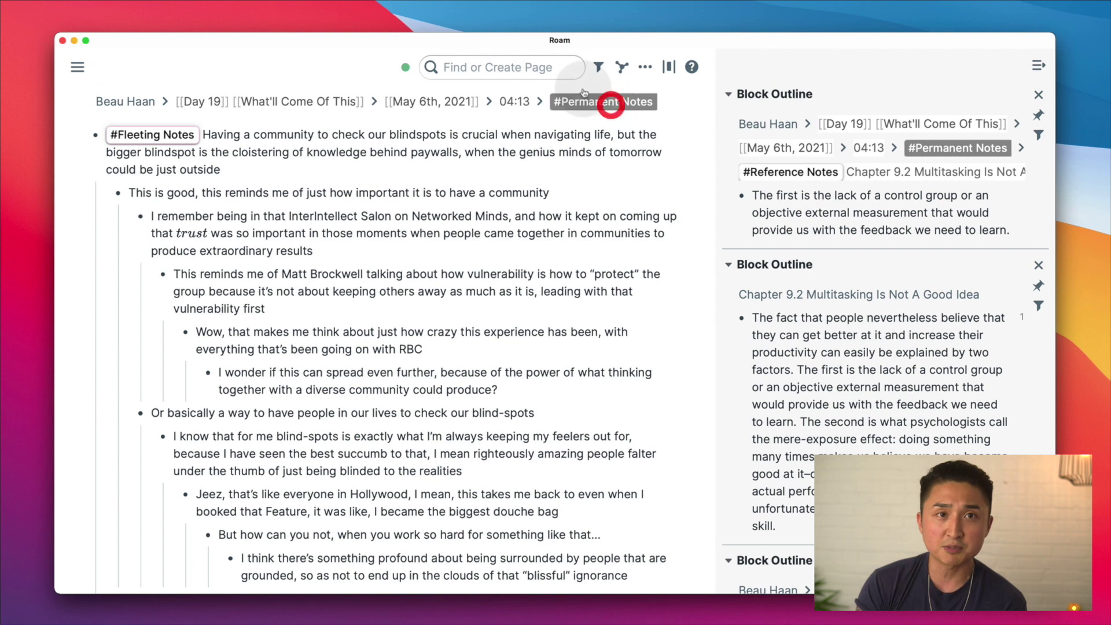
click(610, 104)
click(266, 224)
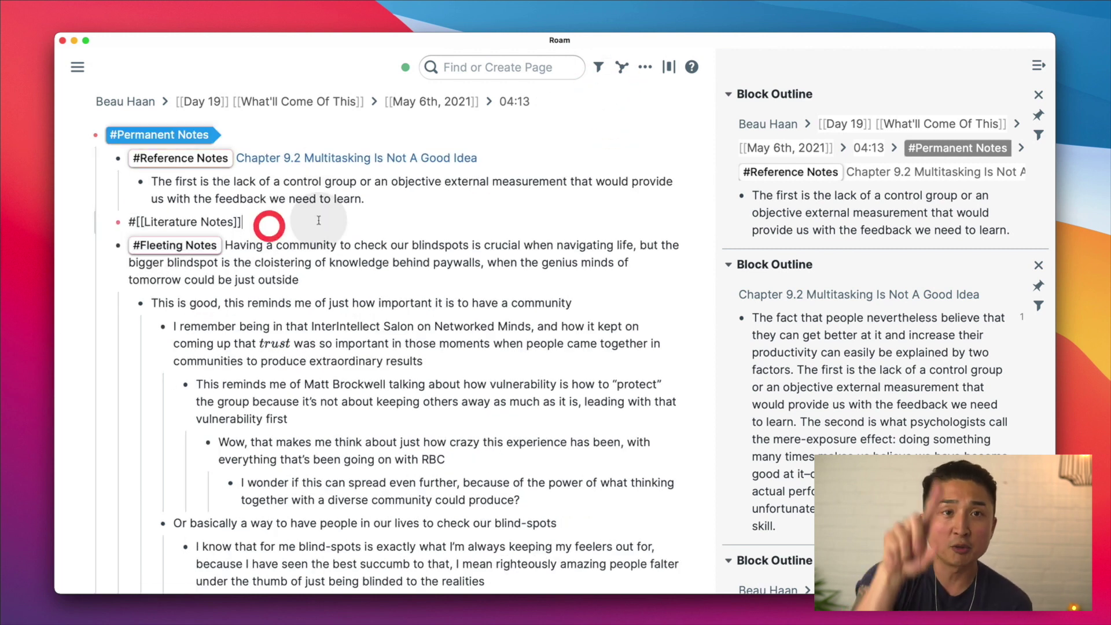
key(Return)
key(Tab)
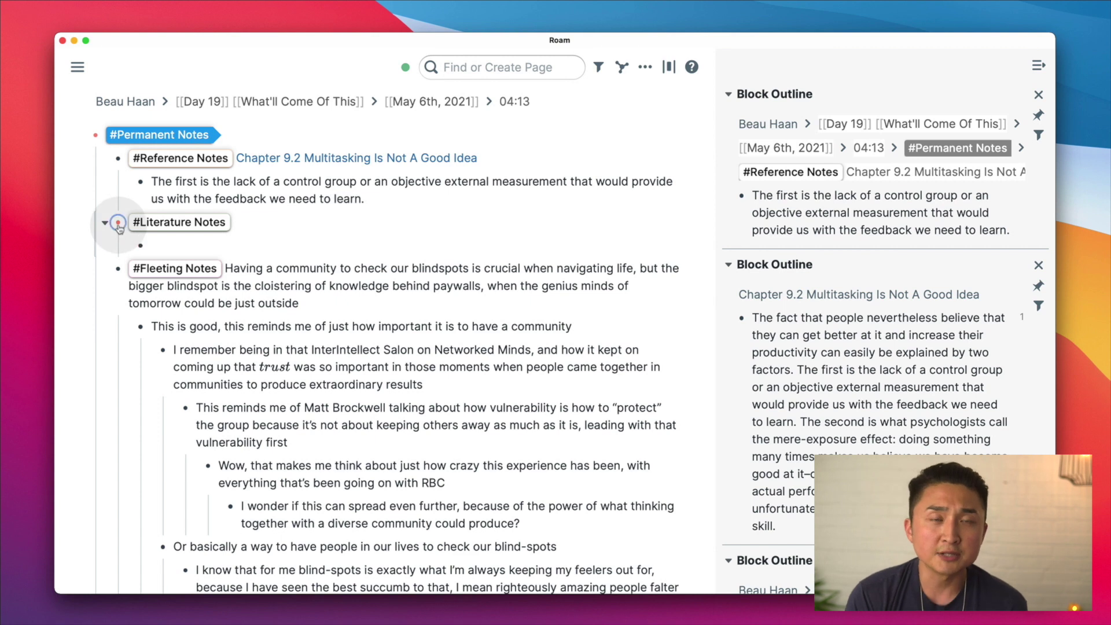
click(118, 222)
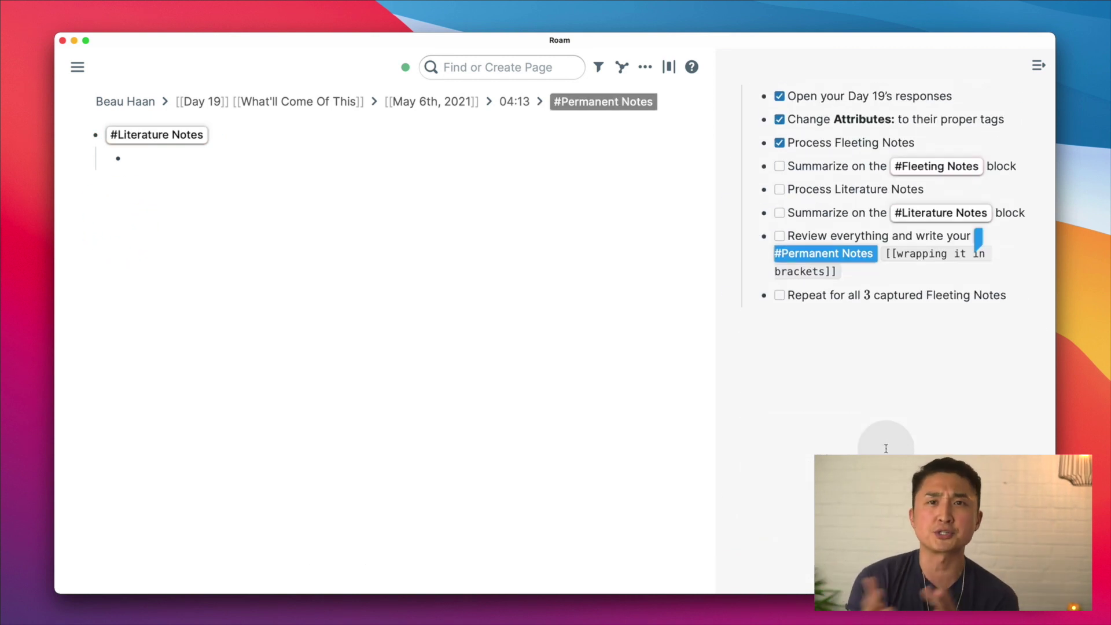
Mark "Summarize on the #Fleeting Notes block" as done in the checklist.
scroll(885, 441, up, 2)
click(779, 202)
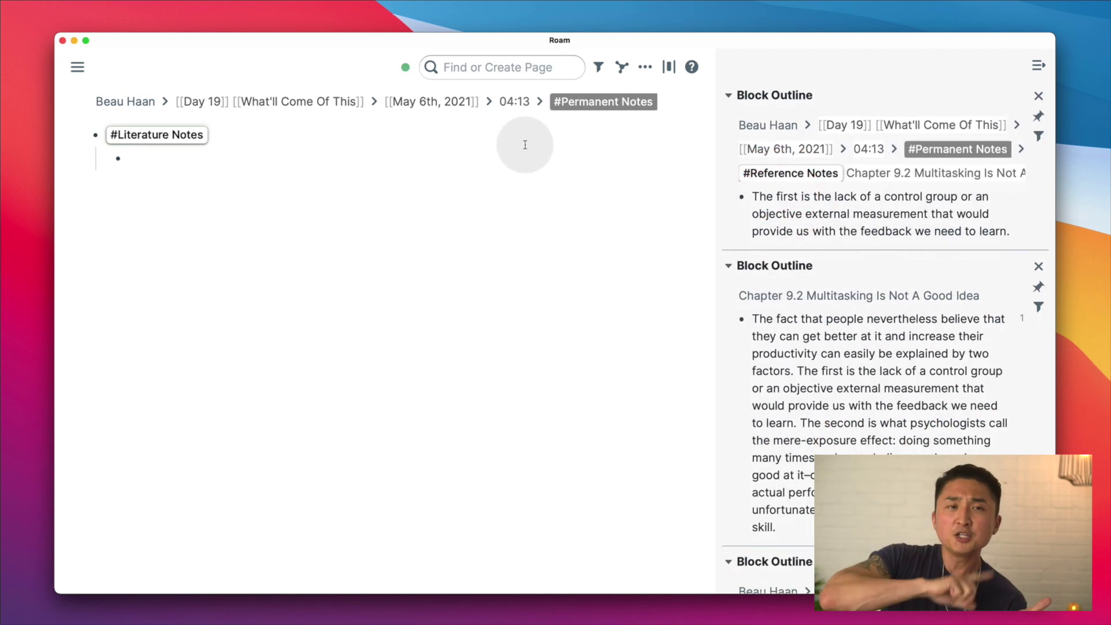
Start the note nested under Literature Notes with "Feedback is crucial in the learning process".
click(242, 162)
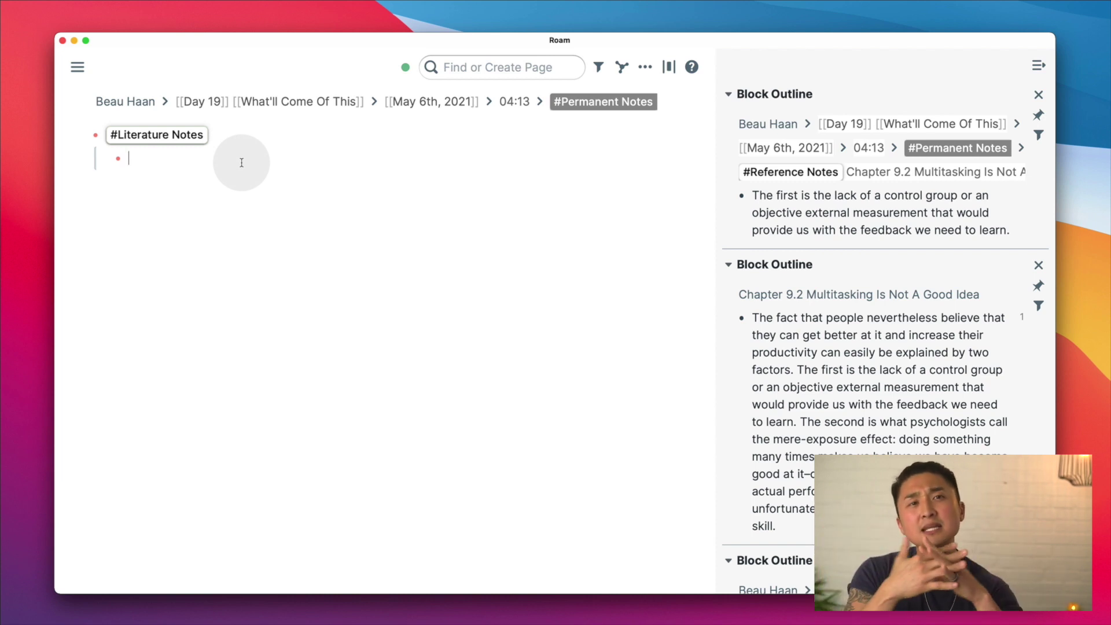
text(Feedbac)
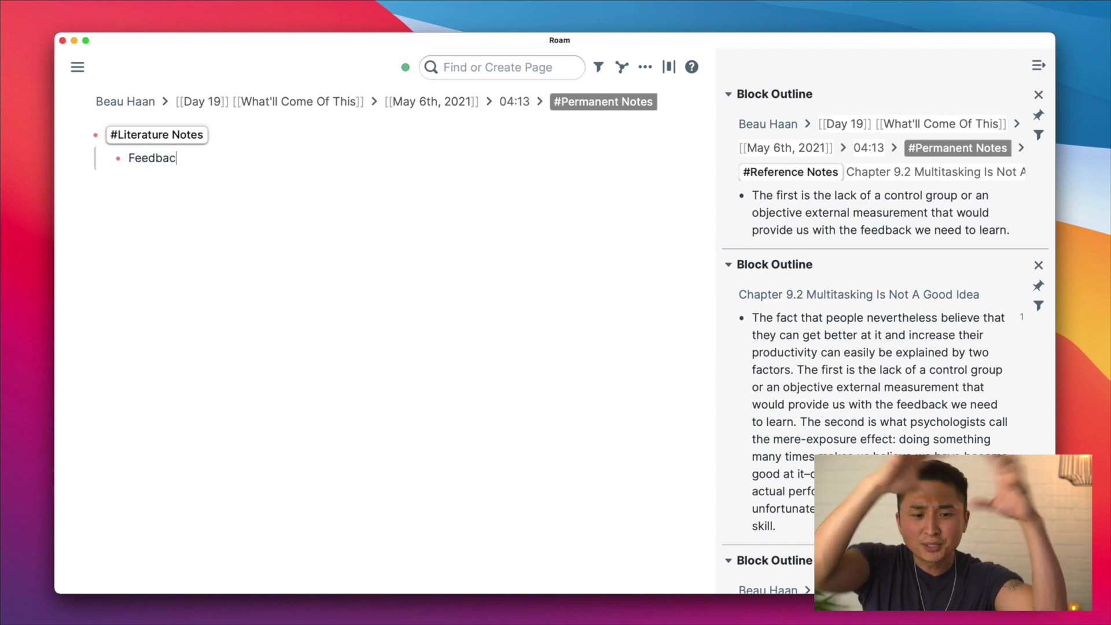
text(k is)
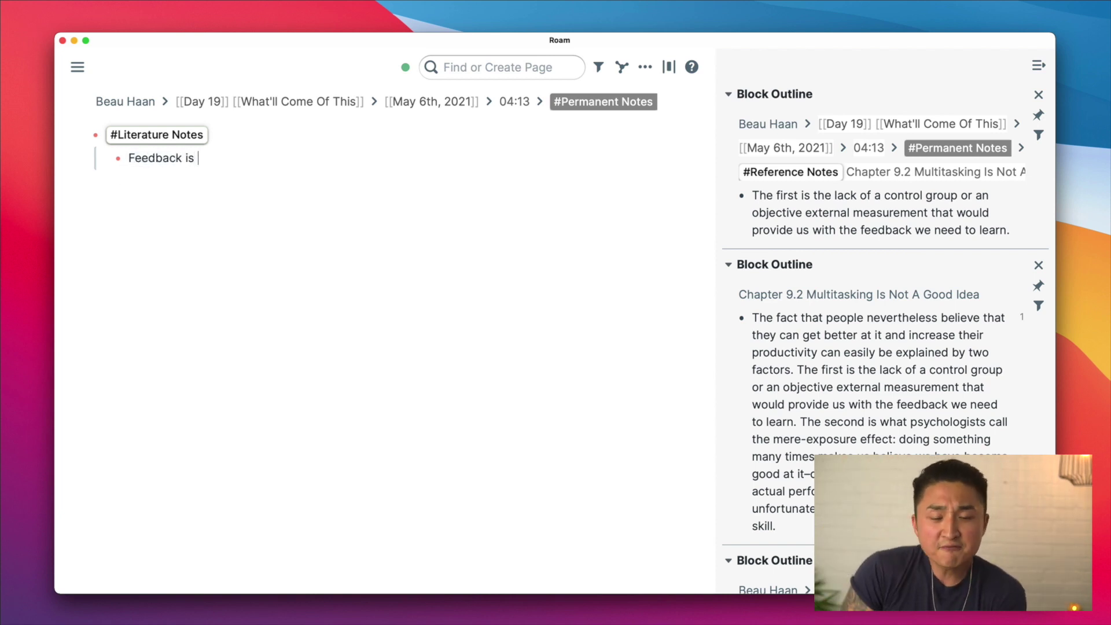
text( curci)
key(BackSpace)
key(BackSpace)
key(BackSpace)
key(BackSpace)
text(rucua)
text(ial i)
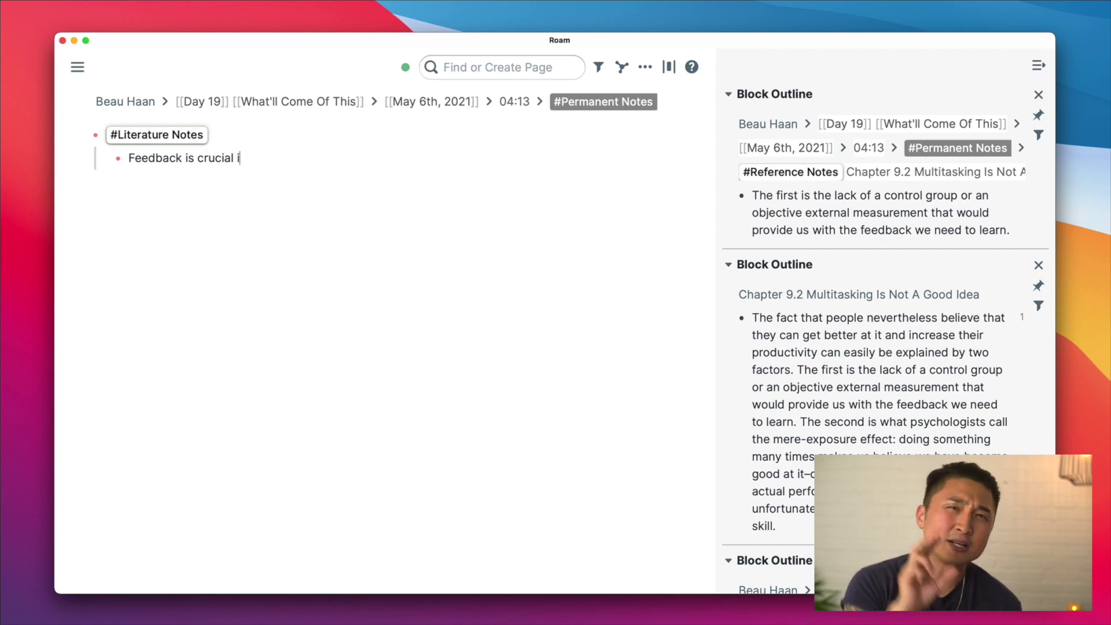
text(n the learning process)
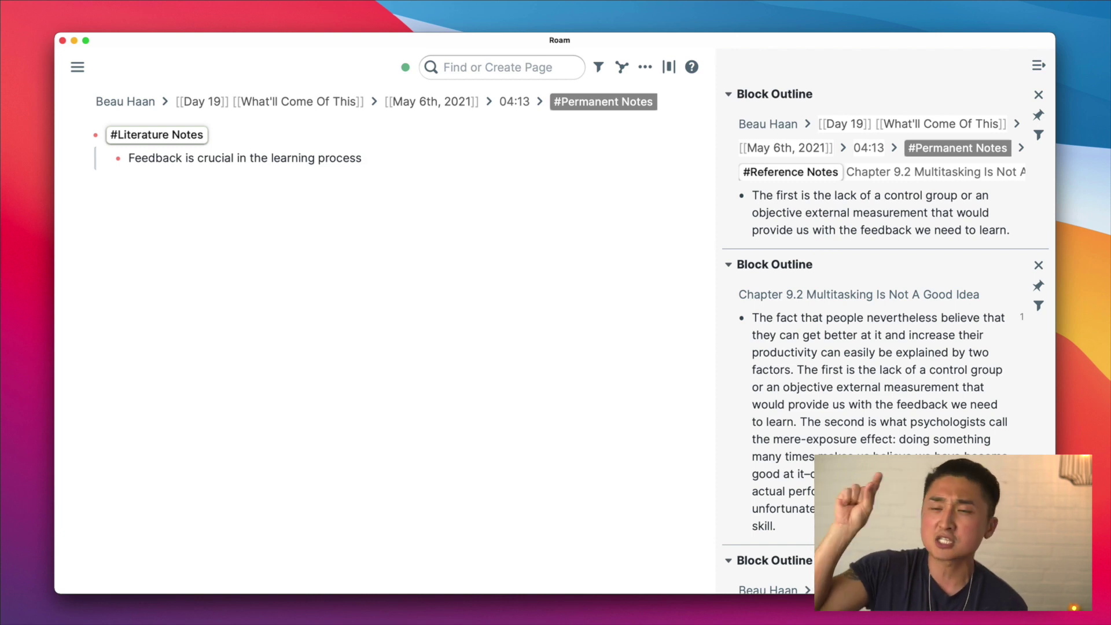
Complete the literature note with "because of the blindspots that we cannot notice on our own." and start a new block below it.
text( because of the )
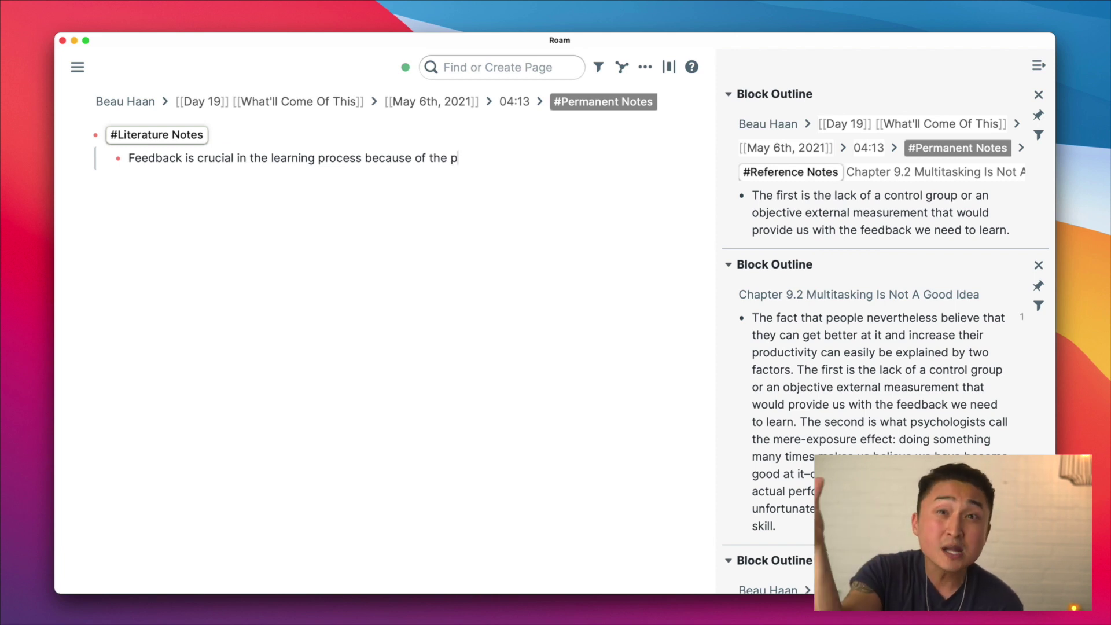
text(blindspots that )
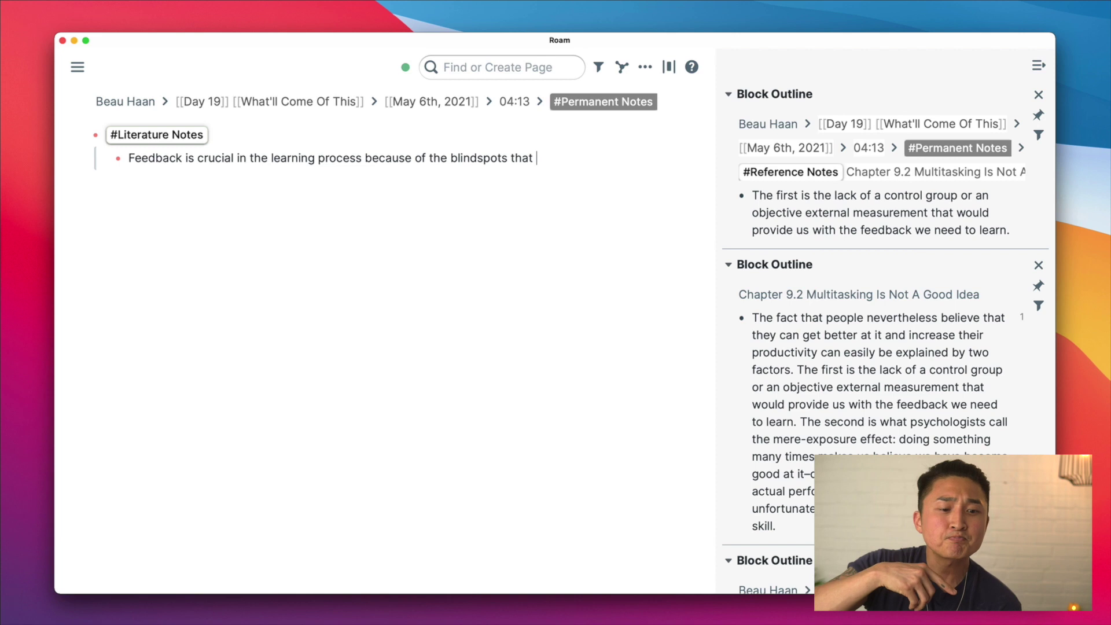
text(we )
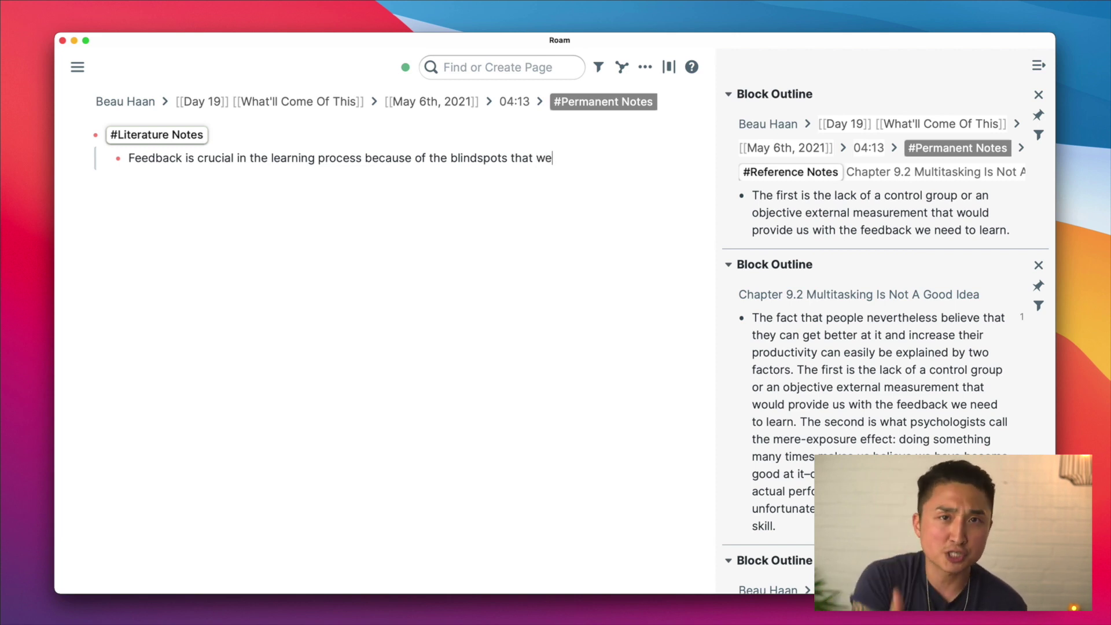
text(canno)
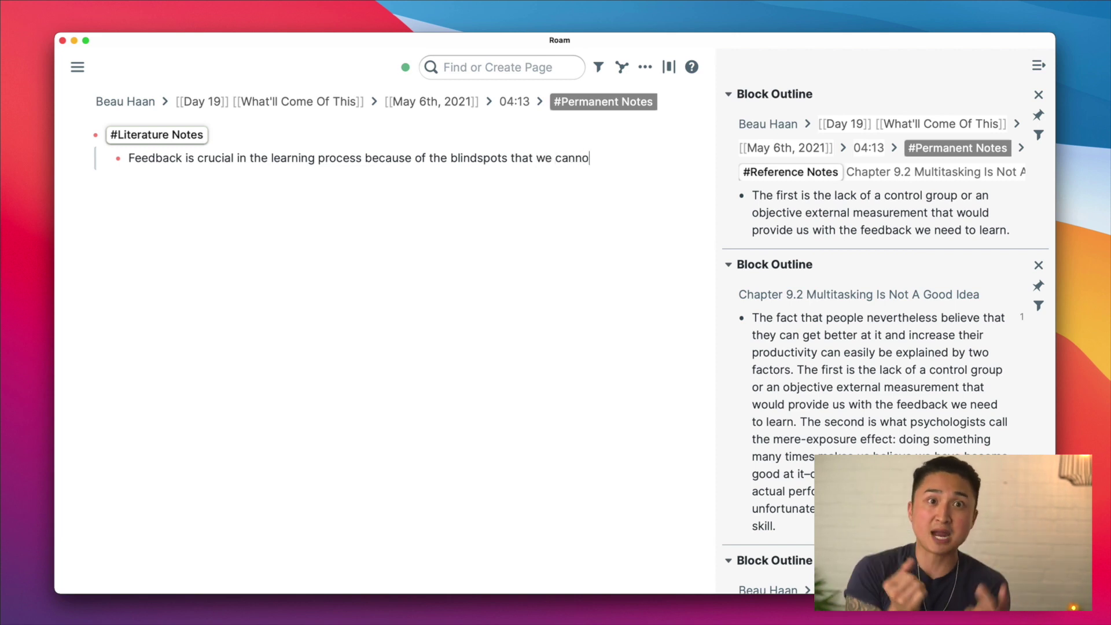
text(t notice on our owns)
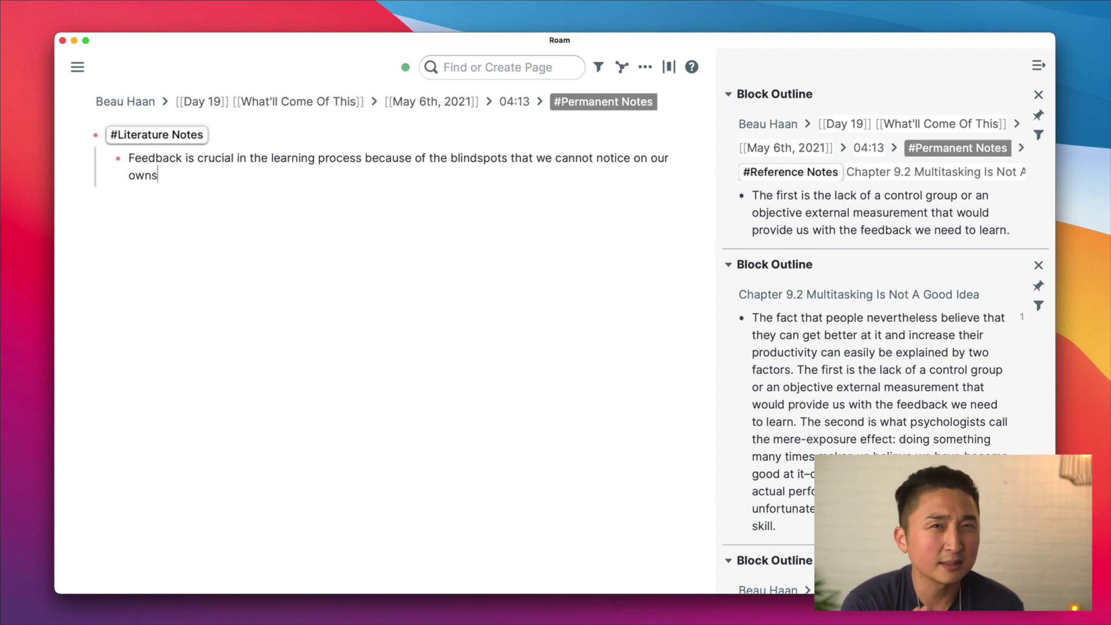
key(Return)
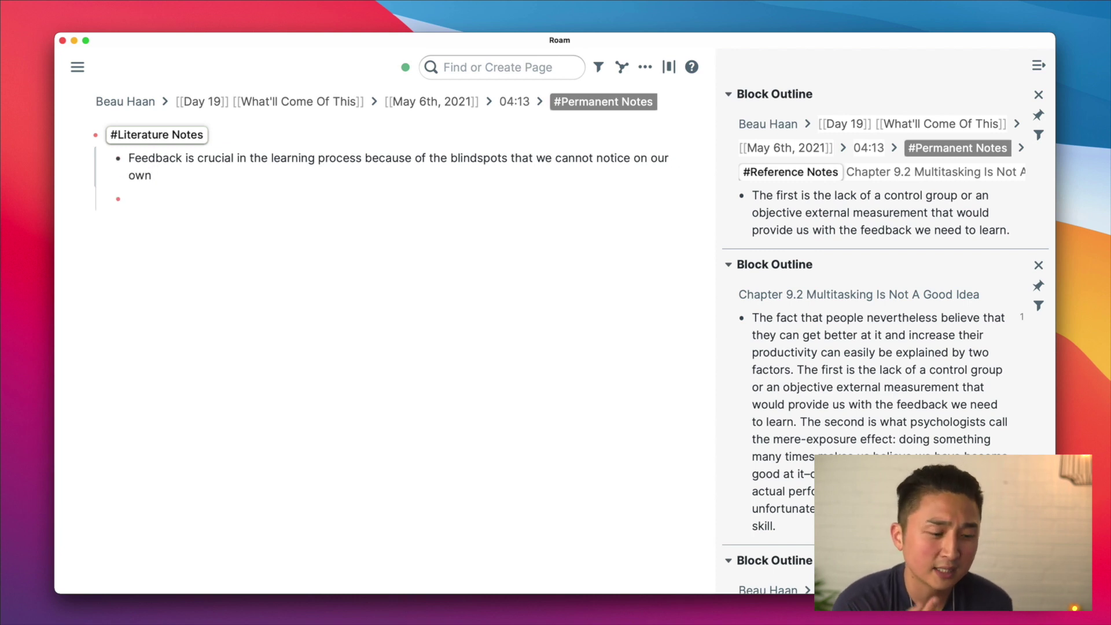
key(BackSpace)
text(.)
key(Return)
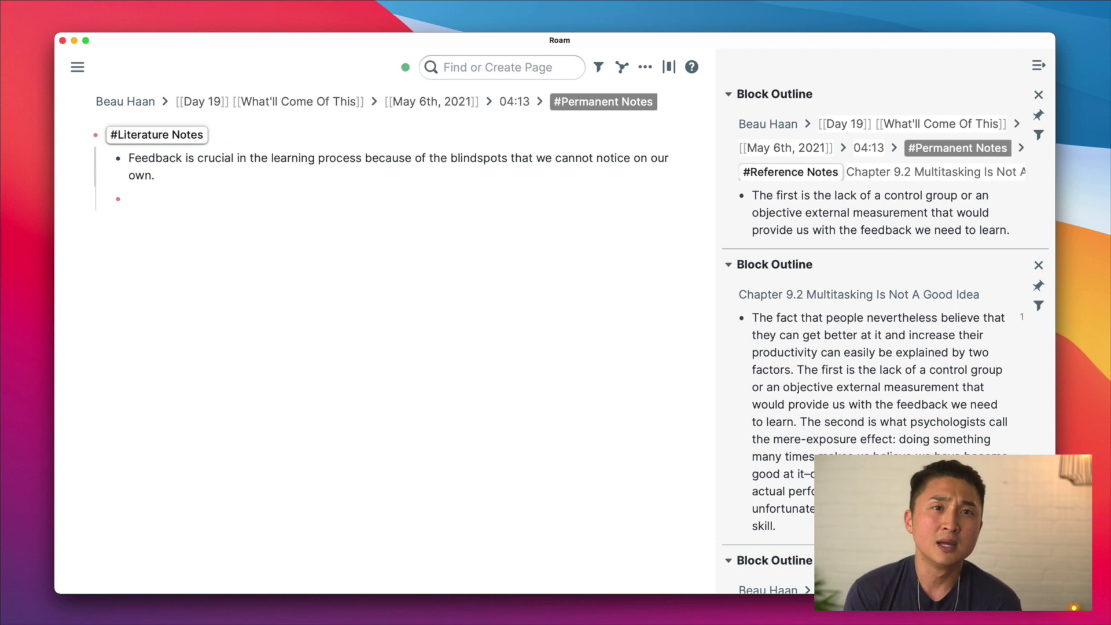
text(The lies t)
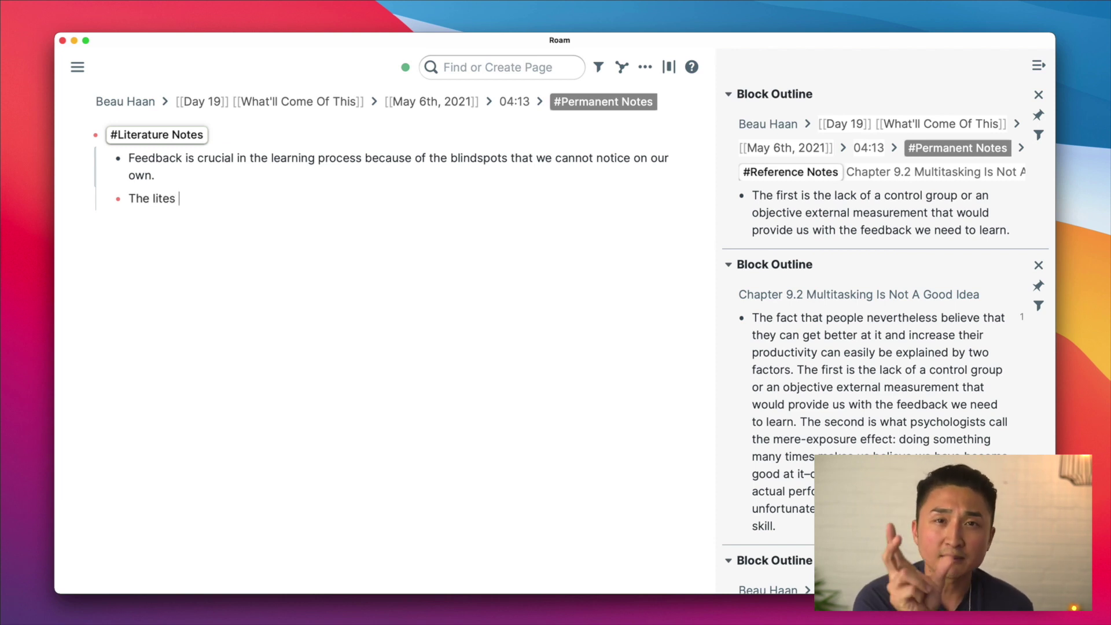
text(hat we te)
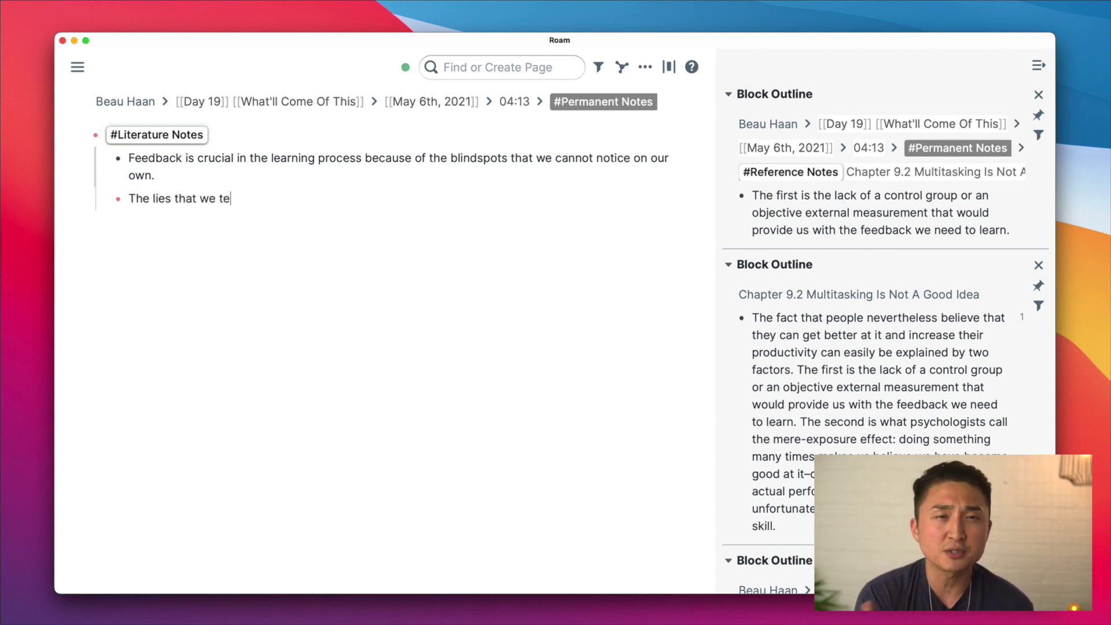
text(ll ourselves )
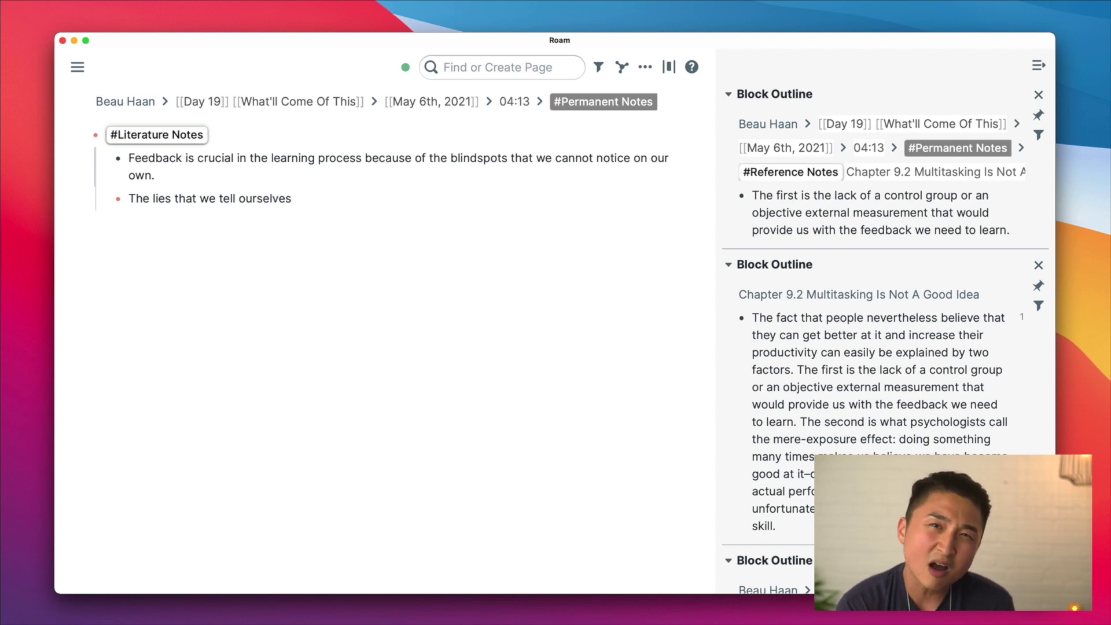
text(must be)
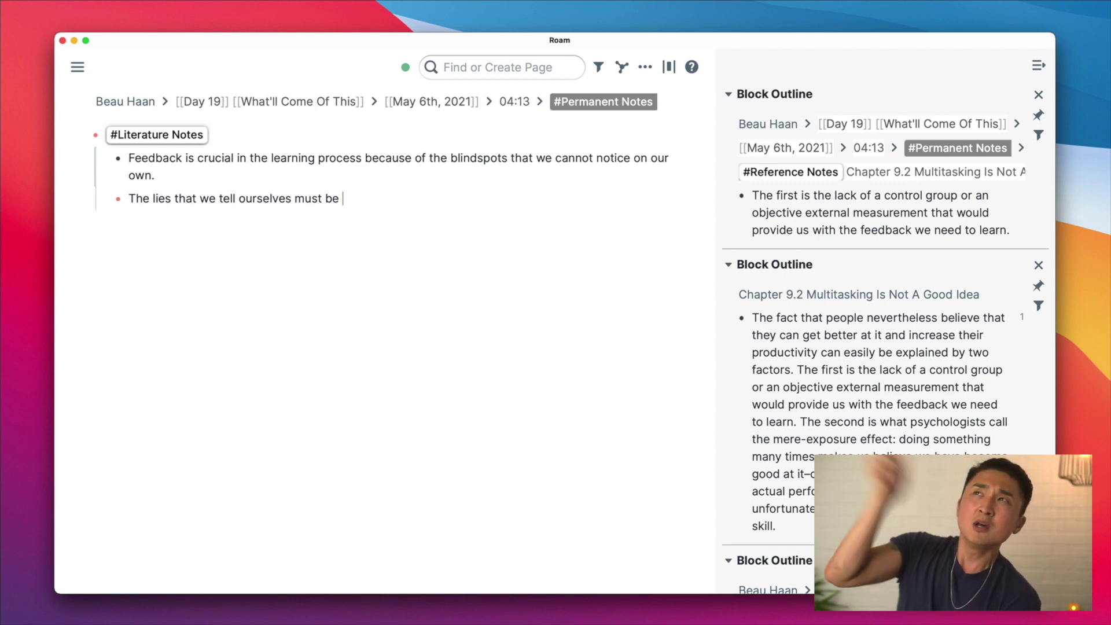
key(BackSpace)
key(BackSpace)
key(BackSpace)
key(BackSpace)
key(BackSpace)
key(BackSpace)
key(BackSpace)
key(BackSpace)
key(BackSpace)
key(BackSpace)
key(BackSpace)
key(BackSpace)
key(BackSpace)
key(BackSpace)
key(BackSpace)
key(BackSpace)
key(BackSpace)
key(BackSpace)
key(BackSpace)
key(BackSpace)
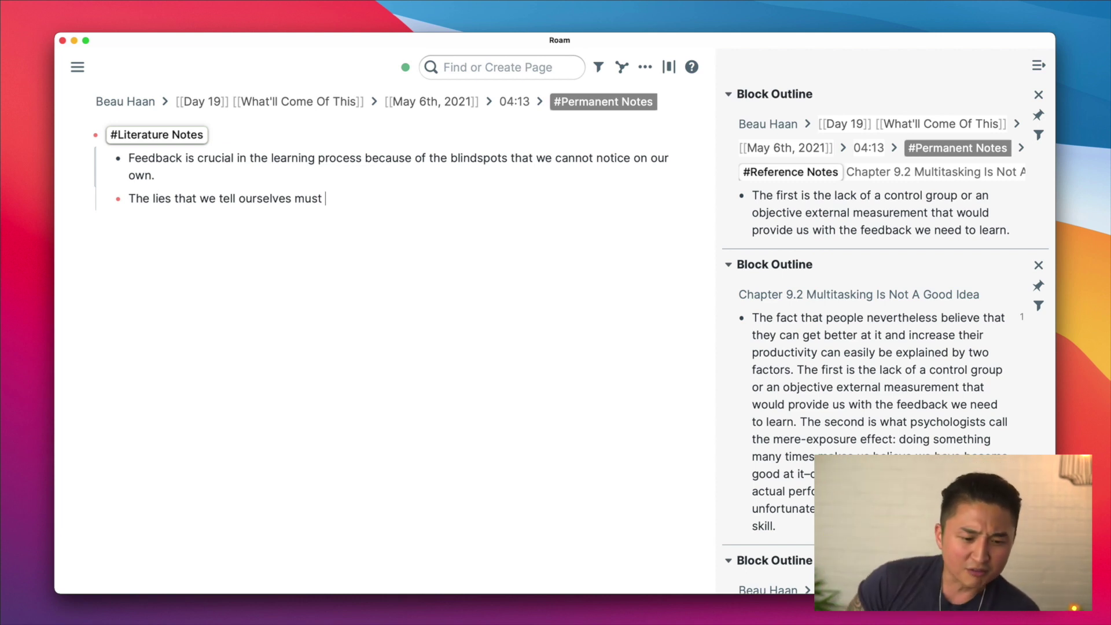
key(BackSpace)
key(BackSpace)
key(BackSpace)
key(BackSpace)
key(BackSpace)
key(BackSpace)
key(BackSpace)
key(BackSpace)
key(BackSpace)
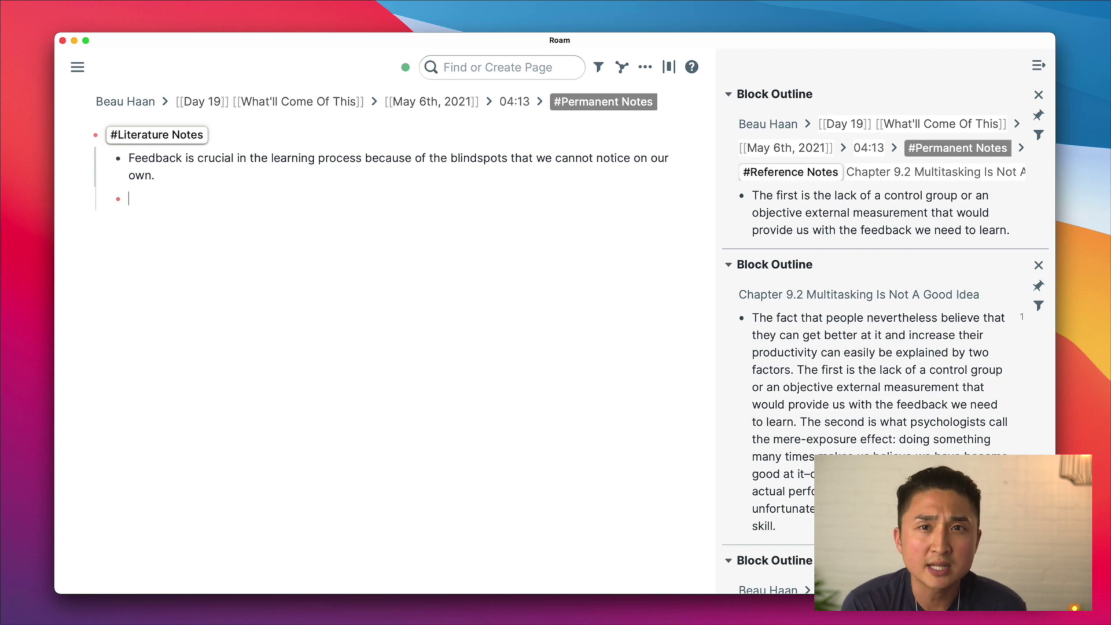
Nest a block under the feedback note reading "Because who doesn’t want to score themselves 10 out of 10 for everything".
key(Tab)
text(Because)
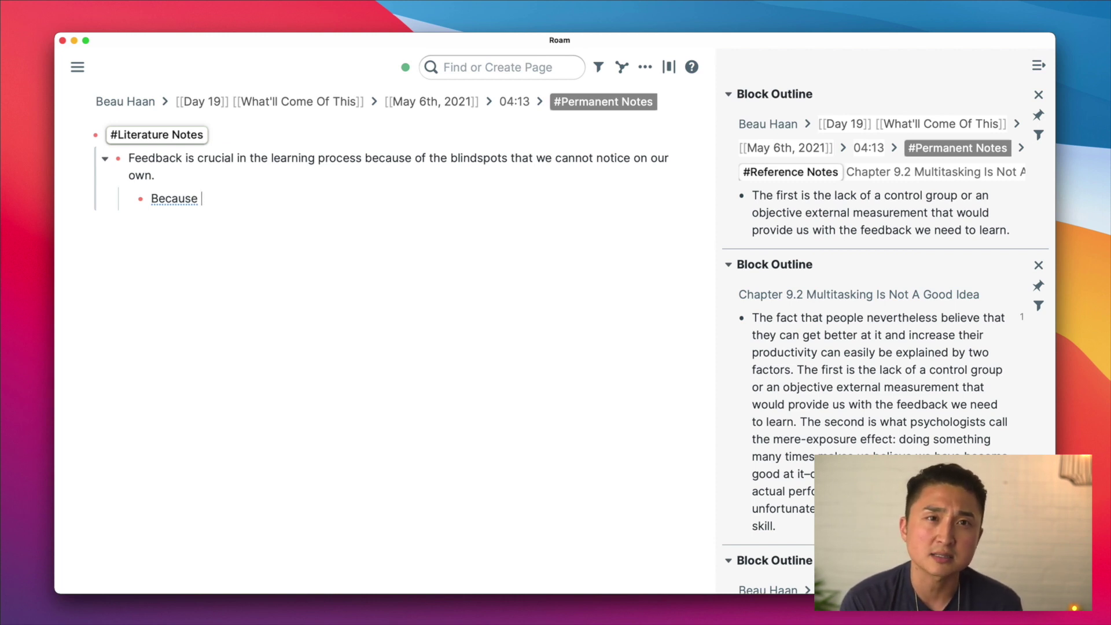
text(who doesn’t want to s)
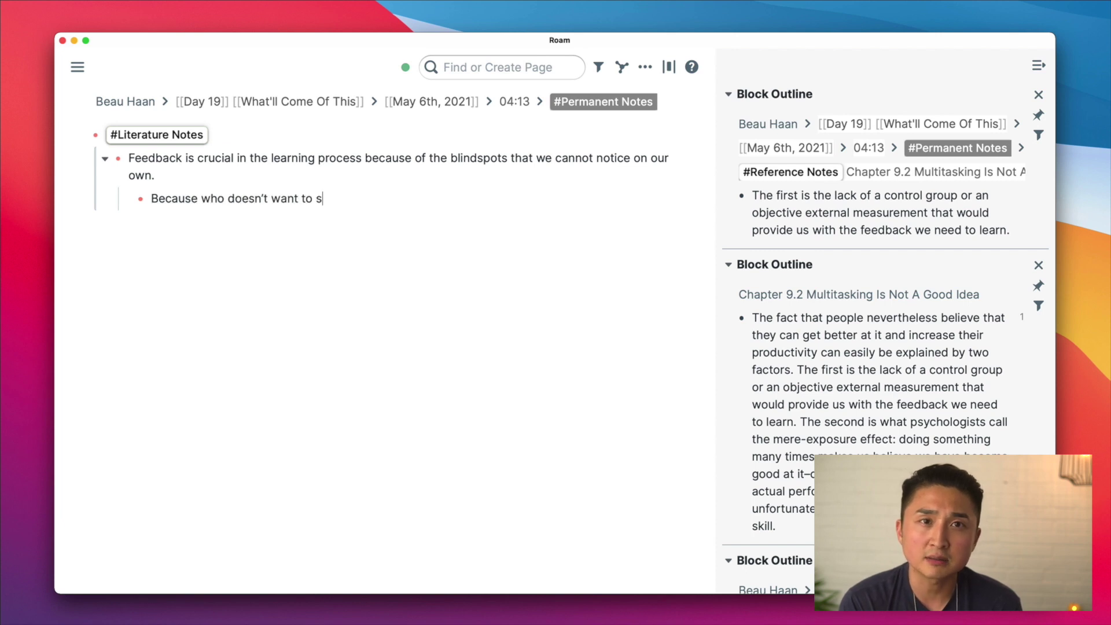
text(core themselves )
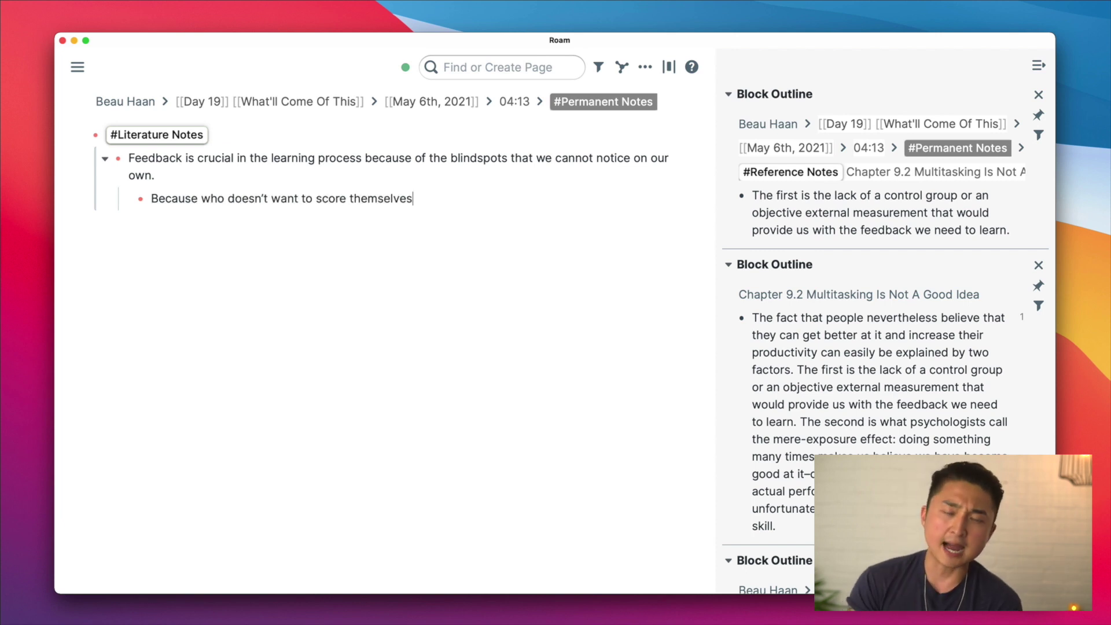
text(10 out)
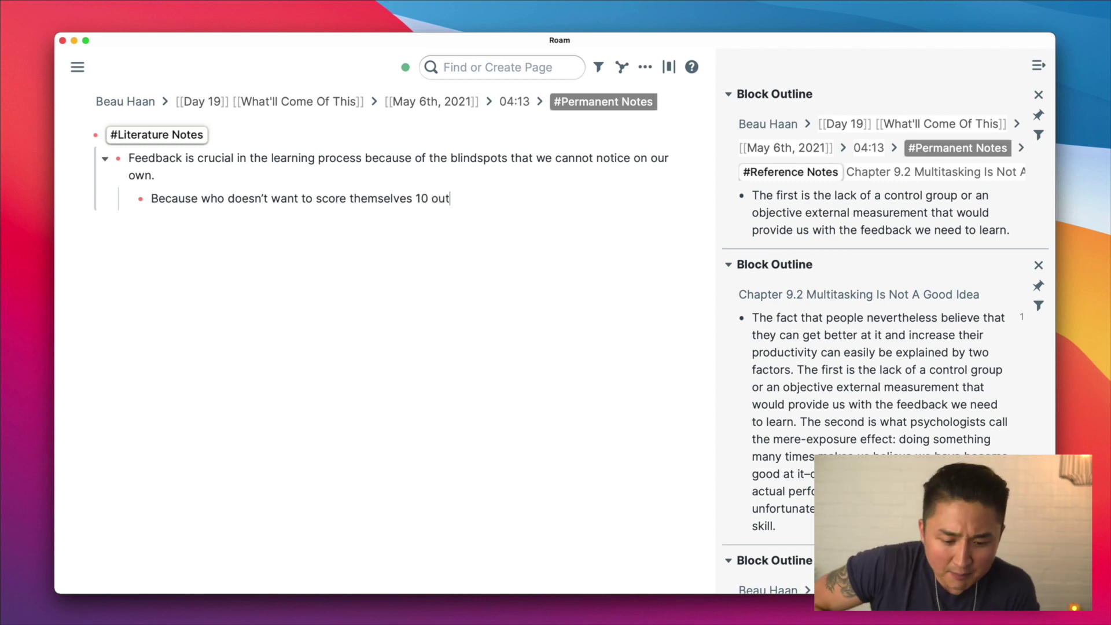
text( of 10 out)
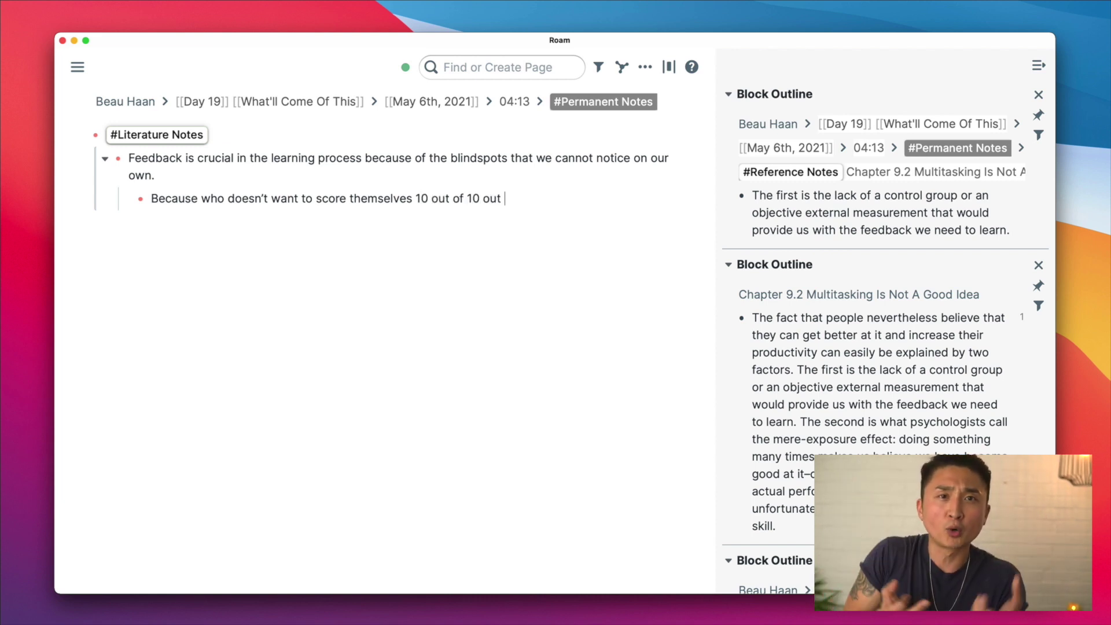
key(BackSpace)
key(BackSpace)
key(BackSpace)
key(BackSpace)
text(for en)
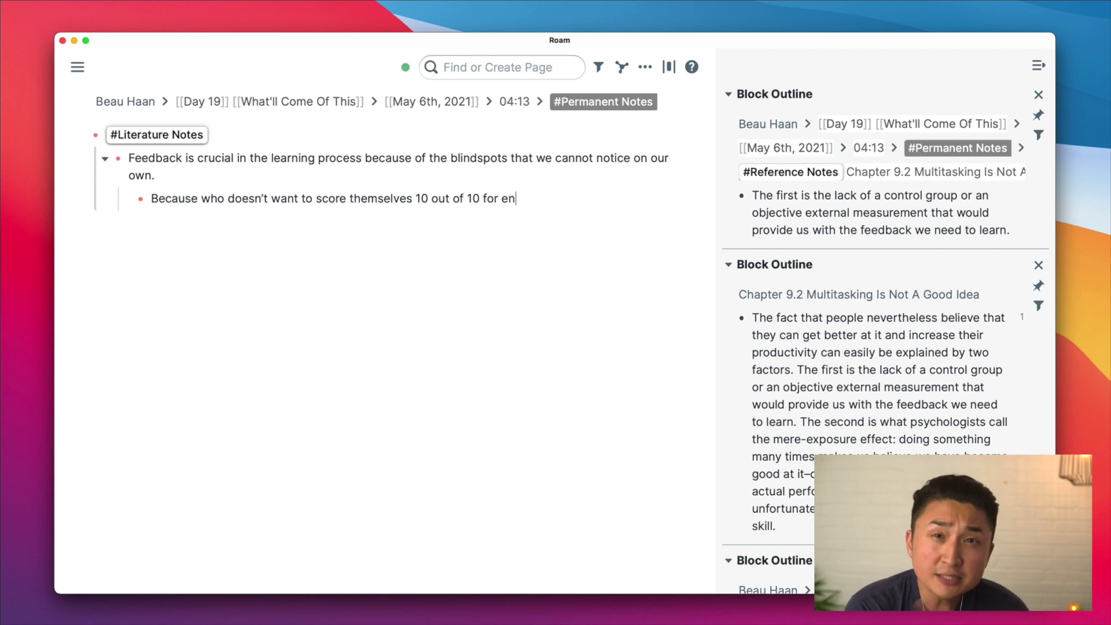
key(BackSpace)
text(very)
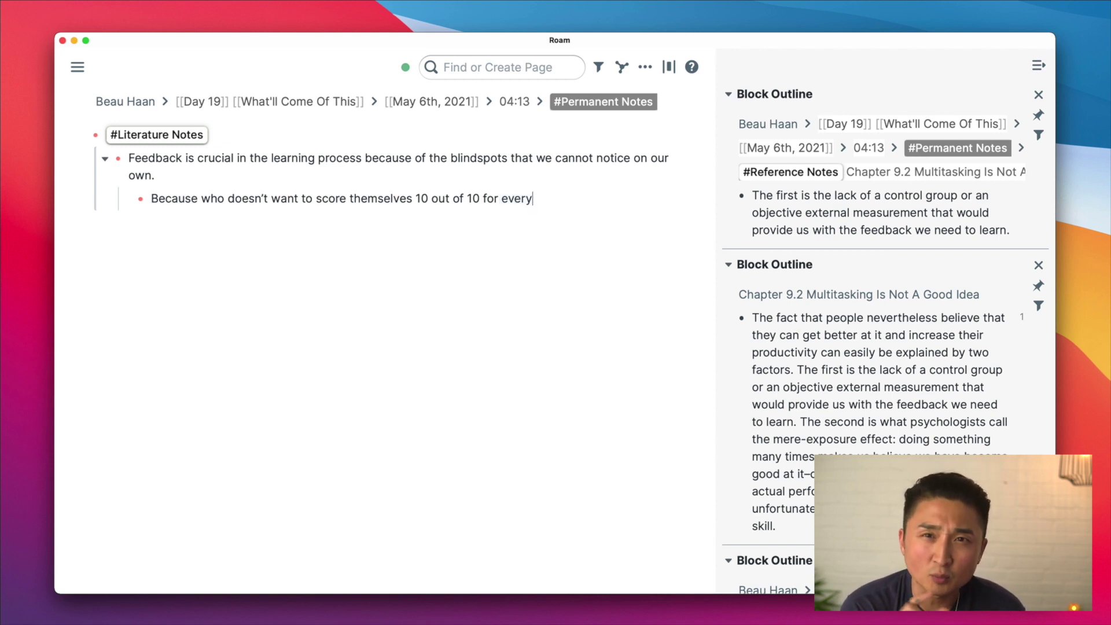
text(thing)
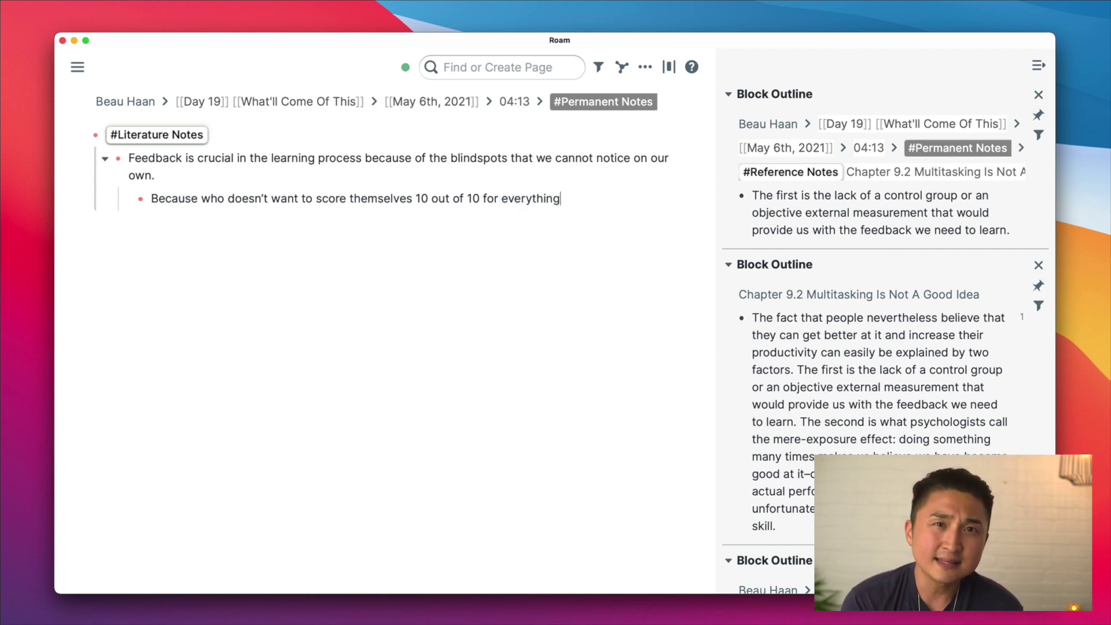
Add a block at the same level as the feedback note, starting with "But the fear is what happens when those".
key(Return)
key(shift+Tab)
text(But at)
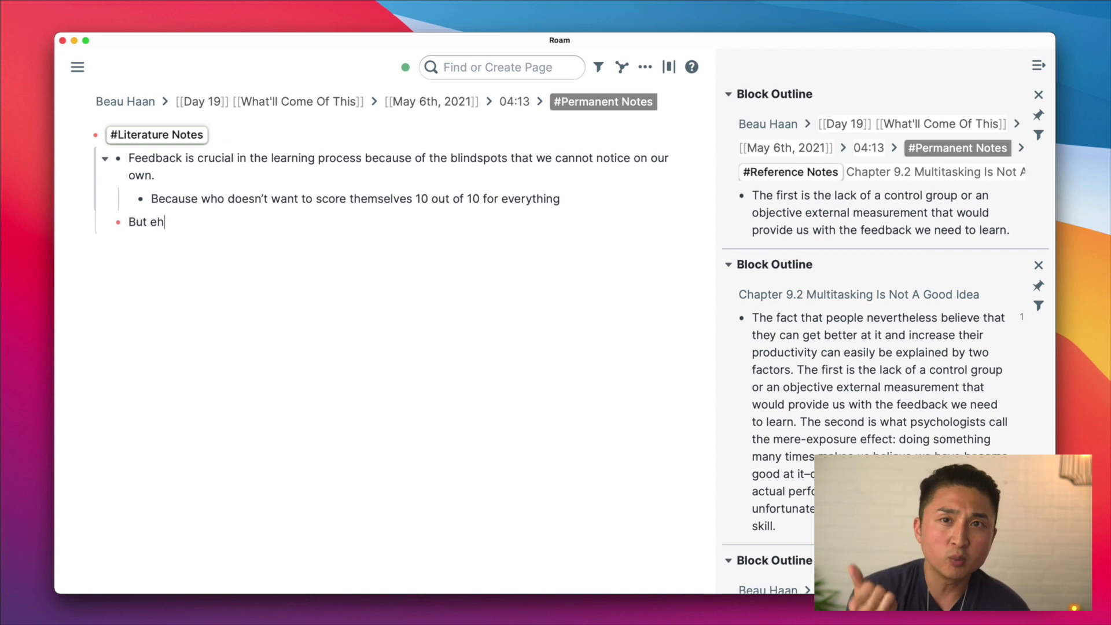
key(BackSpace)
key(BackSpace)
text(the fear is wha)
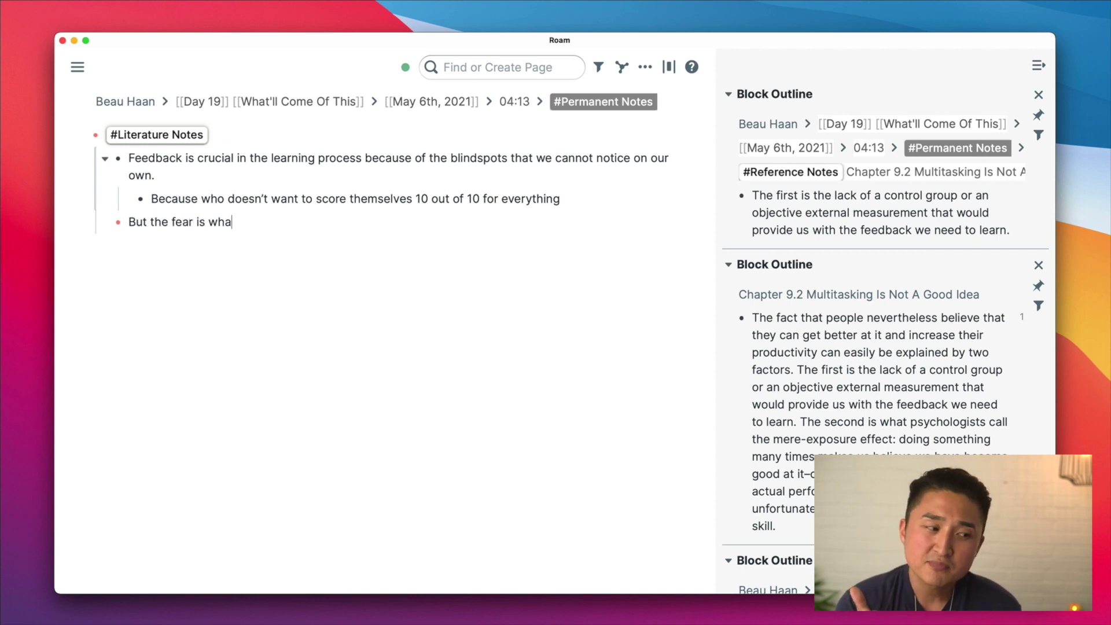
text(t happens the)
key(BackSpace)
key(BackSpace)
key(BackSpace)
text(wh)
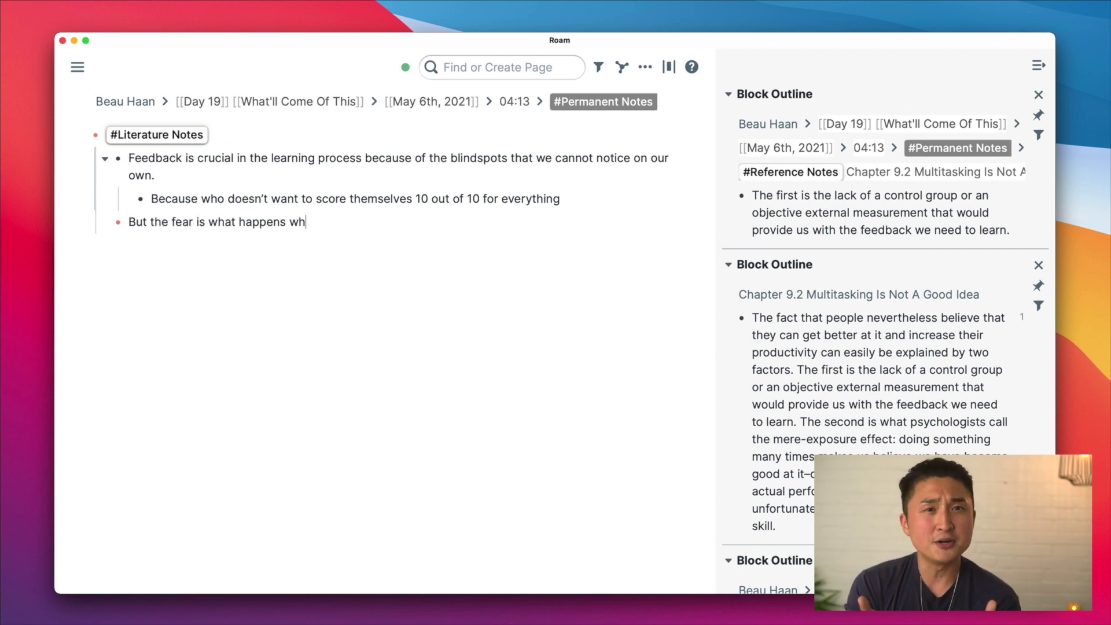
text(en those )
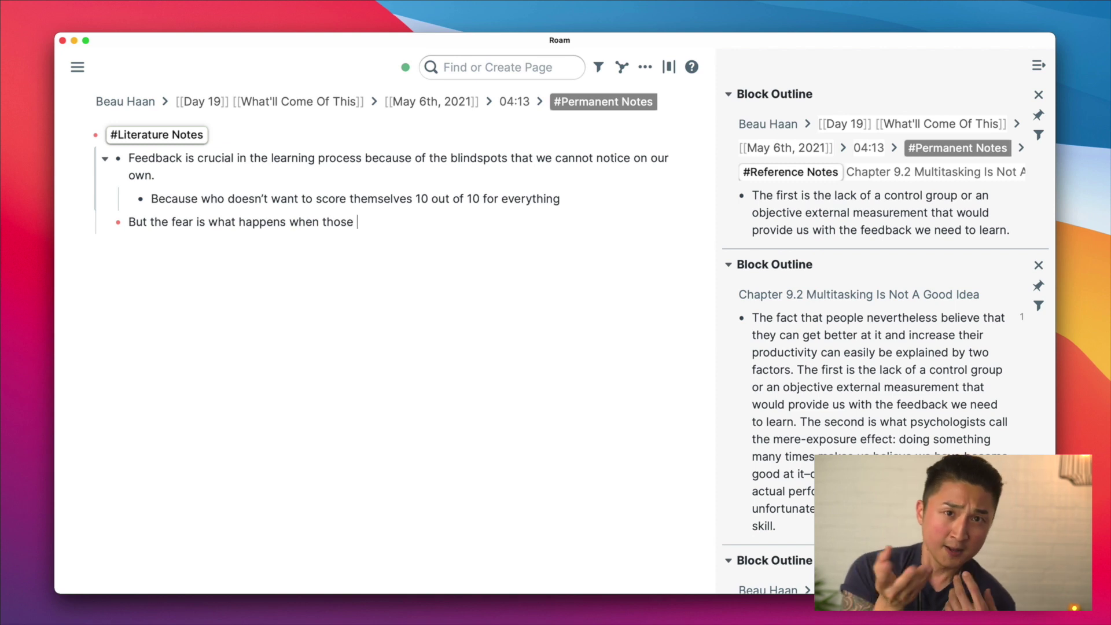
Continue the second literature note with "measurements of skill and competence is".
text(obje)
key(BackSpace)
key(BackSpace)
key(BackSpace)
key(BackSpace)
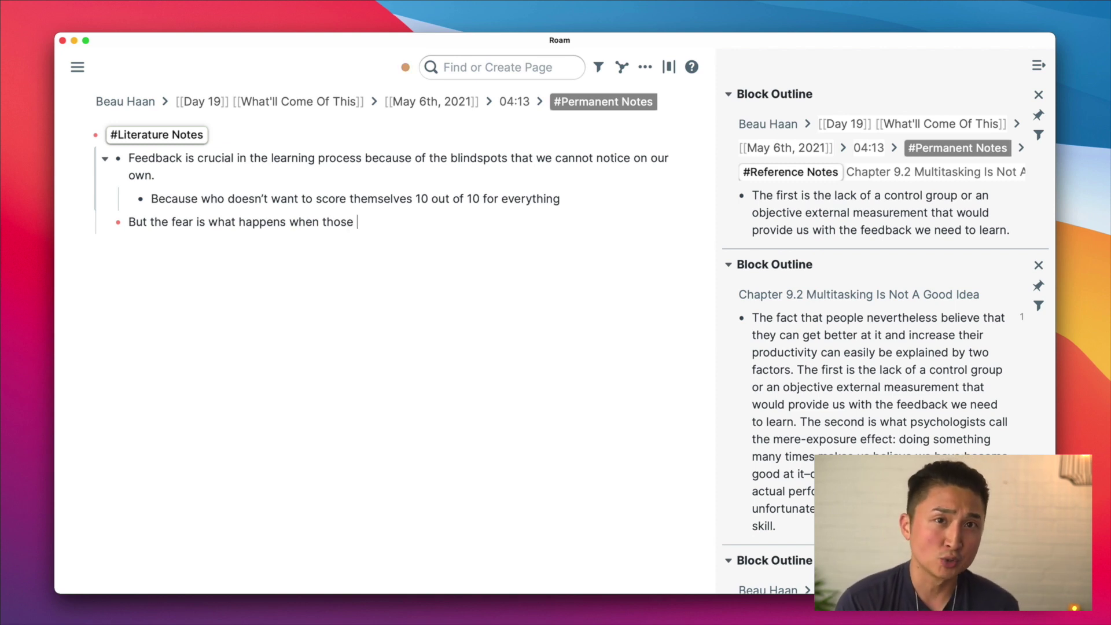
text(measurements of)
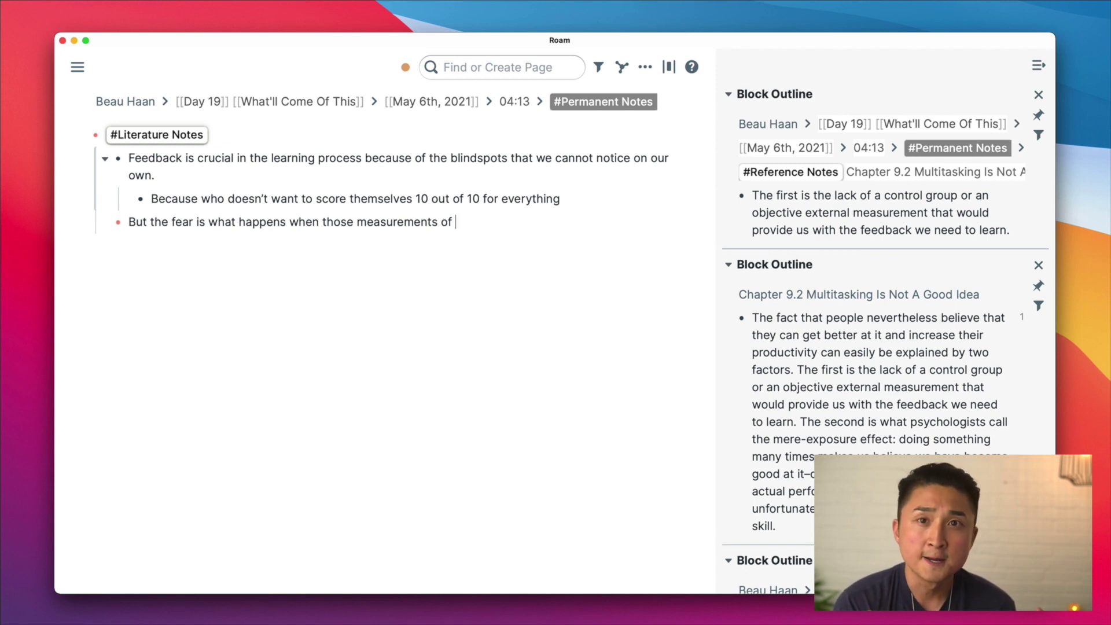
text(skill and )
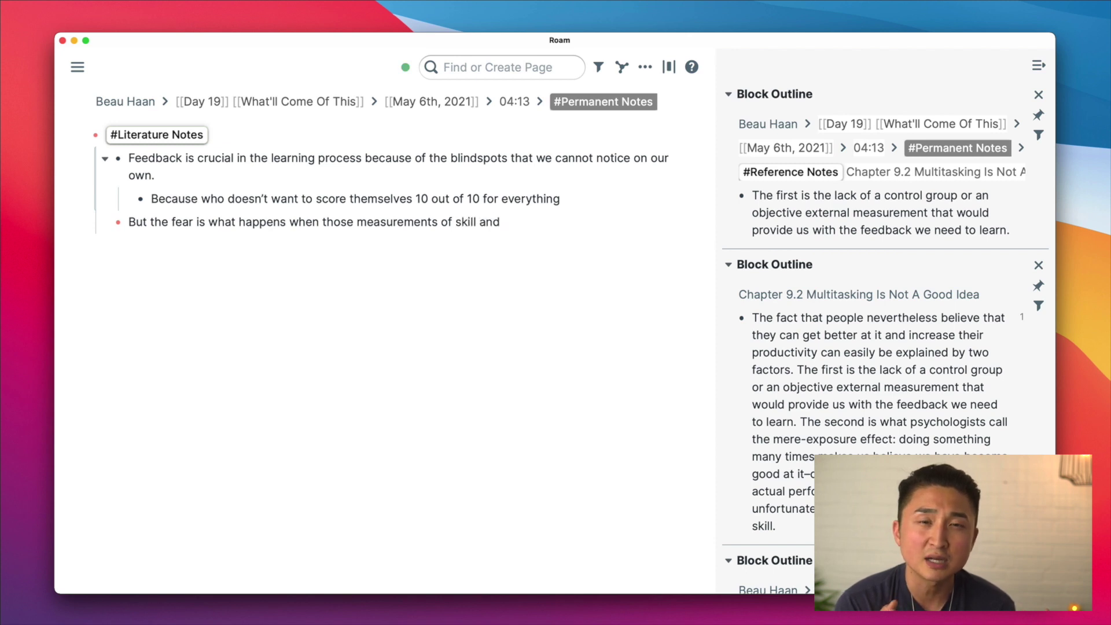
text(compe)
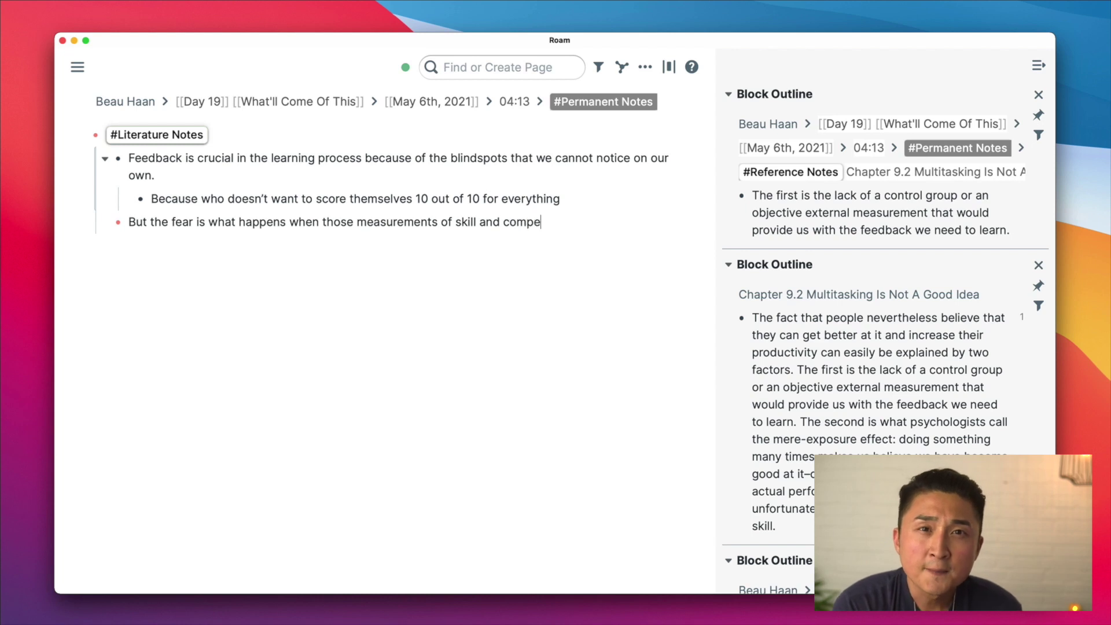
text(tence is)
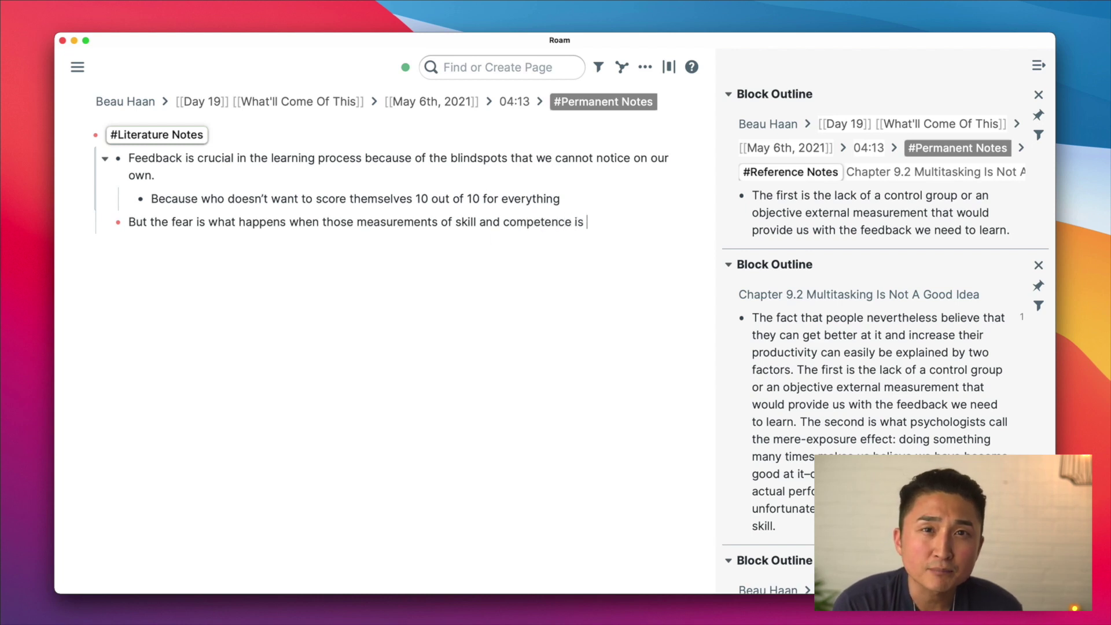
Finish the second literature note with "elongated into behaviors and beliefs that make the person inherently good, but filled with misinformation".
text( elong)
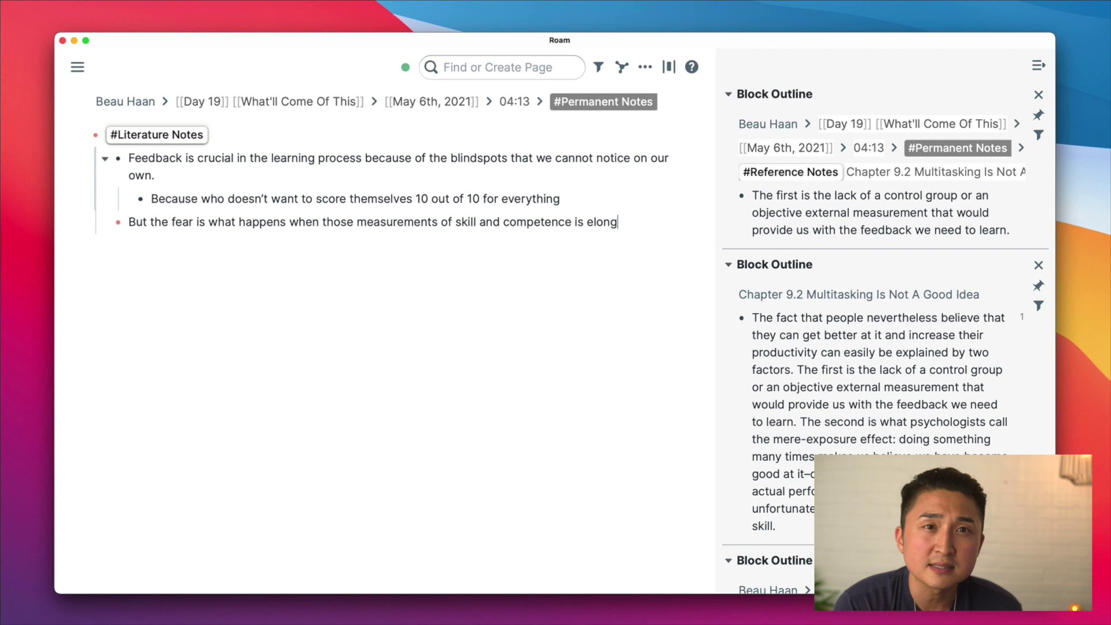
text(ated into behvai)
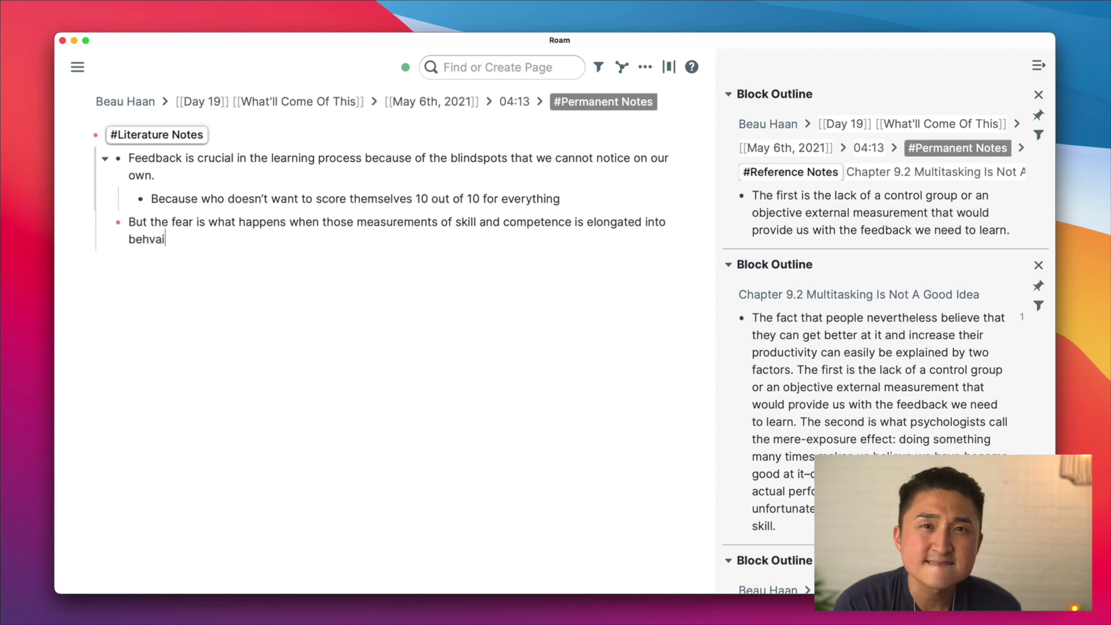
text(ours and)
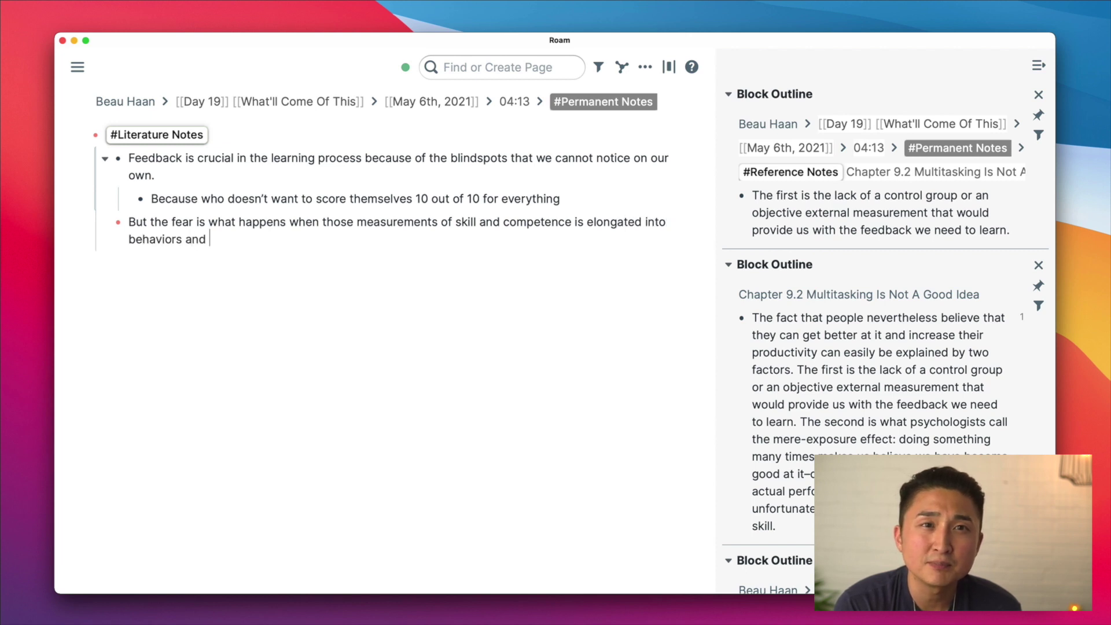
text( beliefs that )
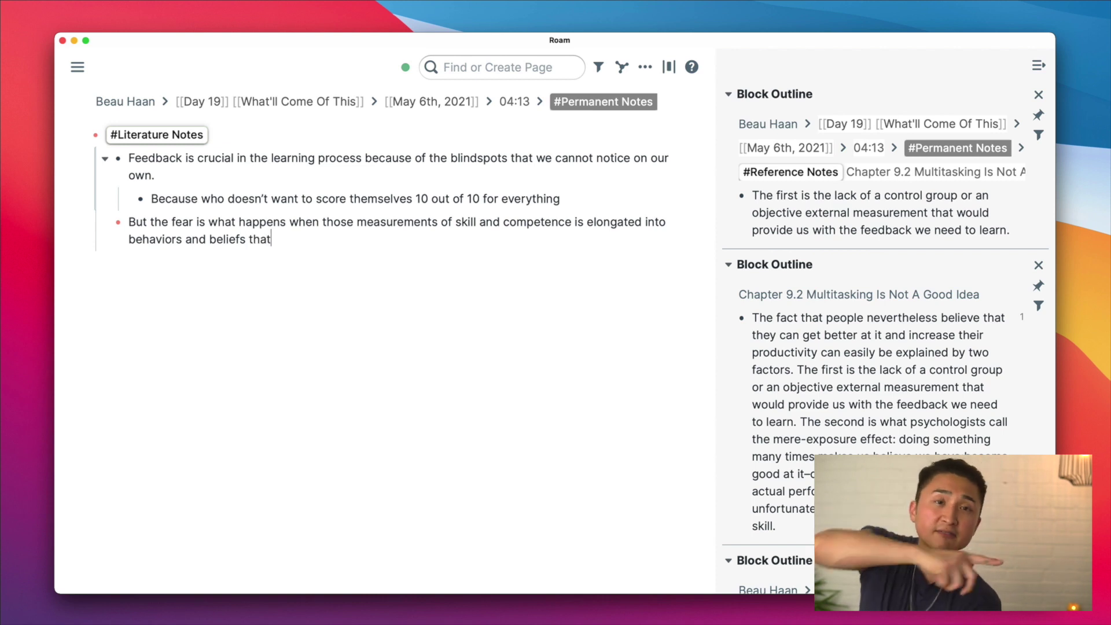
text(make the )
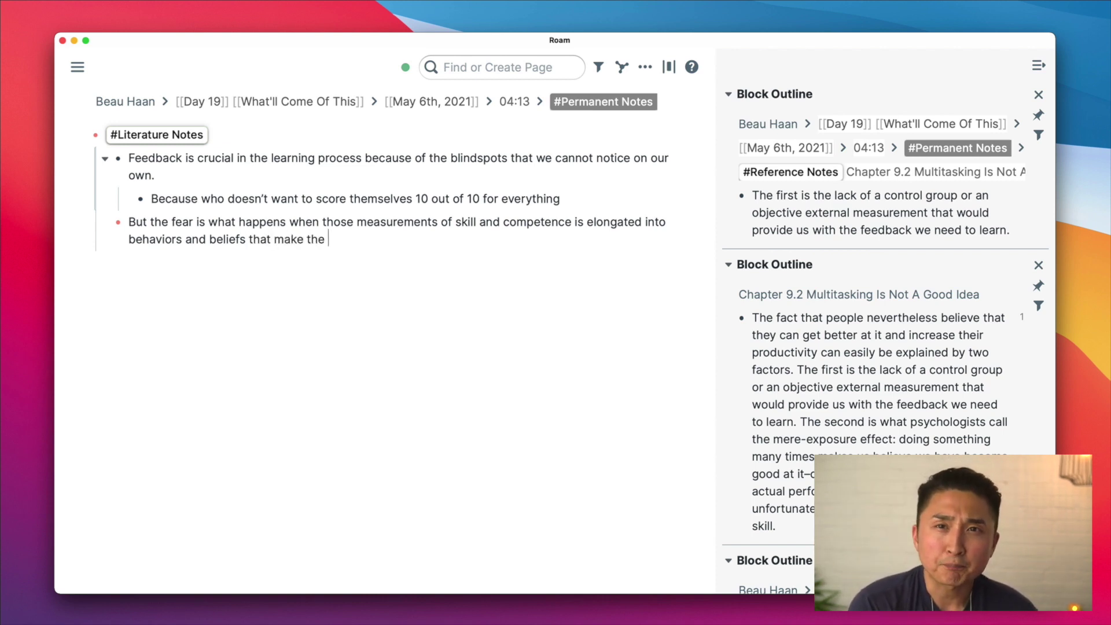
text(person)
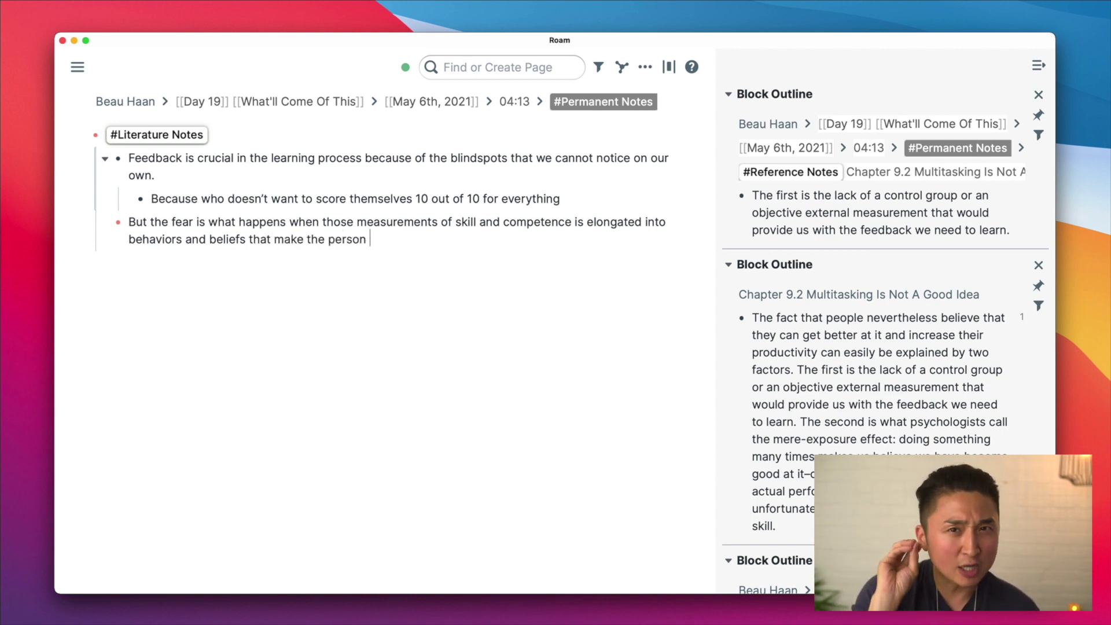
text( inher)
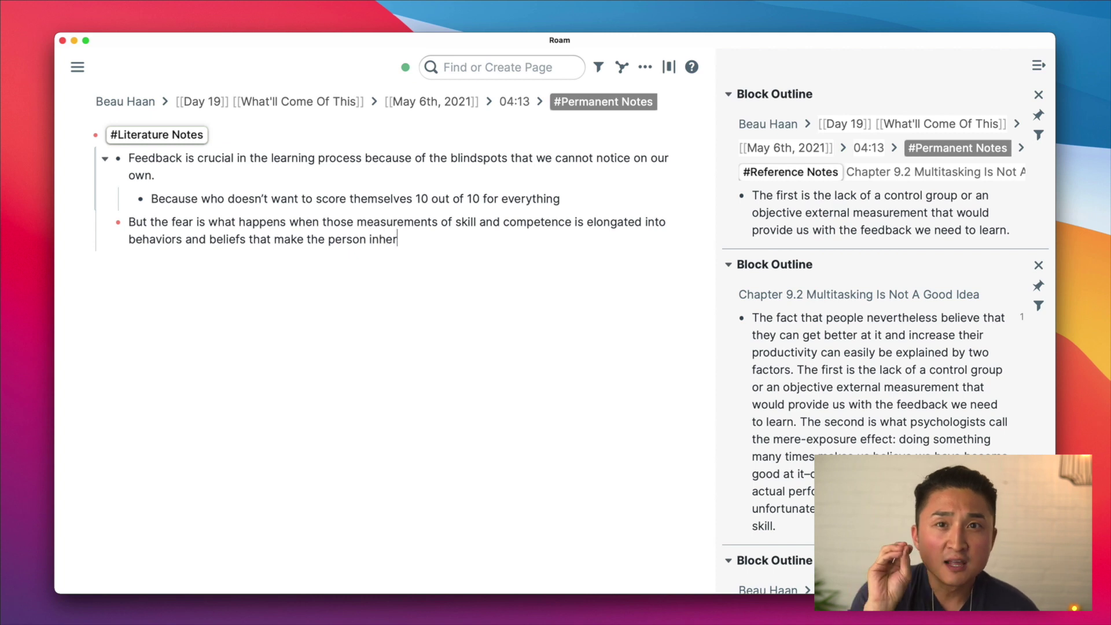
text(ently good, but )
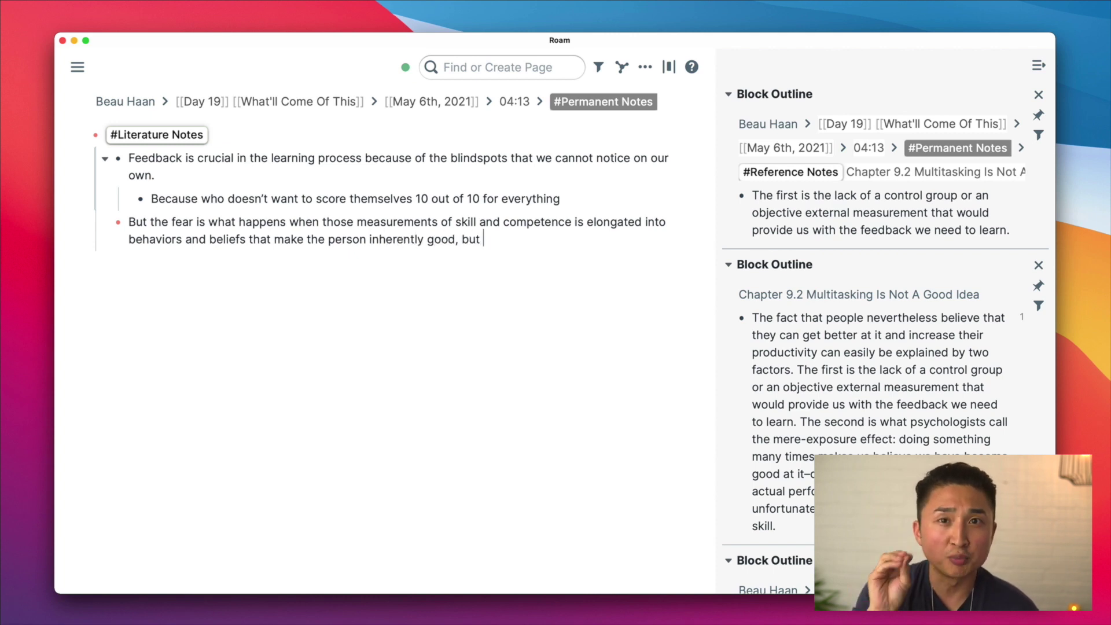
text(filled with mis)
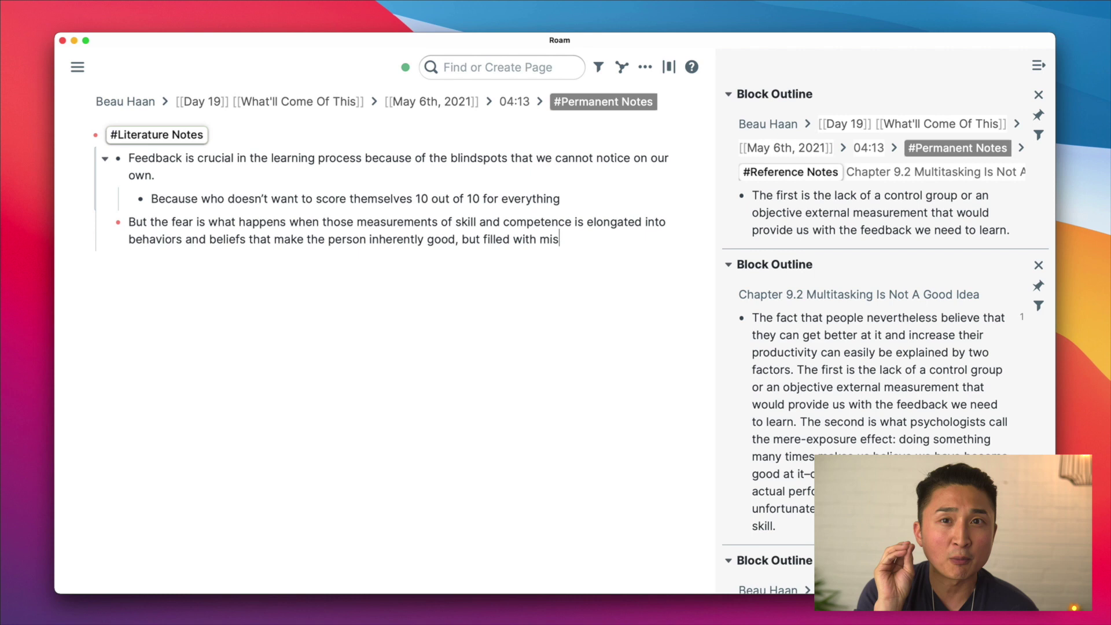
text(information)
Nest a block reading "Woah." under the second literature note and place the cursor in the Literature Notes block.
key(Return)
key(Tab)
text(Woah)
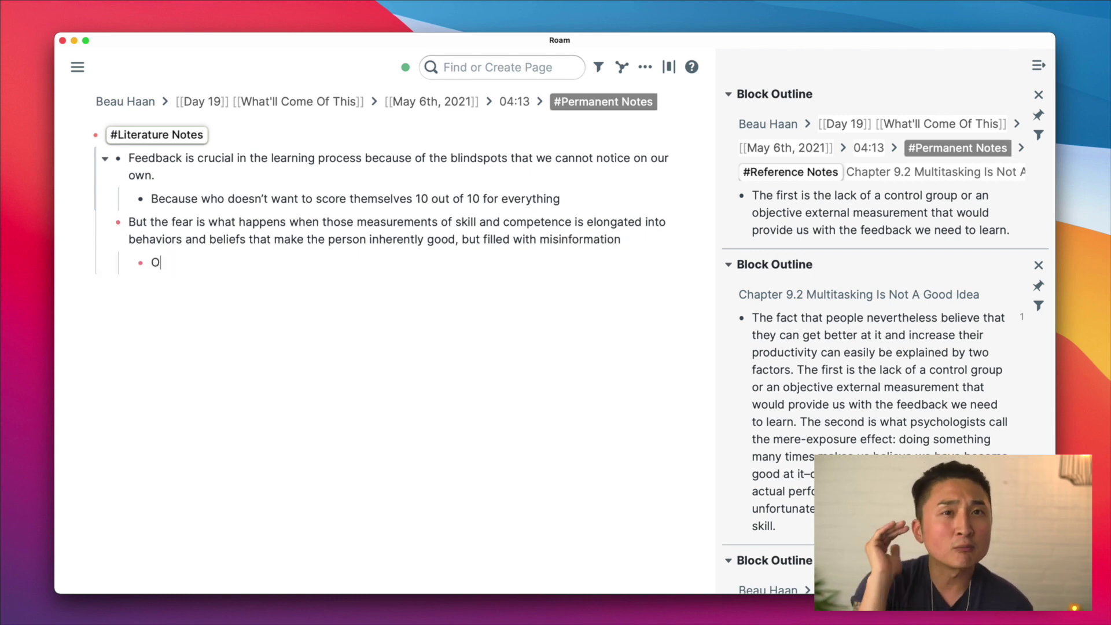
text(.)
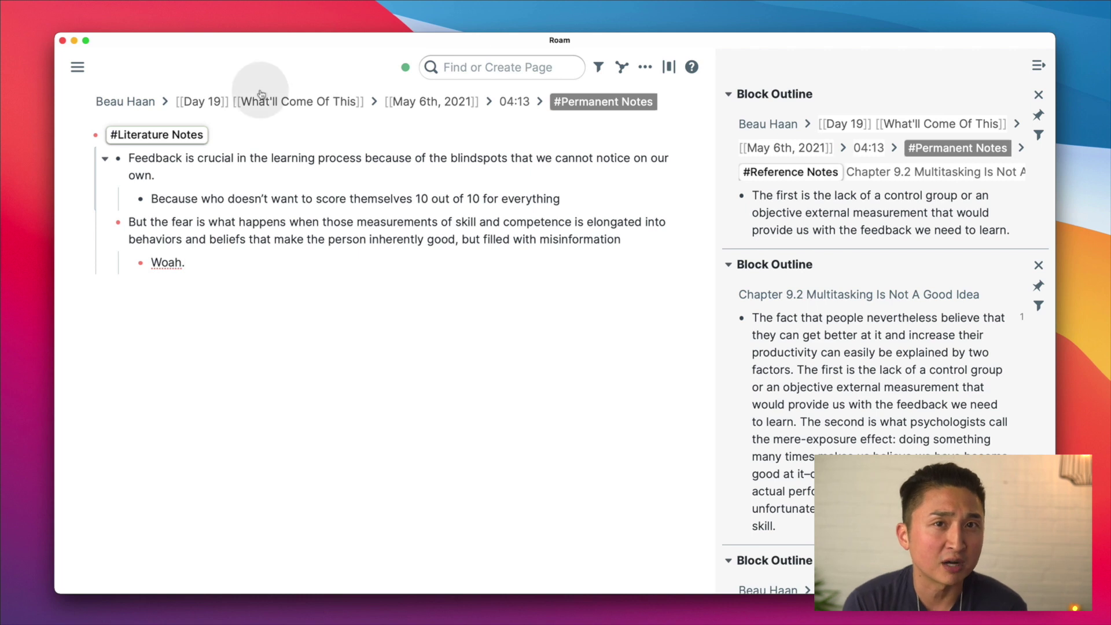
click(275, 139)
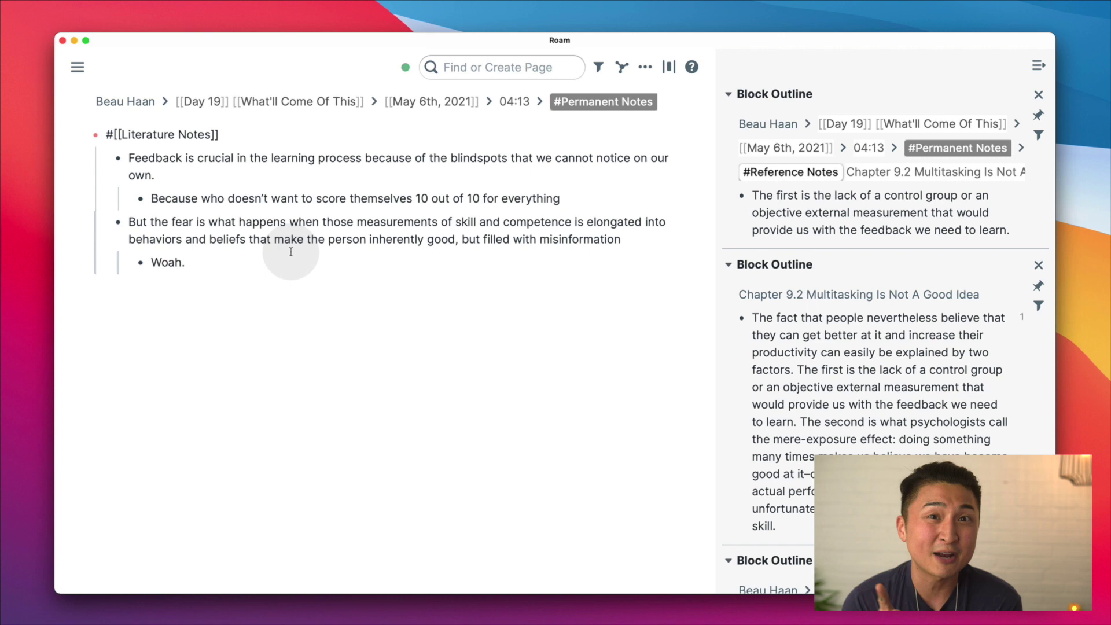
Begin the summary on the Literature Notes block with "Blindspots that are unearthed when buttressed against the views of others".
click(296, 140)
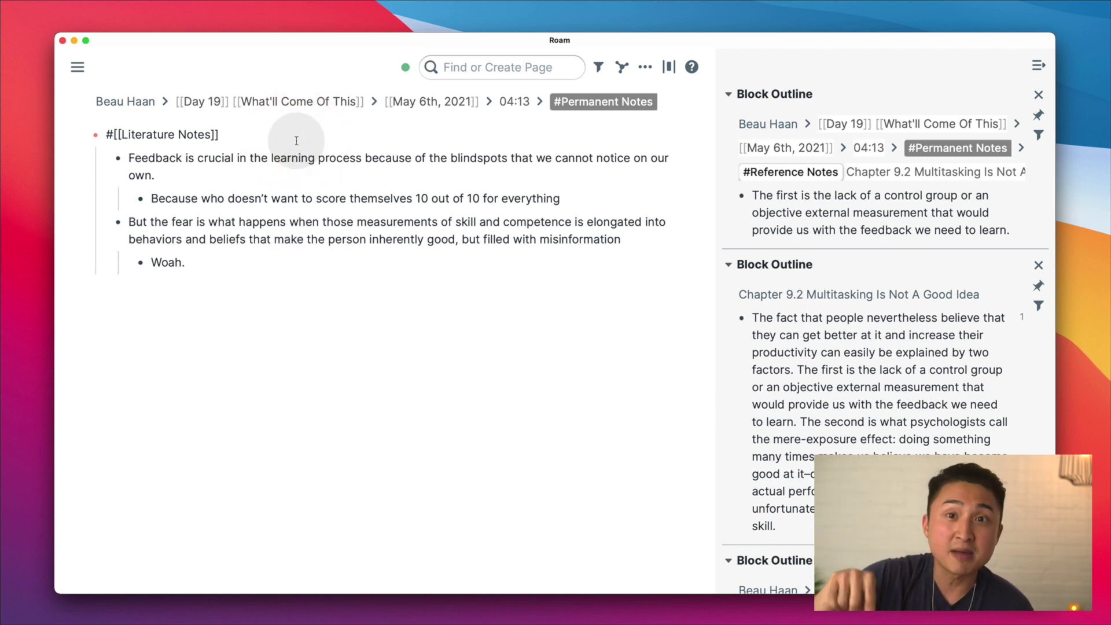
text(Blindspots)
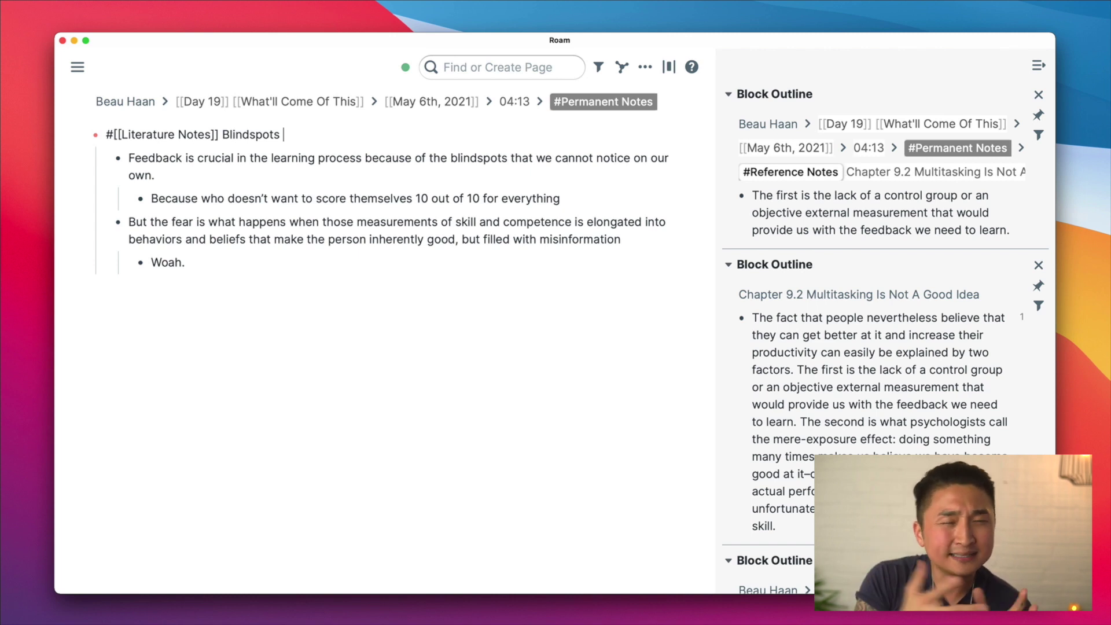
text(p)
key(BackSpace)
text(that are unearthed when buttre)
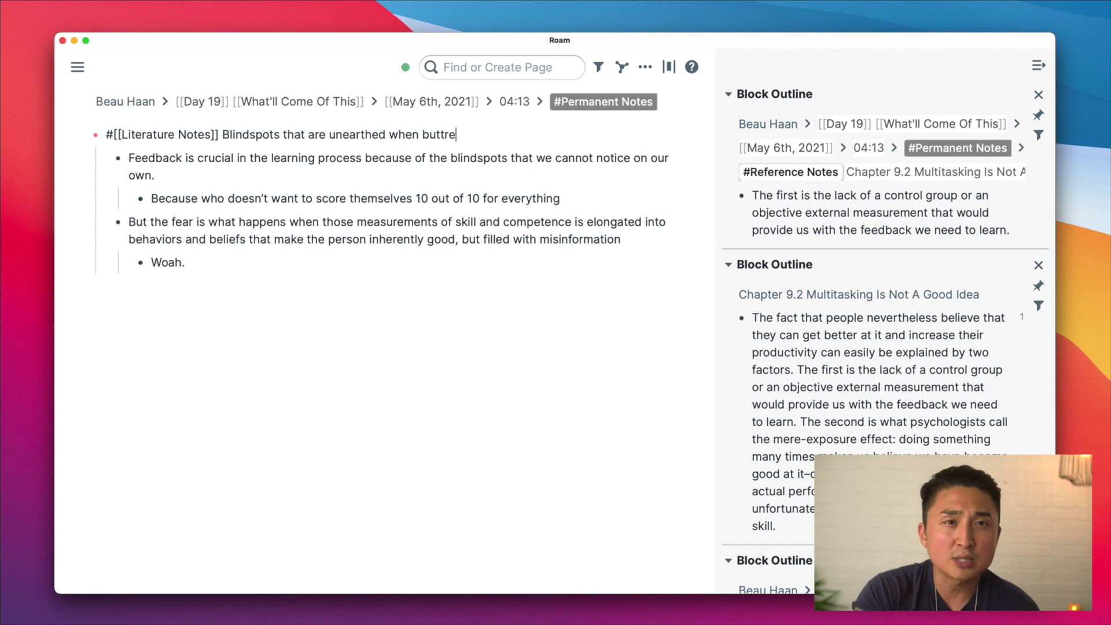
text(ssed against the)
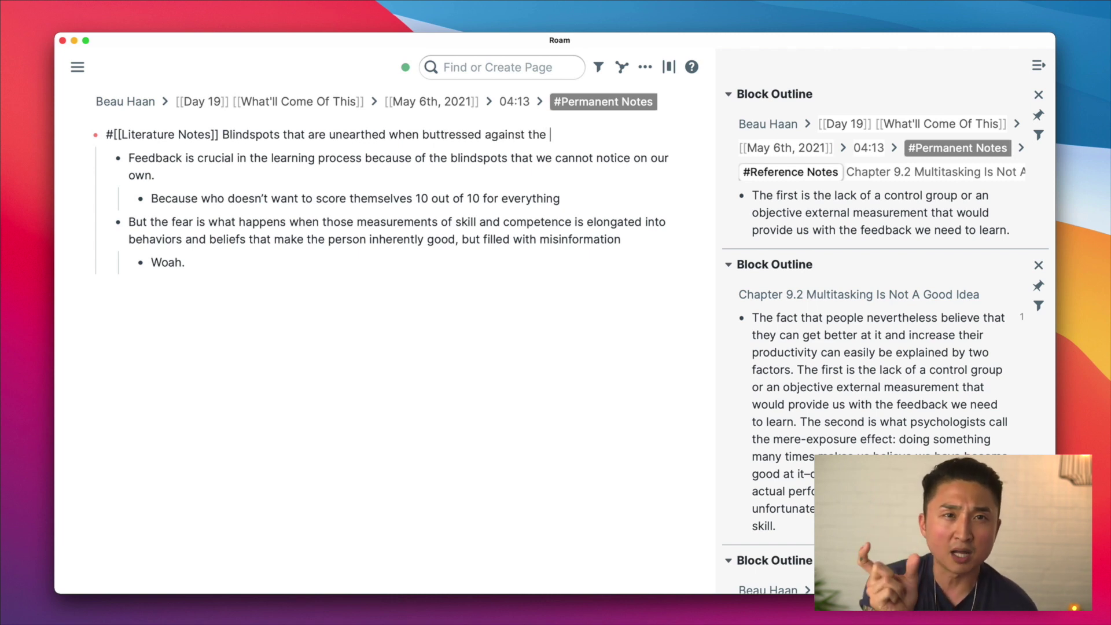
text(views of others)
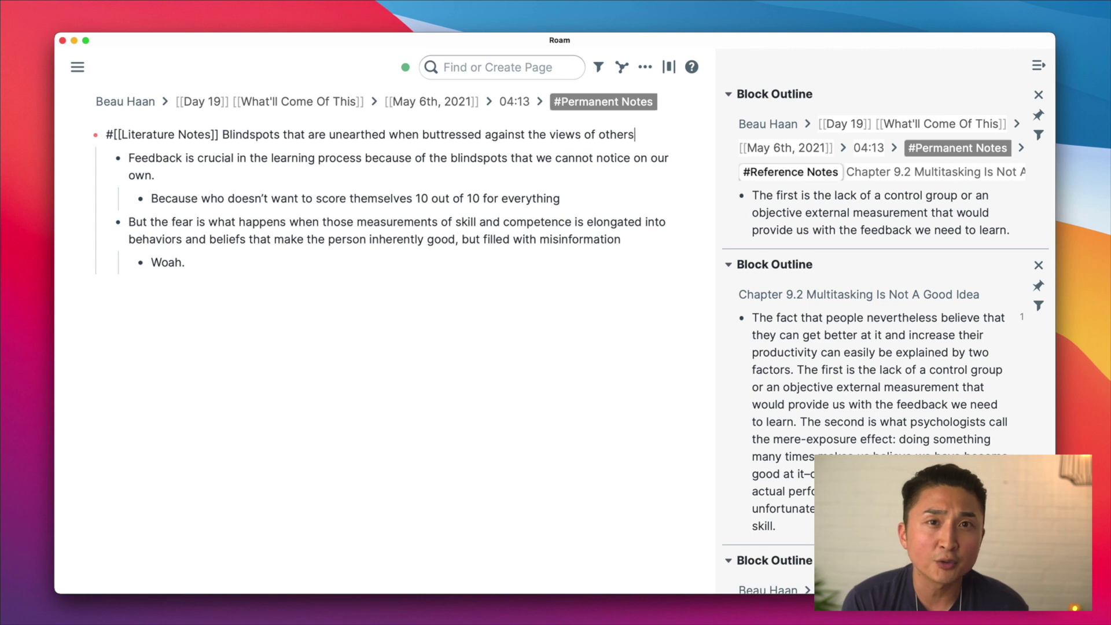
Continue the Literature Notes summary with "opens up the thin line of".
text( opens up )
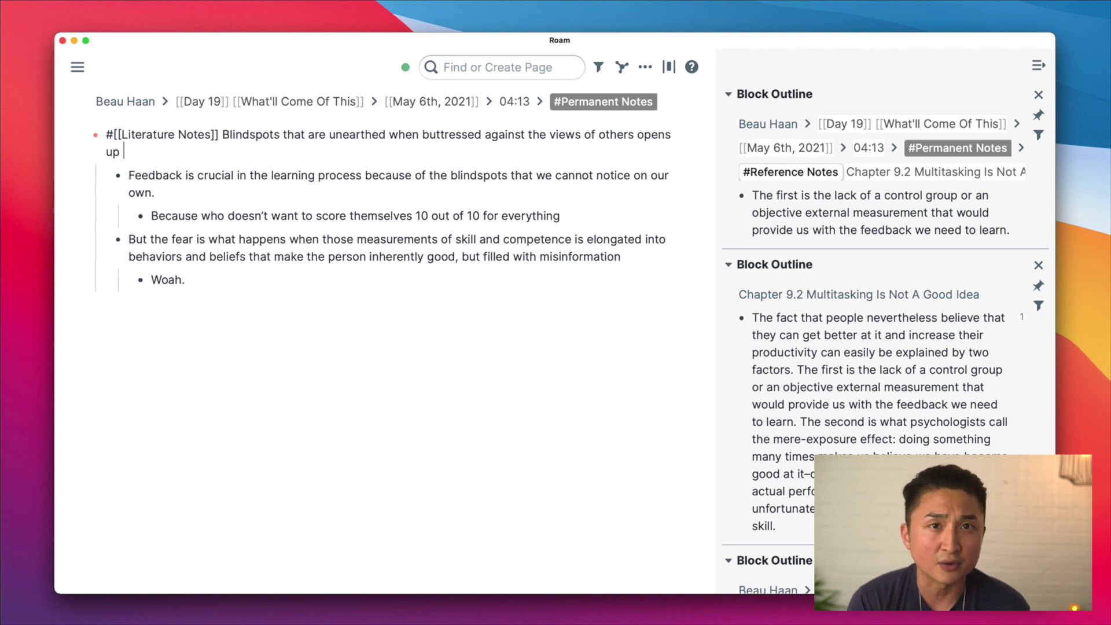
text(the line o)
key(BackSpace)
key(BackSpace)
key(BackSpace)
key(BackSpace)
key(BackSpace)
key(BackSpace)
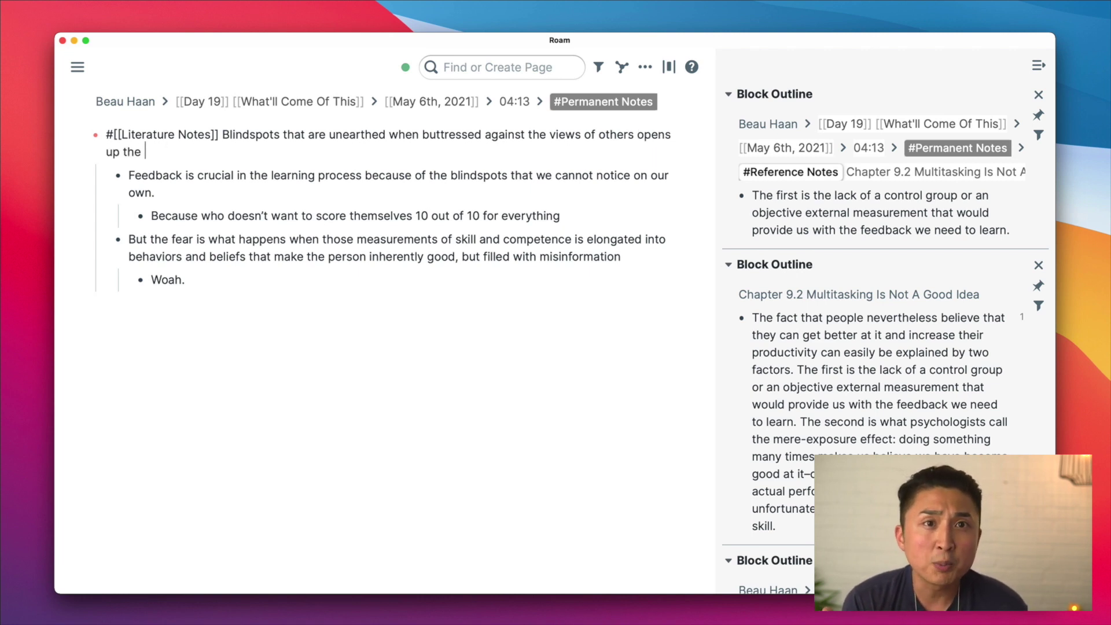
text(thin line of )
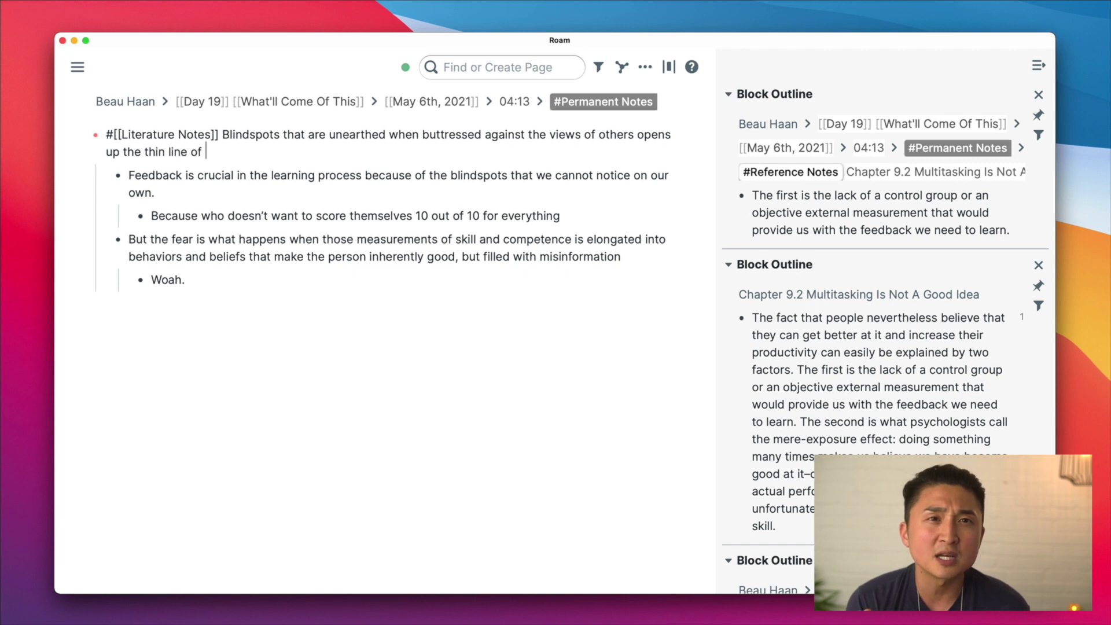
Finish the Literature Notes summary with "communication to the parts of us that are misinformed".
text(communication to the parts of us that are)
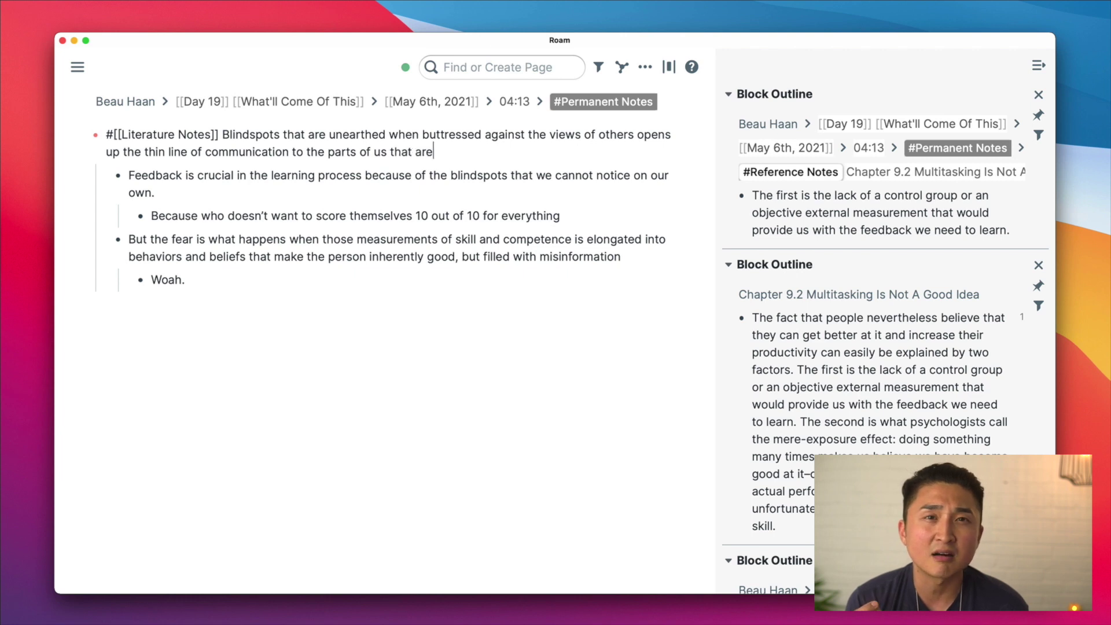
text( misinforma)
key(BackSpace)
text(ed)
key(Escape)
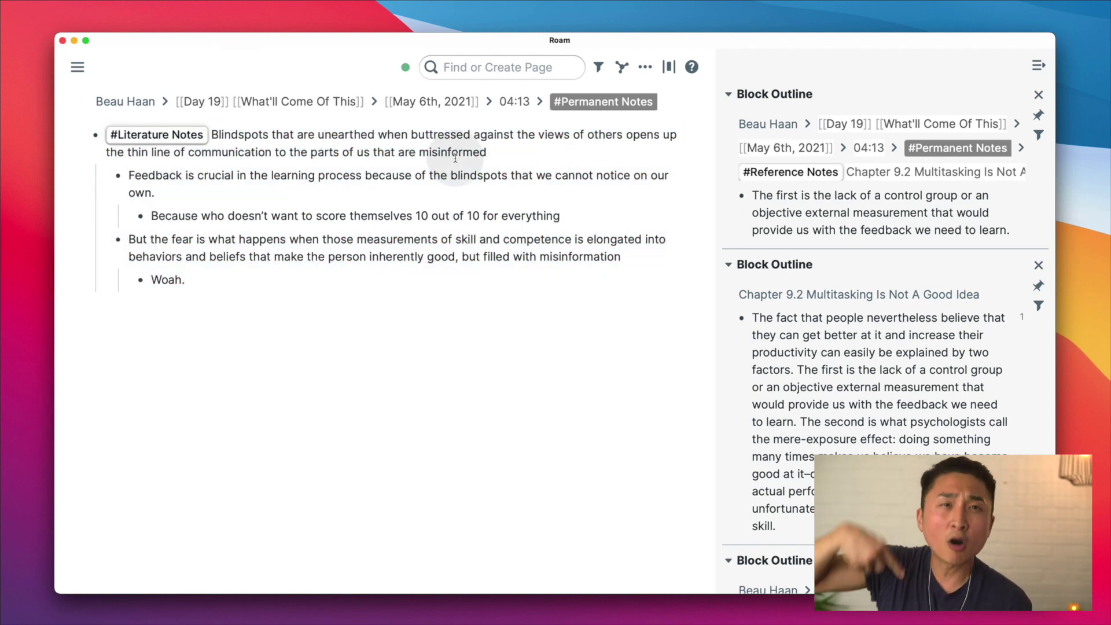
Zoom out to the parent Permanent Notes block and check off "Summarize on the #Literature Notes block" in the task list.
click(617, 103)
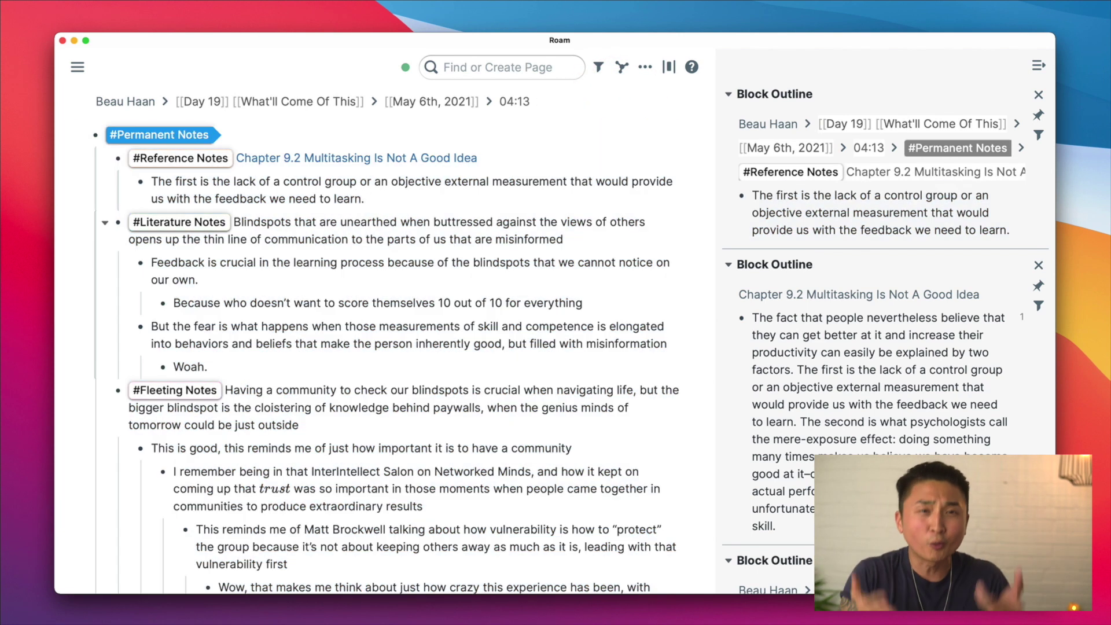
click(251, 136)
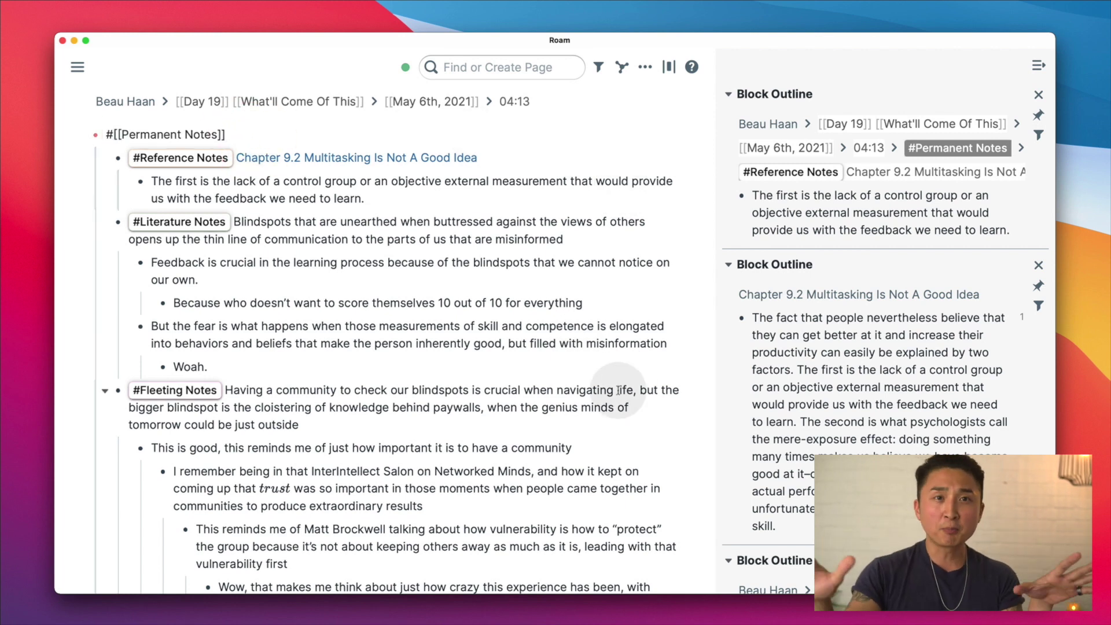
key(Escape)
scroll(724, 499, down, 10)
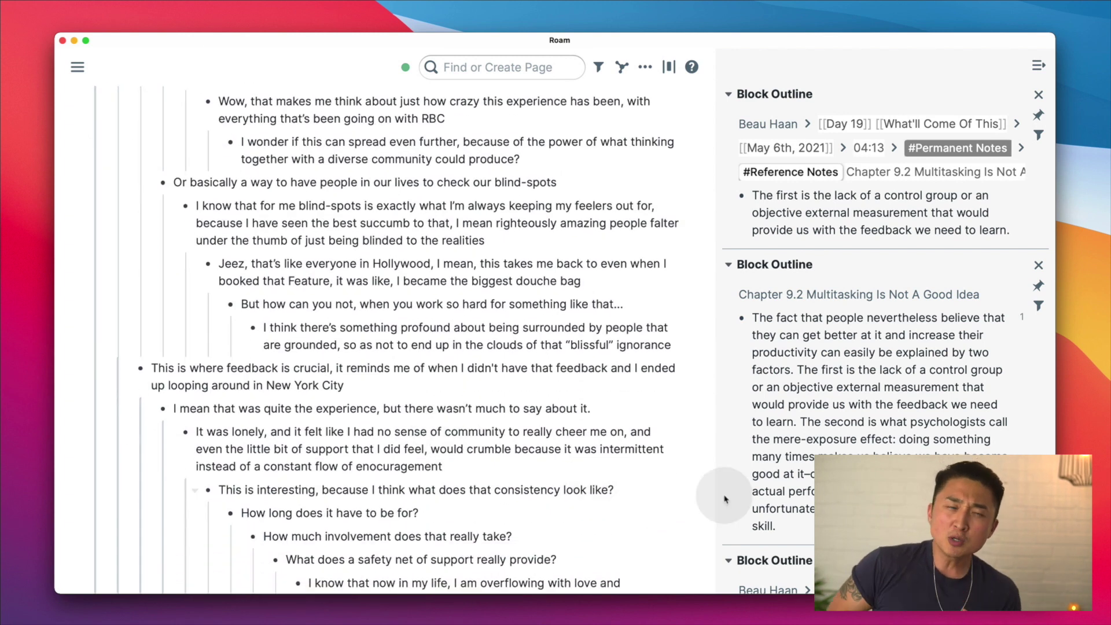
scroll(724, 499, down, 10)
click(780, 220)
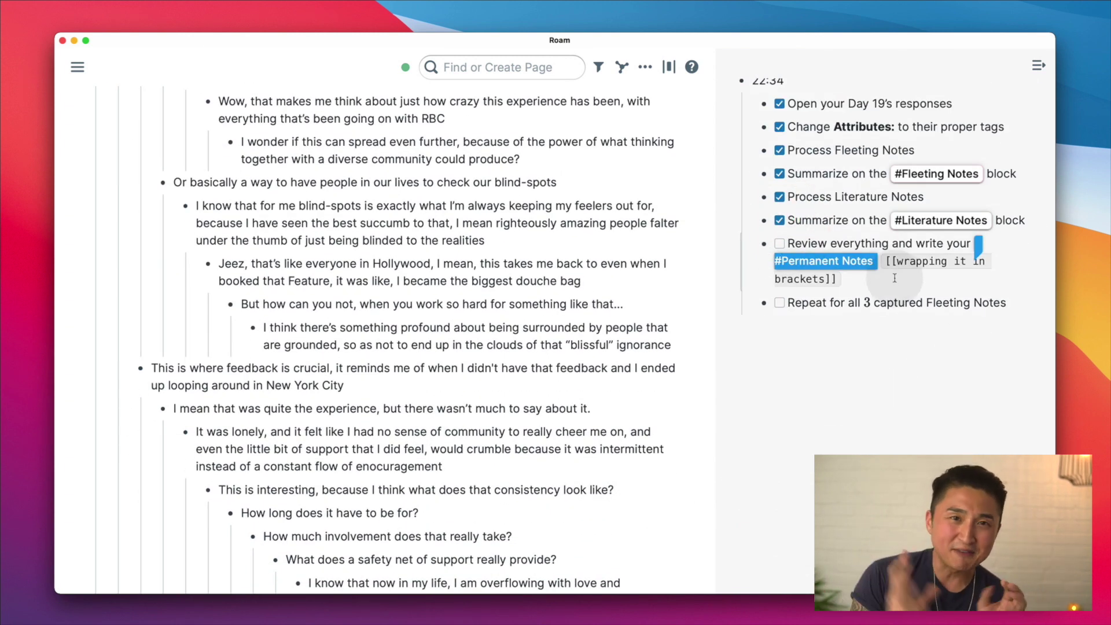
drag(890, 282, 801, 277)
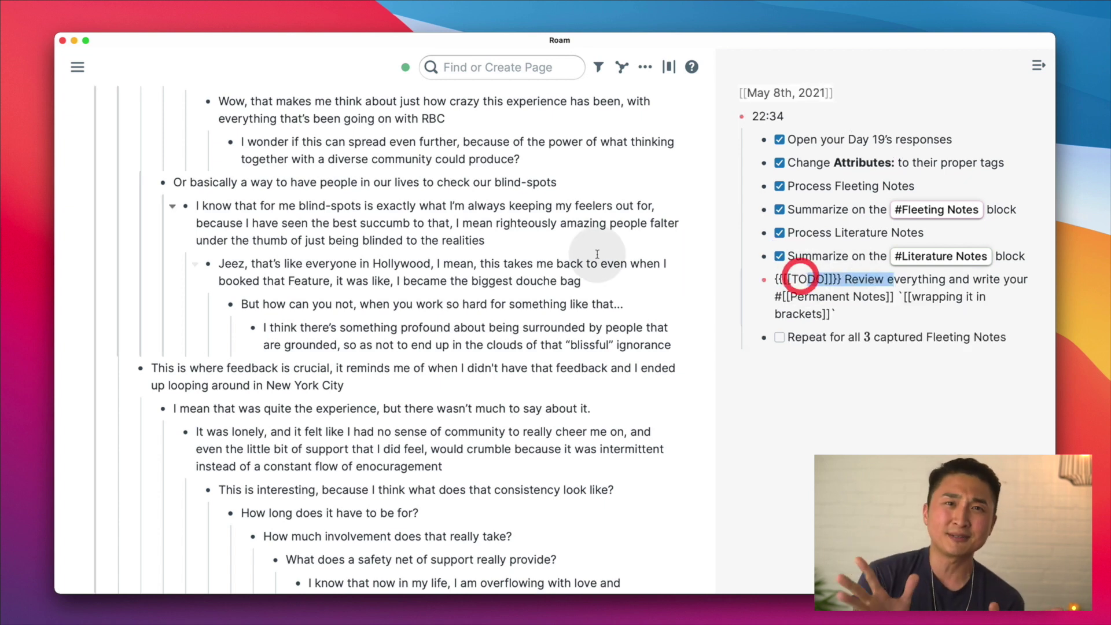
Add the placeholder text "Declarative statement" after the Permanent Notes tag.
scroll(597, 254, up, 10)
click(326, 135)
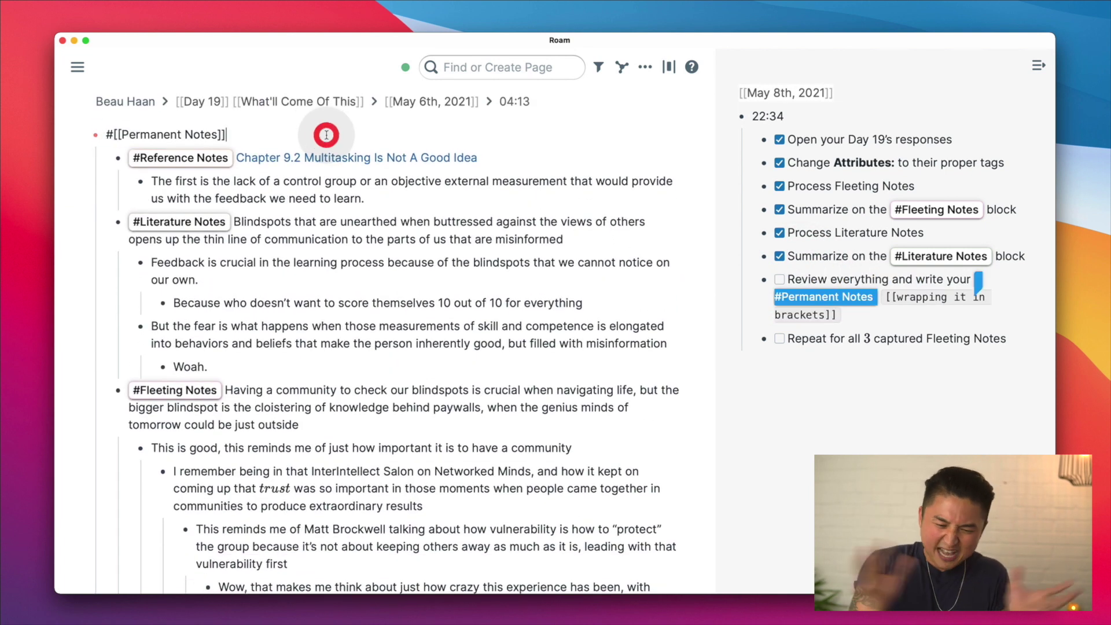
text(Declarative statemen)
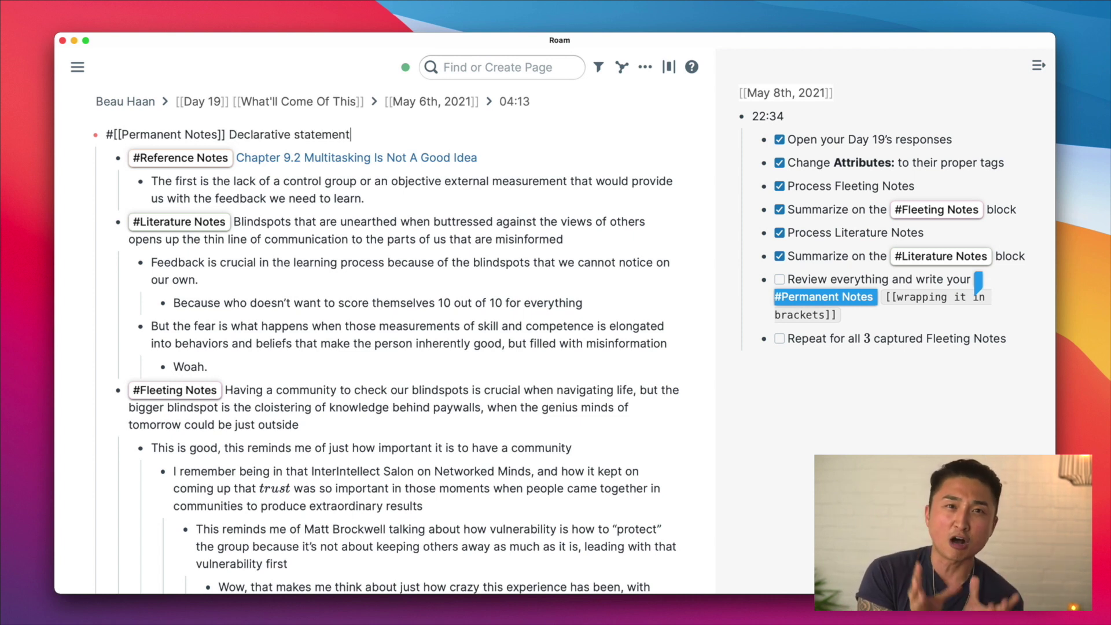
text(t)
key(Escape)
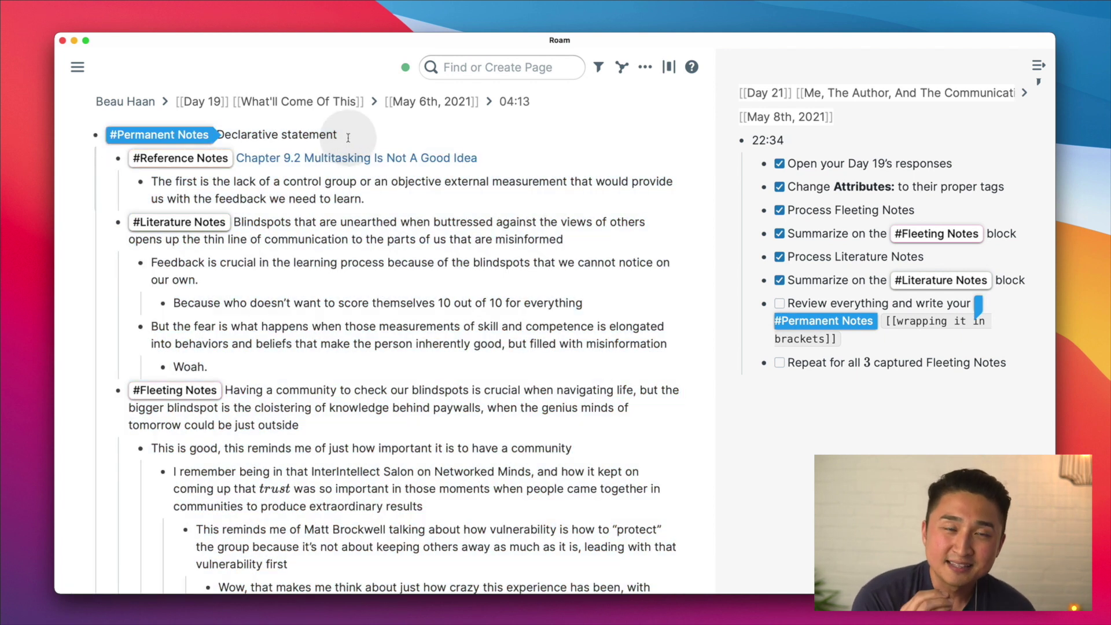
Wrap the "Declarative statement" placeholder in double square brackets to make it a page link.
drag(355, 135, 229, 135)
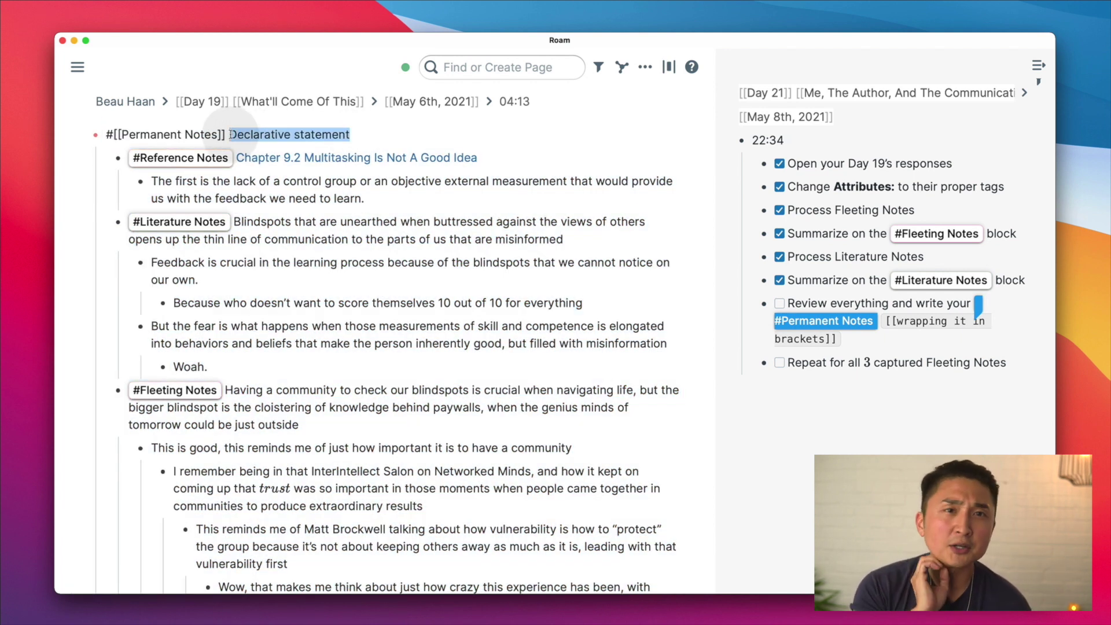
text([[)
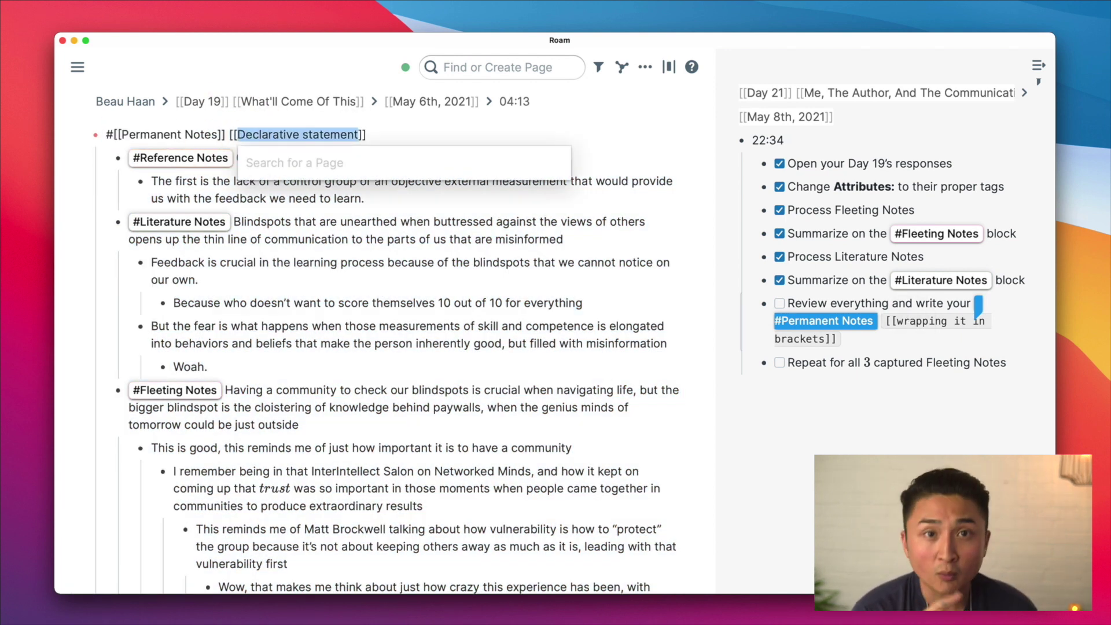
key(Escape)
key(Escape)
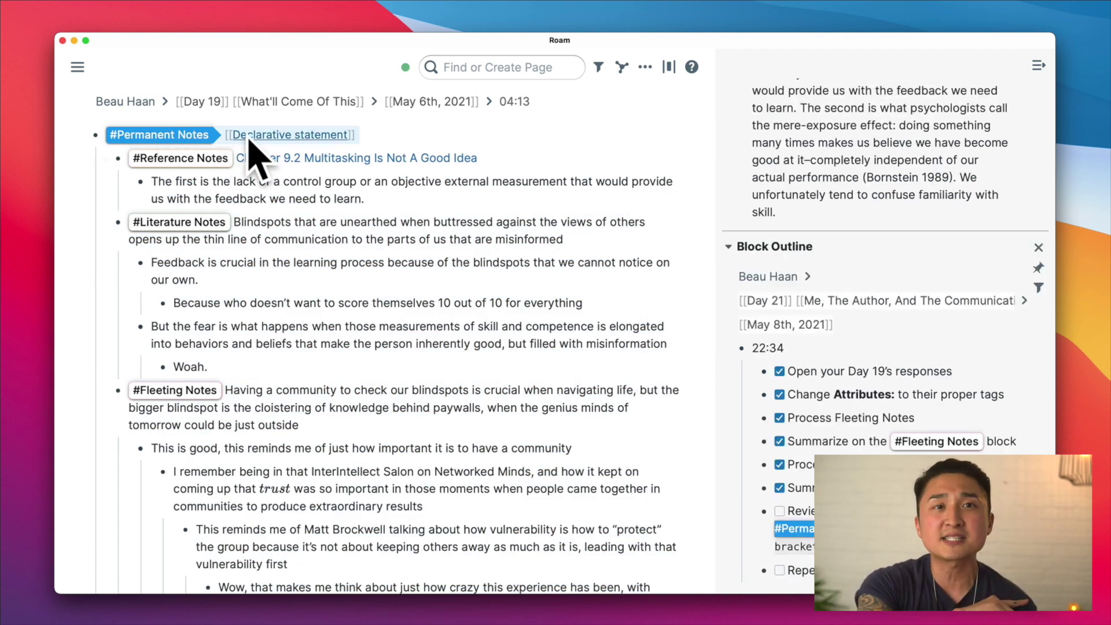
Check off the tasks for writing the permanent note and repeating for all 3 captured Fleeting Notes.
scroll(974, 186, down, 4)
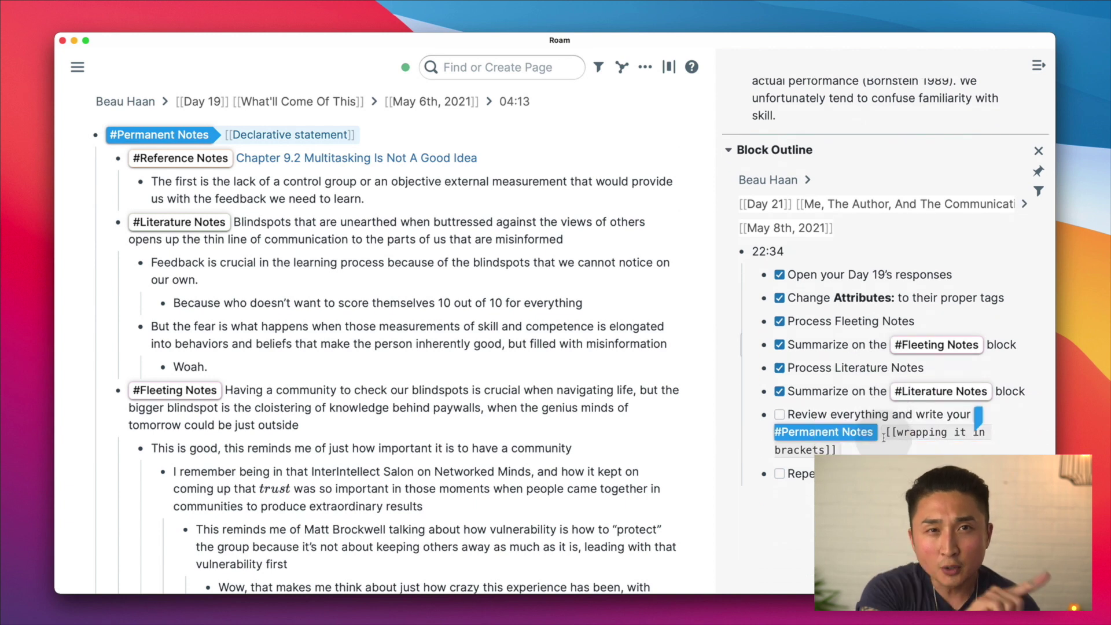
click(780, 415)
click(780, 475)
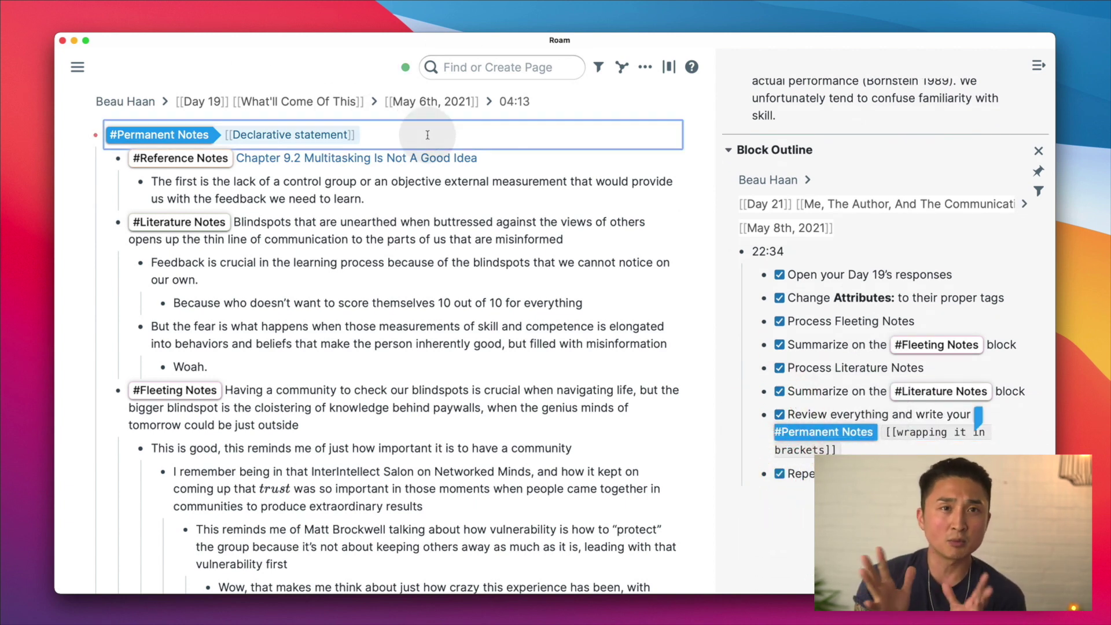
Delete the bracketed "Declarative statement" placeholder from the Permanent Notes block.
click(429, 133)
drag(429, 134, 231, 134)
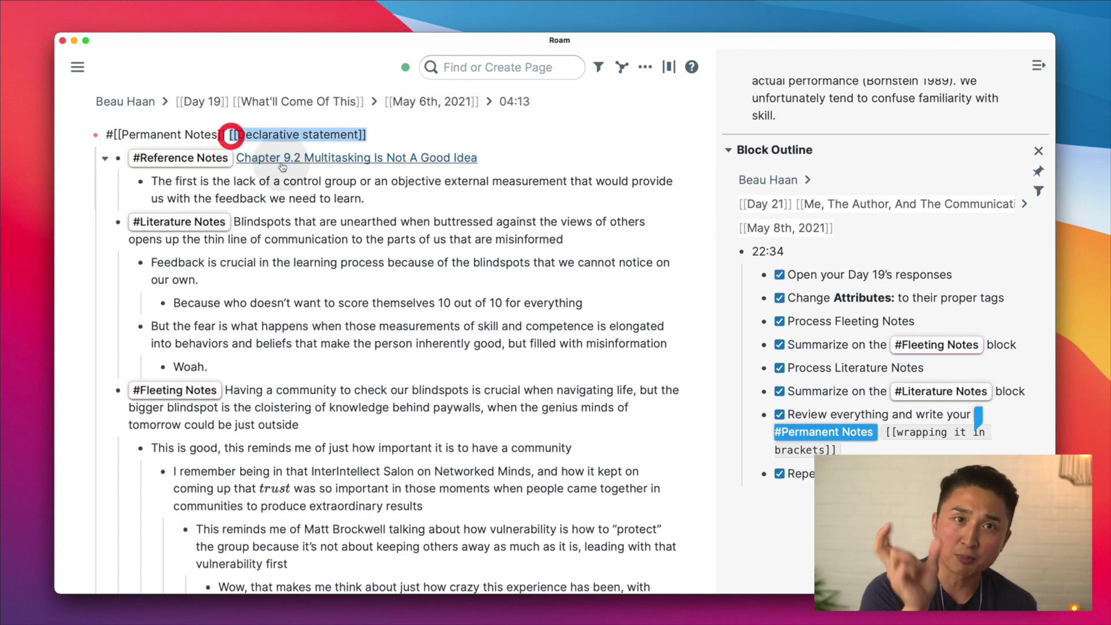
text(\)
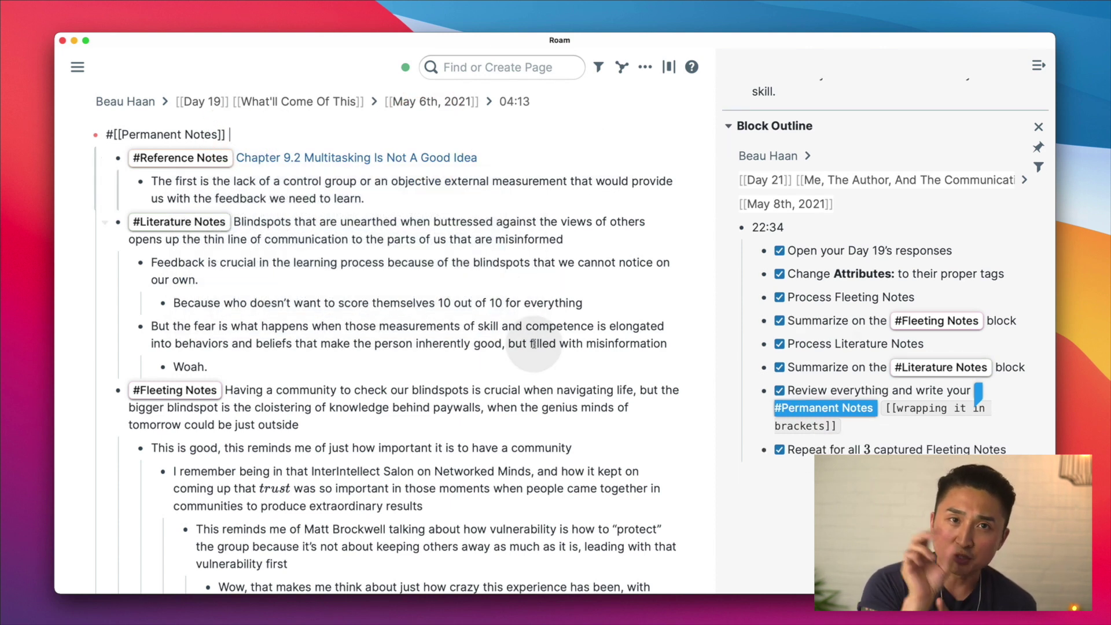
Review the reference, literature and fleeting notes nested under the Permanent Notes block.
click(1026, 102)
scroll(977, 167, up, 8)
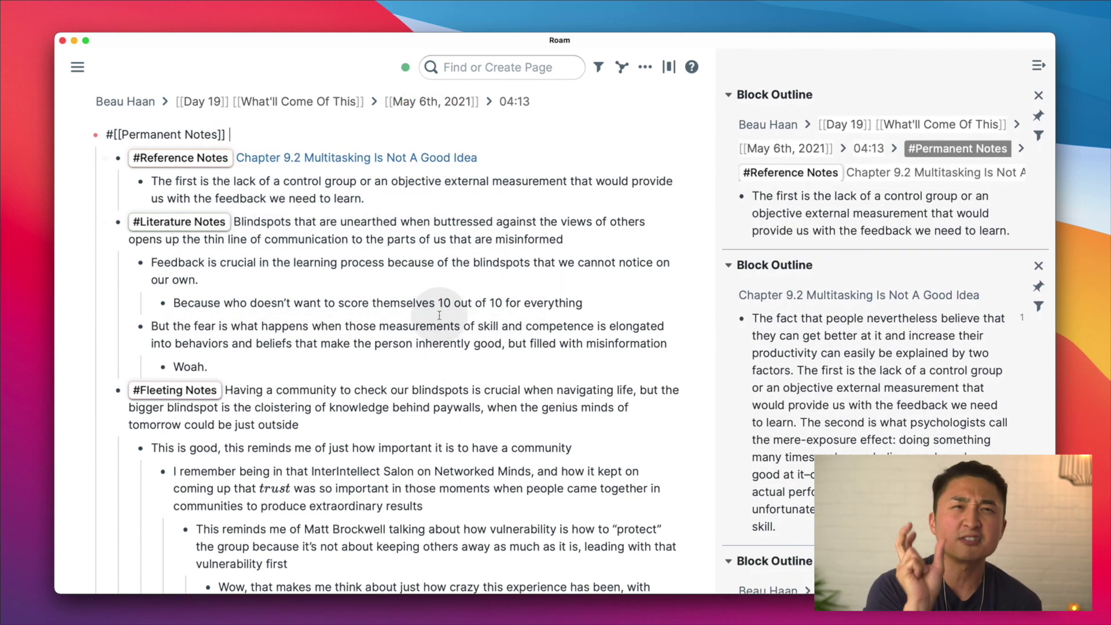
scroll(420, 504, down, 10)
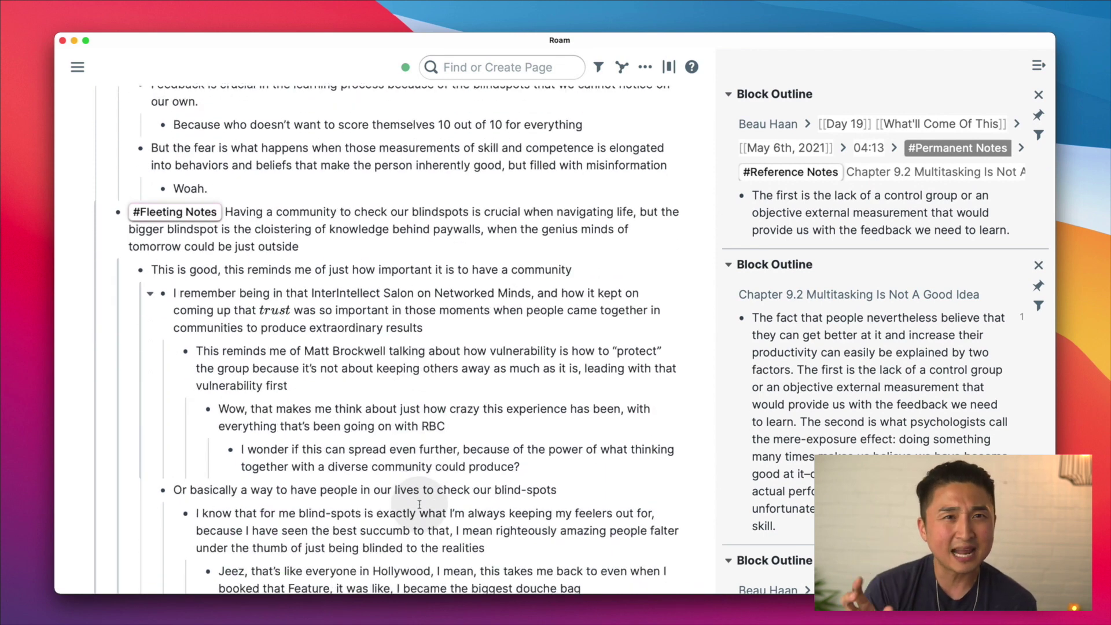
scroll(420, 504, down, 12)
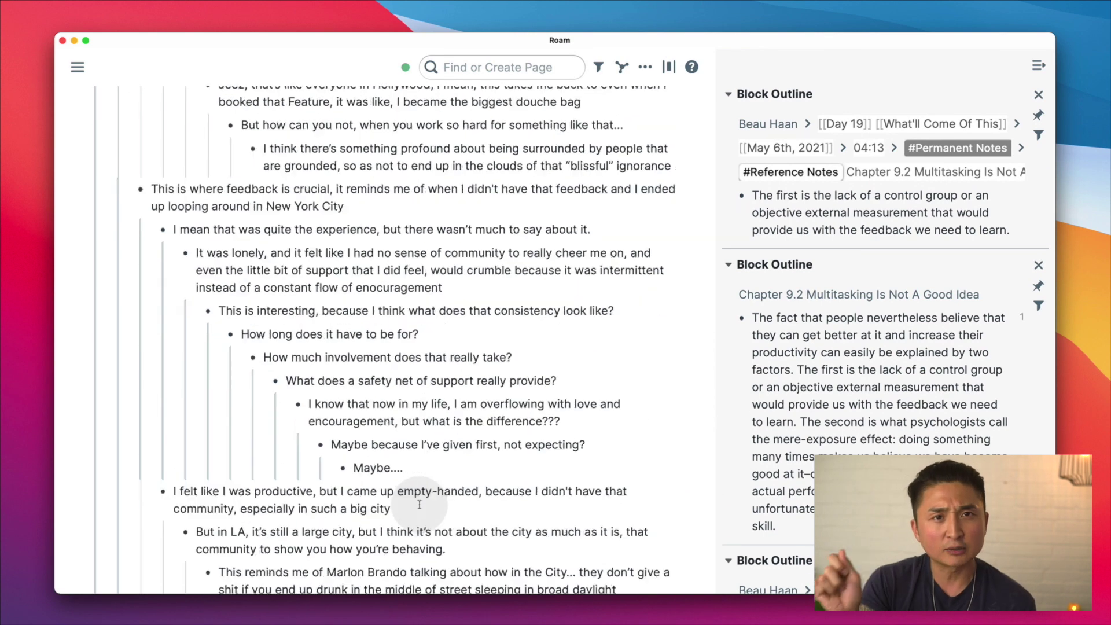
scroll(420, 505, up, 20)
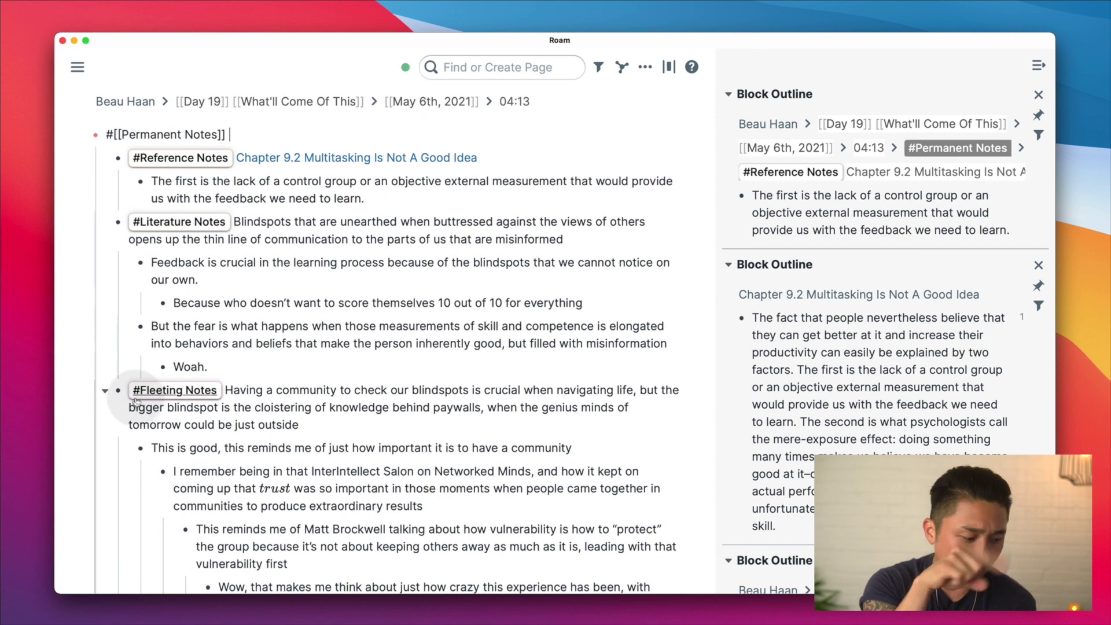
click(104, 392)
click(105, 392)
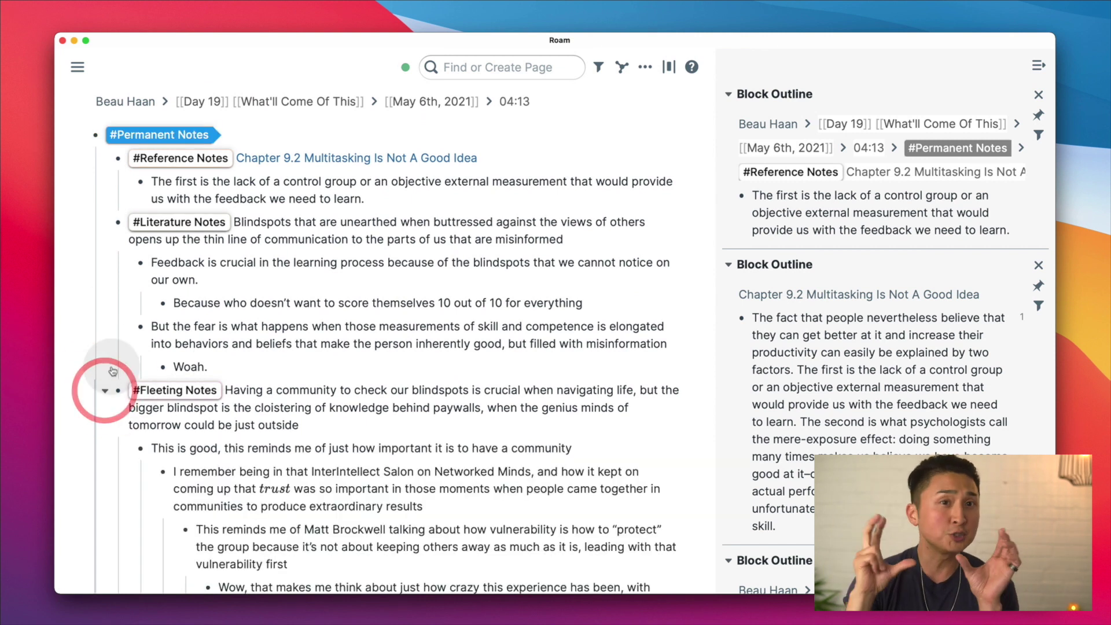
click(106, 223)
click(106, 224)
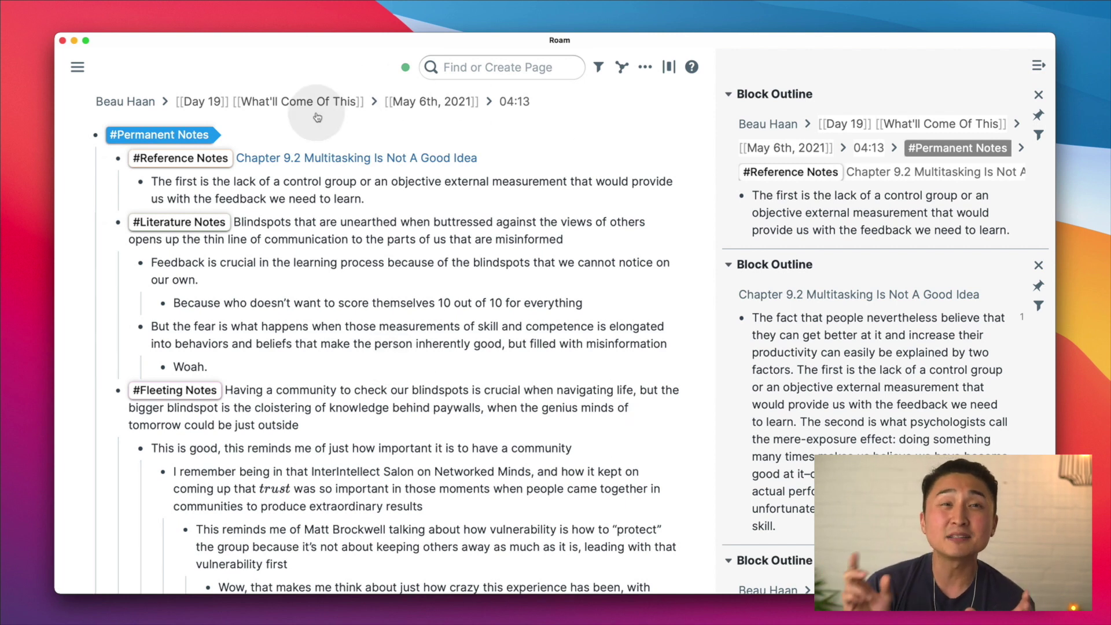
click(312, 131)
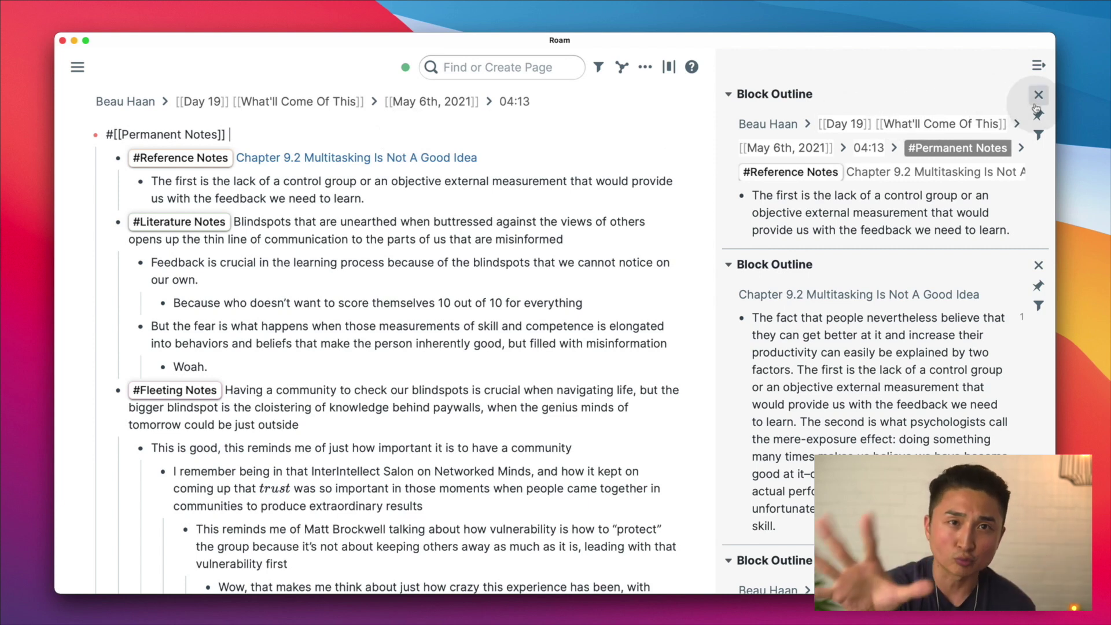
click(372, 138)
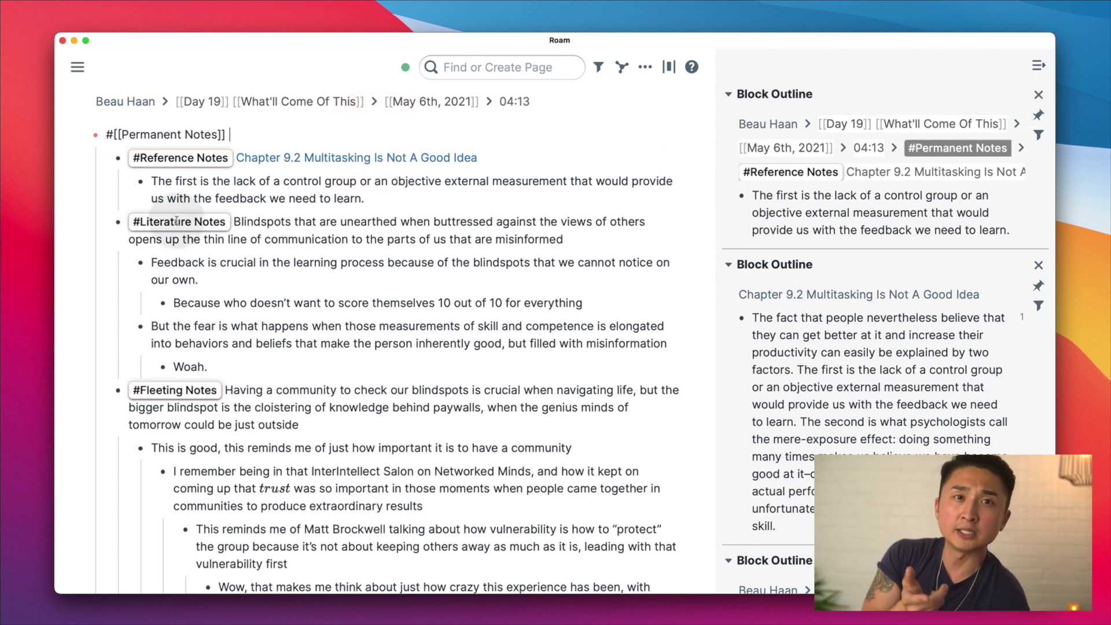
Collapse the Literature Notes and Fleeting Notes blocks to their summaries and place the cursor in the Permanent Notes block.
click(107, 222)
click(107, 264)
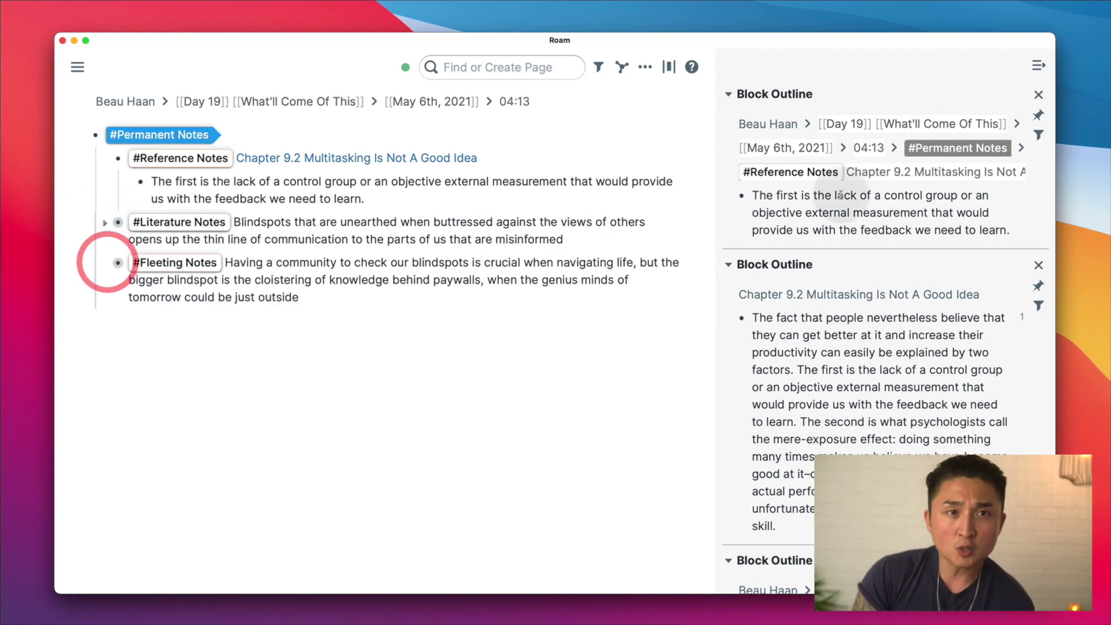
drag(997, 229, 719, 193)
click(309, 139)
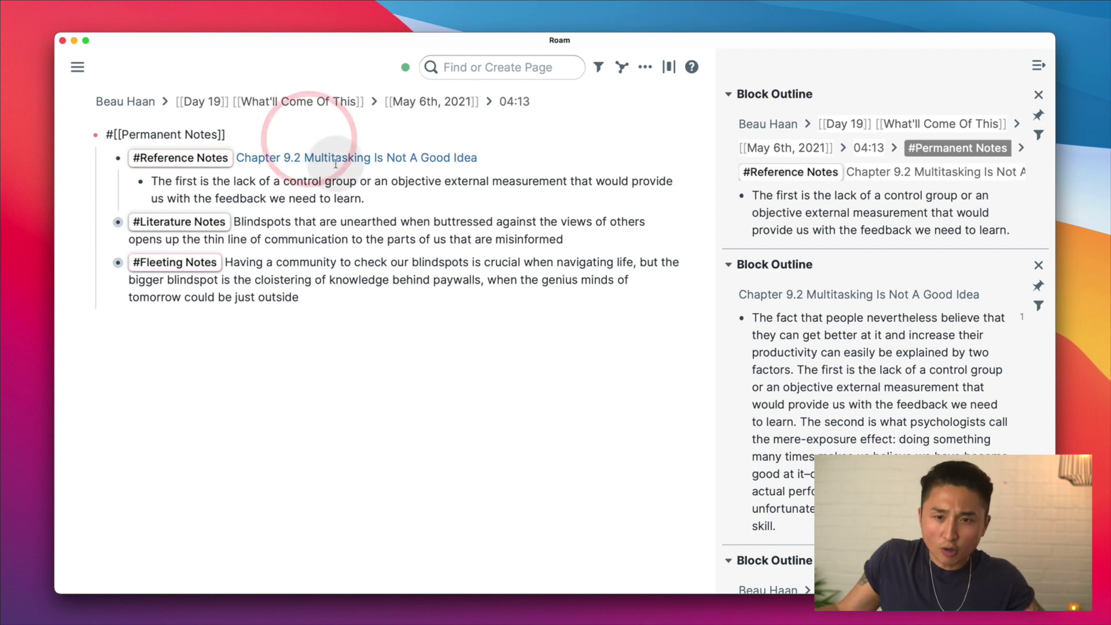
Begin the first Permanent Notes statement with "To have trust in a community that provides feedback".
drag(307, 298, 236, 263)
drag(566, 239, 245, 221)
click(291, 131)
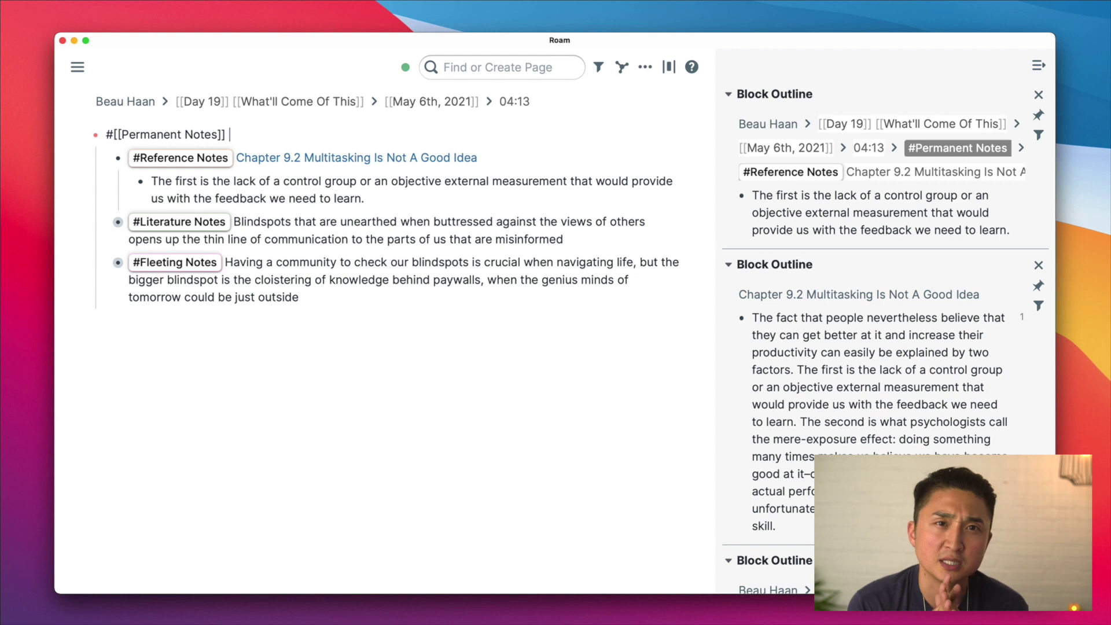
text(To have a communit)
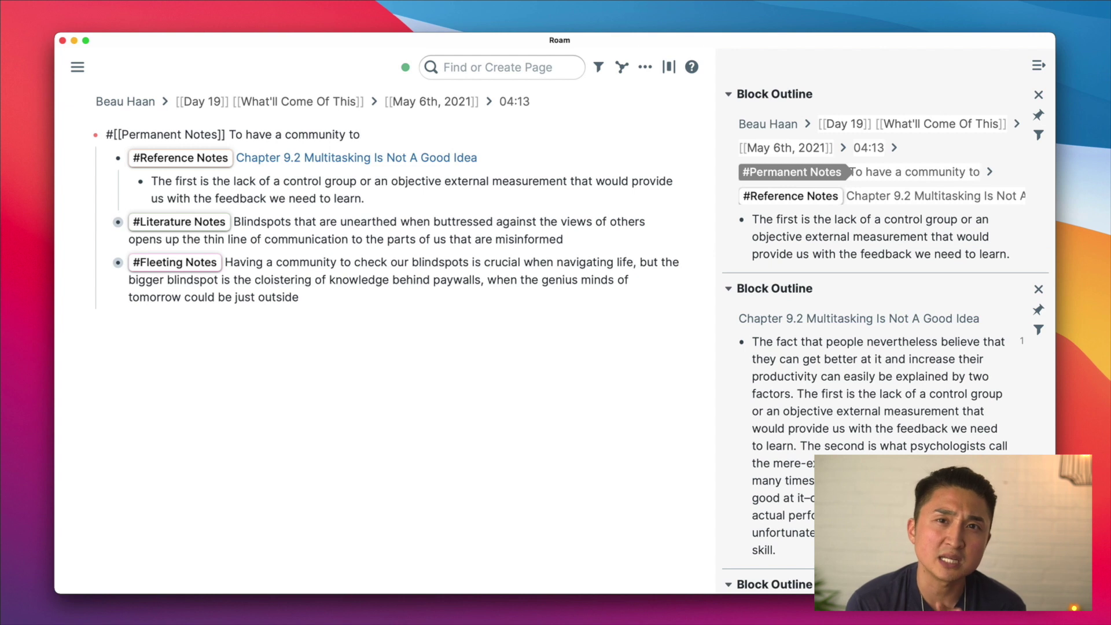
text(y that is)
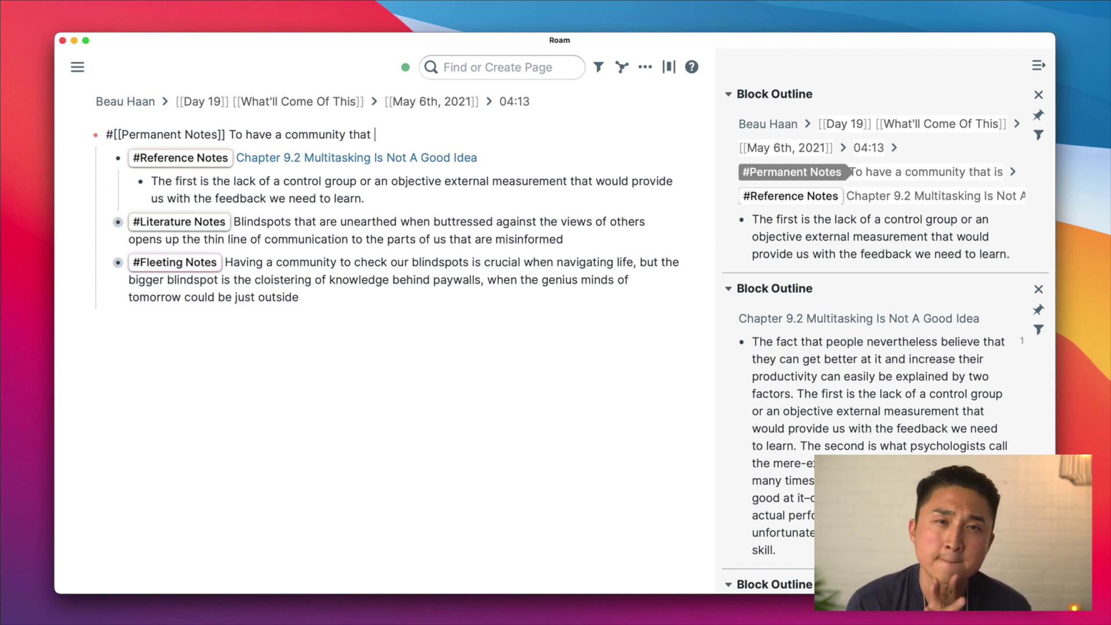
key(alt+BackSpace)
key(alt+BackSpace)
key(alt+BackSpace)
text(trust in a)
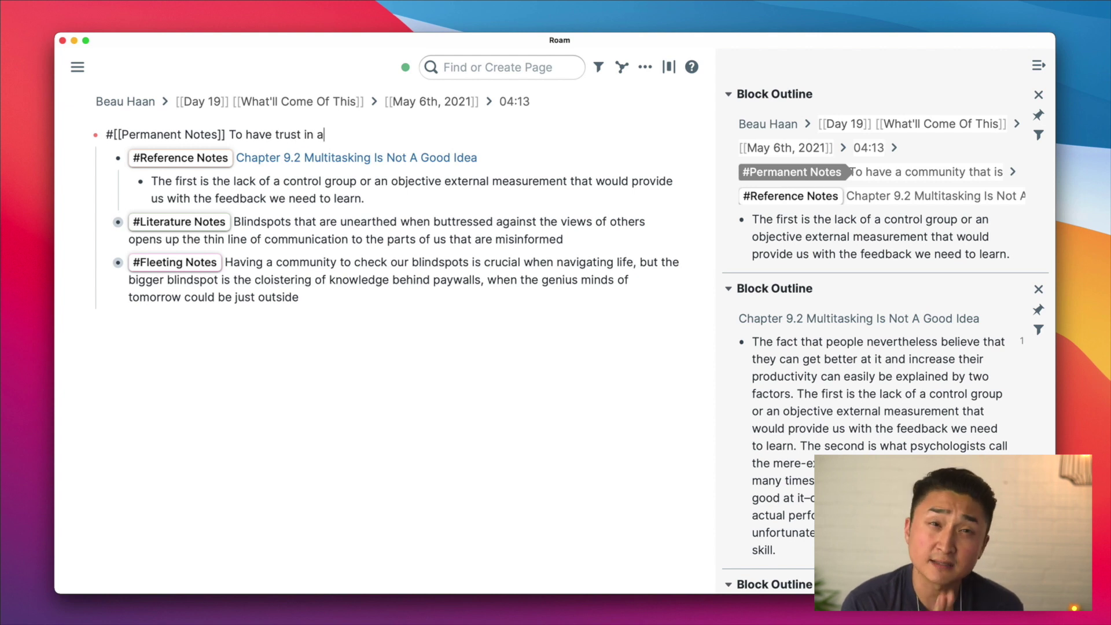
text( communitythat provic)
text( feedback to )
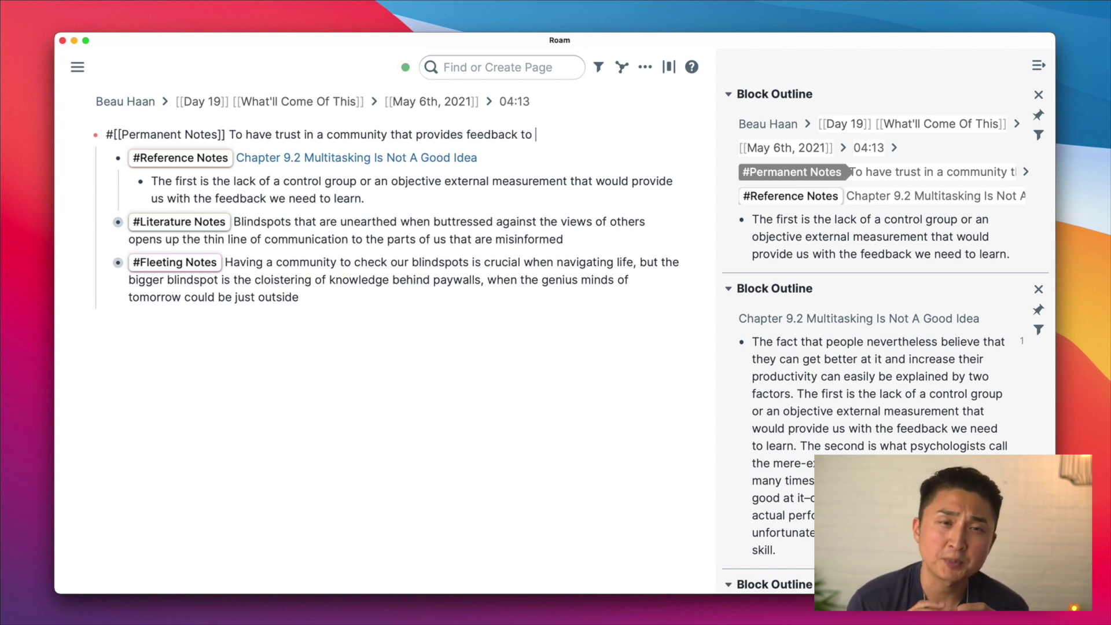
text(our)
key(BackSpace)
key(BackSpace)
key(BackSpace)
key(BackSpace)
text(the areas of our b)
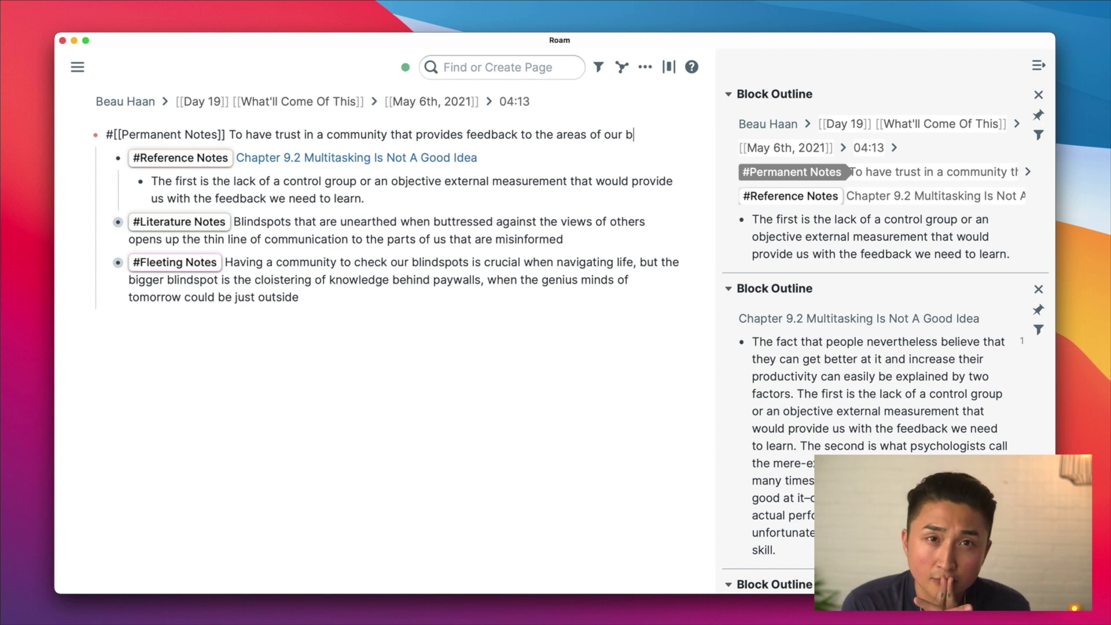
key(BackSpace)
key(BackSpace)
key(BackSpace)
key(BackSpace)
key(BackSpace)
key(BackSpace)
key(BackSpace)
key(BackSpace)
key(BackSpace)
key(BackSpace)
key(BackSpace)
key(BackSpace)
key(BackSpace)
key(BackSpace)
key(BackSpace)
key(BackSpace)
key(BackSpace)
key(BackSpace)
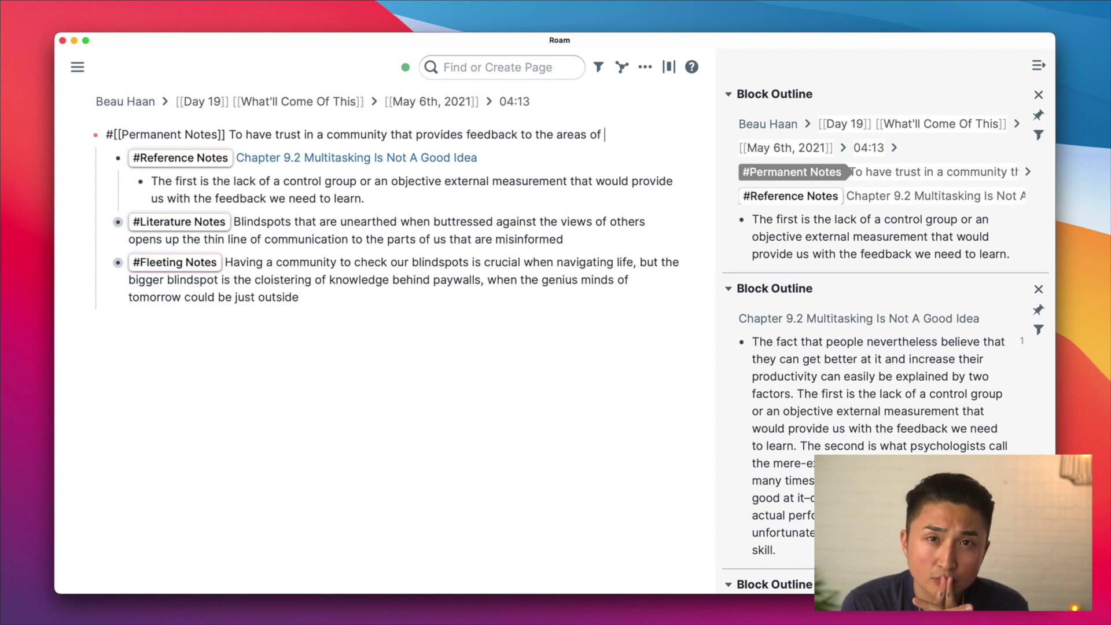
Complete the permanent note's statement with "into unearthing our blindspots, gives us the crucial keys in solving the problems of tomorrow".
text(into )
text(uneart)
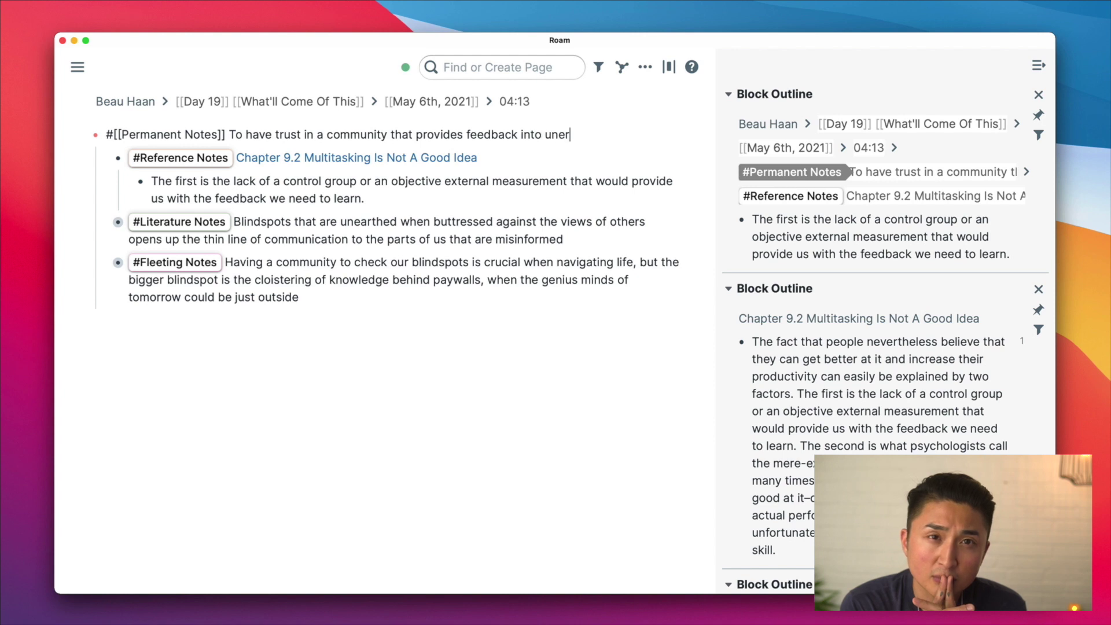
text(hing our blindspots)
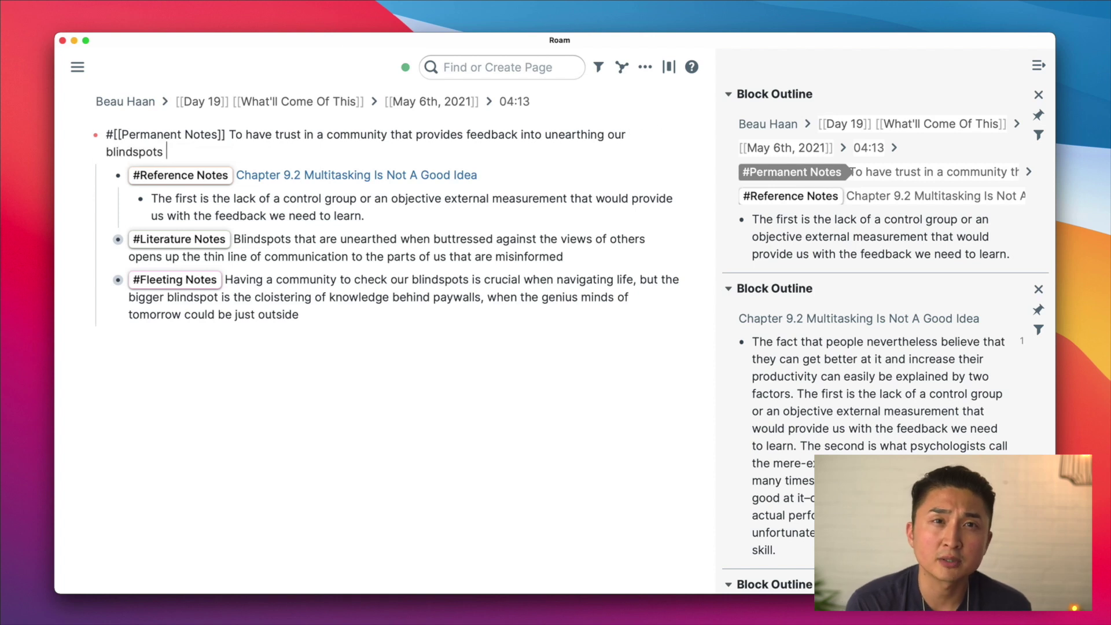
text(, gives)
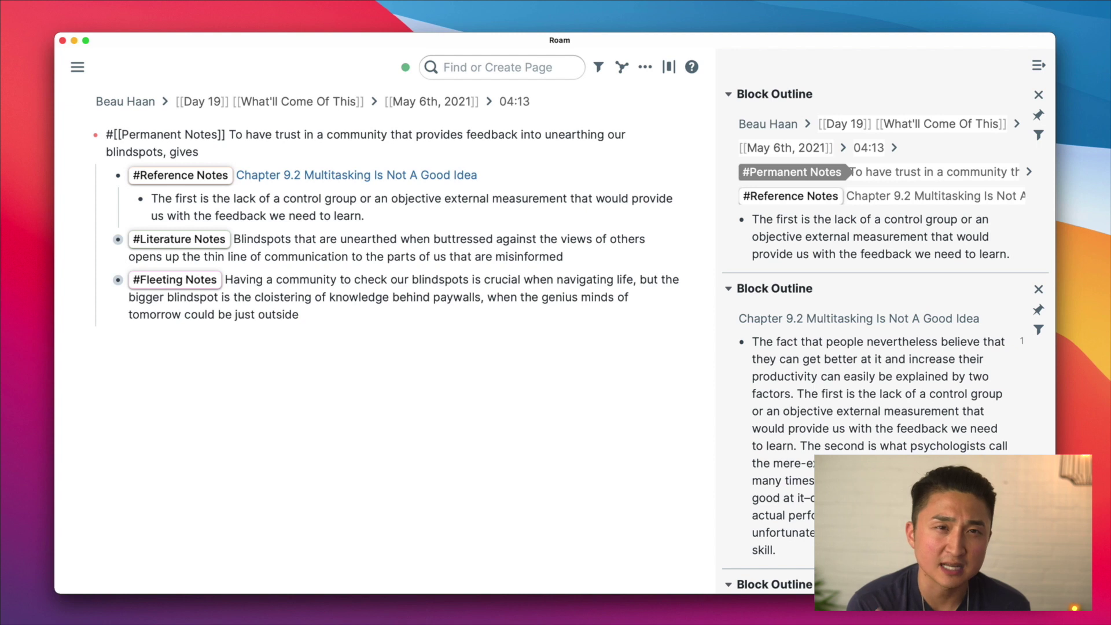
text(us the )
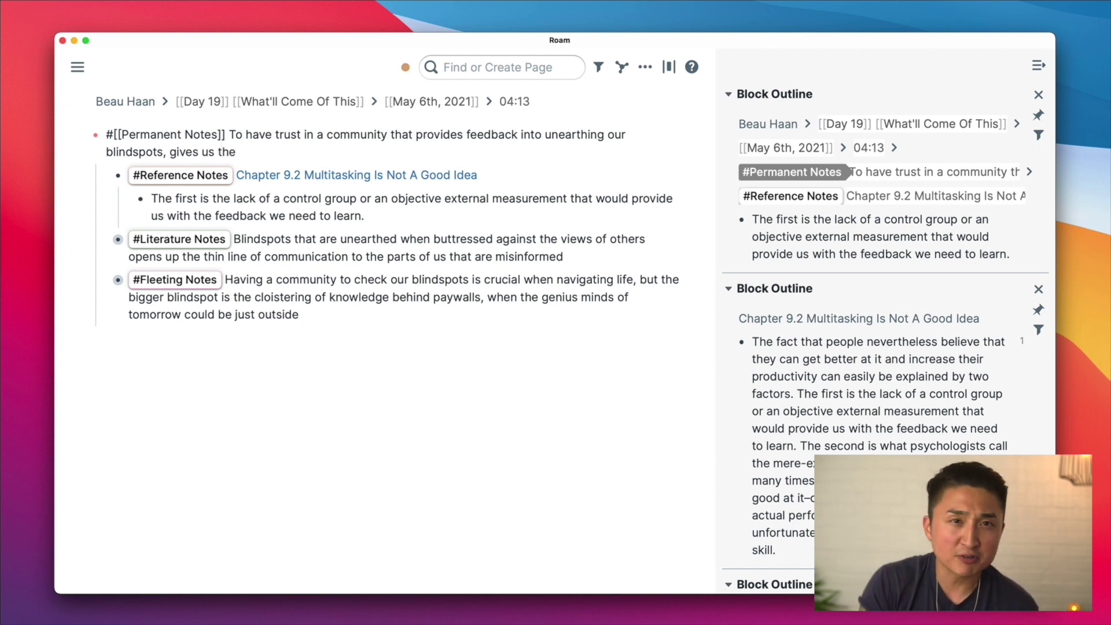
text(crucial k)
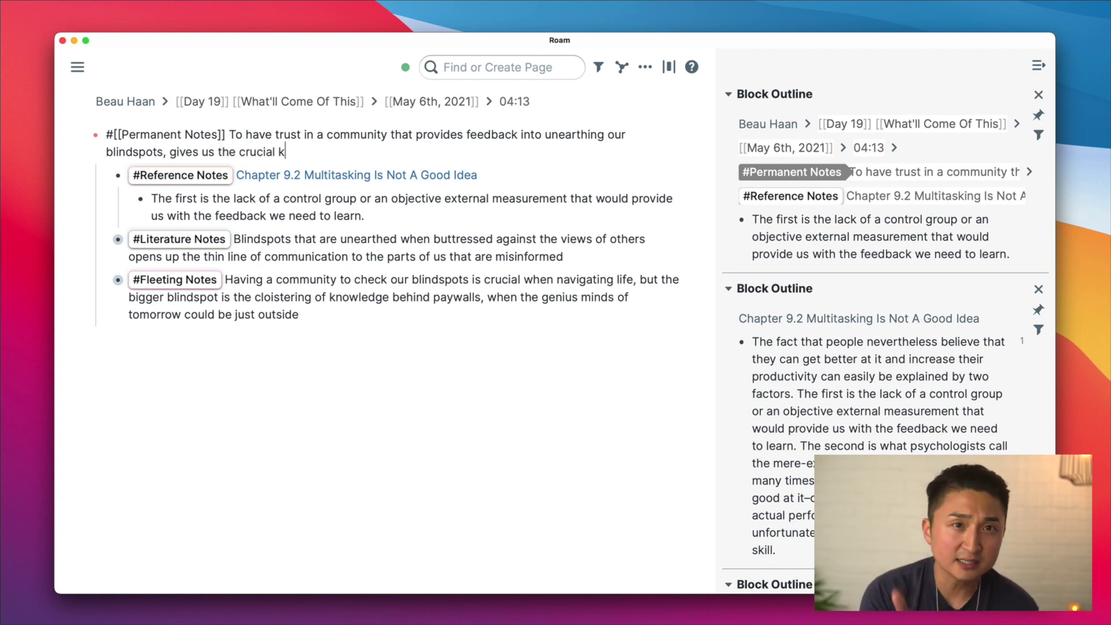
text(eys in solving th)
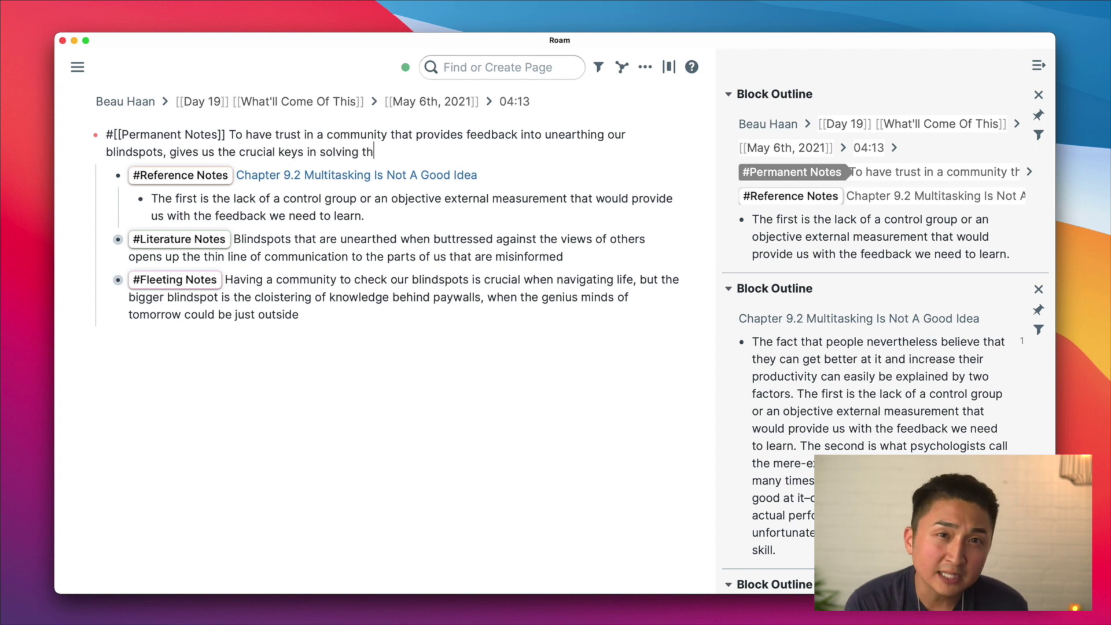
text(e problems of tomorrow)
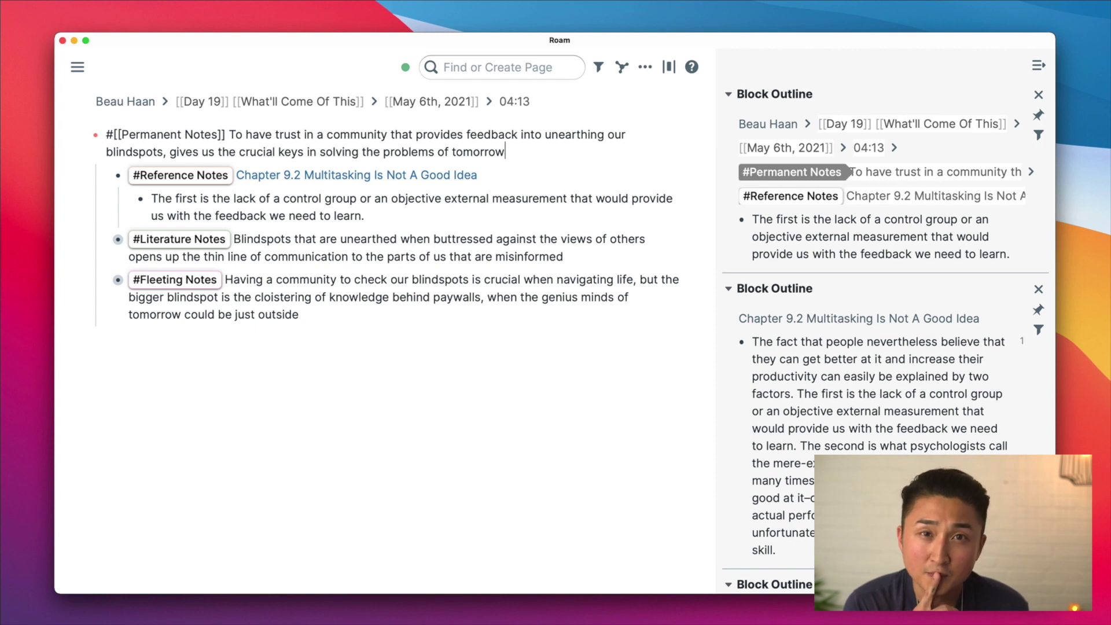
Wrap the whole statement after the Permanent Notes tag in double square brackets and finish editing the block.
key(shift+Up)
key(shift+Up)
key(shift+Right)
key(shift+Right)
key(shift+Right)
key(shift+Right)
key(shift+Right)
key(shift+Right)
key(shift+Right)
key(shift+Right)
key(shift+Right)
key(shift+Right)
key(shift+Right)
key(shift+Right)
key(shift+Right)
key(shift+Right)
key(shift+Right)
key(shift+Right)
key(shift+Right)
key(shift+Right)
key(shift+Right)
key(shift+Right)
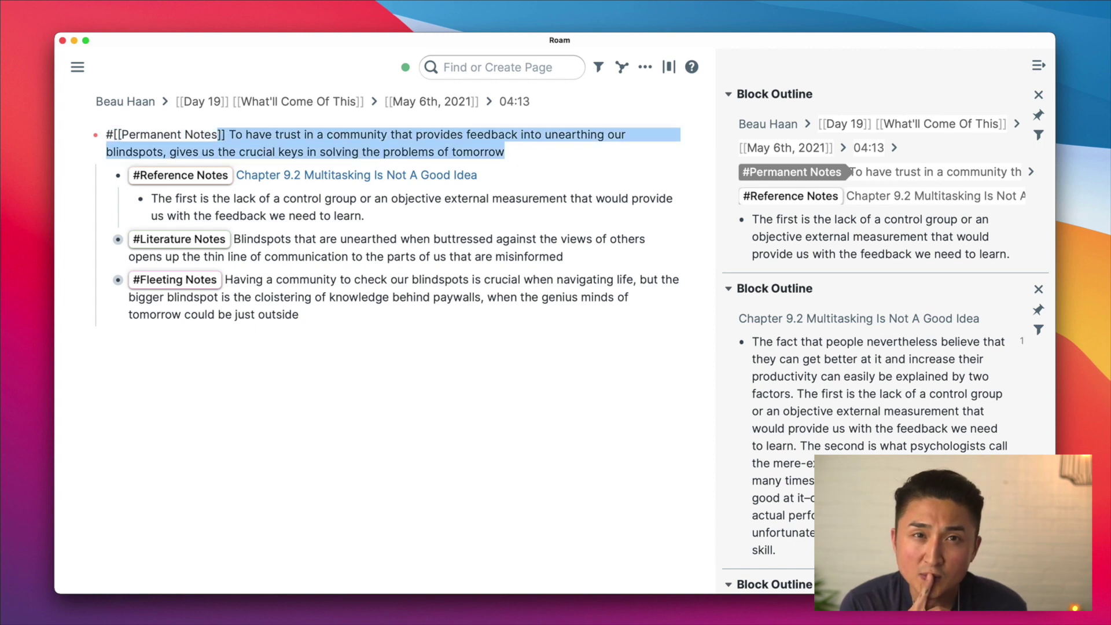
key(shift+Left)
key(shift+Left)
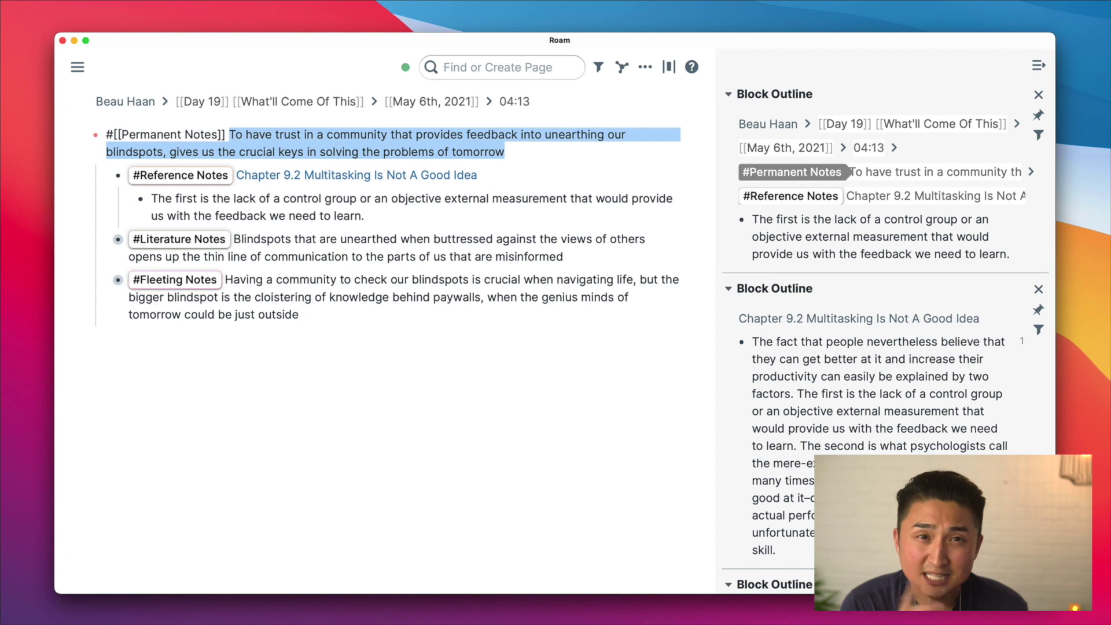
text([[)
key(Escape)
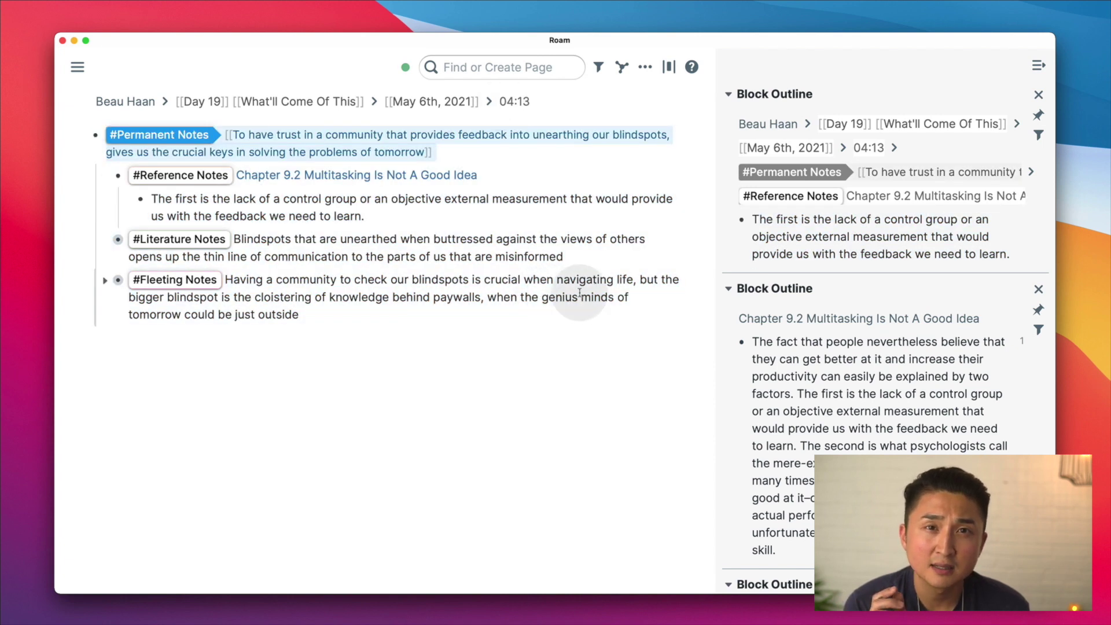
Return to the full 04:13 outline and close all the block outlines in the sidebar.
click(514, 102)
scroll(831, 269, down, 10)
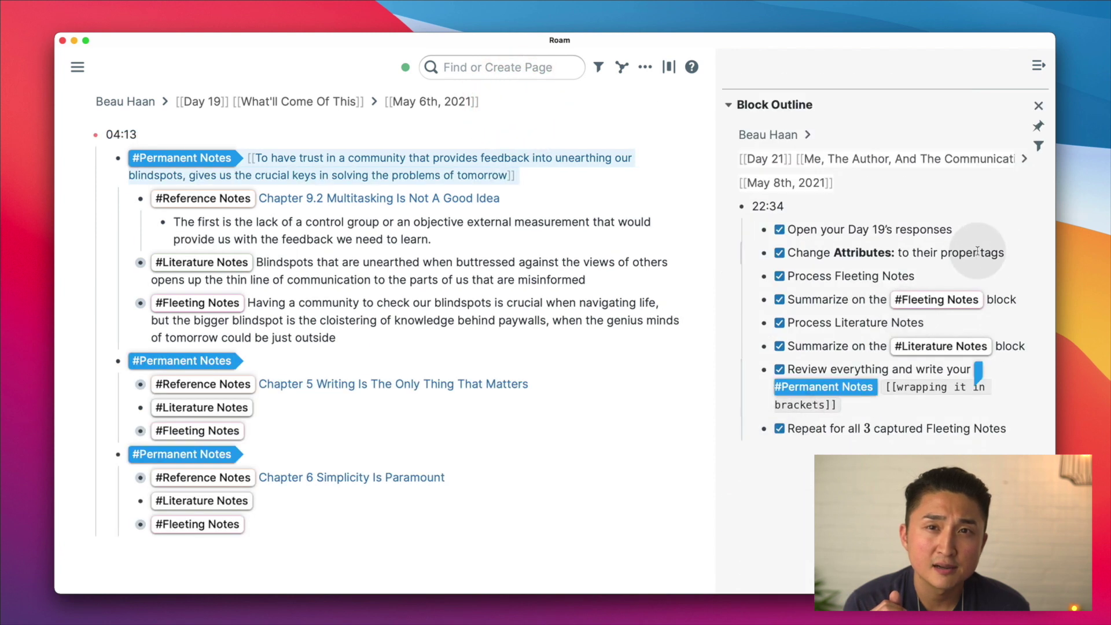
scroll(954, 249, up, 10)
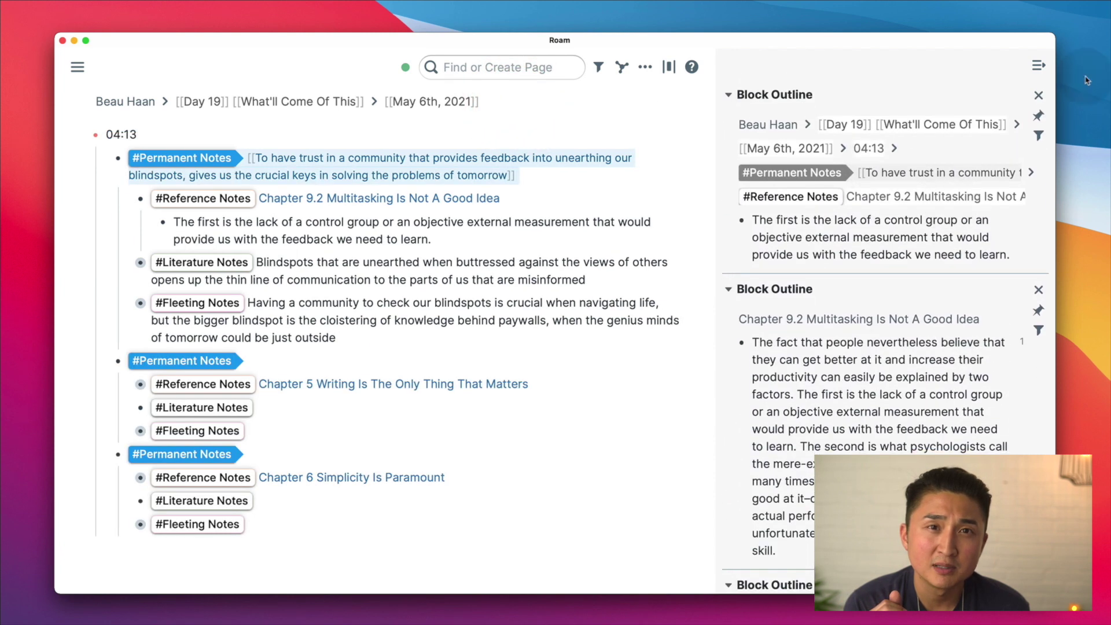
click(1037, 96)
click(1038, 95)
click(1037, 95)
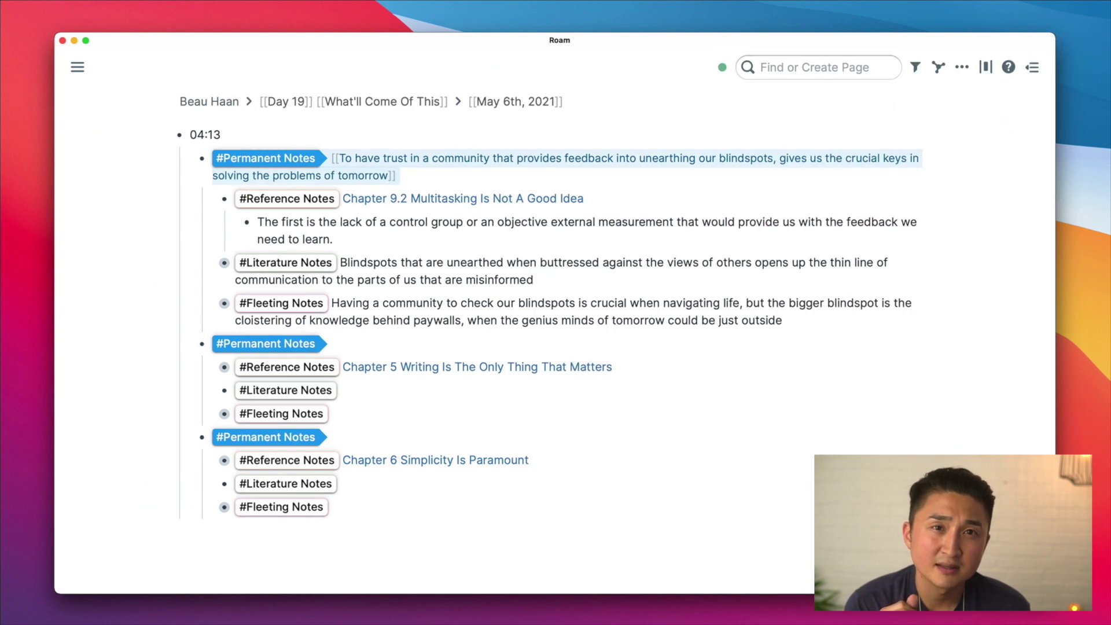